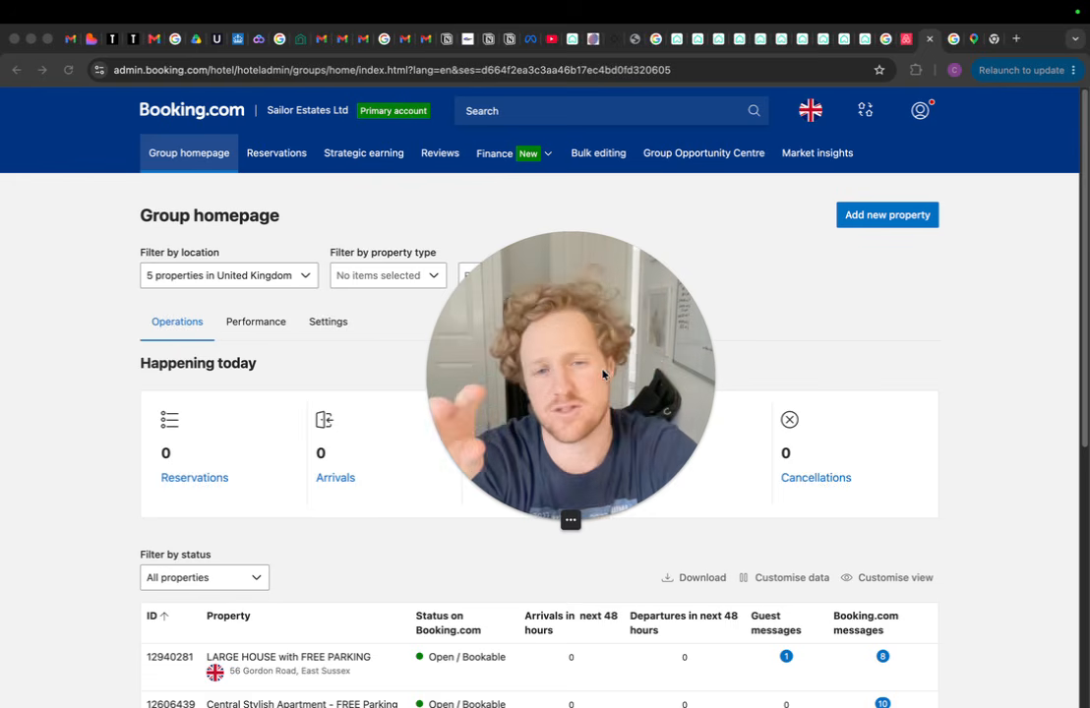
# Leave the Google results for 'booking.com extranet' and go back to the Booking.com Group homepage tab
pyautogui.moveTo(604, 372); pyautogui.dragTo(545, 475)
pyautogui.moveTo(623, 465); pyautogui.dragTo(626, 403)
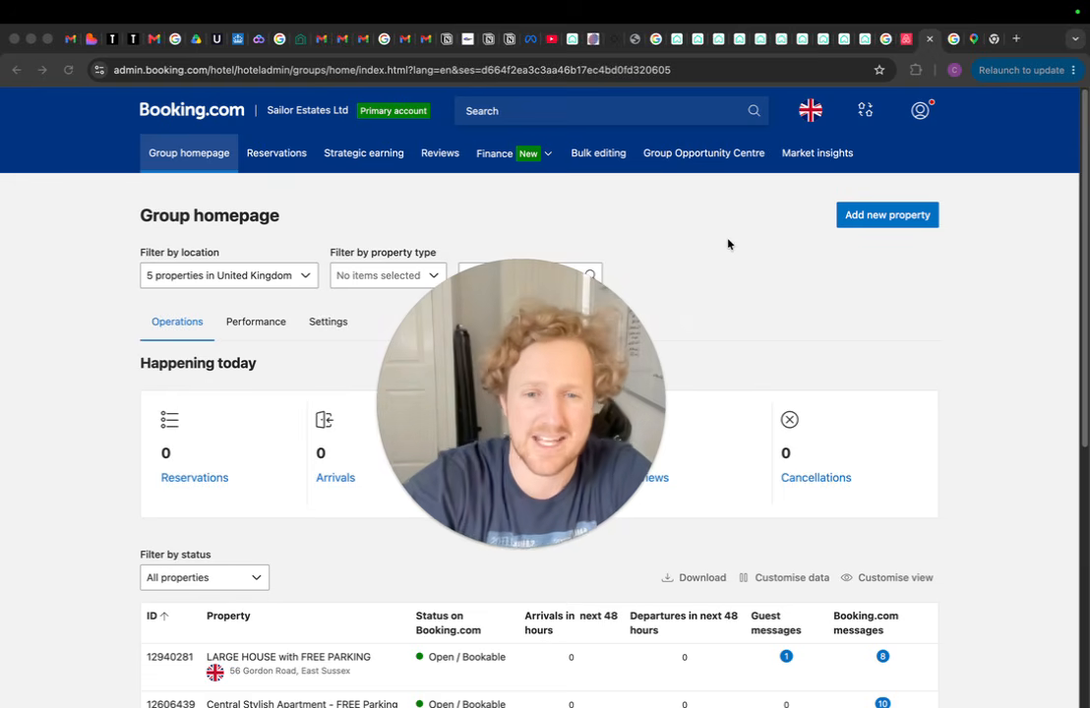
pyautogui.click(953, 39)
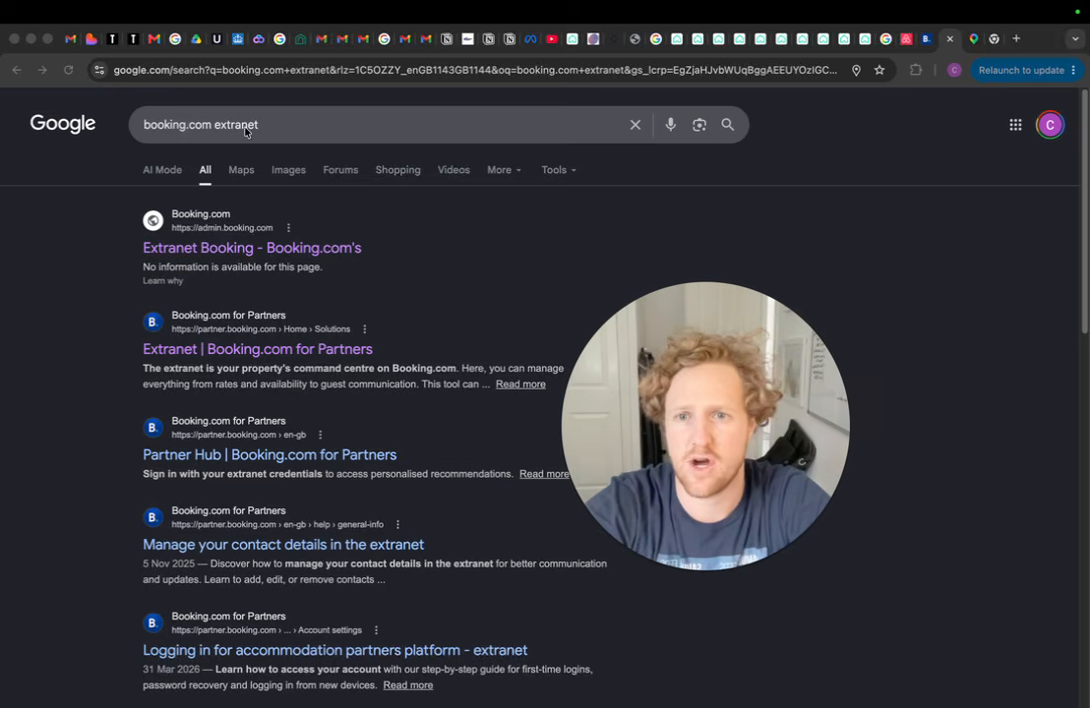
pyautogui.click(294, 124)
pyautogui.click(121, 269)
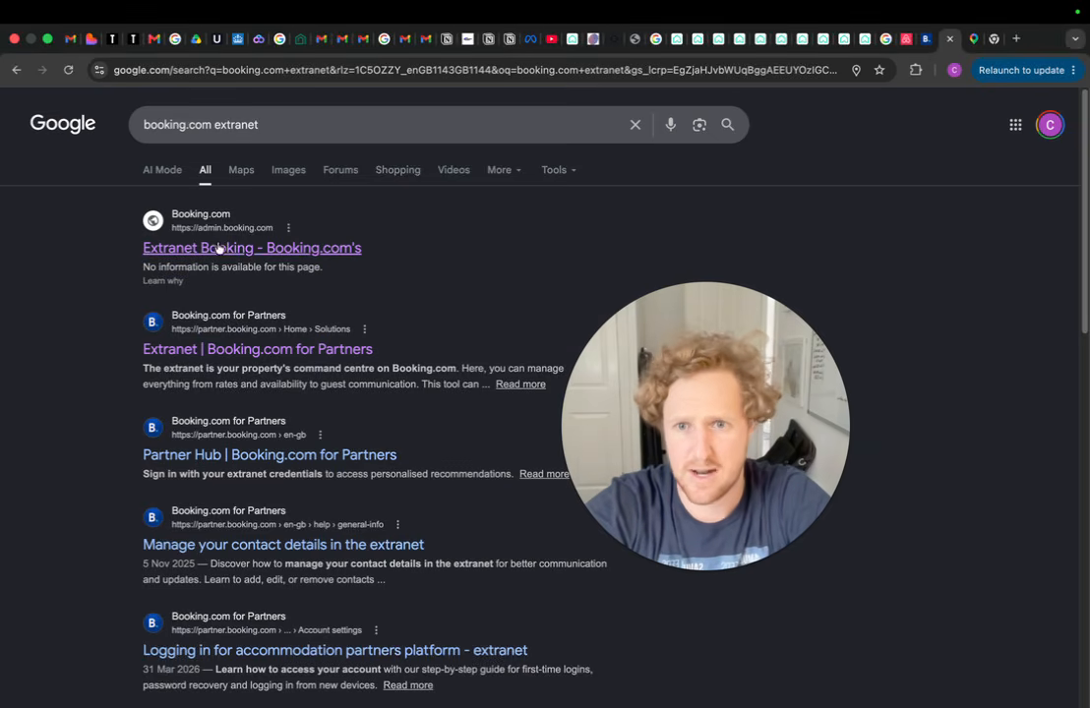
pyautogui.click(927, 48)
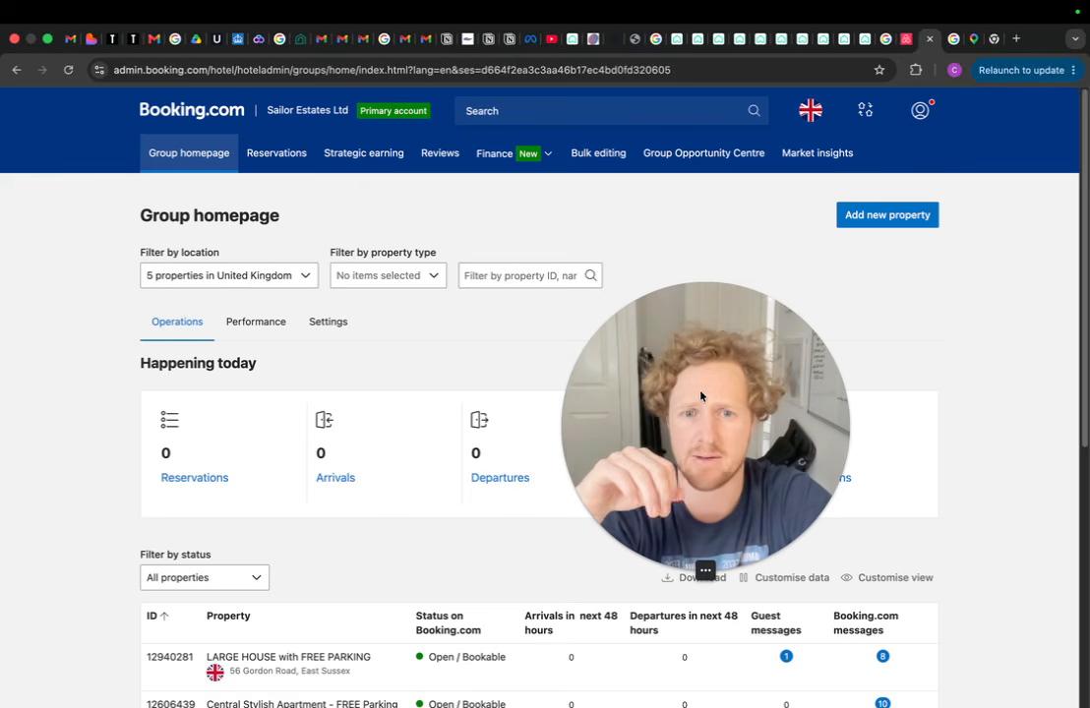
# Start adding a new property from the Booking.com Group homepage
pyautogui.moveTo(703, 390); pyautogui.dragTo(251, 453)
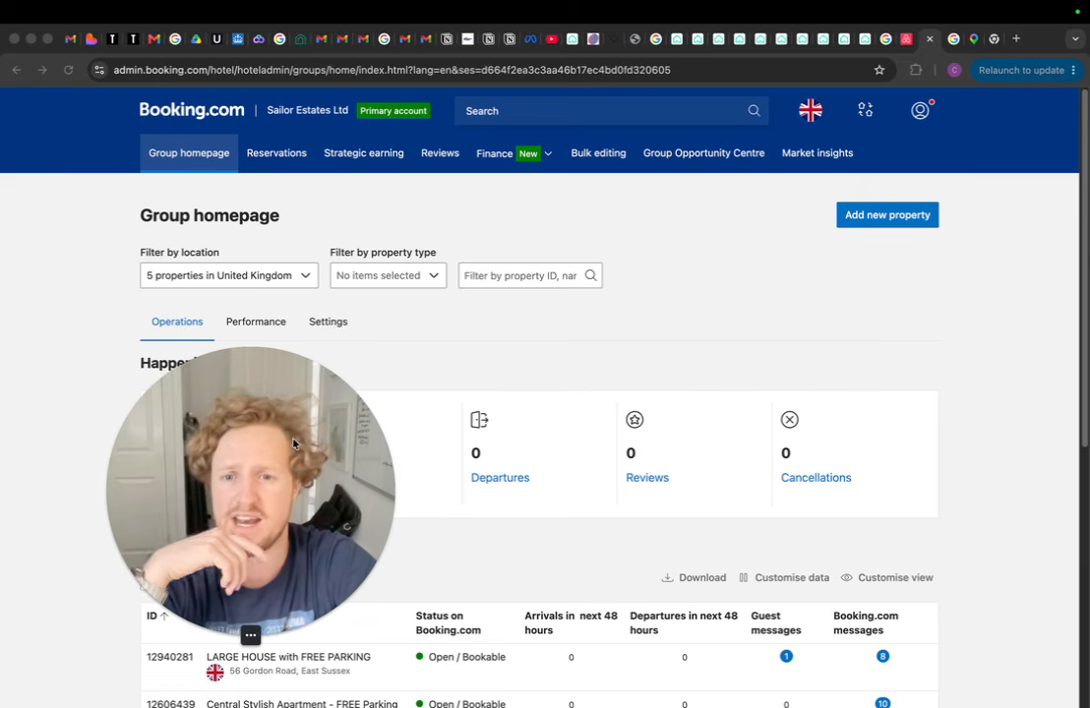
pyautogui.moveTo(273, 407); pyautogui.dragTo(199, 407)
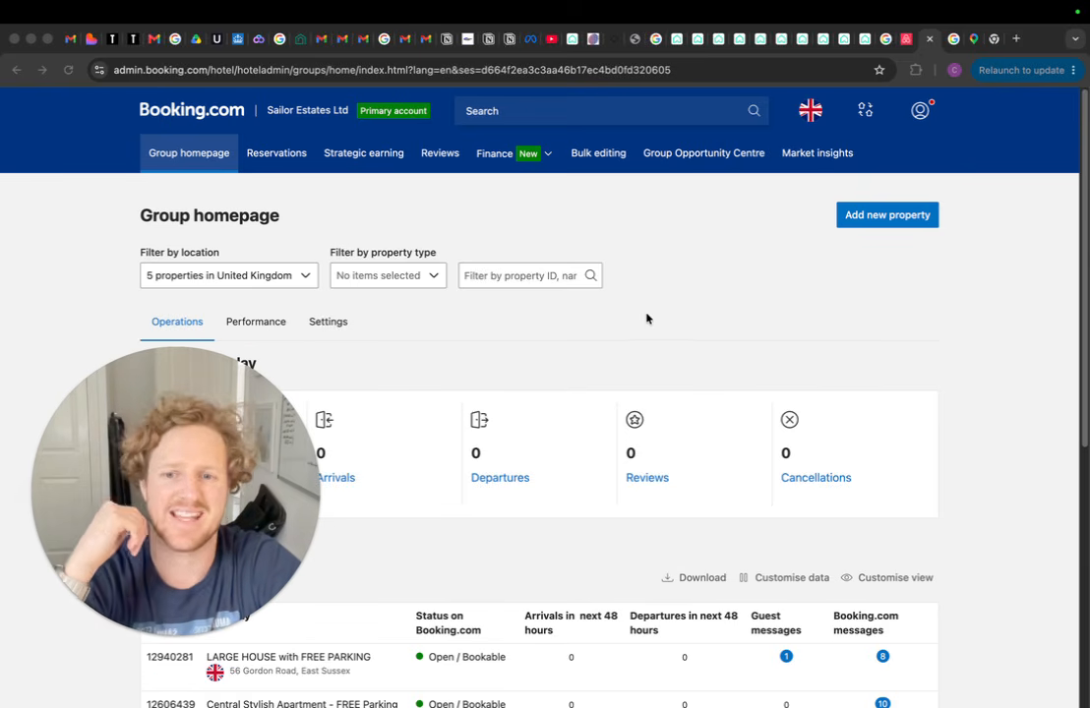
pyautogui.click(861, 226)
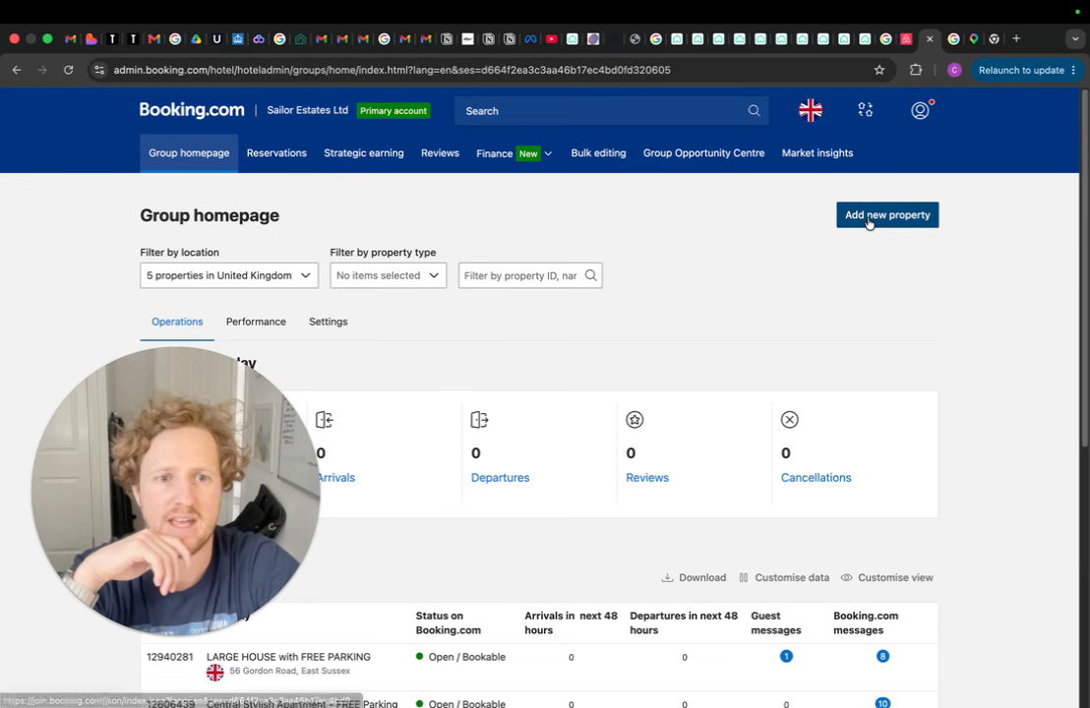
pyautogui.click(867, 222)
# Close the Airbnb listing preview and return to the List your property page
pyautogui.click(886, 38)
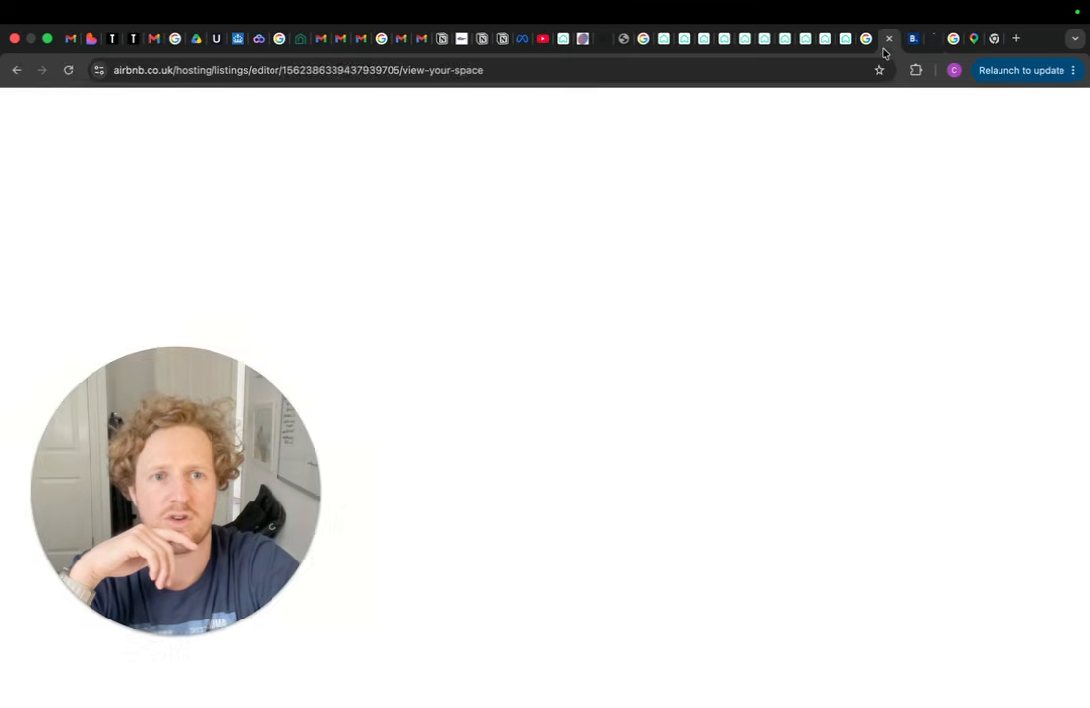
pyautogui.click(76, 134)
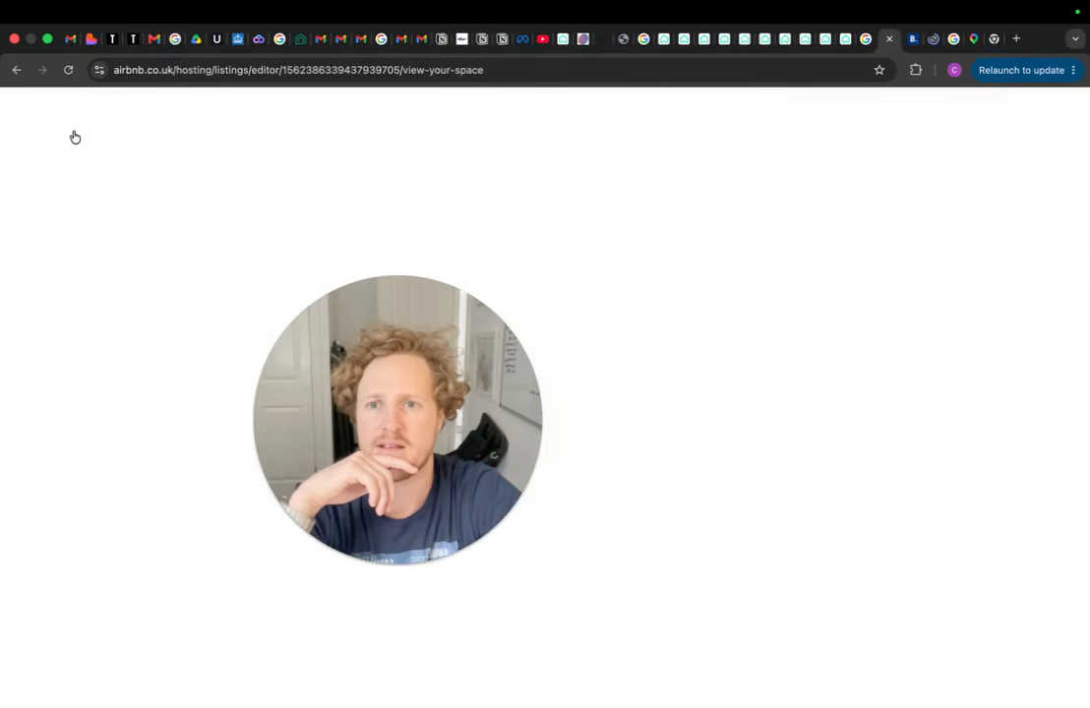
pyautogui.click(74, 204)
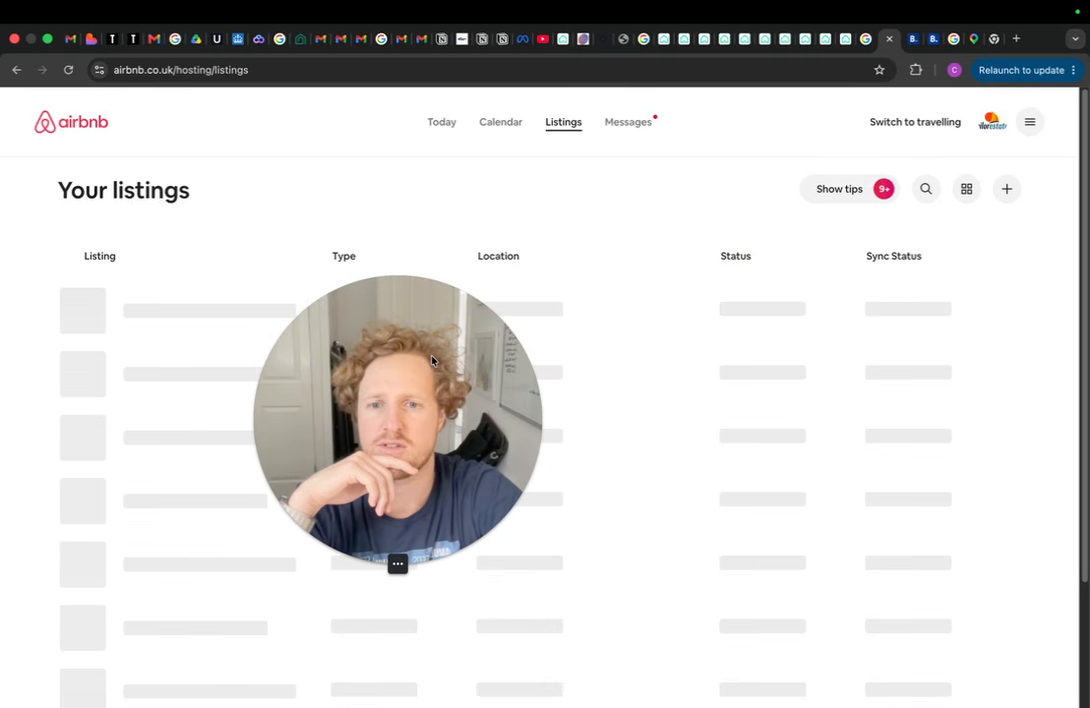
pyautogui.click(933, 40)
pyautogui.click(935, 40)
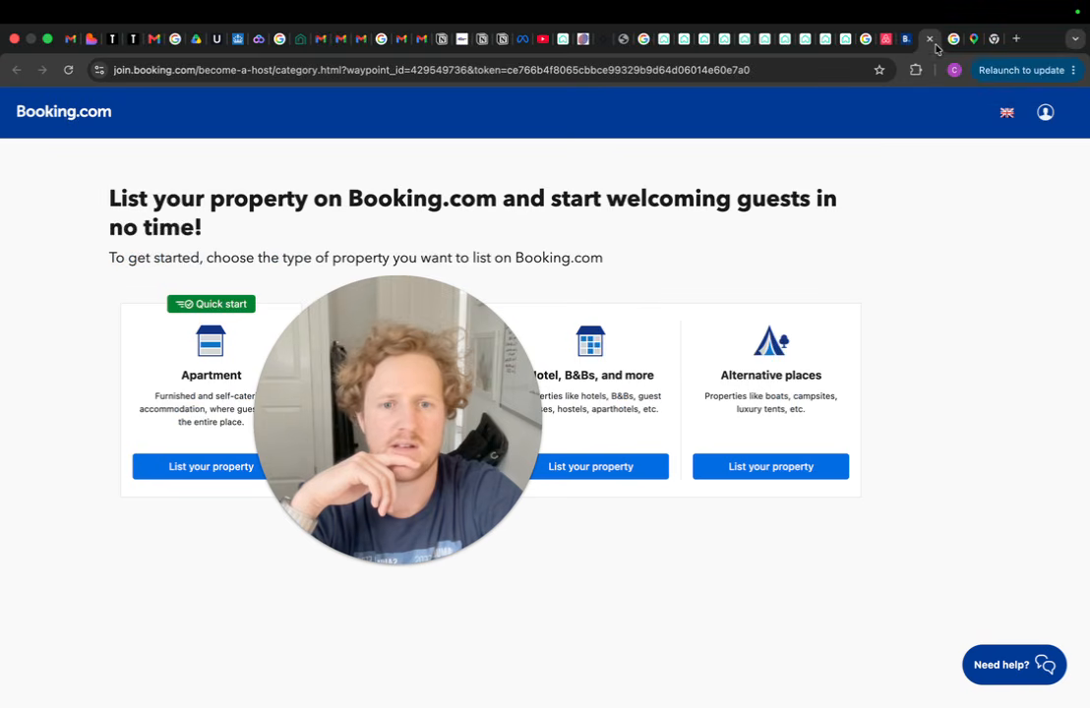
pyautogui.click(906, 40)
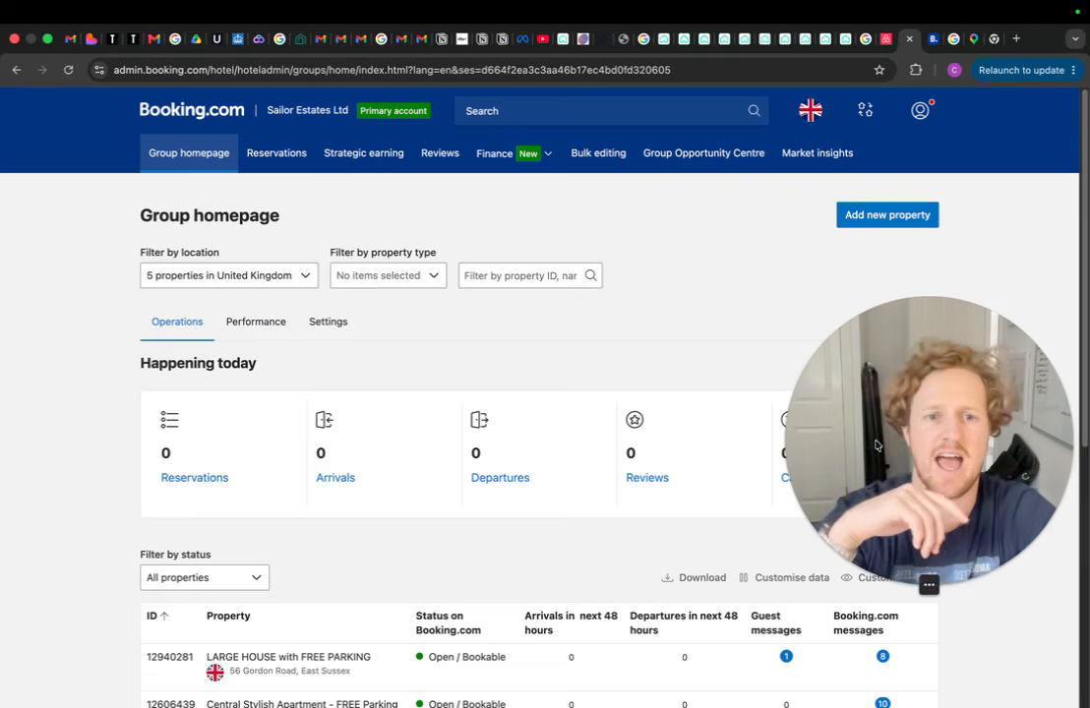
pyautogui.click(933, 39)
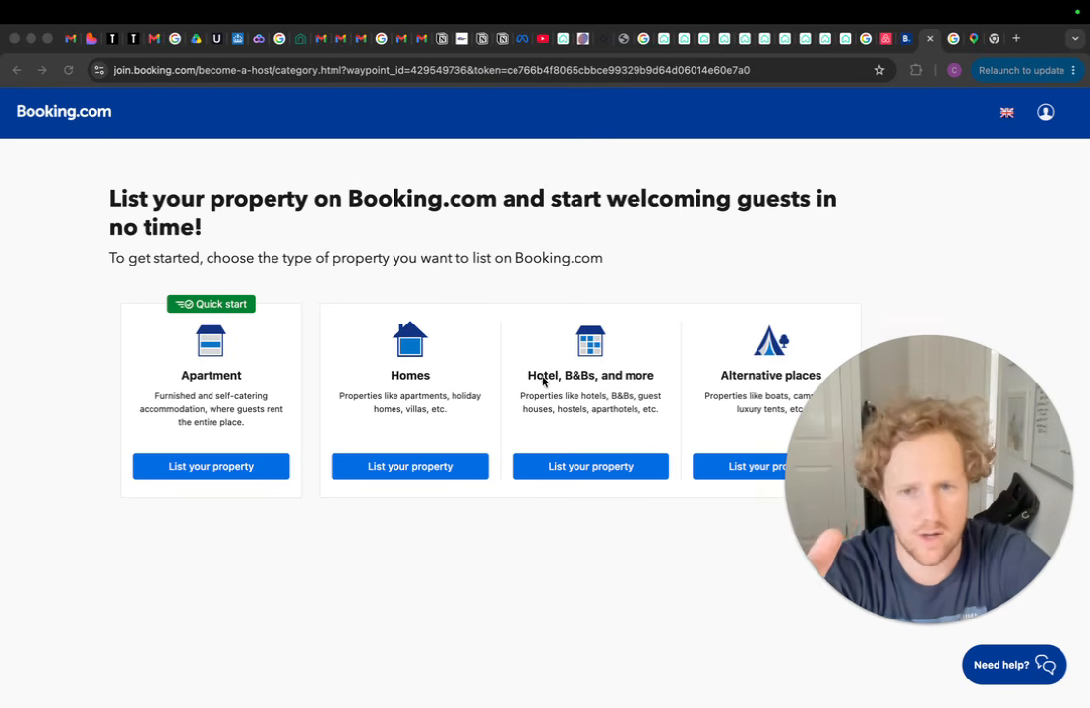
# List one Holiday home under Homes, with guests booking the entire place
pyautogui.click(406, 476)
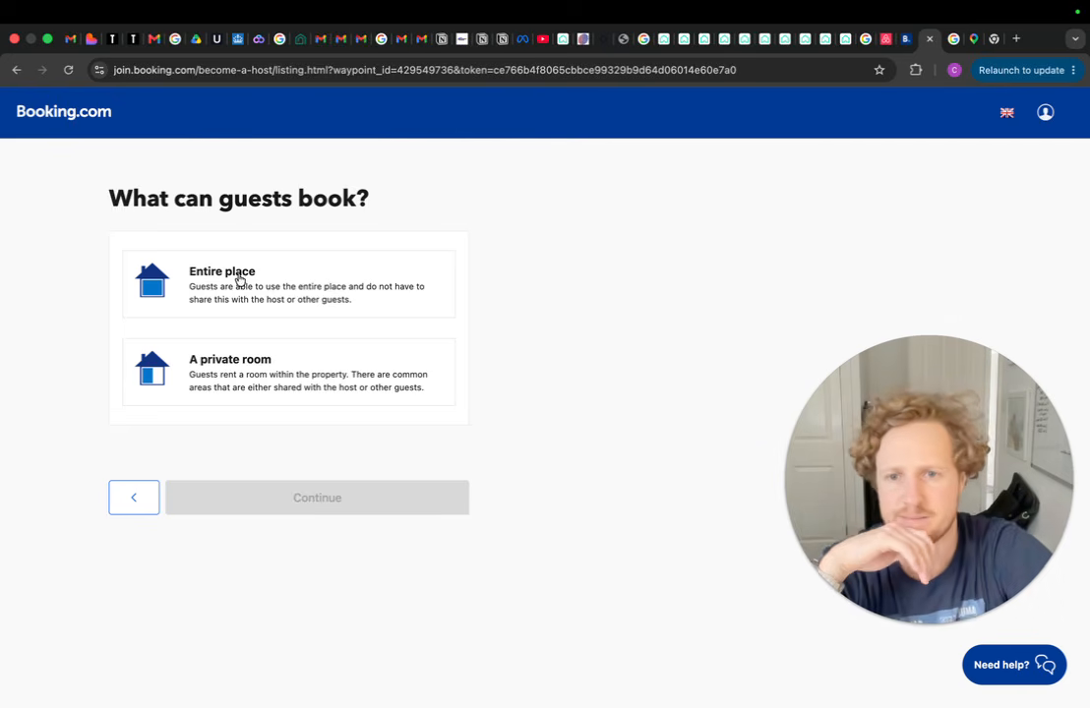
pyautogui.click(307, 284)
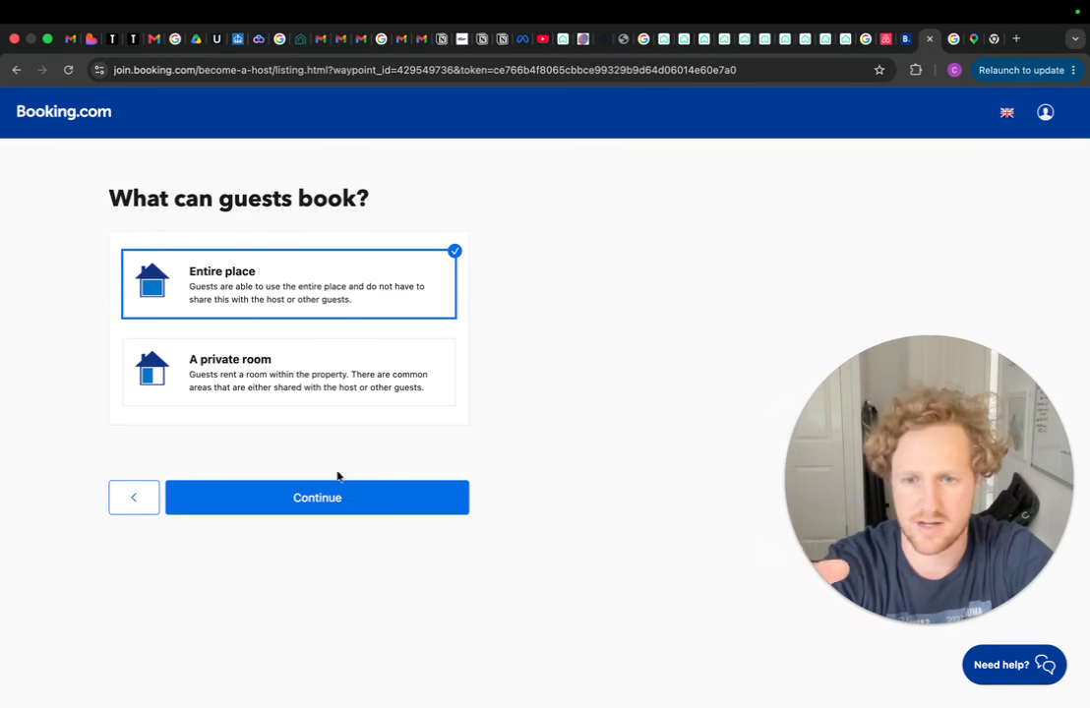
pyautogui.click(340, 504)
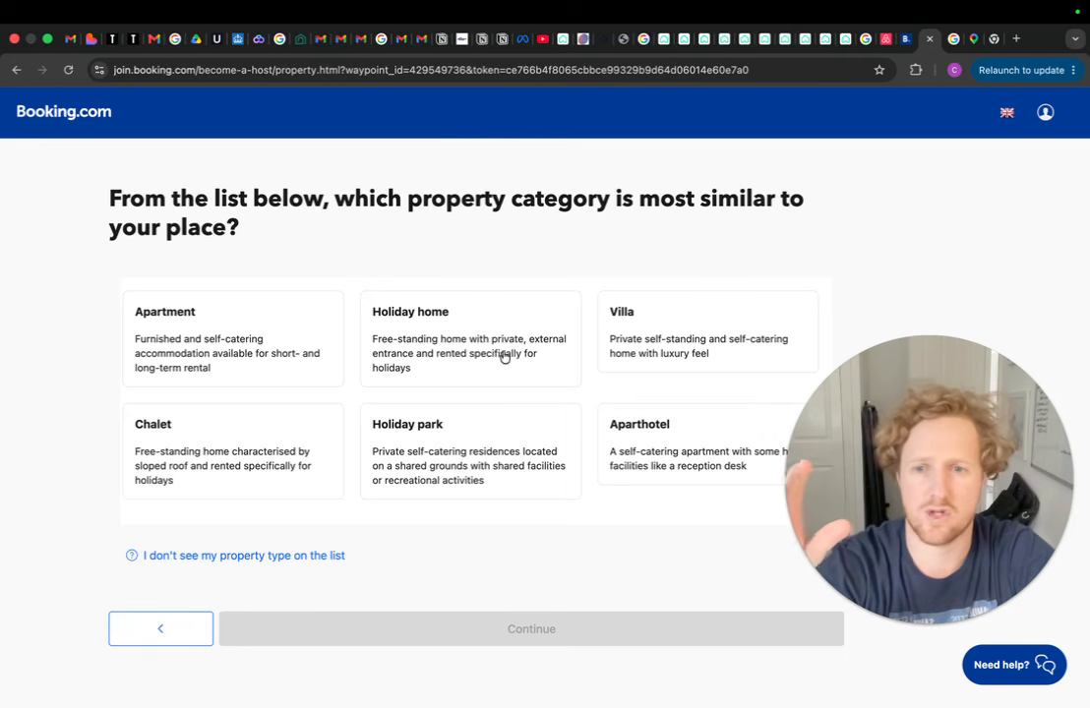
pyautogui.click(413, 295)
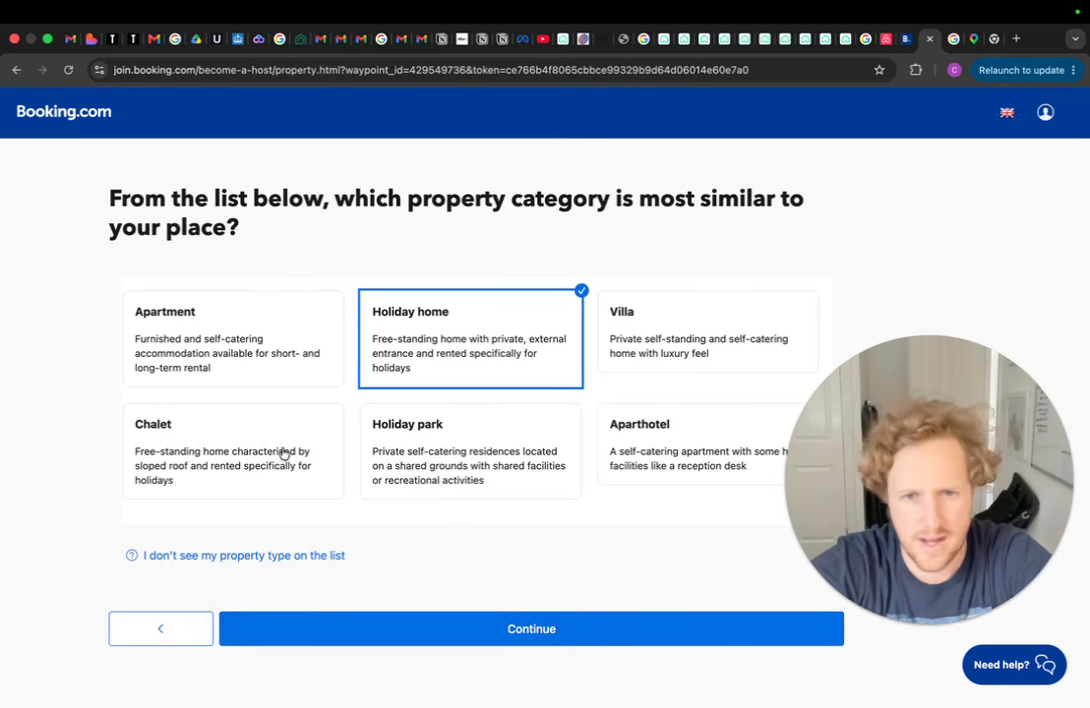
pyautogui.click(565, 634)
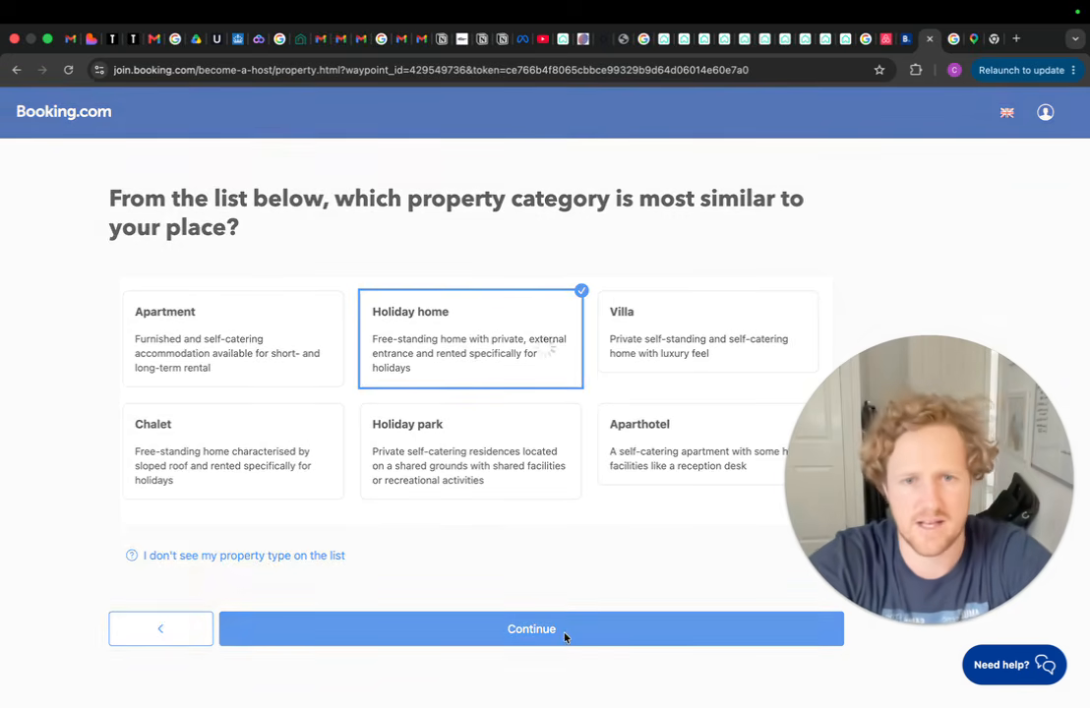
pyautogui.click(252, 307)
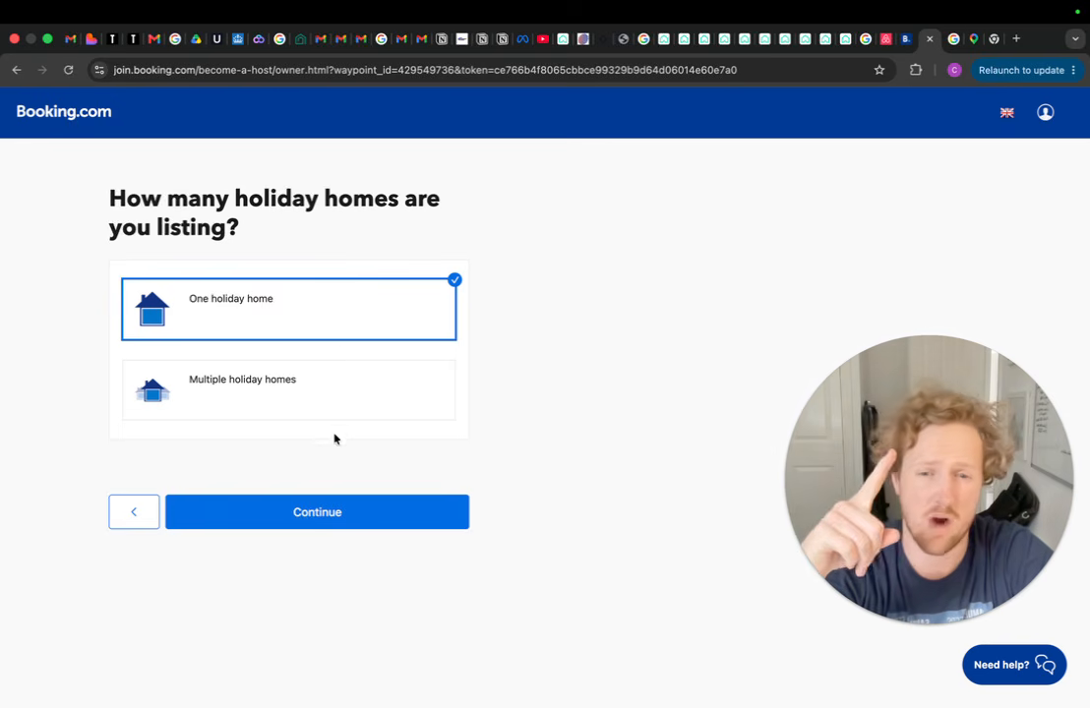
pyautogui.click(316, 513)
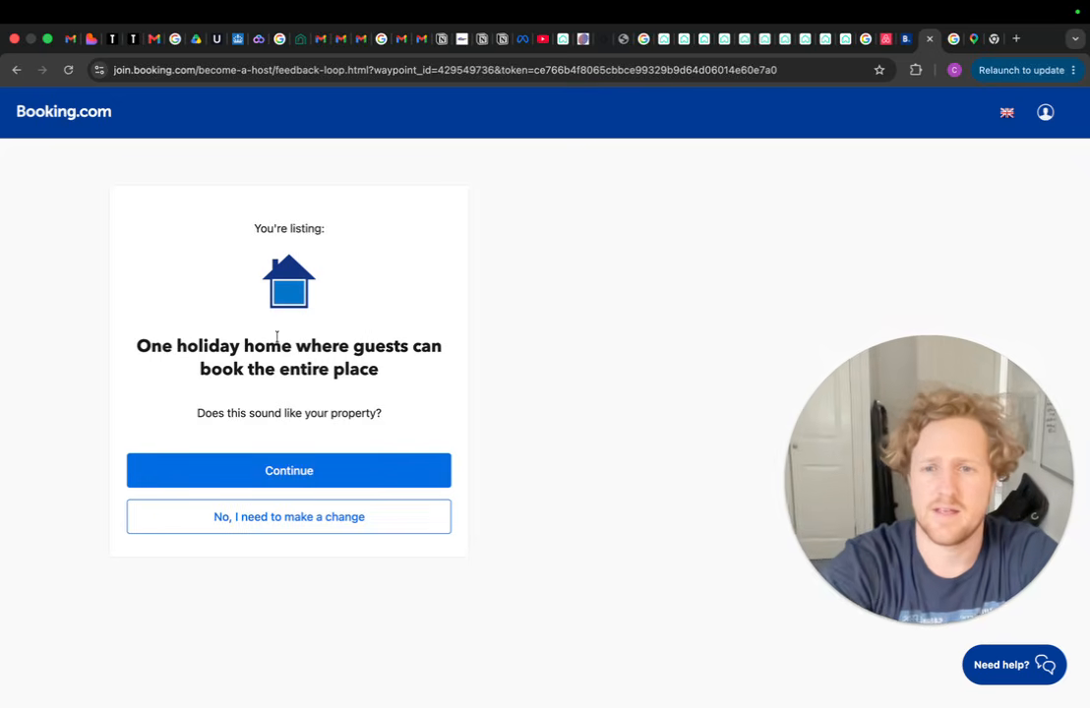
# Confirm the property summary and mark the property as also listed on Airbnb
pyautogui.moveTo(359, 348); pyautogui.dragTo(426, 385)
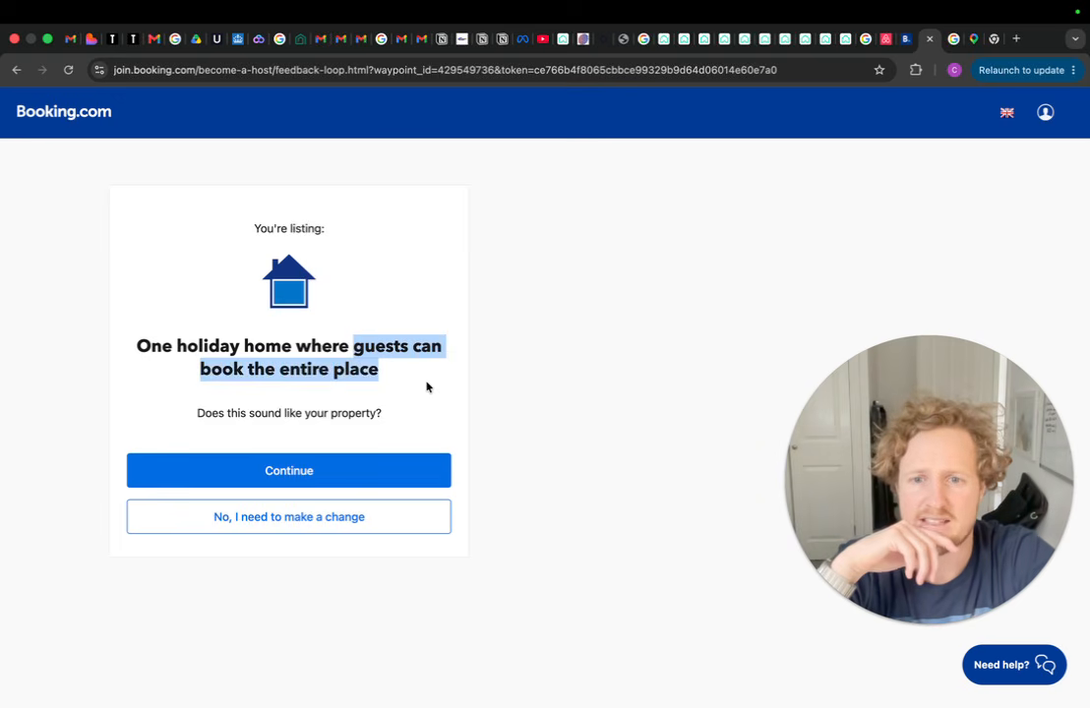
pyautogui.click(426, 385)
pyautogui.click(331, 478)
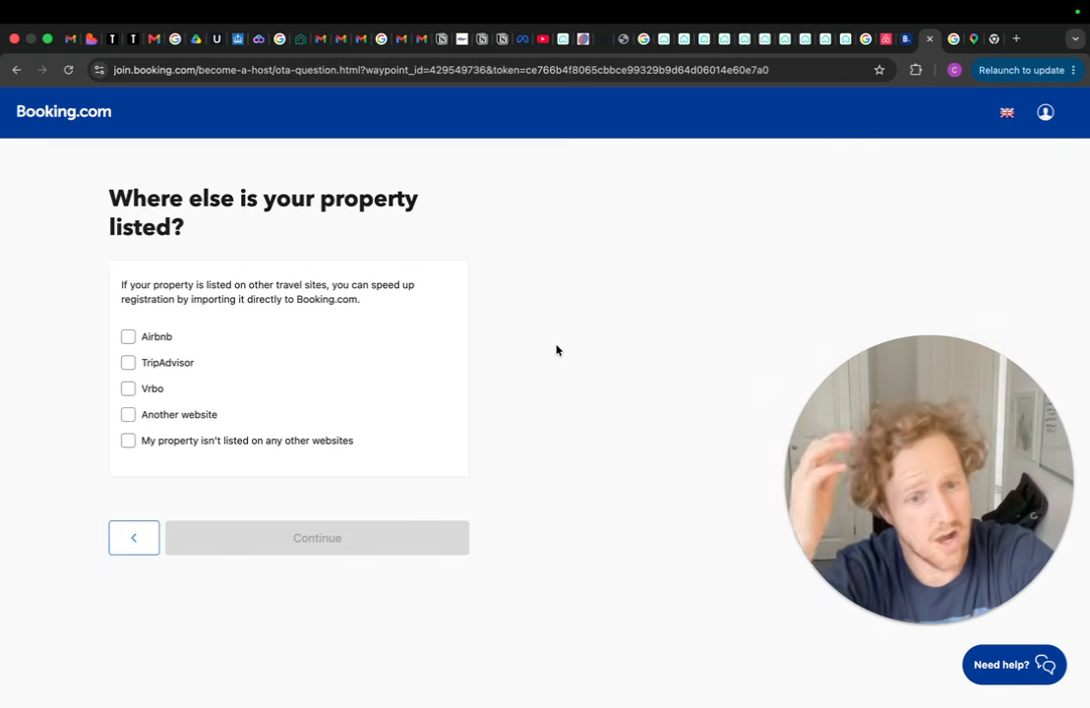
pyautogui.click(133, 342)
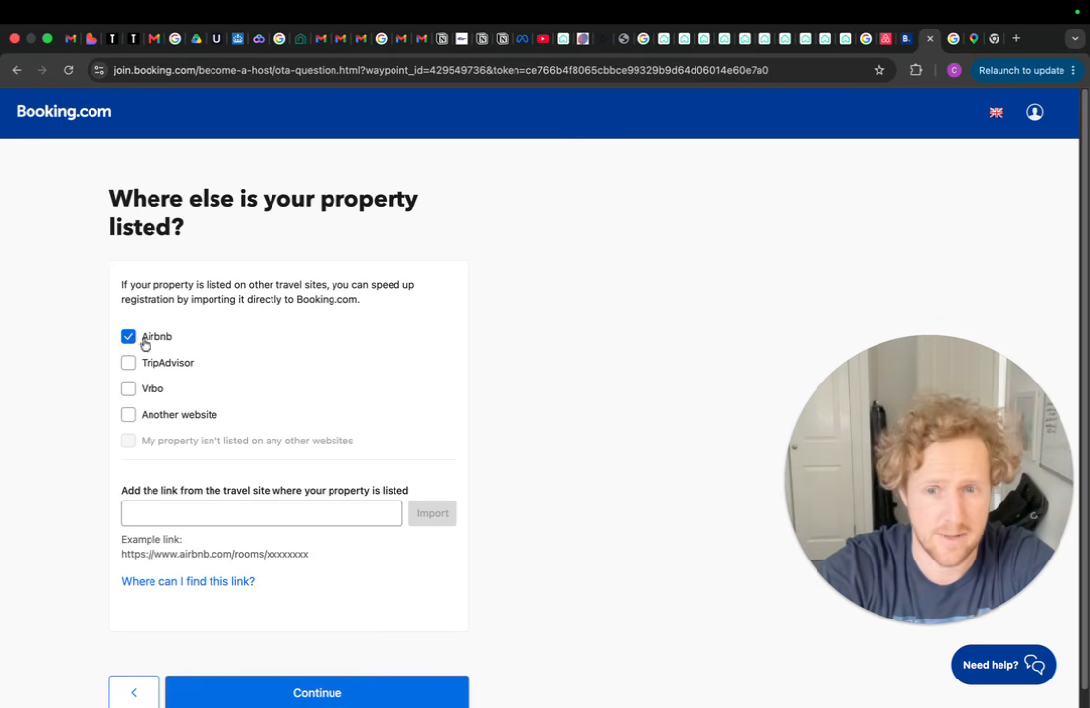
pyautogui.click(863, 38)
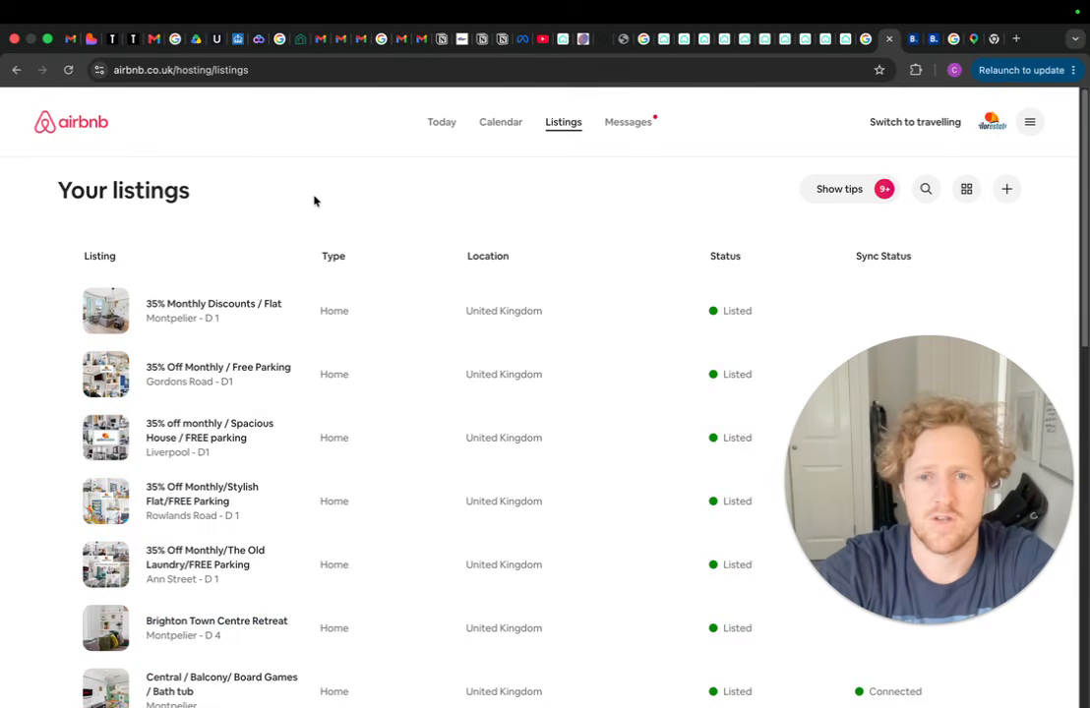
# Open the 'Large House for Contractors' Airbnb listing and preview it as guests see it
pyautogui.scroll(-9, 433, 270)
pyautogui.scroll(8, 533, 275)
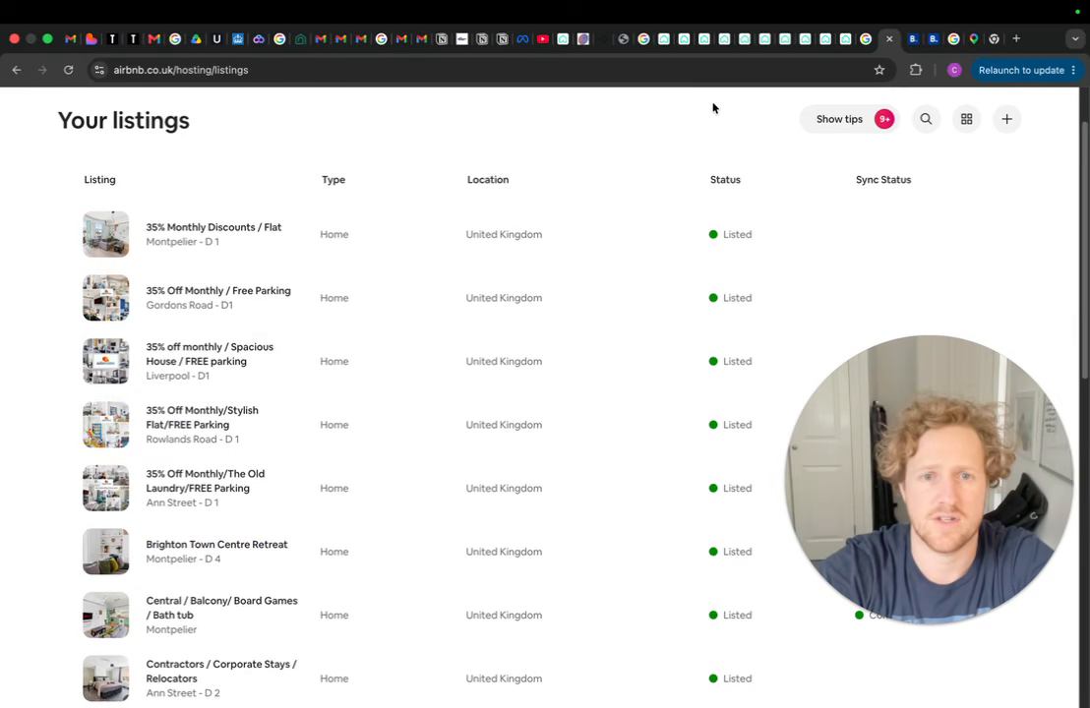
pyautogui.scroll(2, 713, 109)
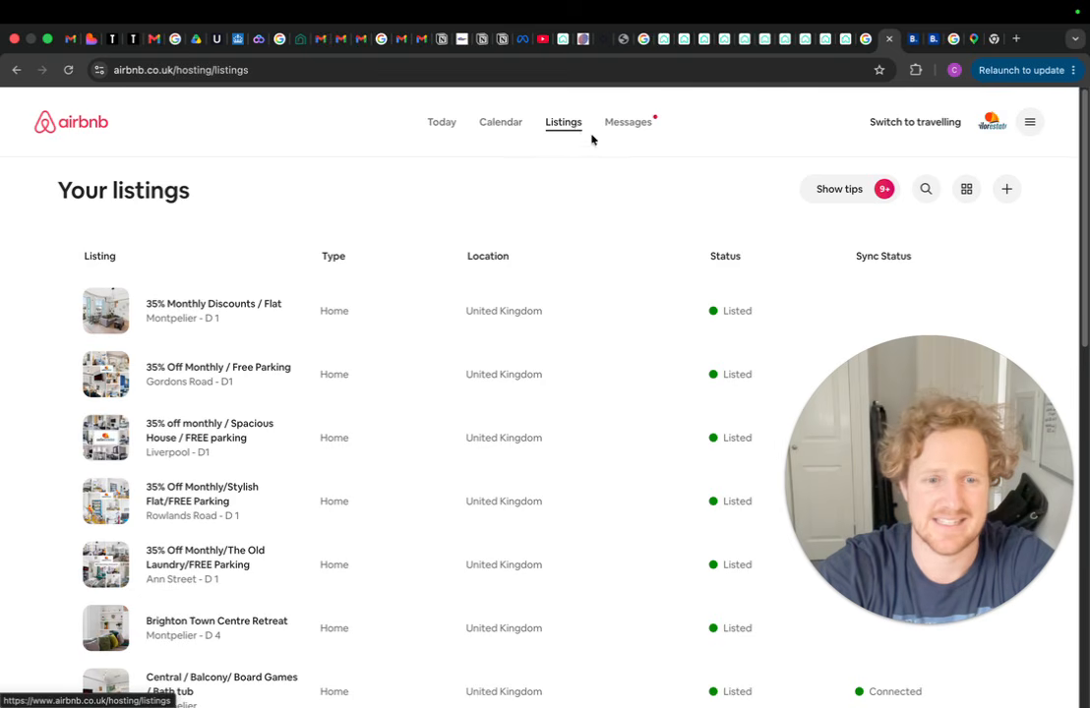
pyautogui.scroll(-5, 467, 268)
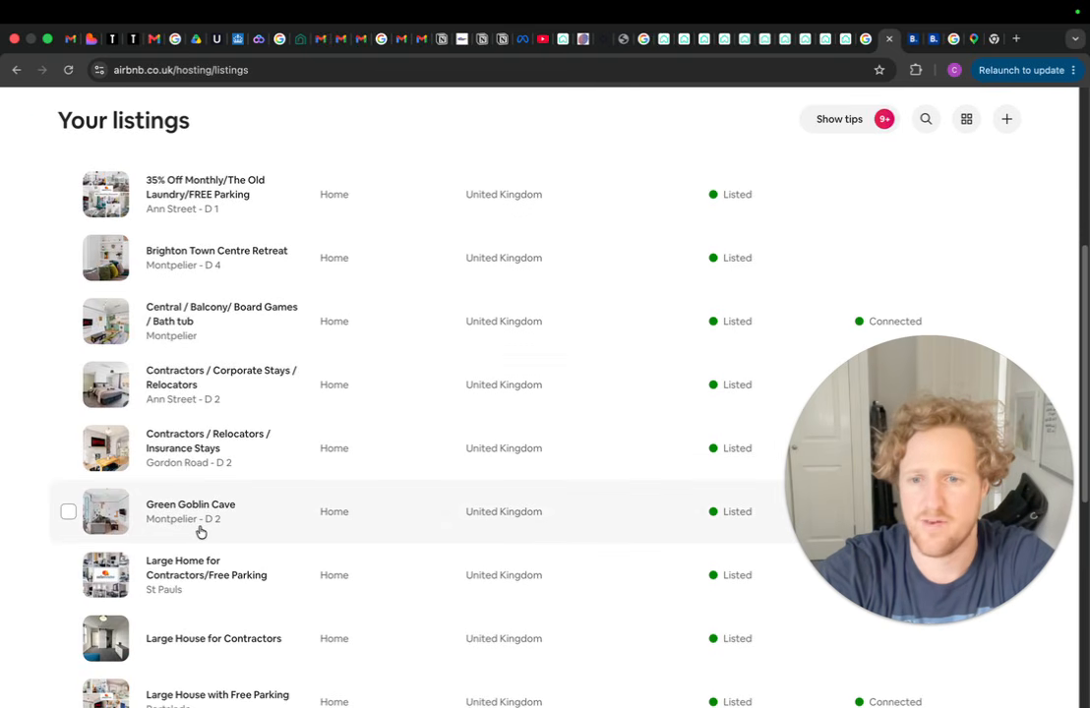
pyautogui.scroll(-1, 177, 511)
pyautogui.click(161, 554)
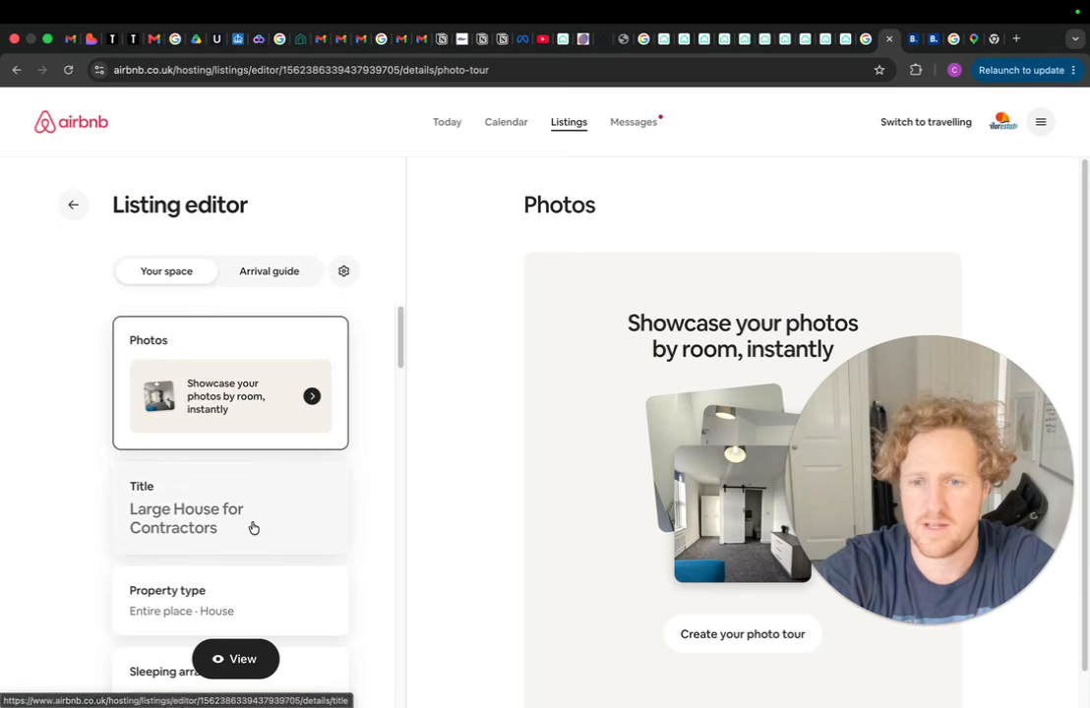
pyautogui.click(239, 661)
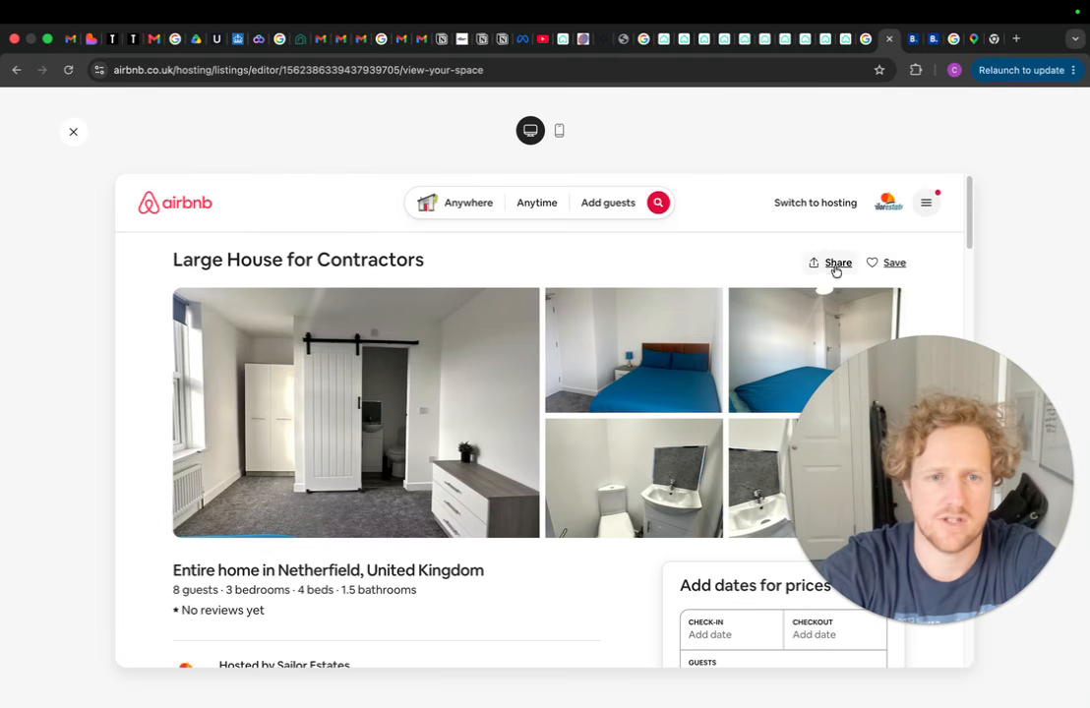
# Copy the listing's share link and return to Booking.com's listing link field
pyautogui.click(832, 266)
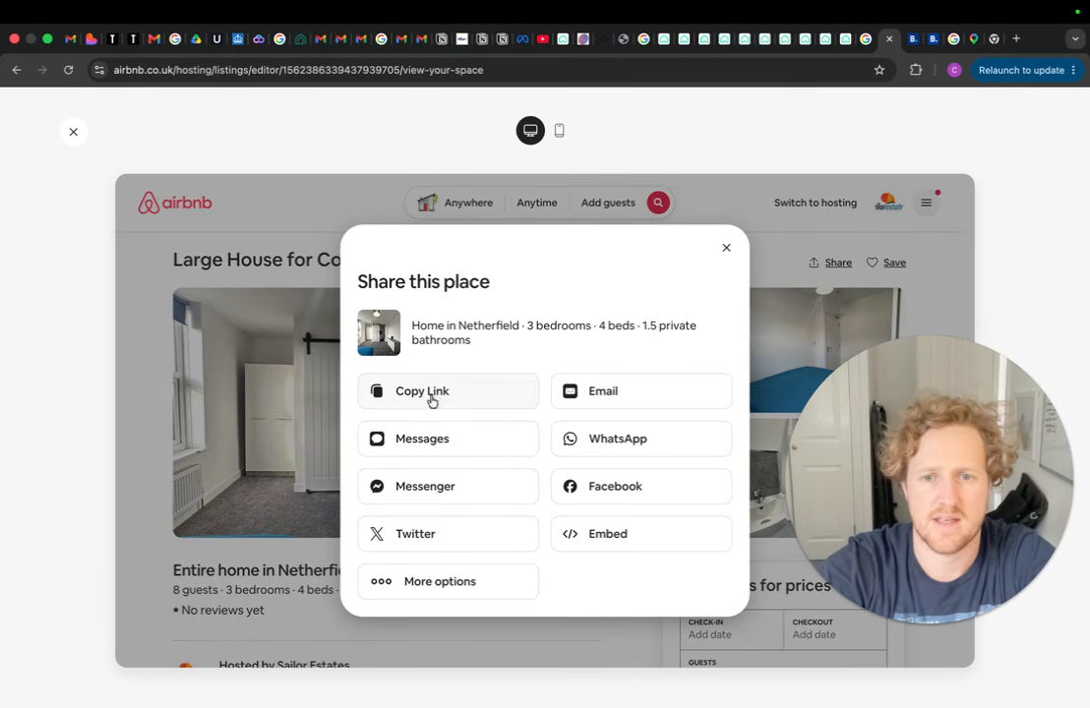
pyautogui.click(928, 44)
pyautogui.click(214, 513)
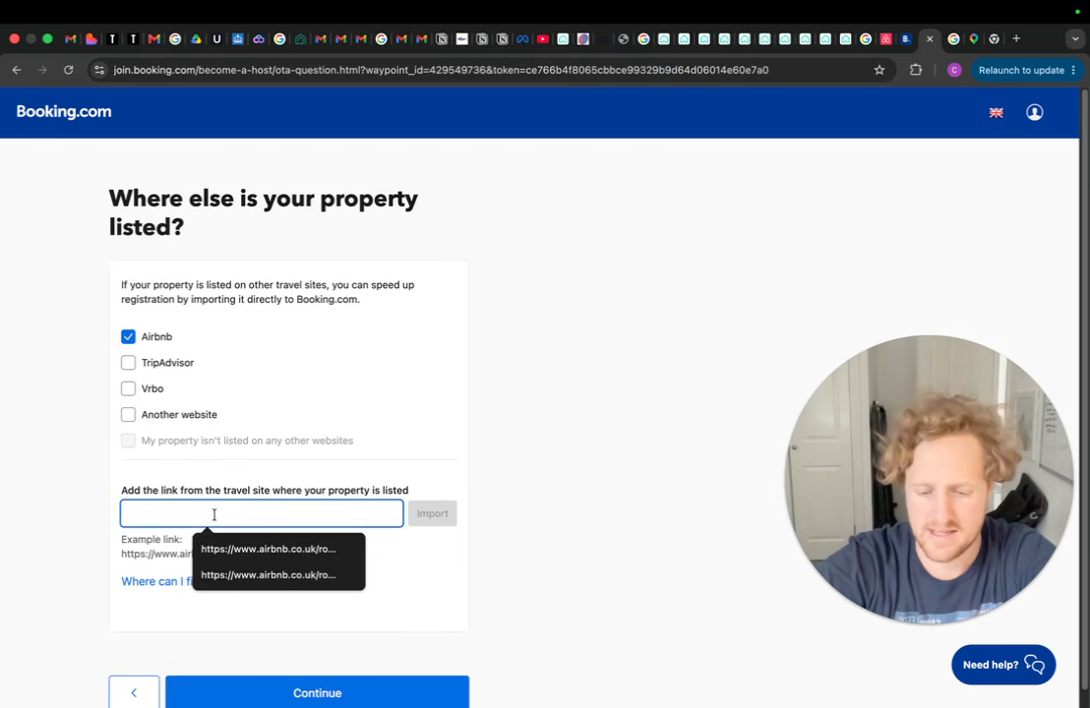
# Paste the Airbnb link, import its details, review the imported list and continue
pyautogui.press('cmd+v')
pyautogui.click(431, 513)
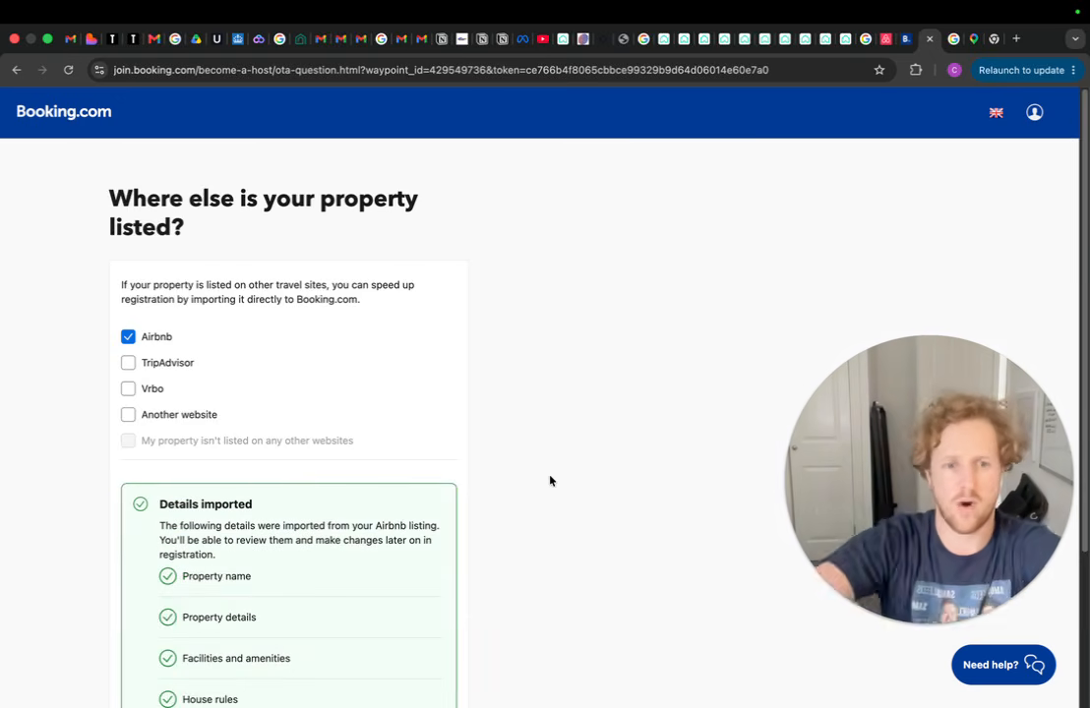
pyautogui.scroll(-3, 197, 502)
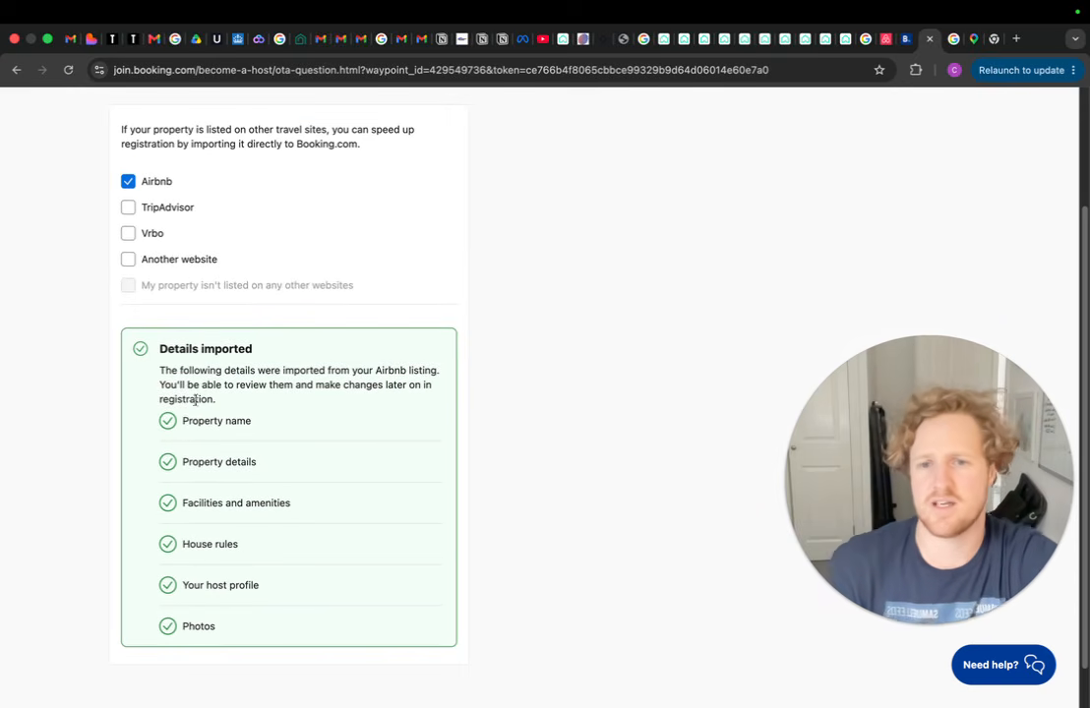
pyautogui.moveTo(184, 418); pyautogui.dragTo(292, 580)
pyautogui.click(307, 550)
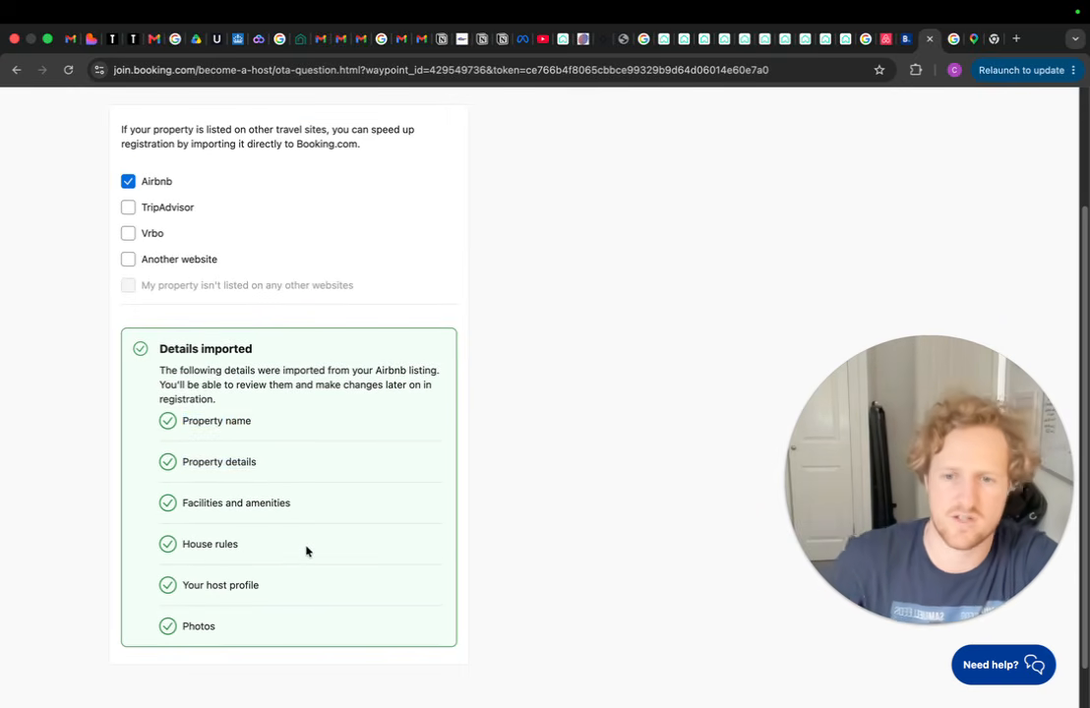
pyautogui.scroll(-1, 307, 550)
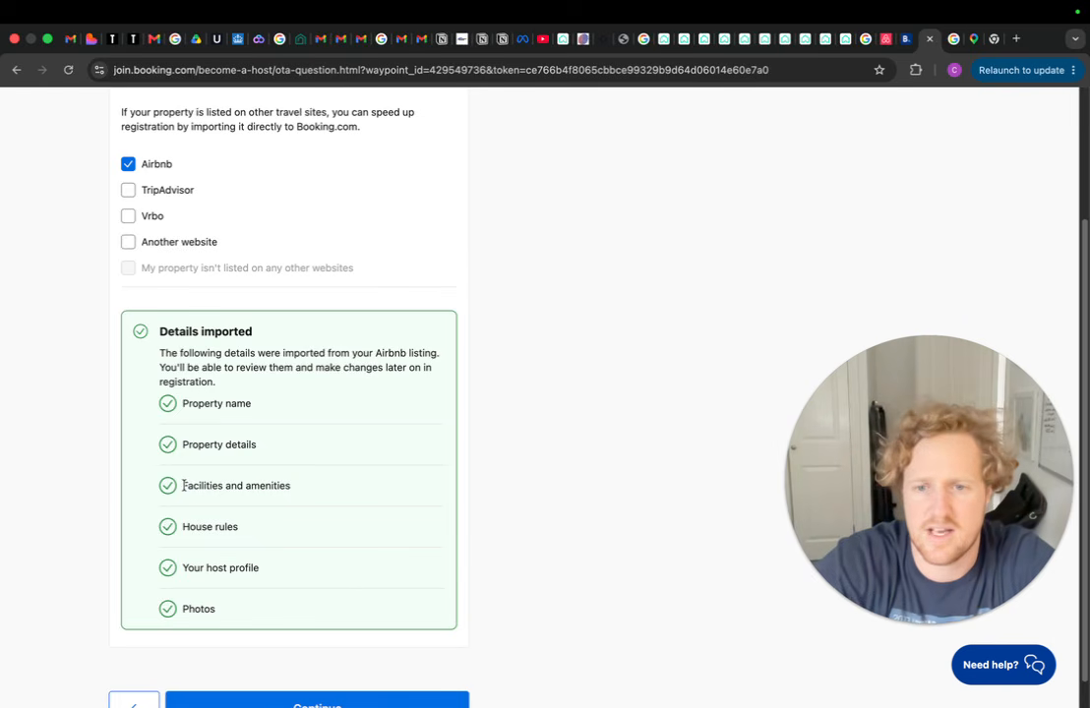
pyautogui.click(310, 496)
pyautogui.scroll(-1, 312, 493)
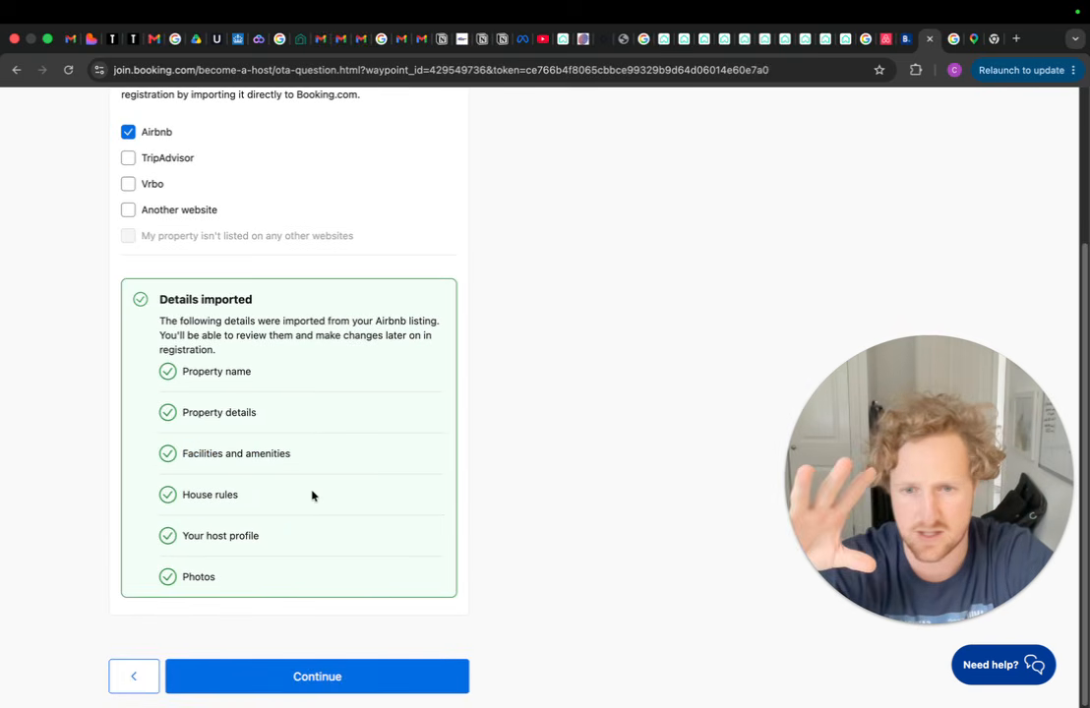
pyautogui.click(323, 679)
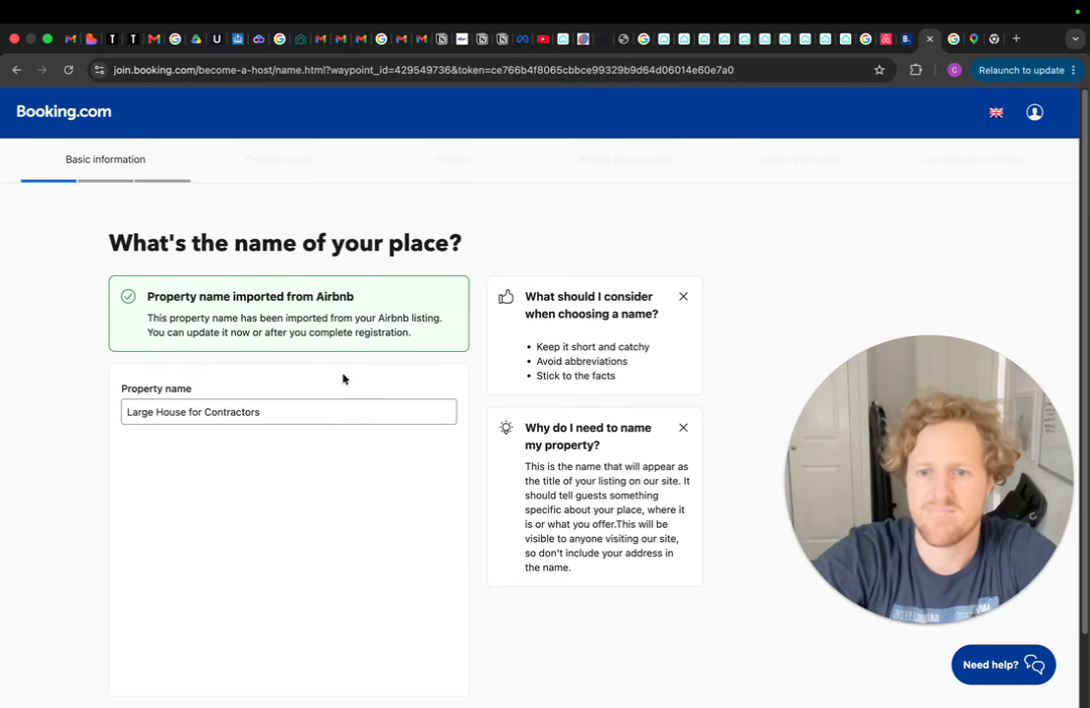
# Keep the imported name 'Large House for Contractors' and choose United Kingdom for the address
pyautogui.scroll(-2, 278, 379)
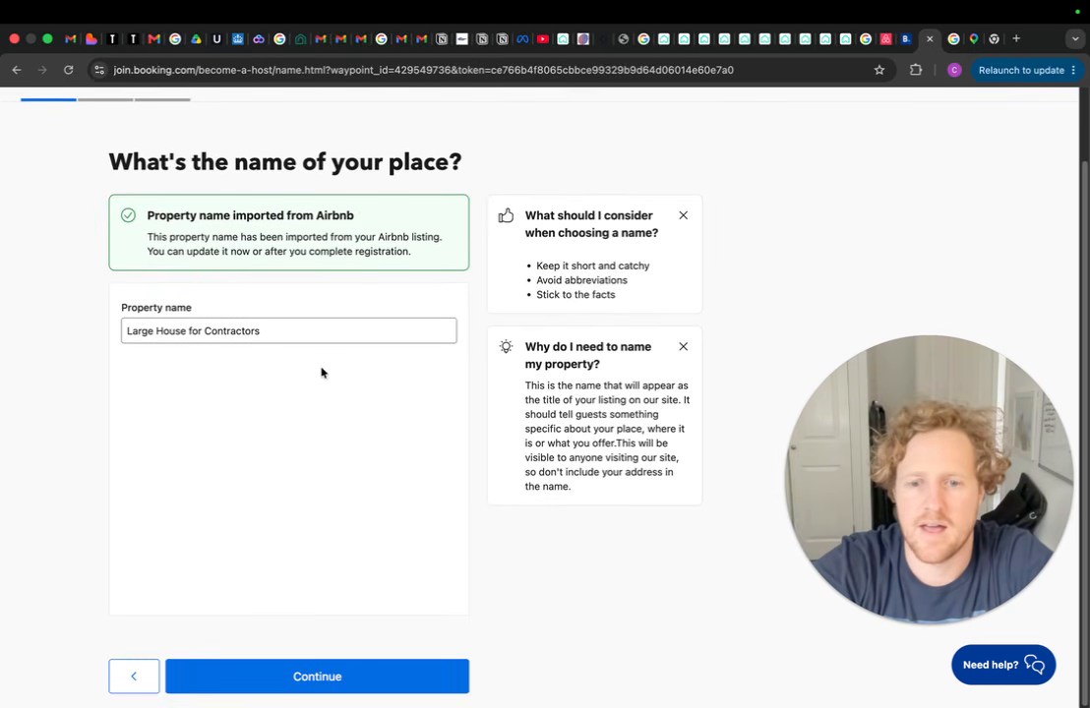
pyautogui.click(324, 679)
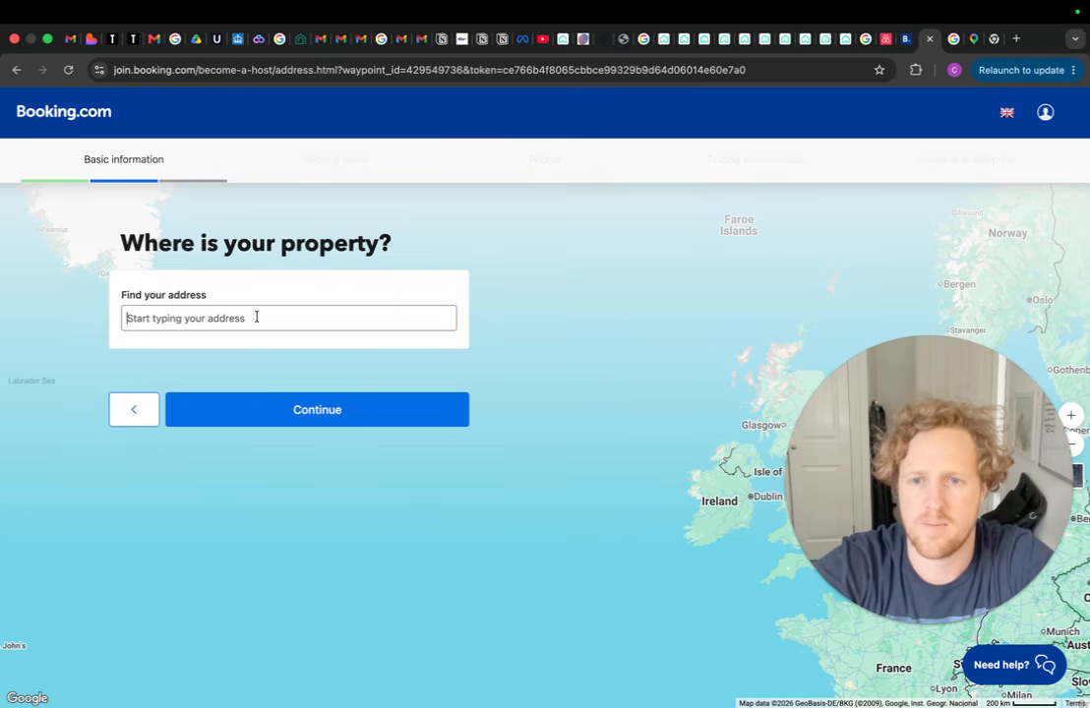
pyautogui.click(258, 319)
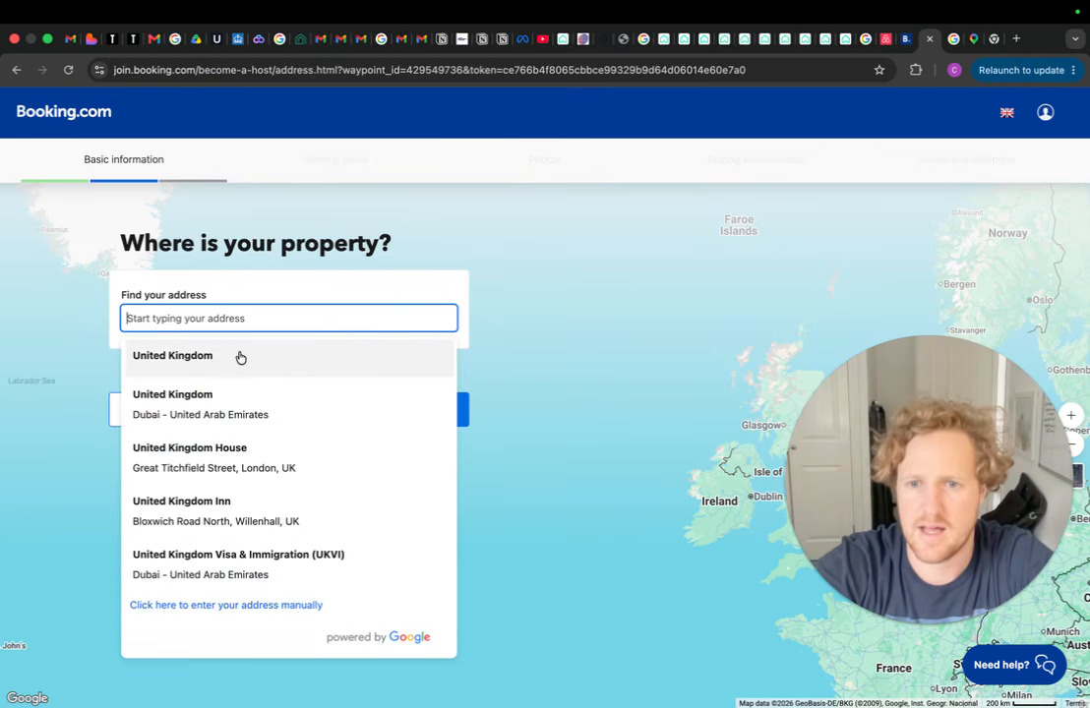
pyautogui.click(236, 362)
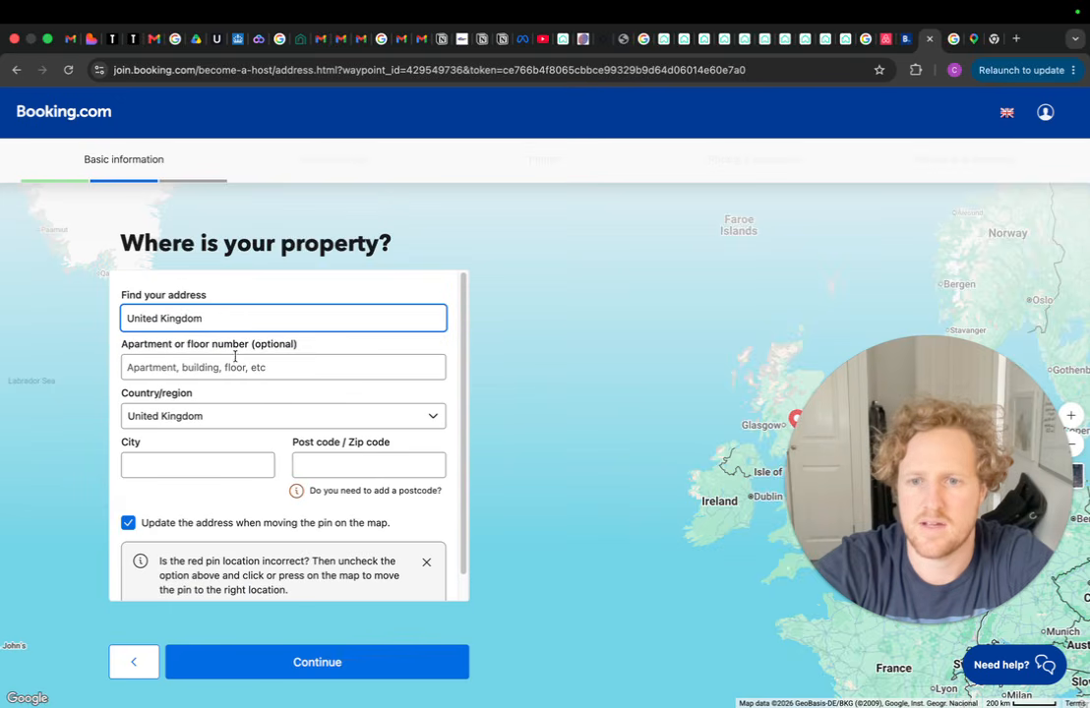
pyautogui.scroll(-1, 289, 335)
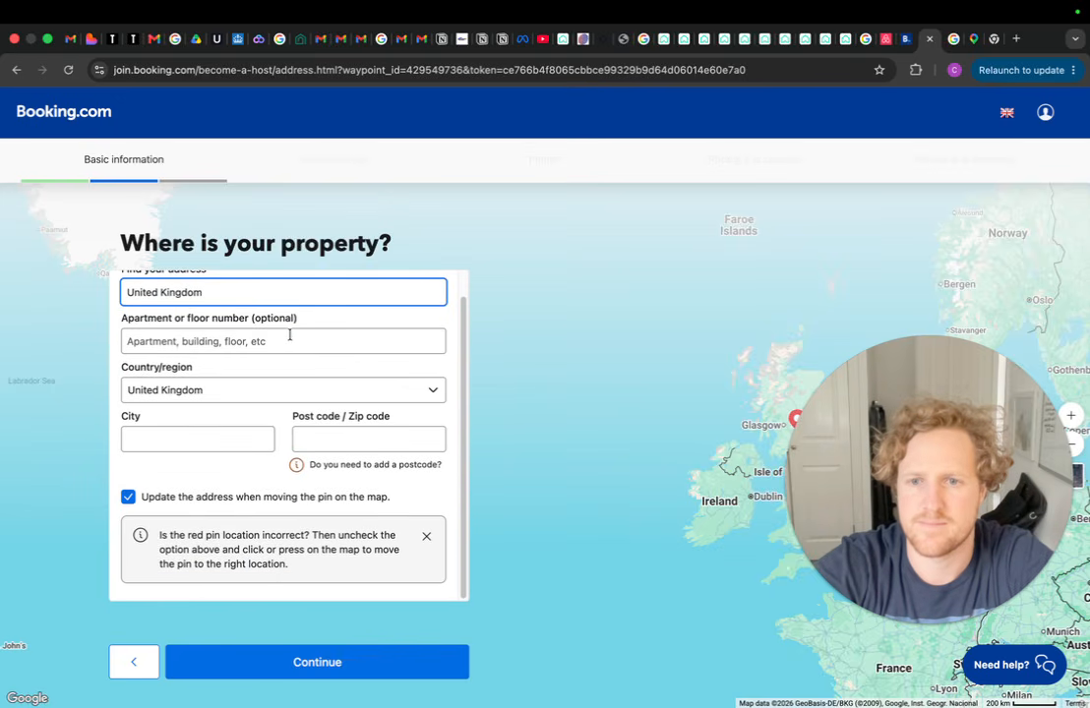
pyautogui.scroll(1, 254, 382)
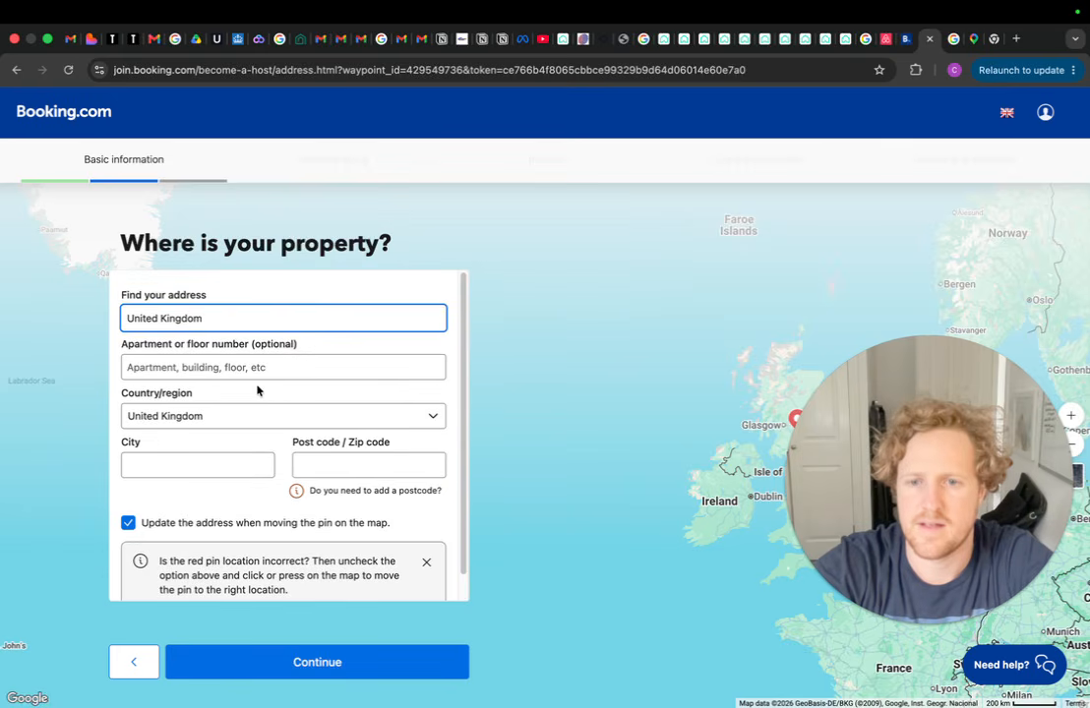
# Enter the property's street and city, clearing a wrongly pasted postcode
pyautogui.click(262, 367)
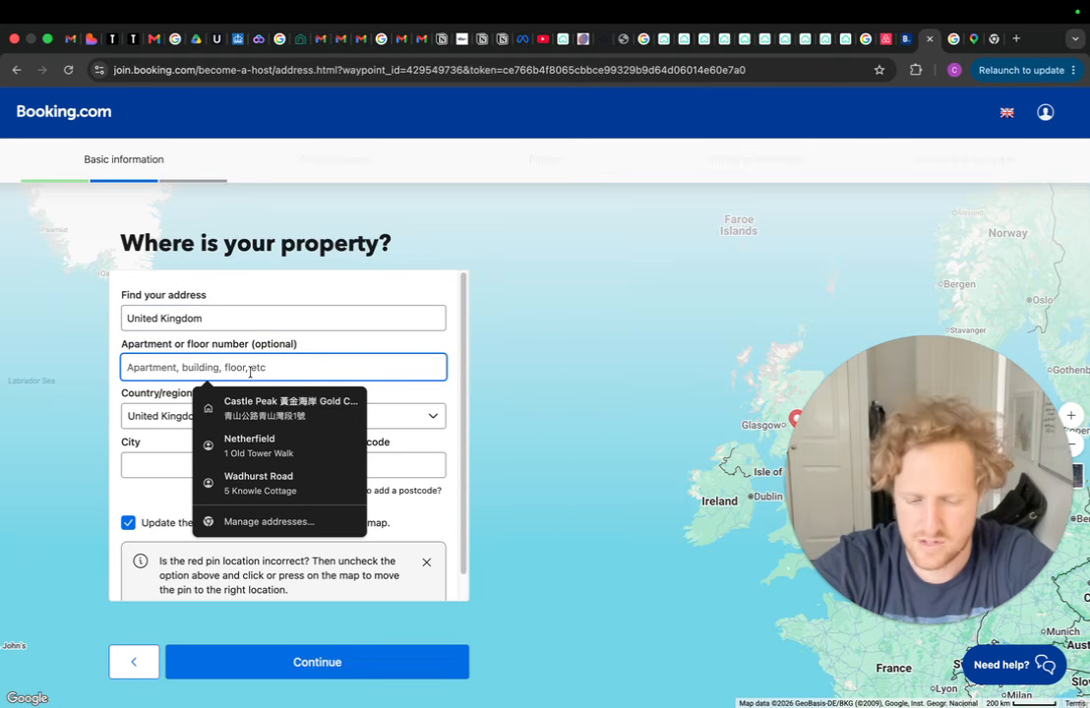
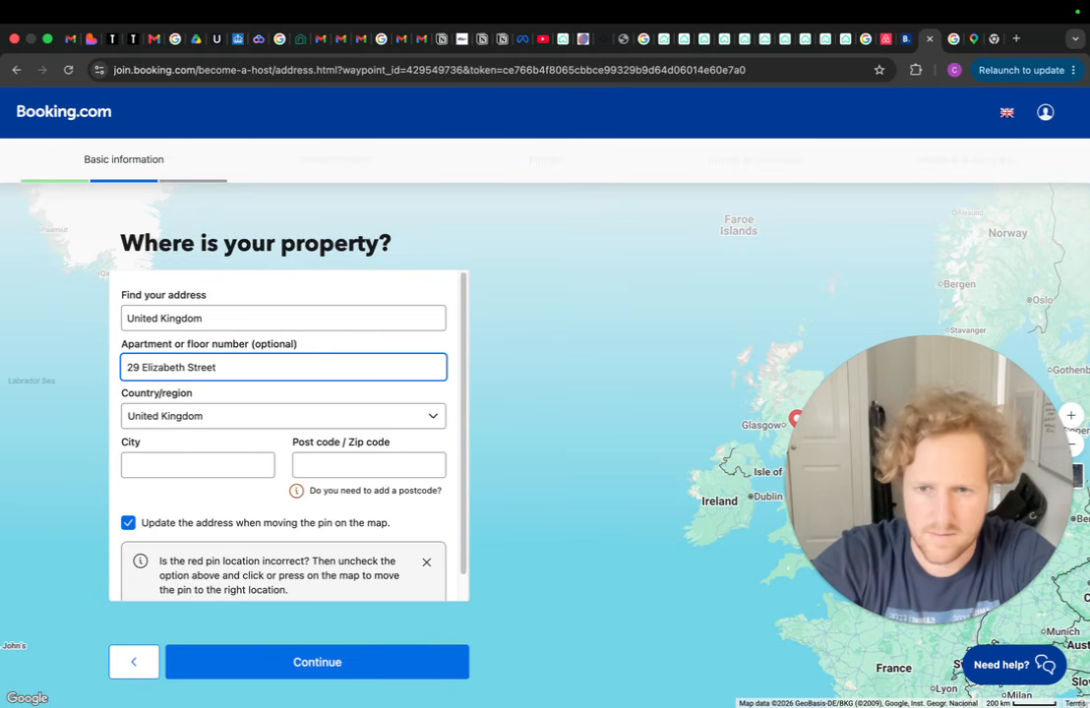
pyautogui.click(175, 468)
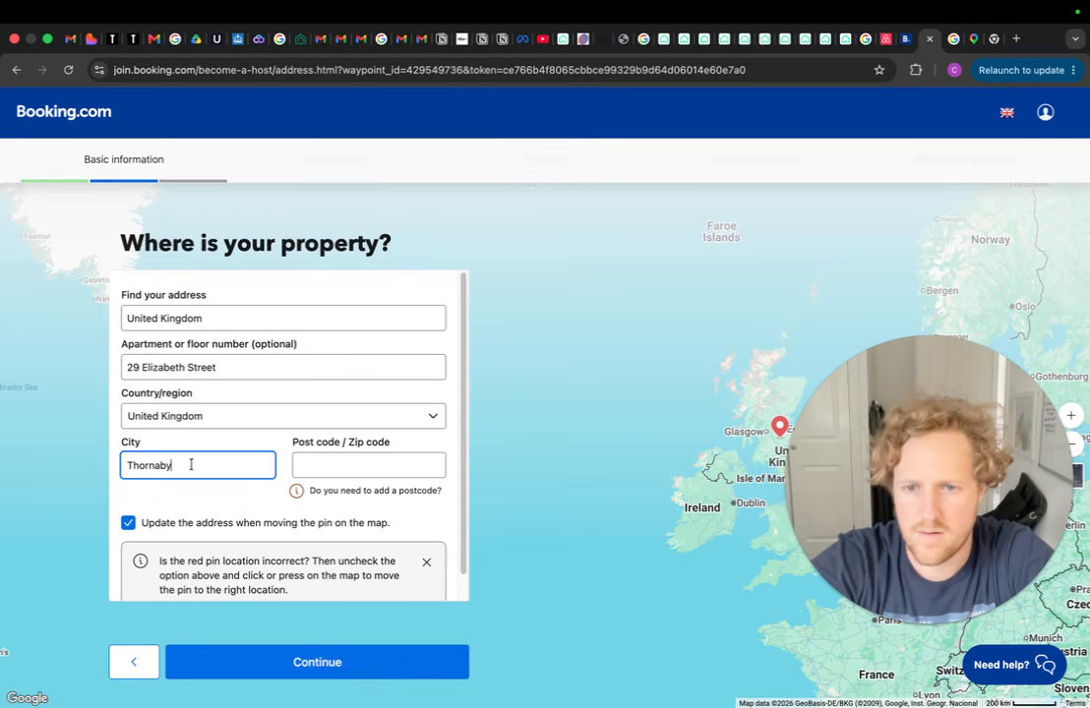
pyautogui.click(363, 467)
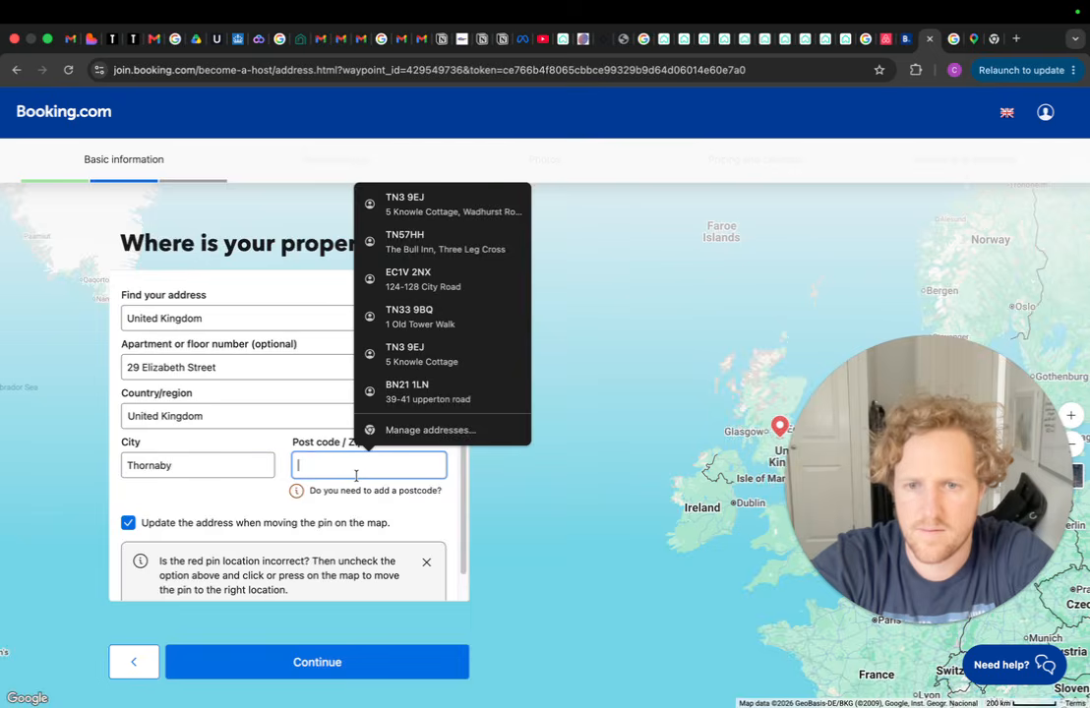
pyautogui.press('super+v')
pyautogui.press('super+a')
pyautogui.press('BackSpace')
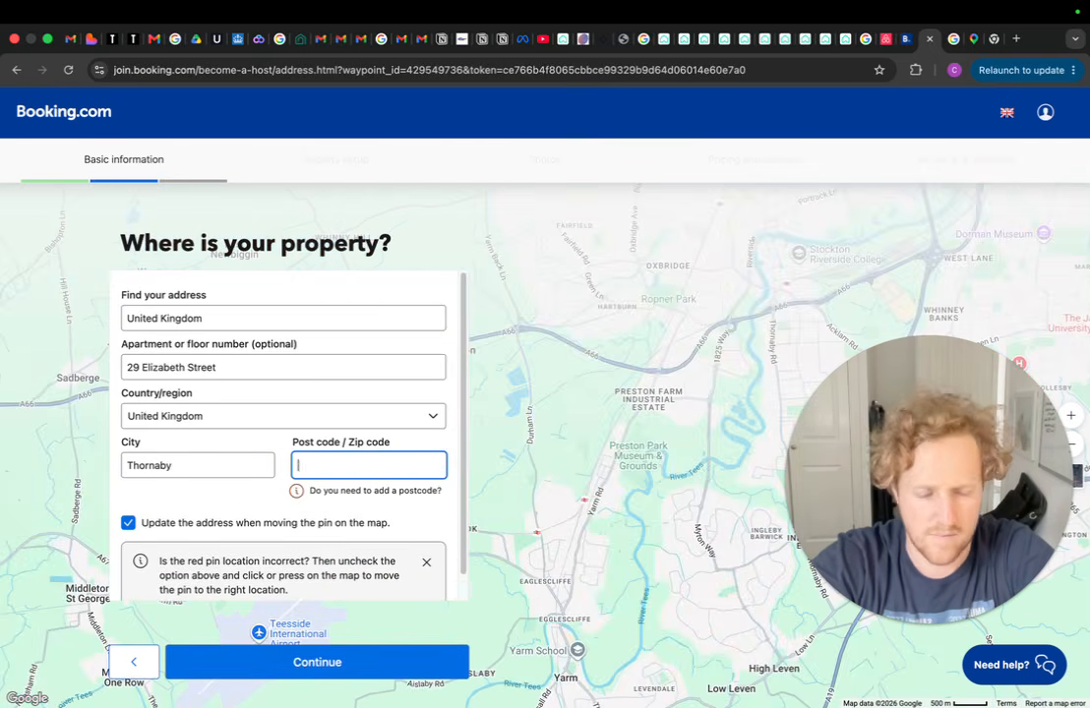
# Copy the property's postcode from the address tab and paste it into the Post code field
pyautogui.click(968, 43)
pyautogui.click(994, 45)
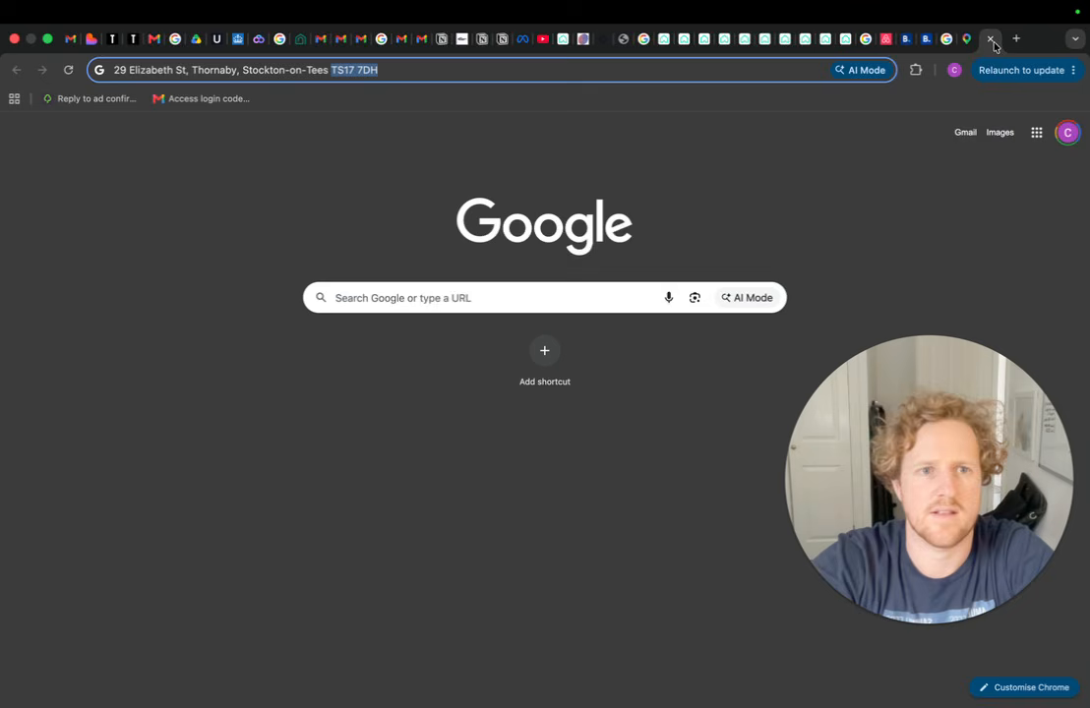
pyautogui.rightClick(363, 74)
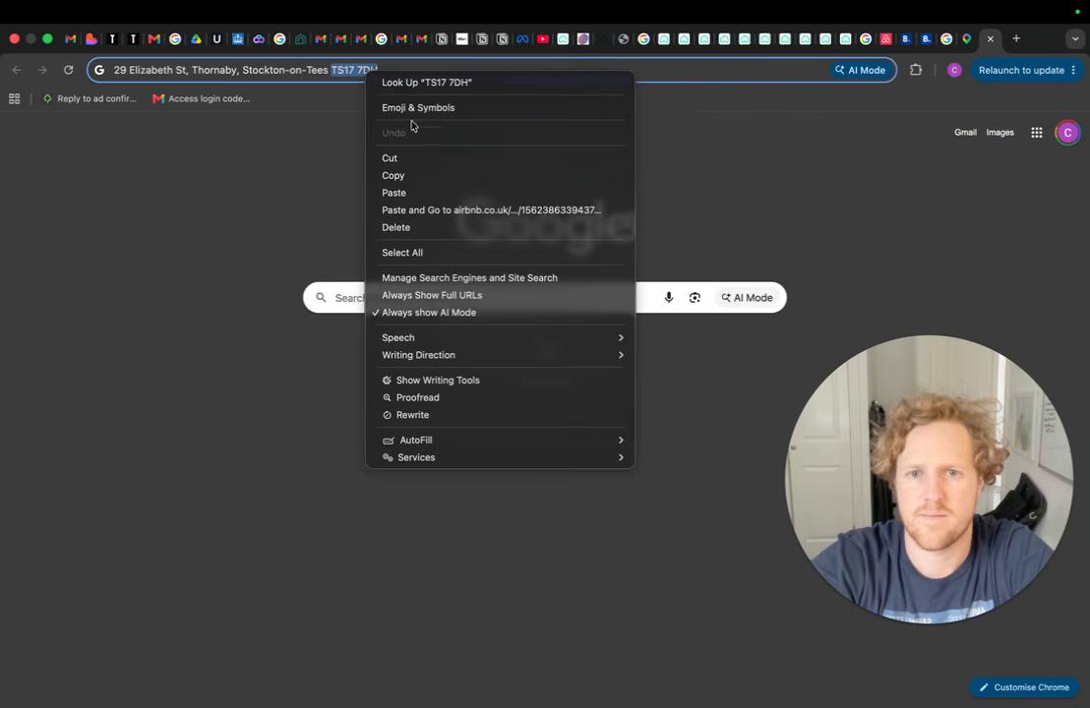
pyautogui.click(421, 176)
pyautogui.click(920, 46)
pyautogui.rightClick(369, 462)
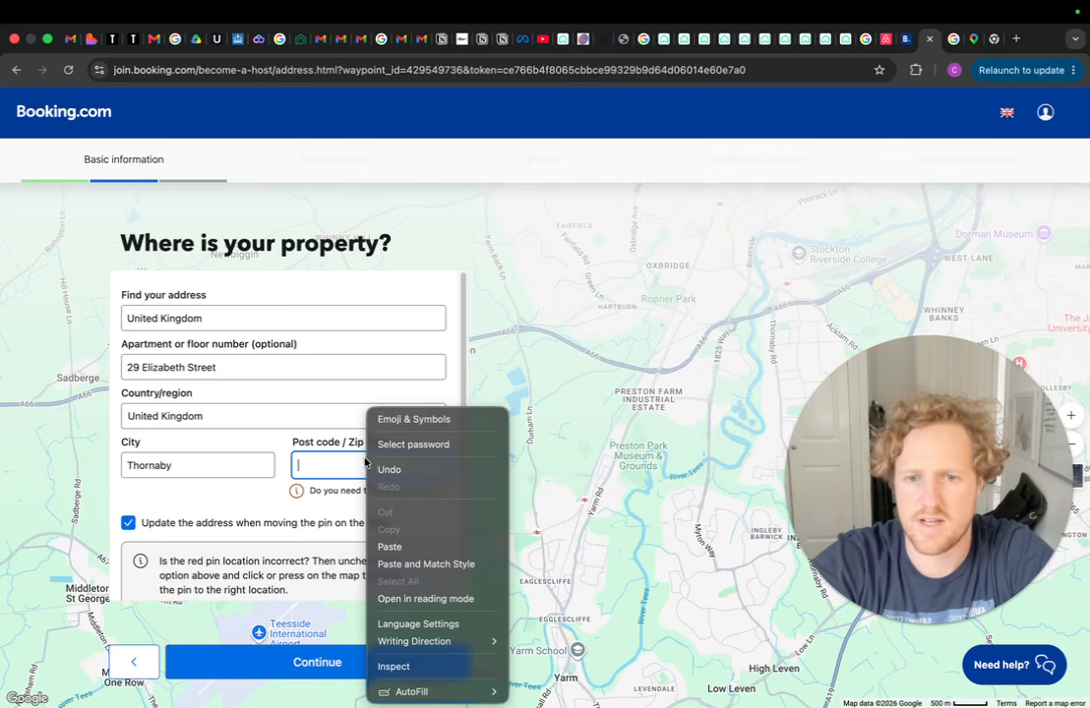
pyautogui.click(391, 546)
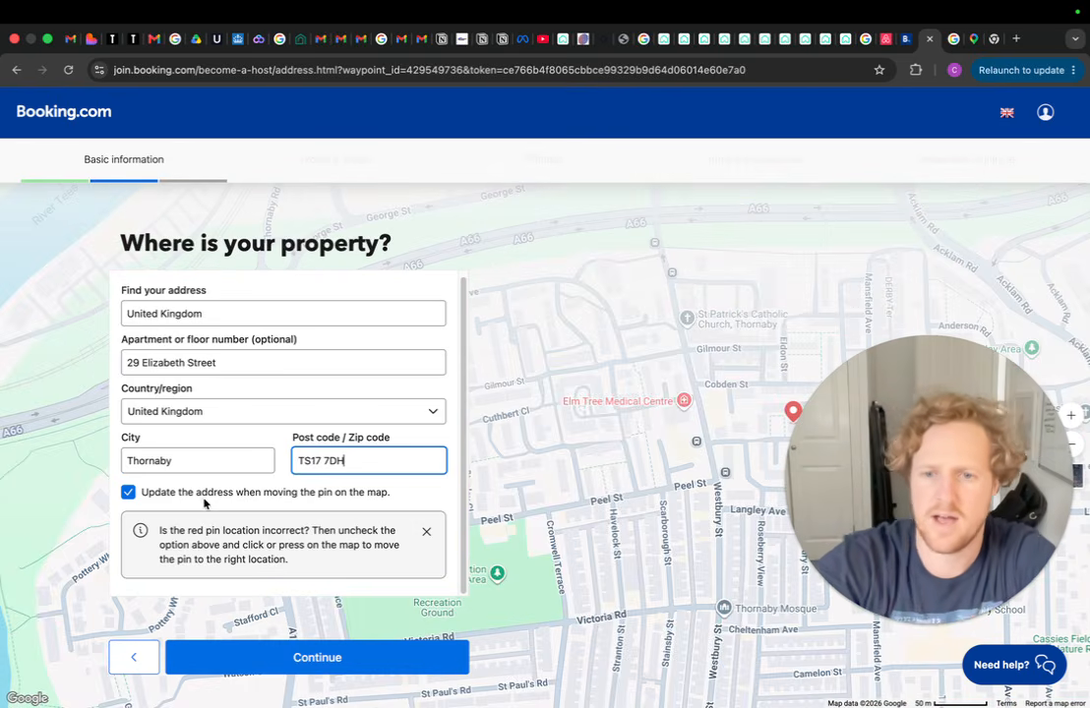
pyautogui.moveTo(929, 481); pyautogui.dragTo(931, 219)
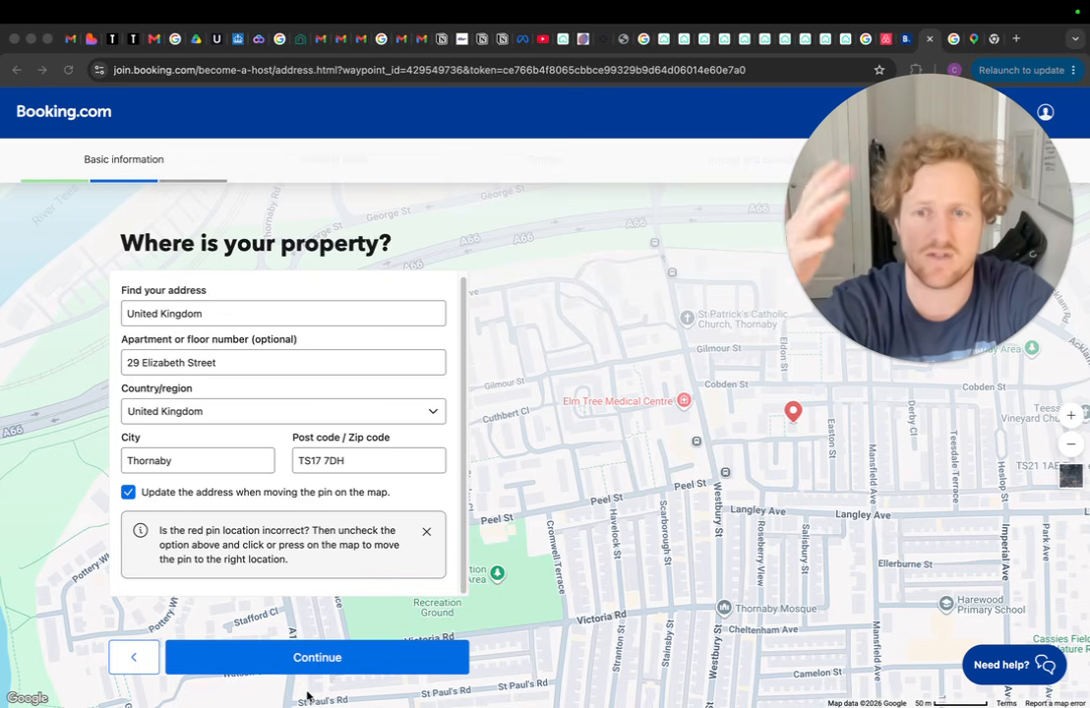
pyautogui.click(341, 668)
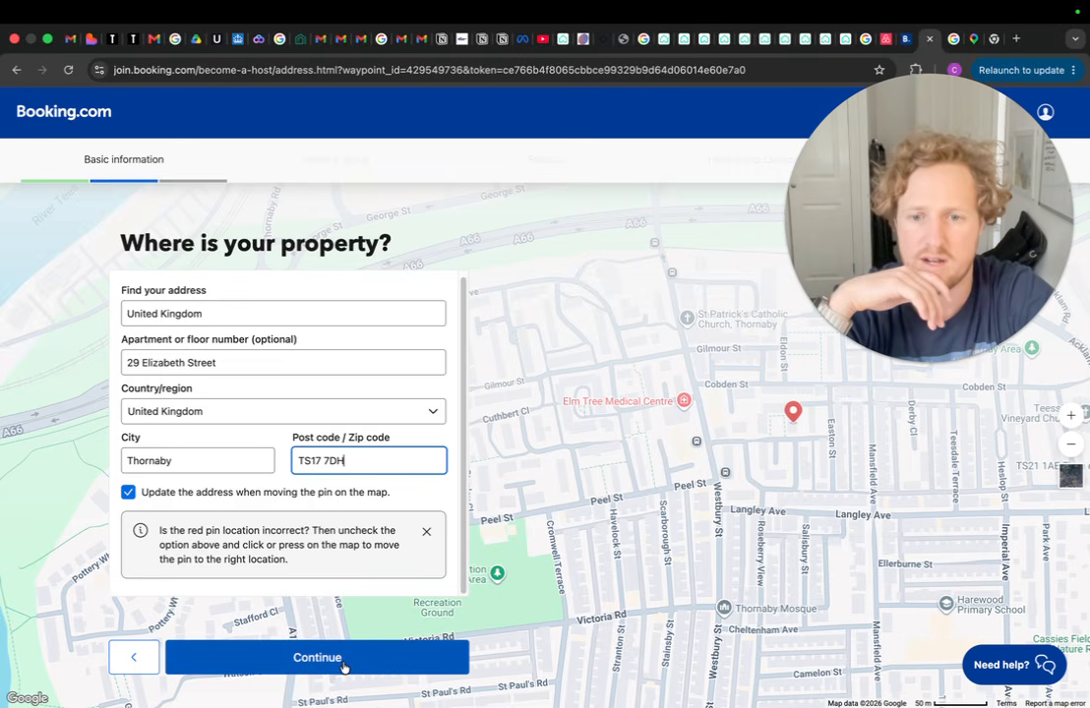
# Submit the address, decline Chrome's save-address offer, and keep 'No' for channel manager
pyautogui.click(344, 668)
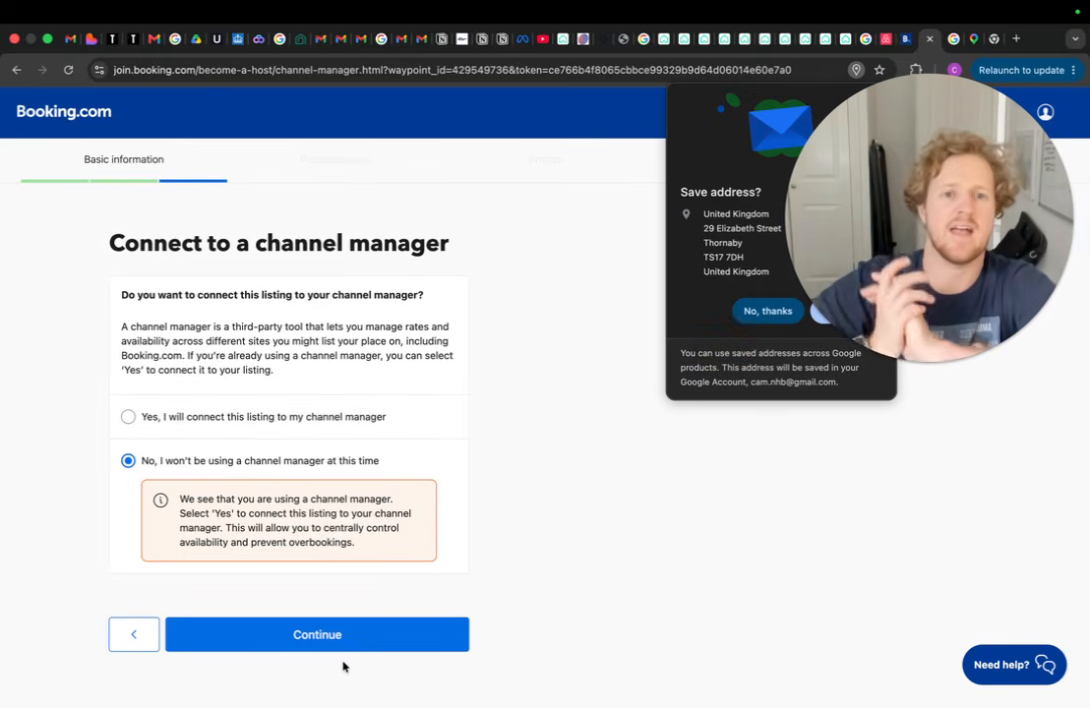
pyautogui.click(770, 311)
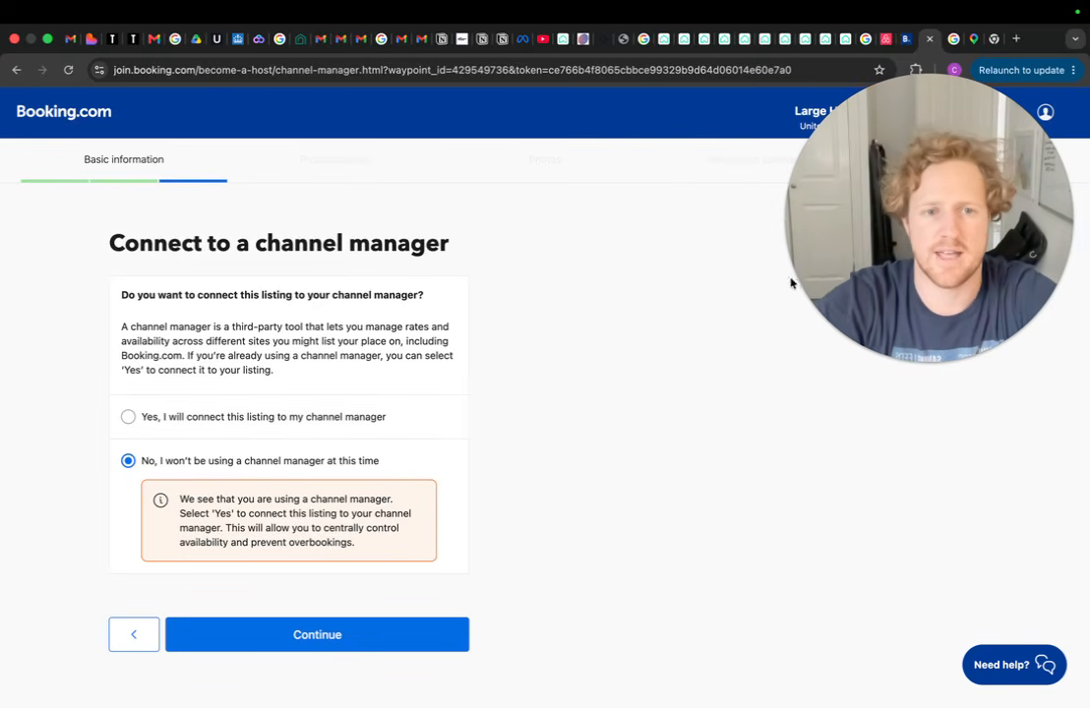
pyautogui.moveTo(943, 244); pyautogui.dragTo(942, 359)
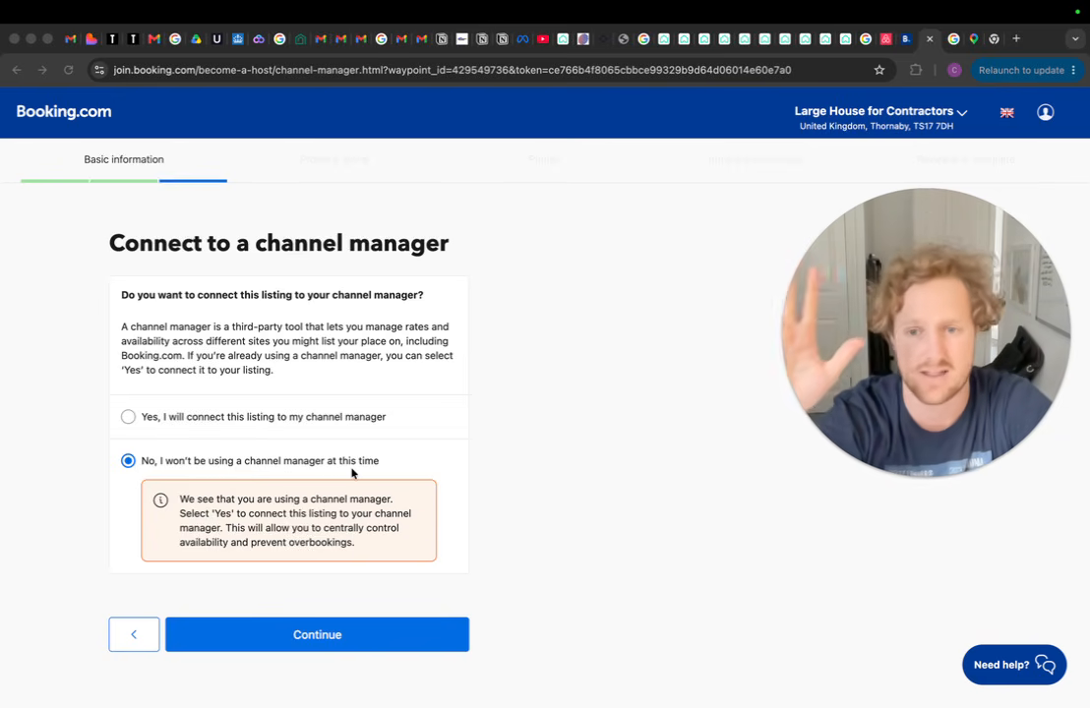
# Add Bedroom 2 with one double bed
pyautogui.click(333, 644)
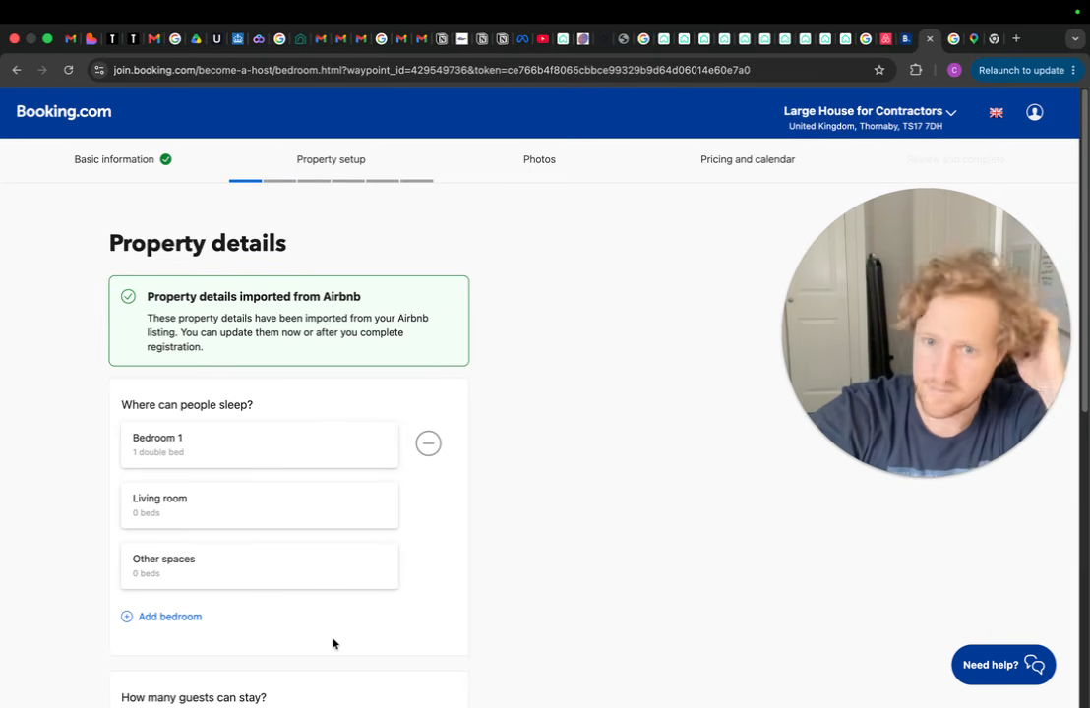
pyautogui.scroll(-3, 265, 313)
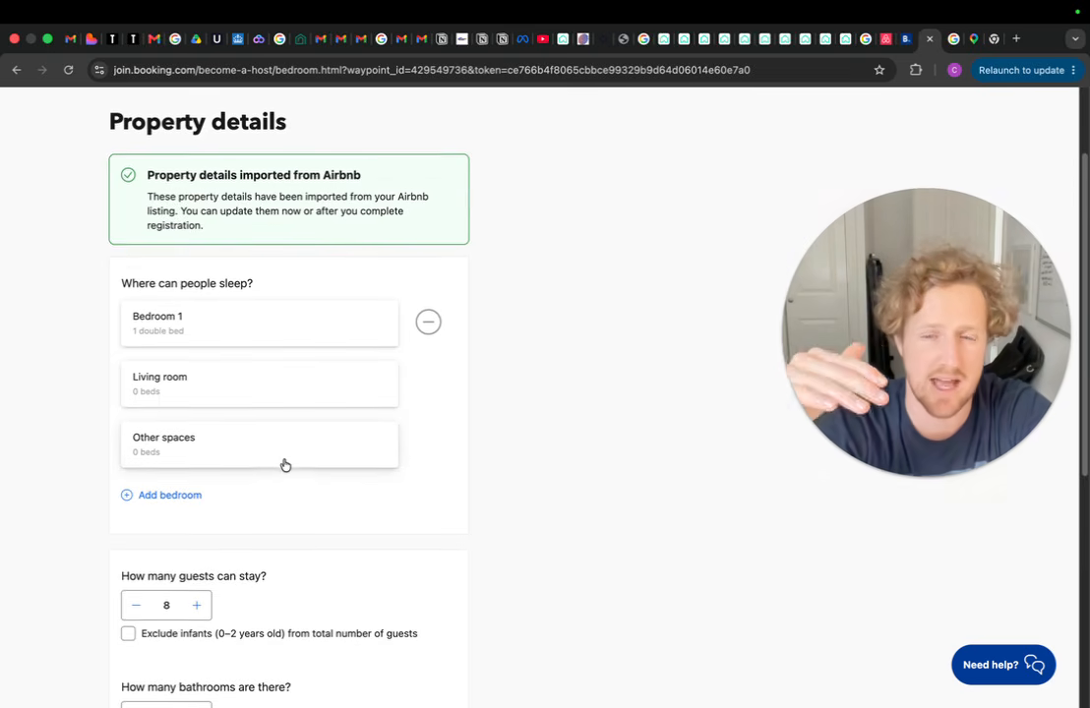
pyautogui.scroll(-10, 285, 469)
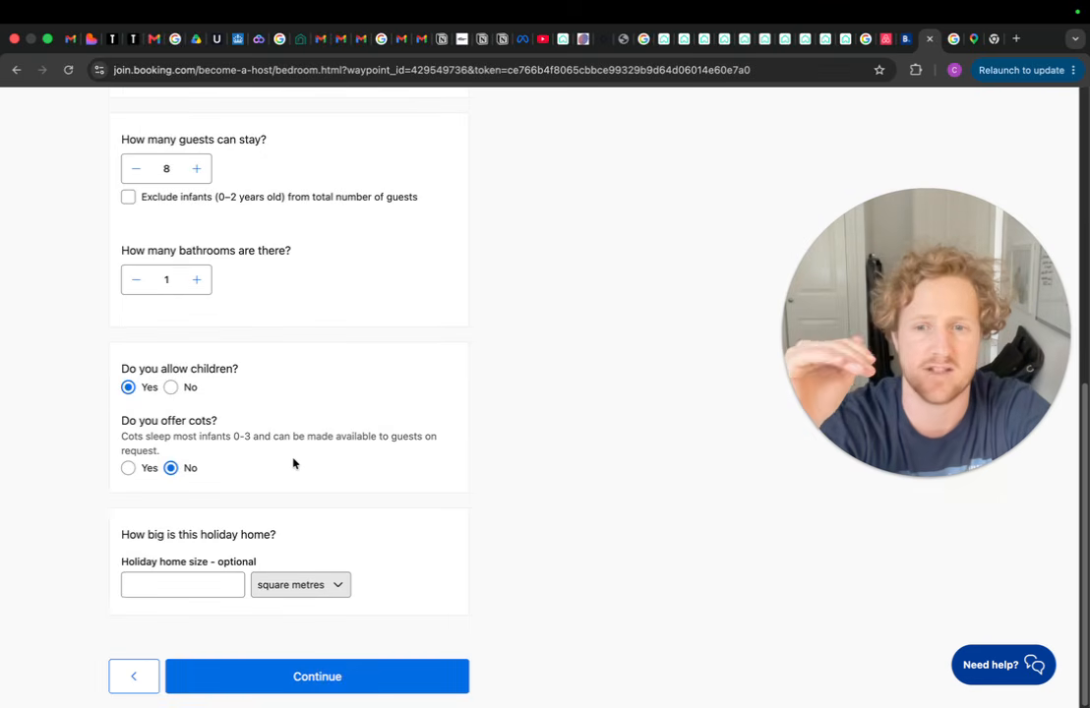
pyautogui.scroll(10, 329, 462)
pyautogui.scroll(2, 329, 462)
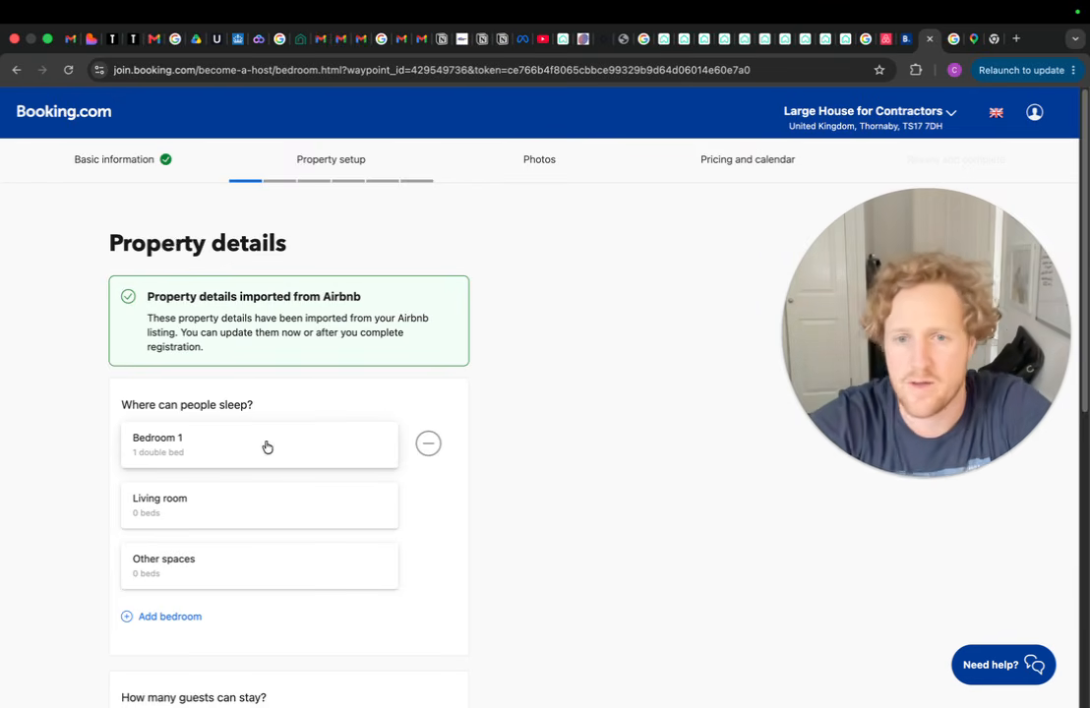
pyautogui.click(170, 618)
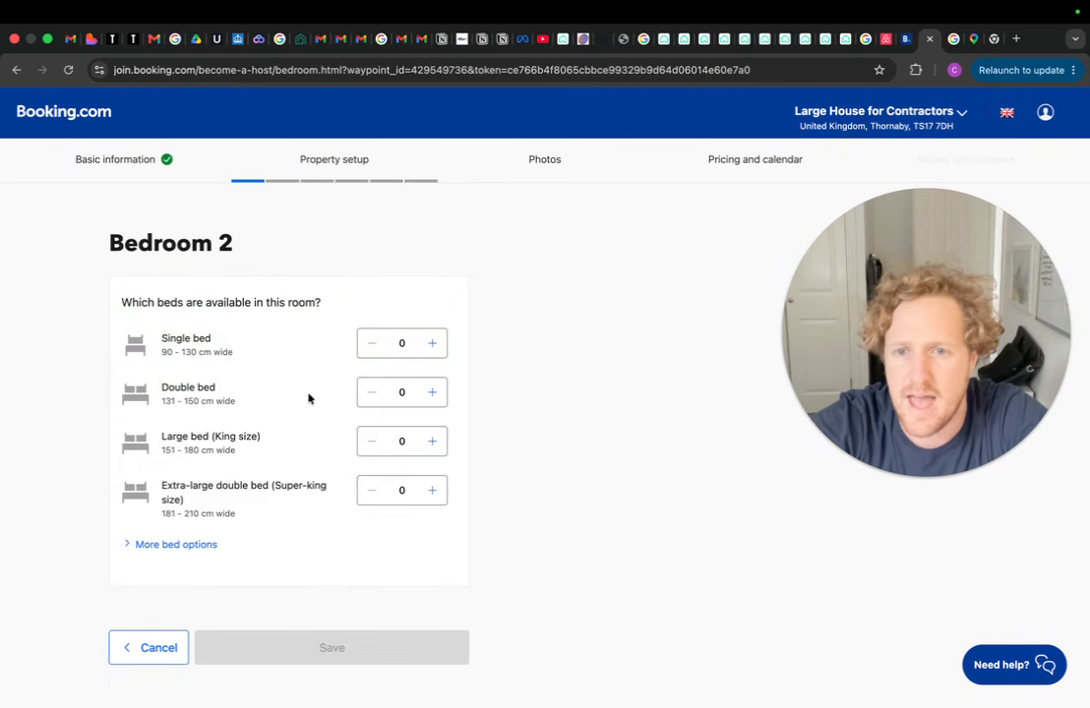
pyautogui.click(433, 394)
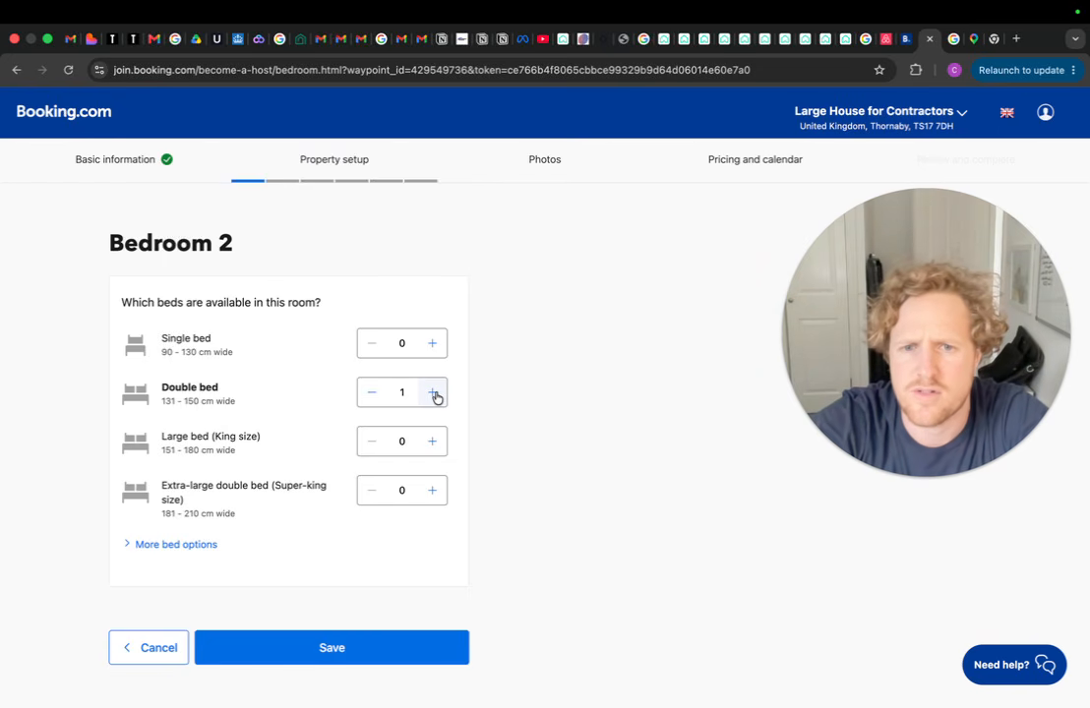
pyautogui.click(317, 655)
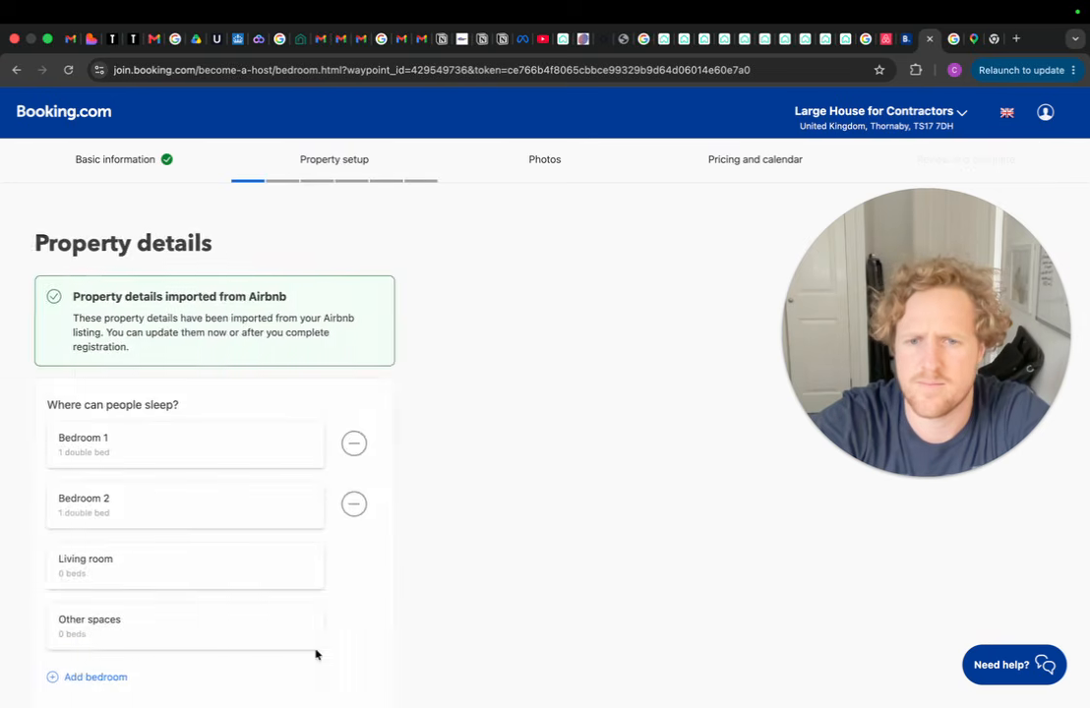
# Add Bedrooms 3 and 4, each with one double bed
pyautogui.scroll(-1, 294, 472)
pyautogui.click(169, 635)
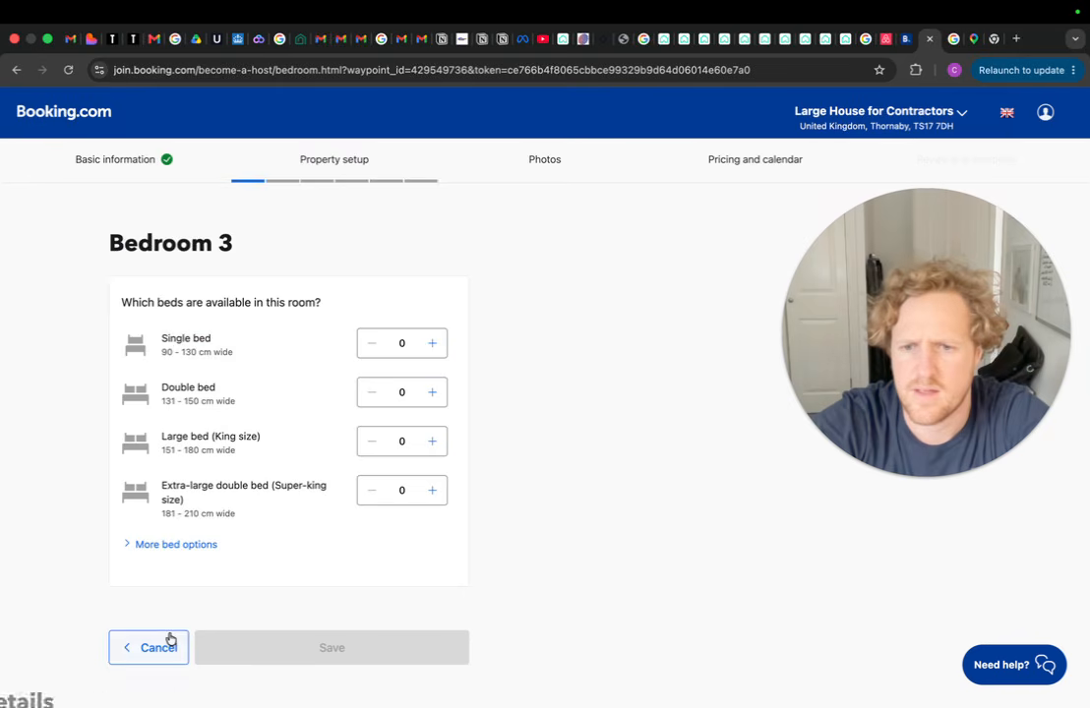
pyautogui.click(432, 392)
pyautogui.click(331, 647)
pyautogui.scroll(-3, 321, 438)
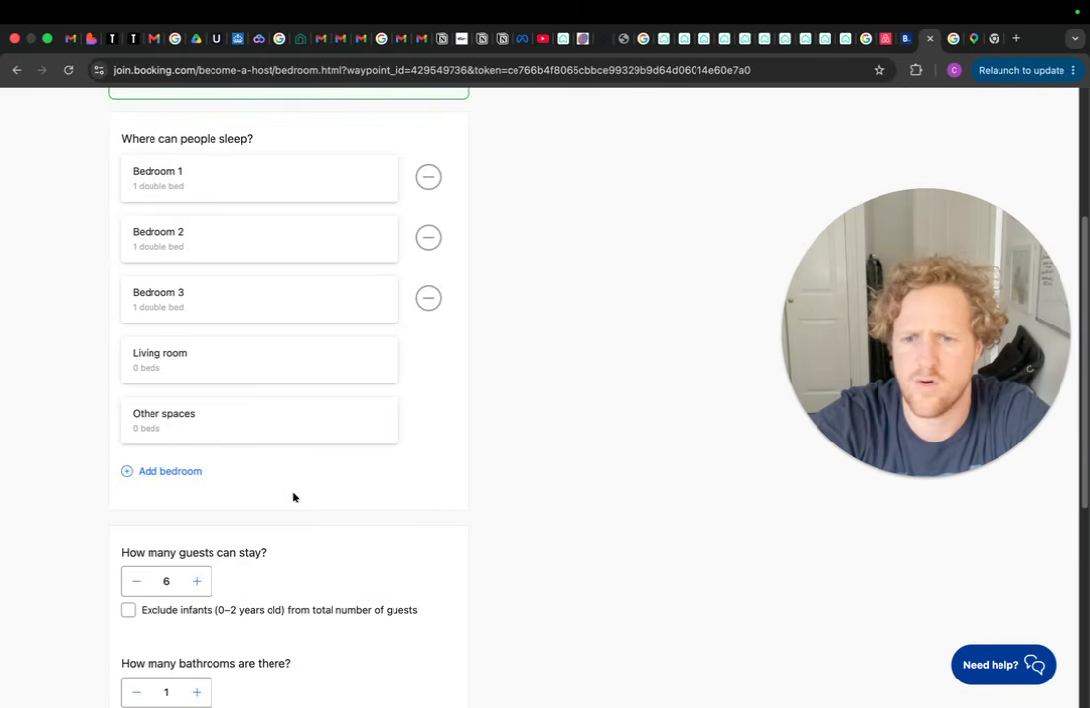
pyautogui.click(155, 477)
pyautogui.click(434, 393)
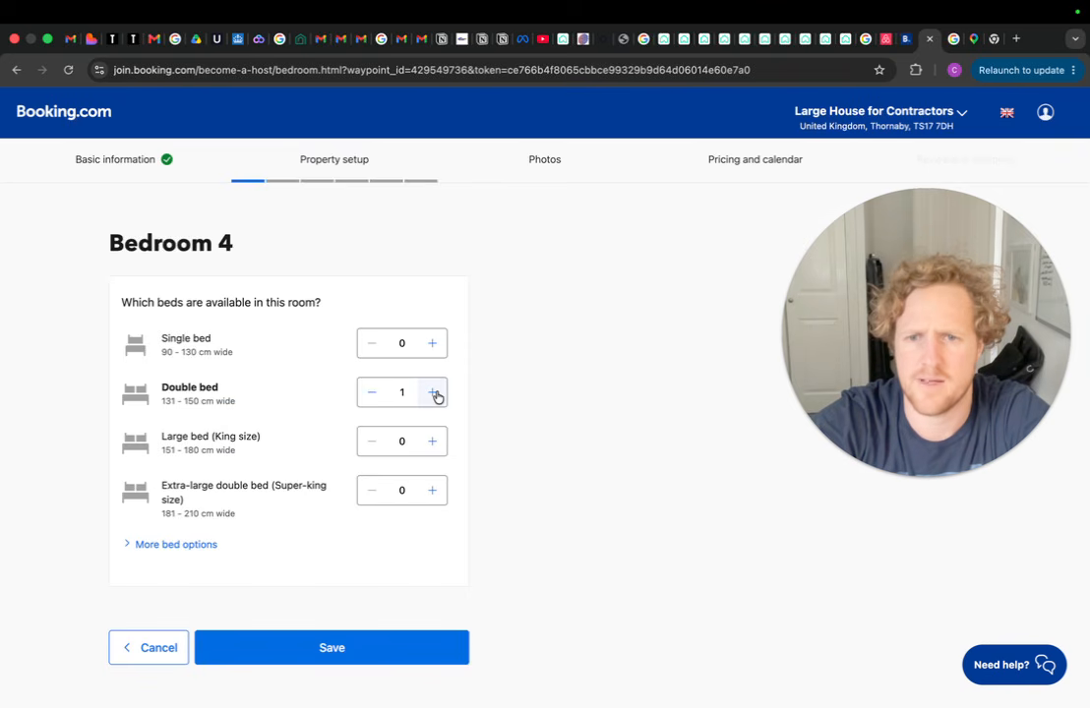
pyautogui.click(340, 656)
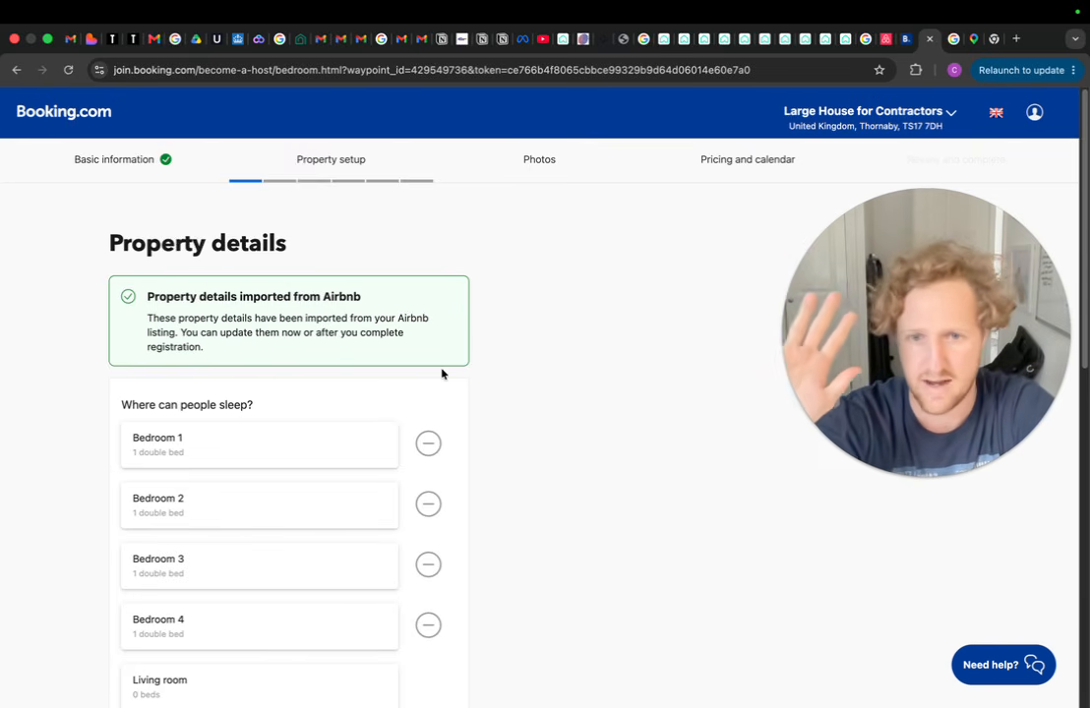
# Raise the bathroom count to 4
pyautogui.scroll(-3, 441, 372)
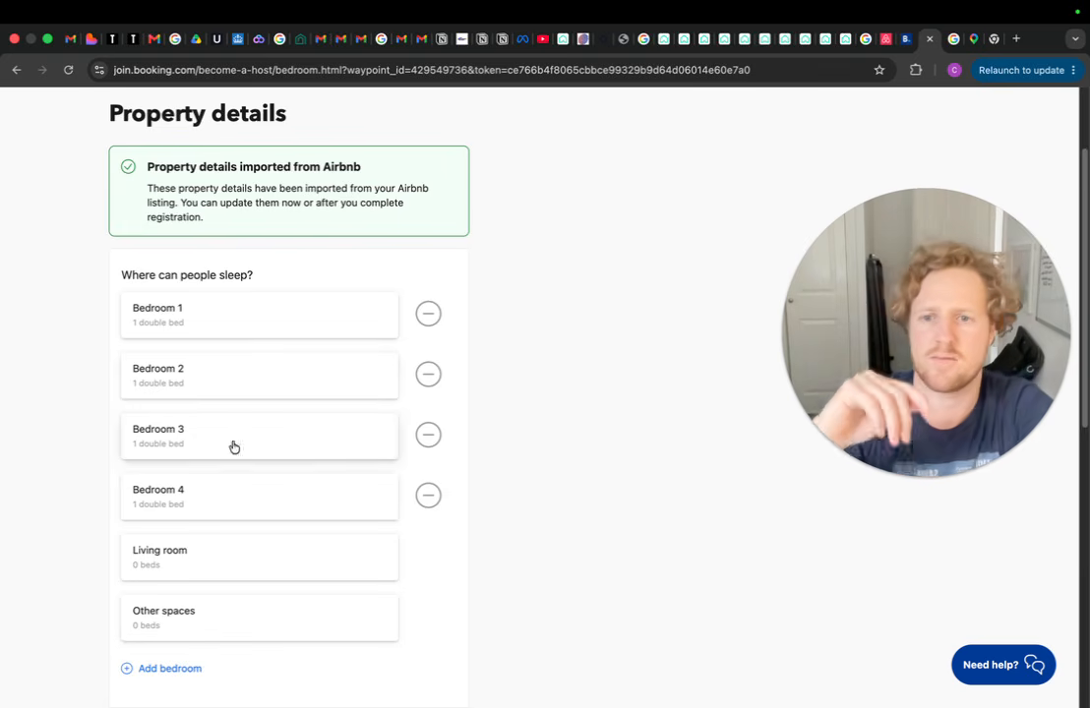
pyautogui.scroll(-2, 508, 529)
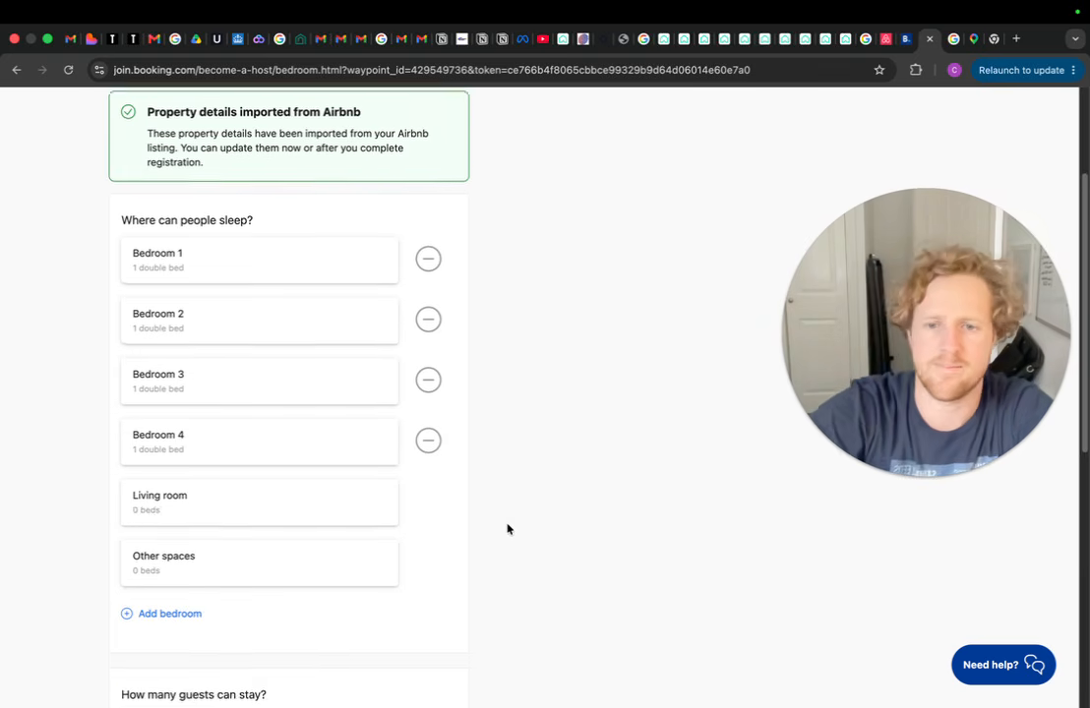
pyautogui.scroll(-5, 508, 529)
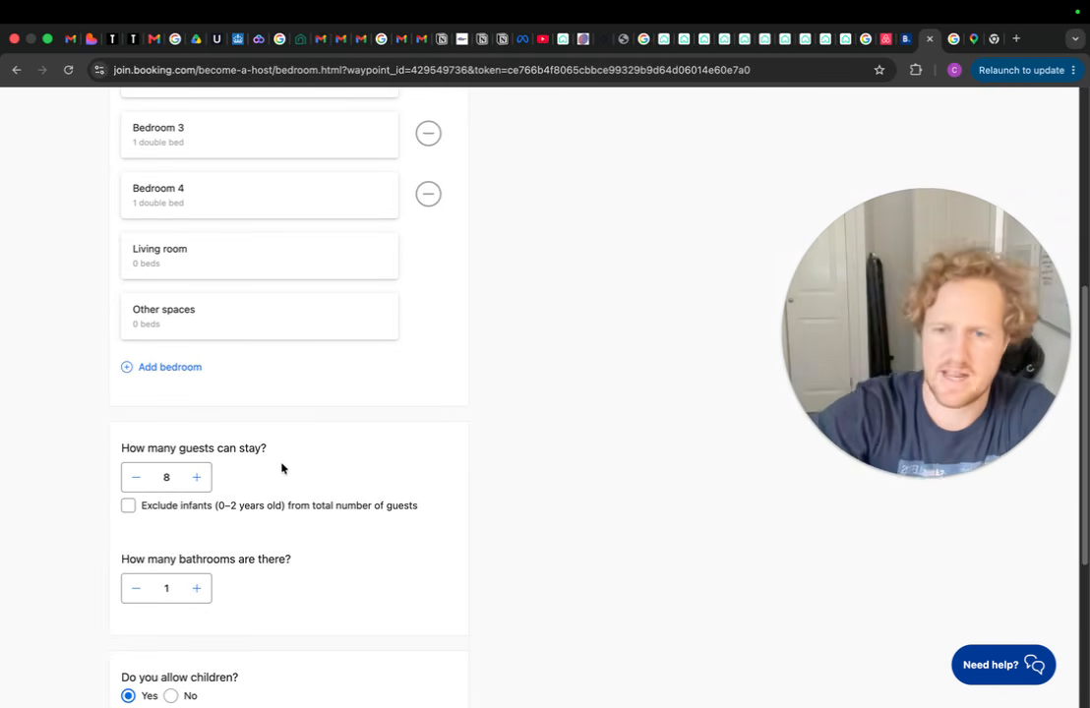
pyautogui.click(200, 588)
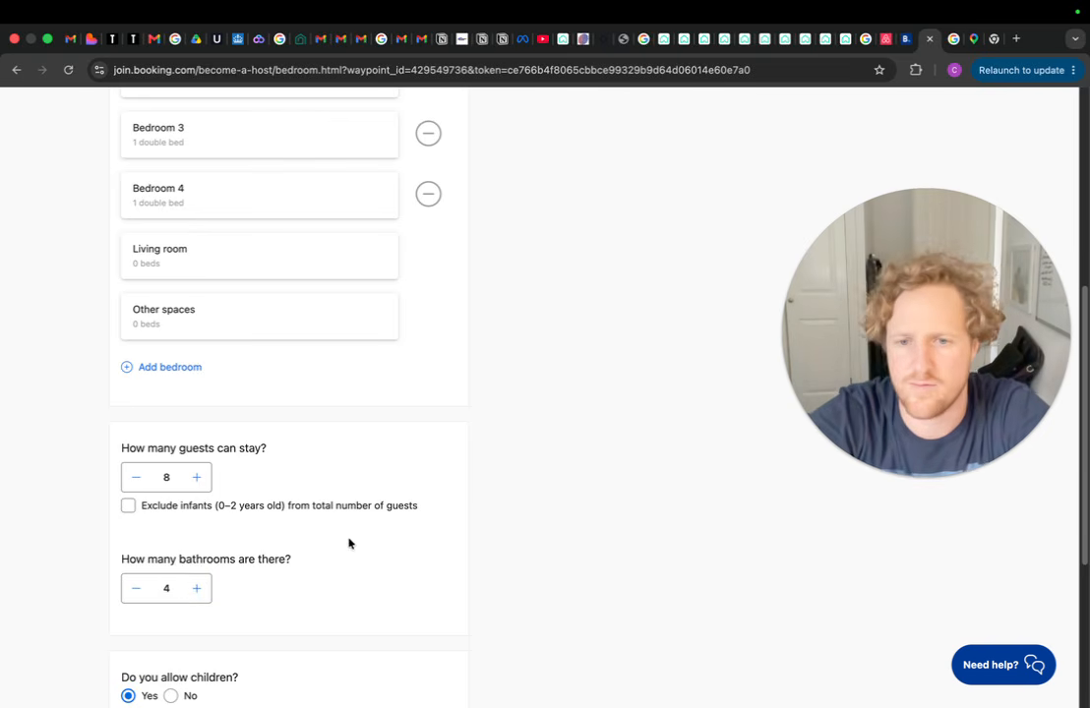
pyautogui.scroll(-3, 330, 536)
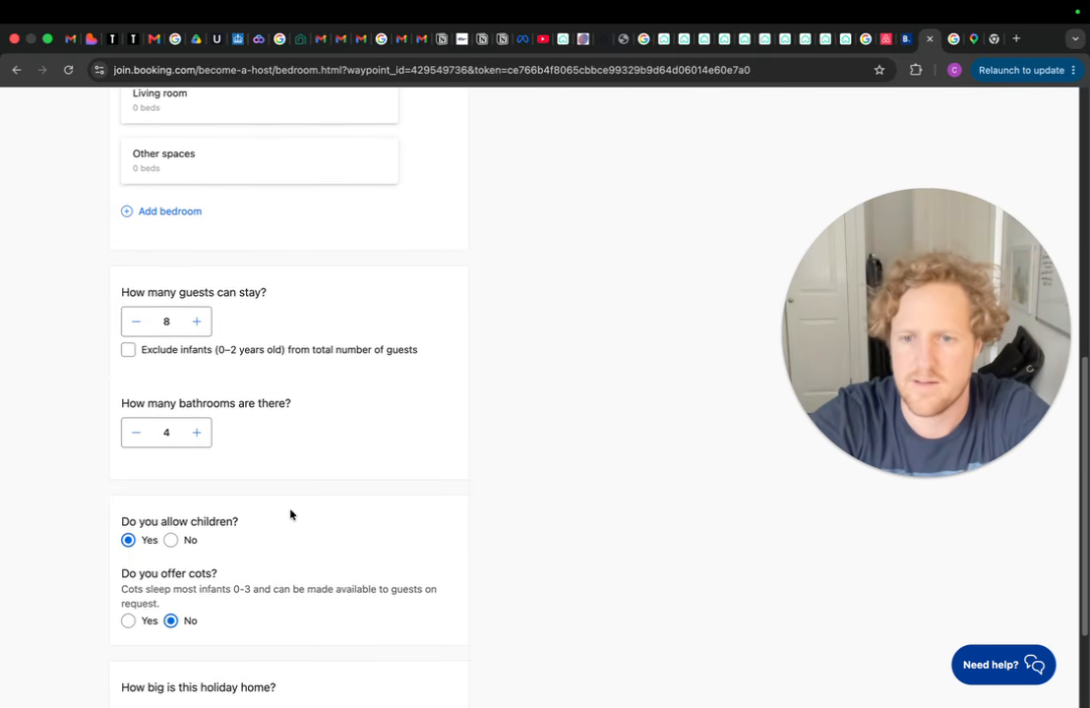
pyautogui.scroll(-1, 293, 514)
# Leave children allowed after toggling the children option between No and Yes
pyautogui.click(170, 522)
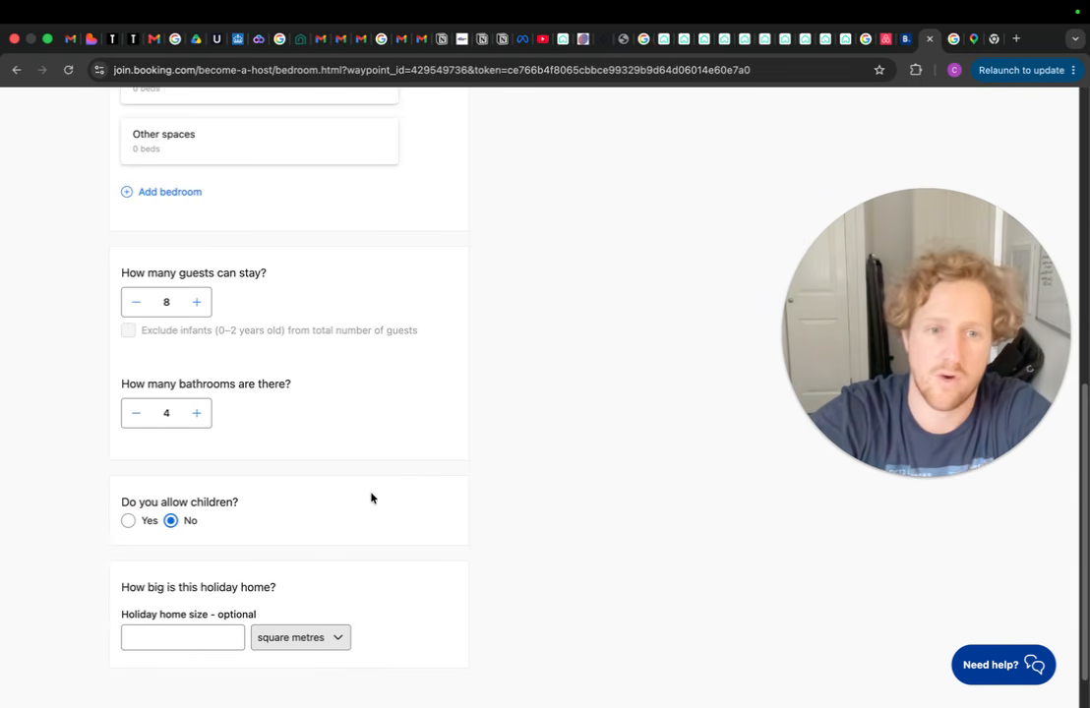
pyautogui.click(128, 521)
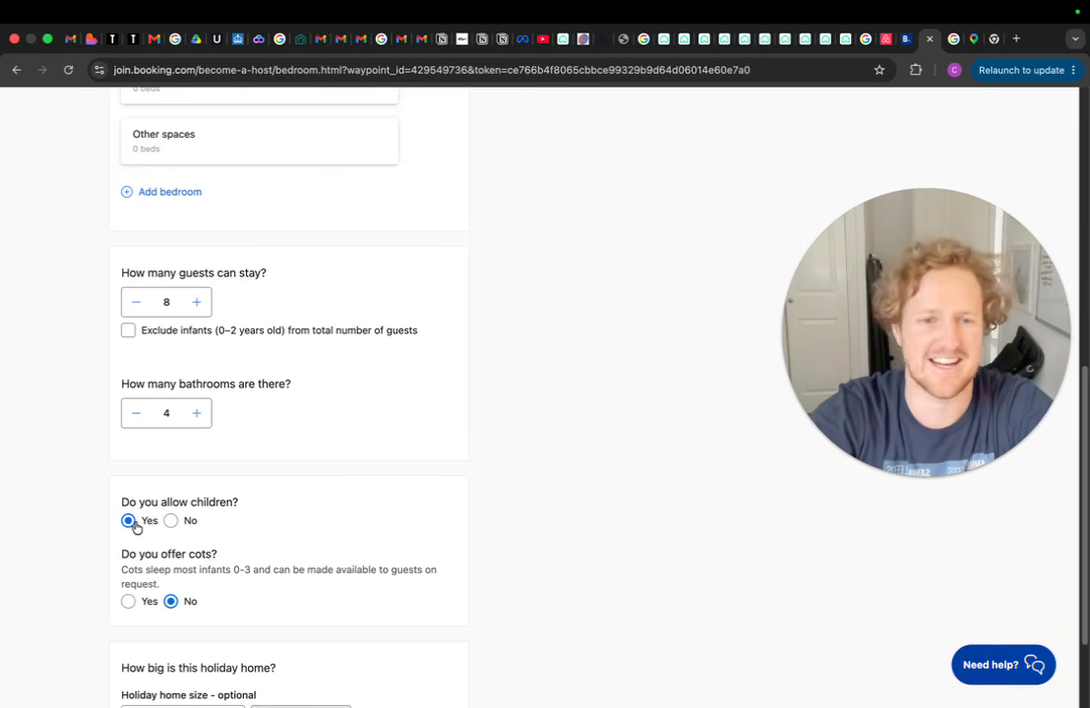
pyautogui.click(170, 523)
pyautogui.click(128, 522)
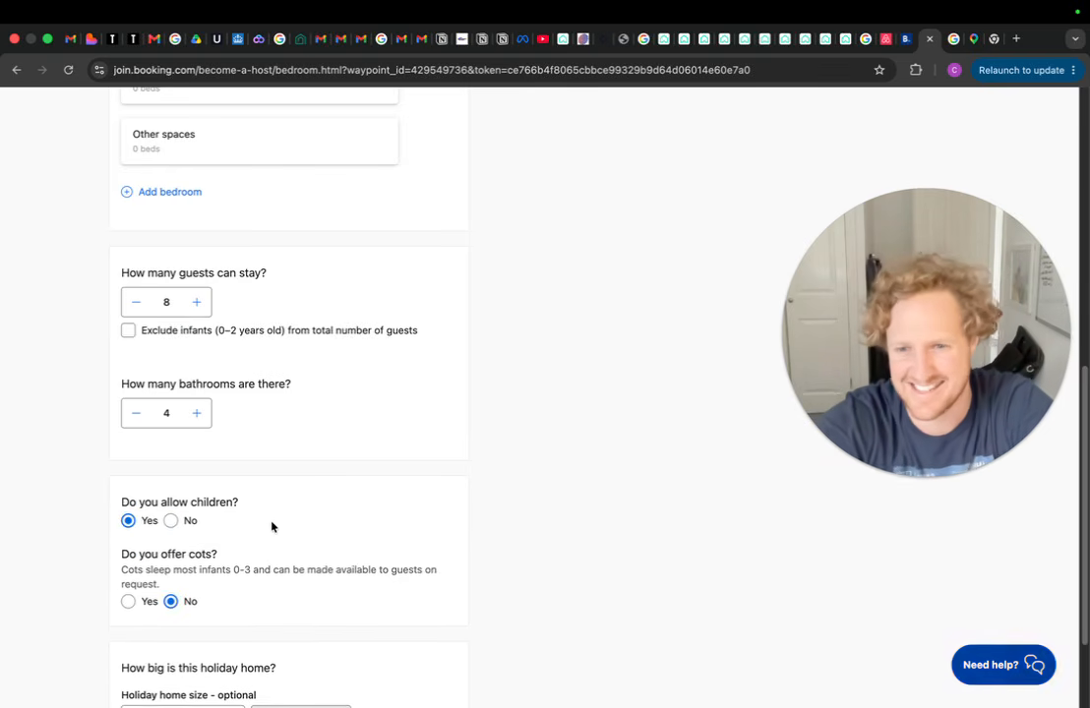
pyautogui.scroll(-3, 271, 524)
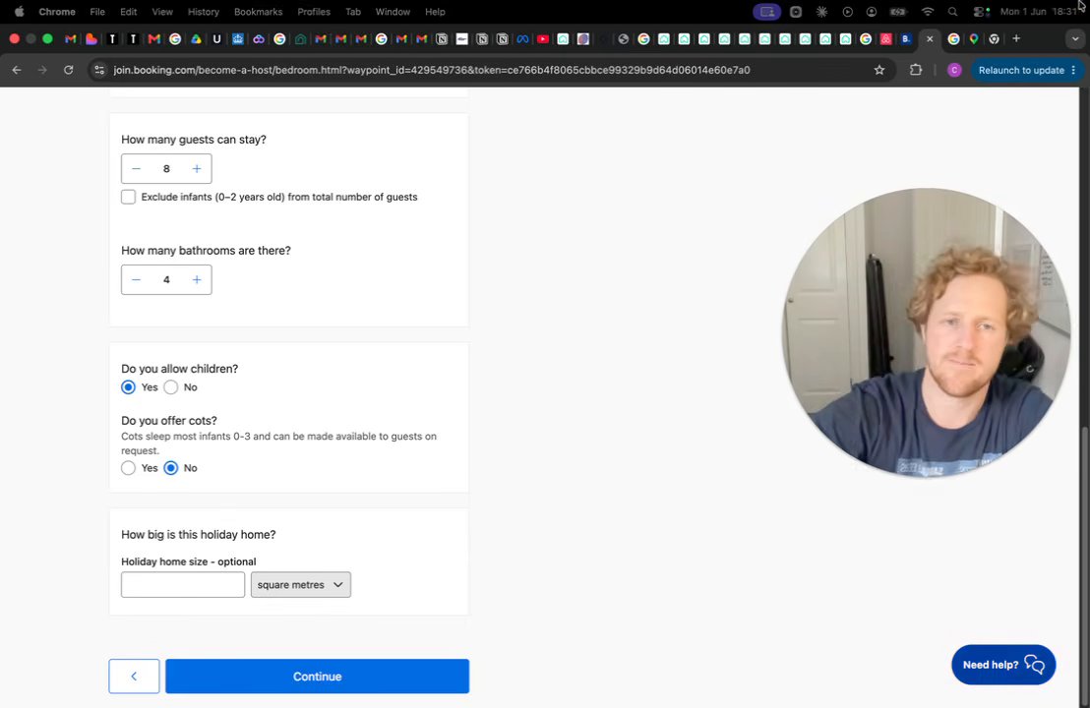
pyautogui.click(1017, 39)
# Search 'EPC' and start a domestic search on GOV.UK Find an energy certificate
pyautogui.write('EPC')
pyautogui.press('Return')
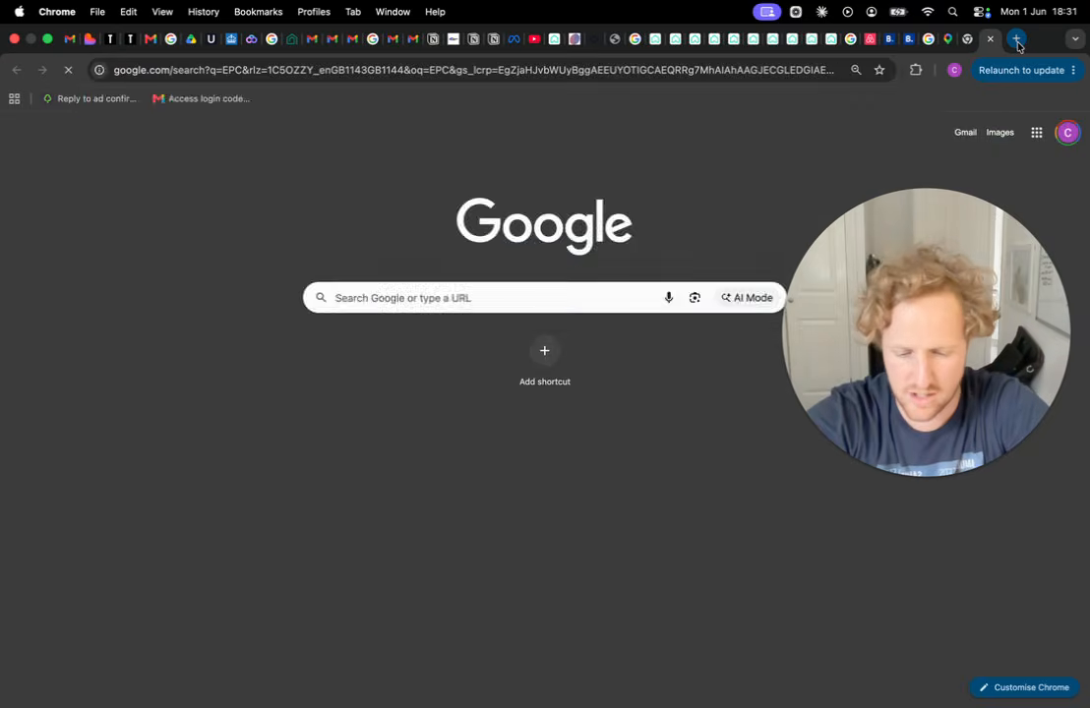
pyautogui.click(285, 248)
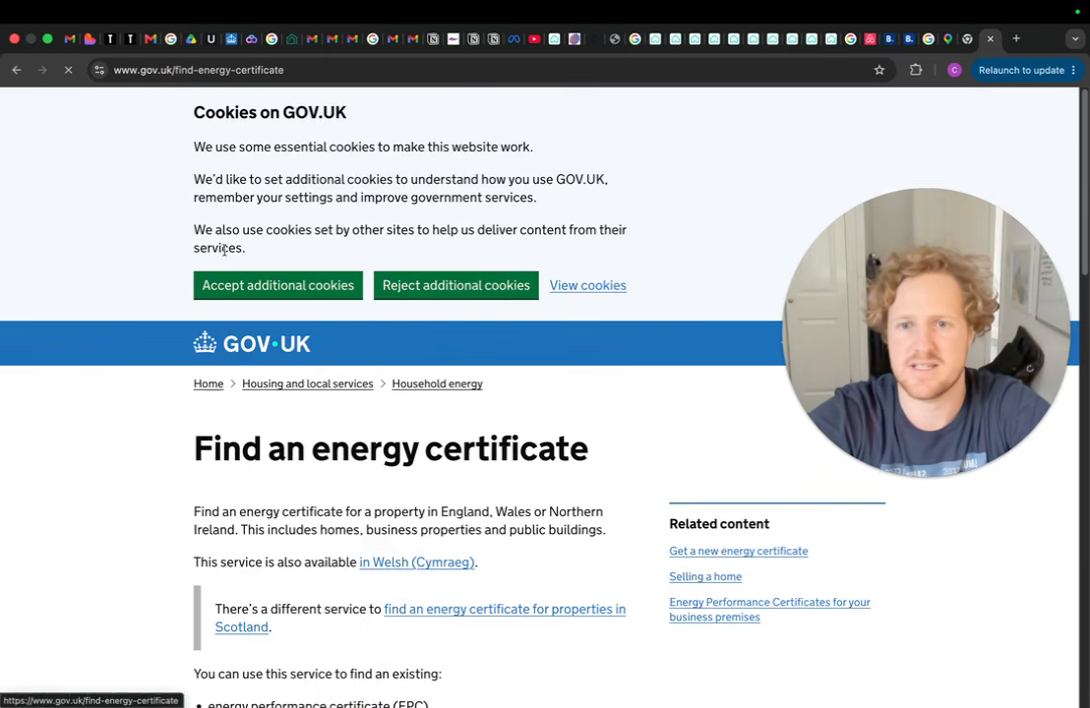
pyautogui.scroll(-5, 299, 491)
pyautogui.click(285, 461)
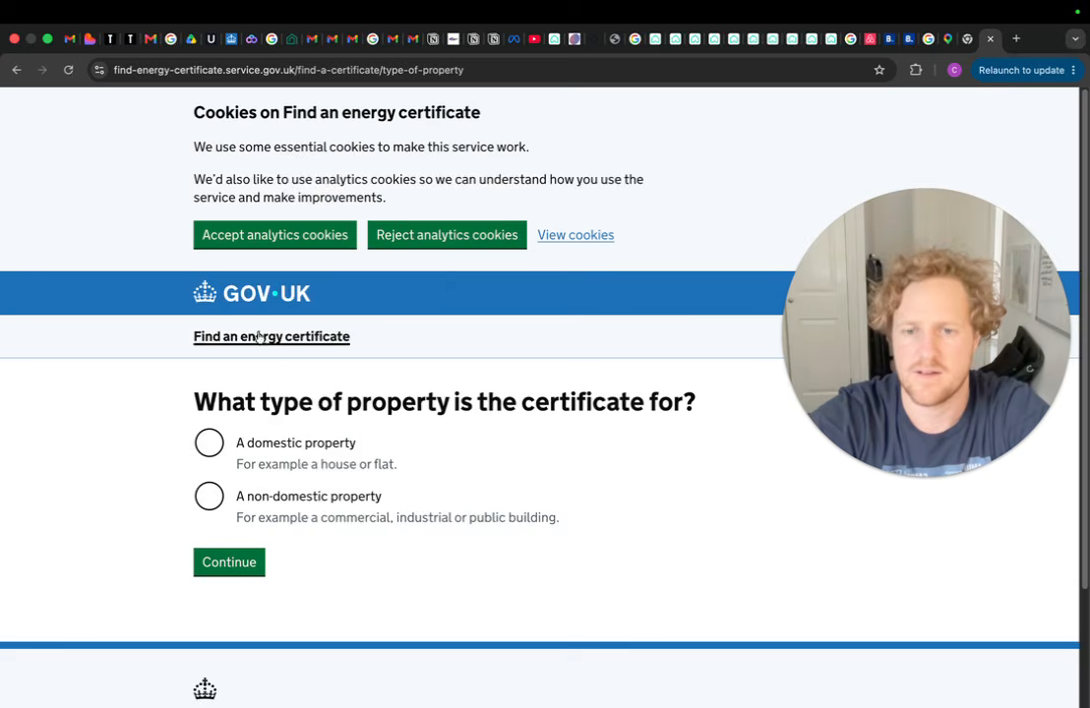
pyautogui.click(208, 443)
pyautogui.click(254, 562)
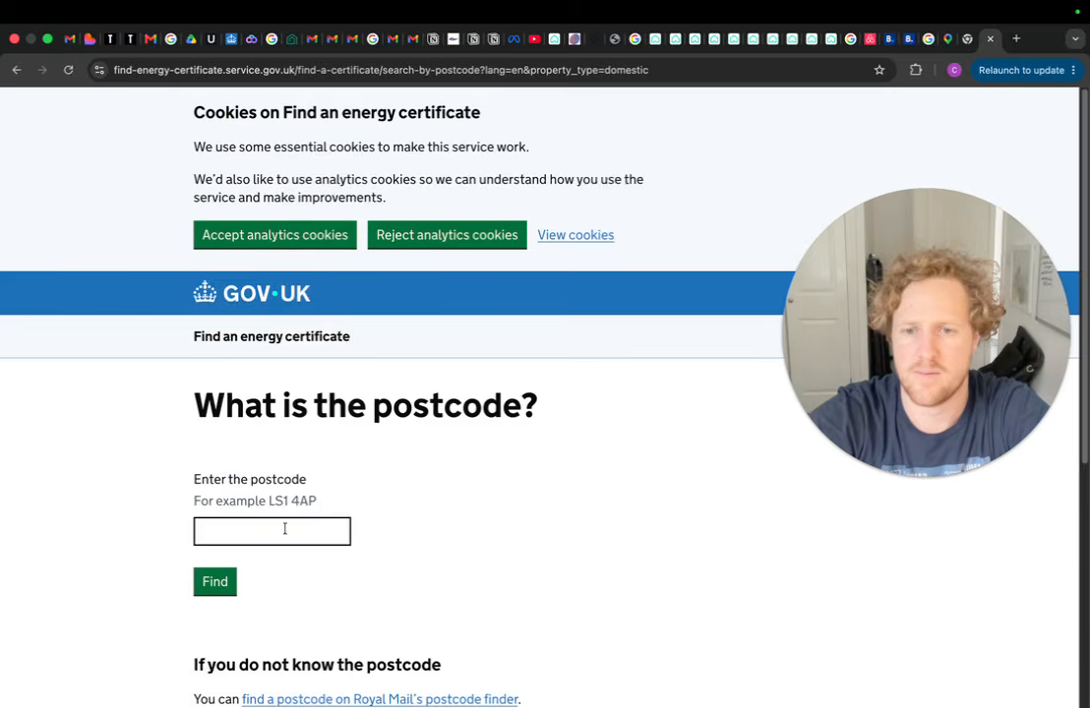
# Find the property's EPC by its postcode and check its 65 square metre floor area
pyautogui.click(283, 532)
pyautogui.click(217, 583)
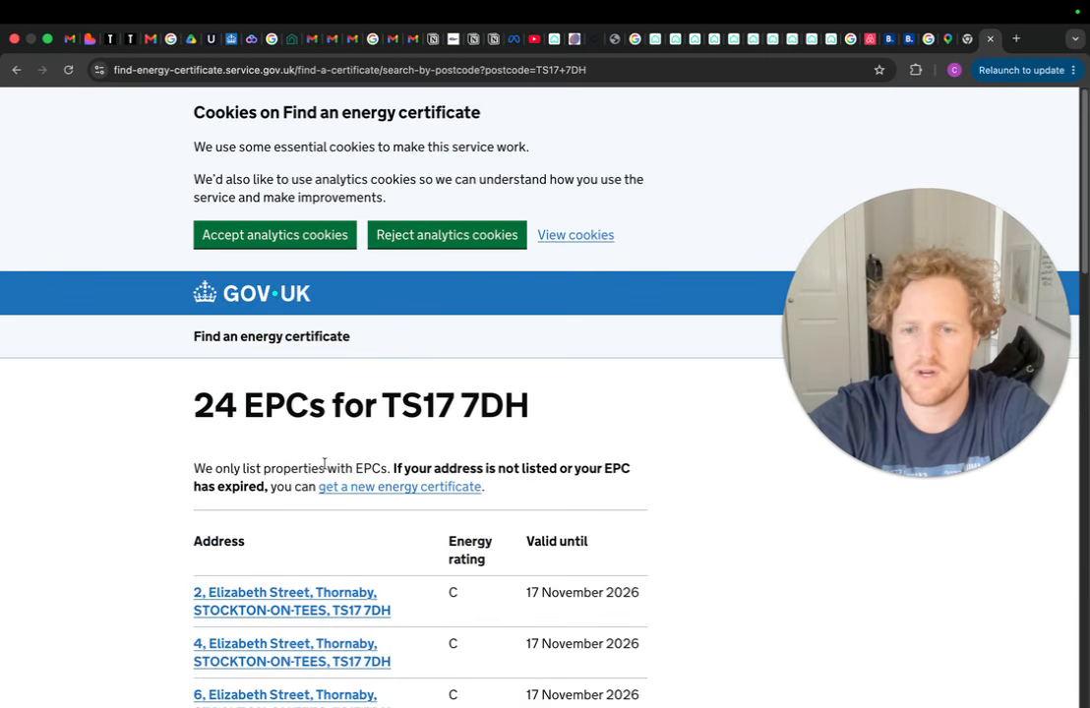
pyautogui.scroll(-10, 324, 462)
pyautogui.scroll(-3, 324, 462)
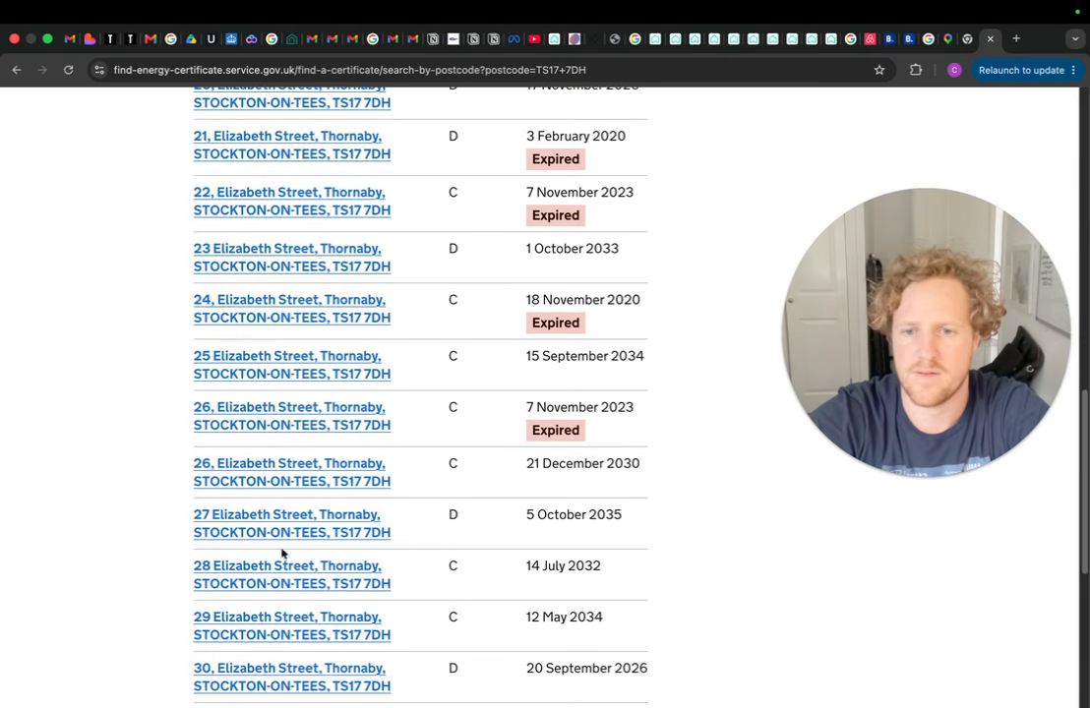
pyautogui.click(297, 624)
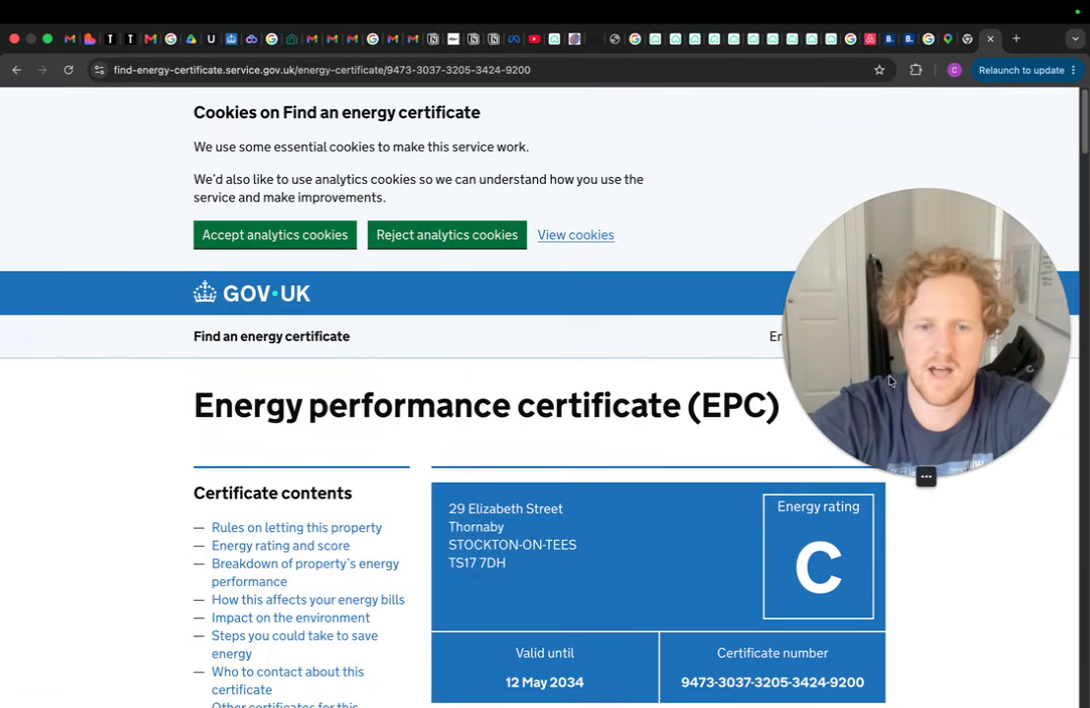
pyautogui.scroll(-3, 785, 447)
pyautogui.scroll(-3, 789, 469)
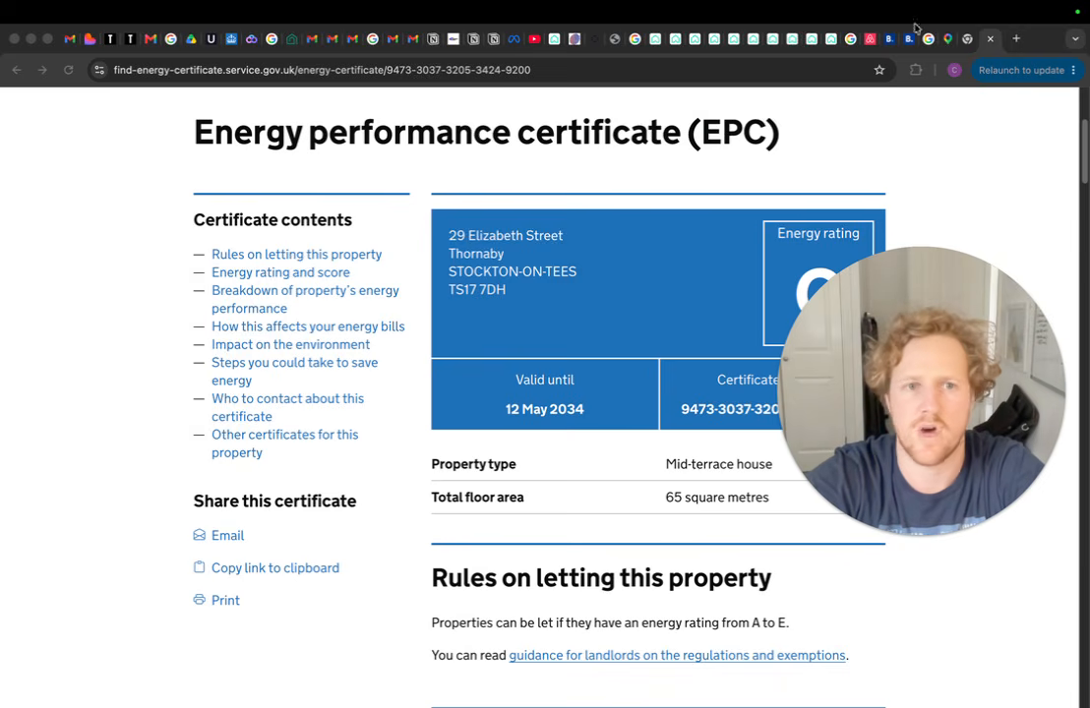
pyautogui.click(913, 39)
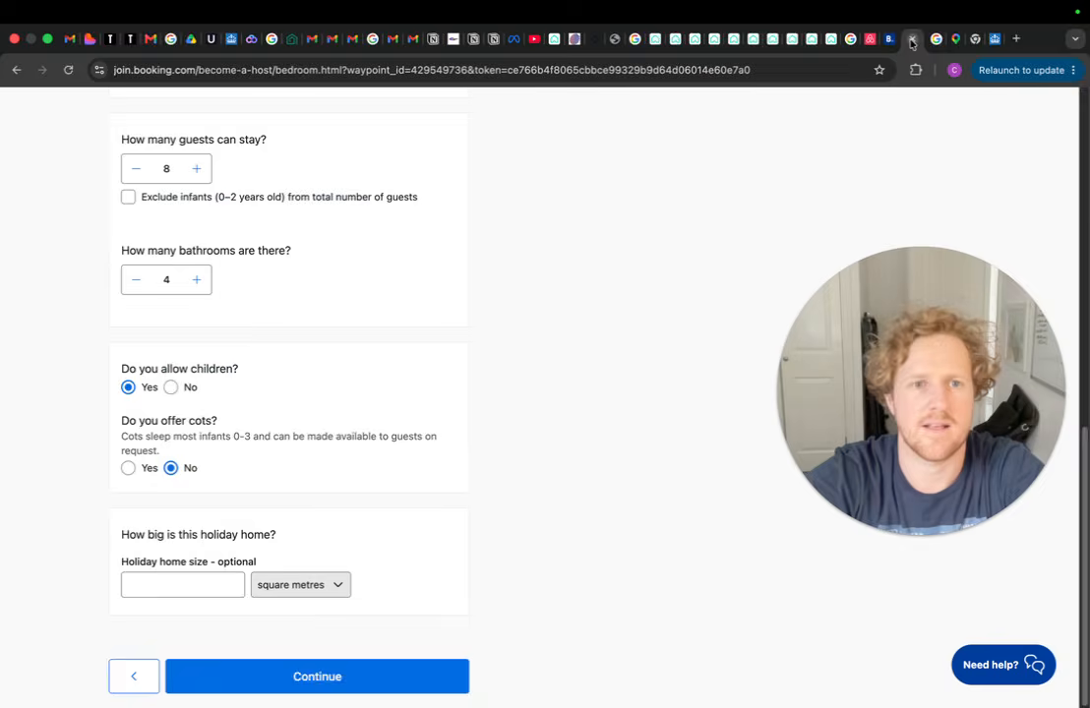
# Enter a home size of 65 square metres and submit the room details
pyautogui.click(183, 584)
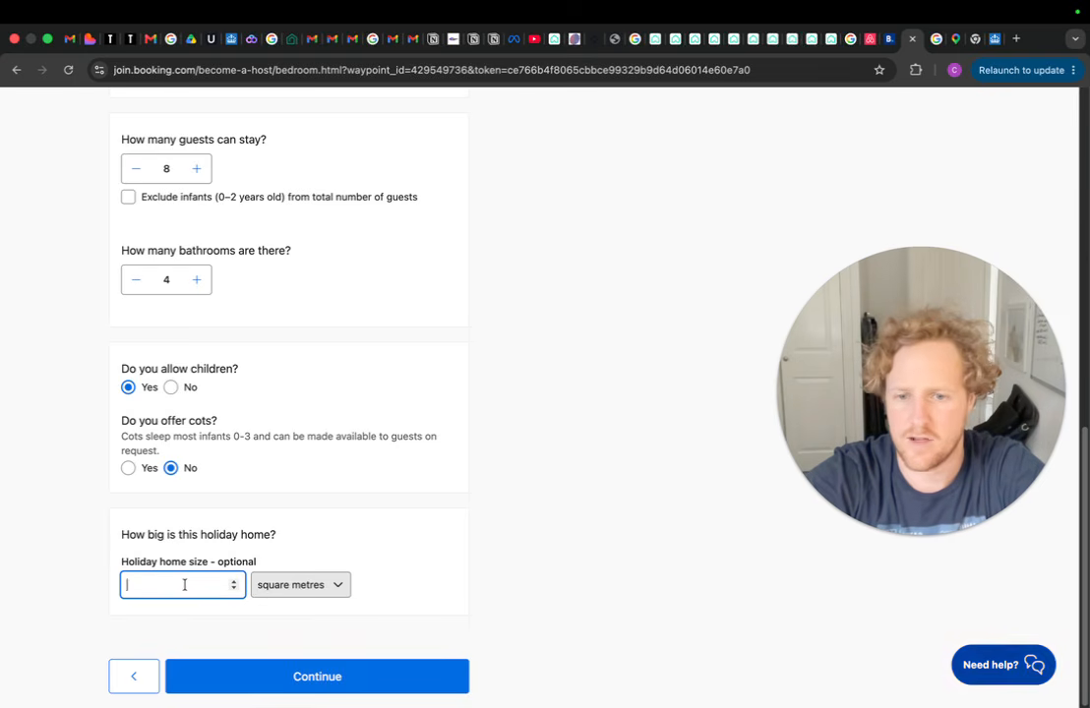
pyautogui.write('65')
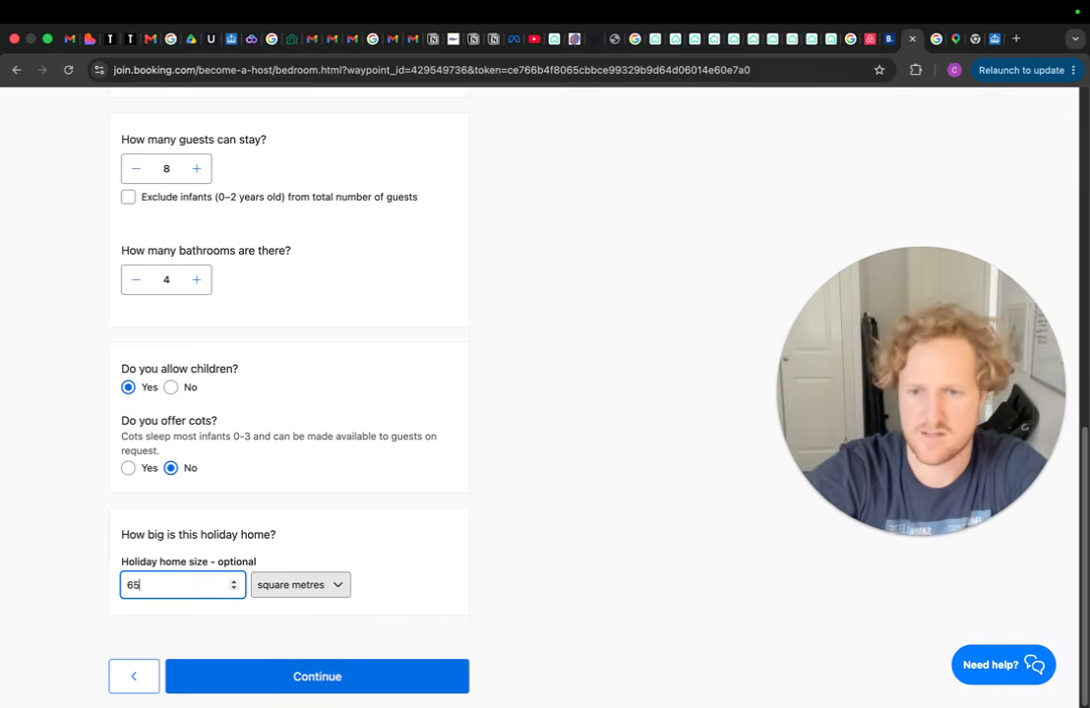
pyautogui.click(335, 587)
pyautogui.click(375, 566)
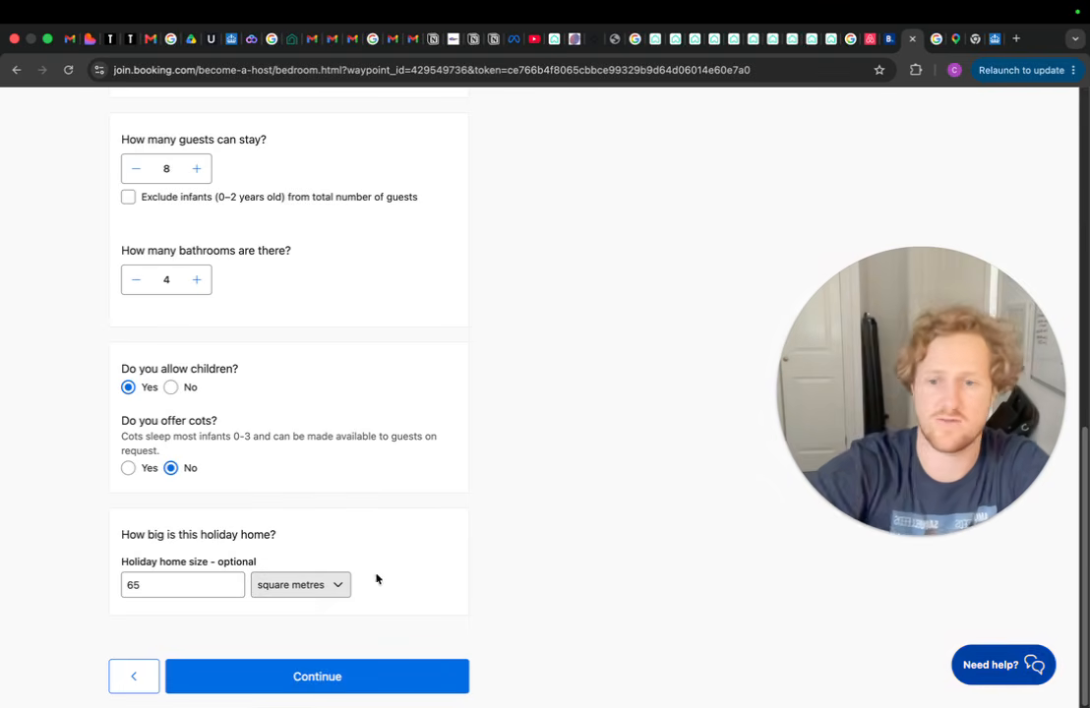
pyautogui.click(347, 677)
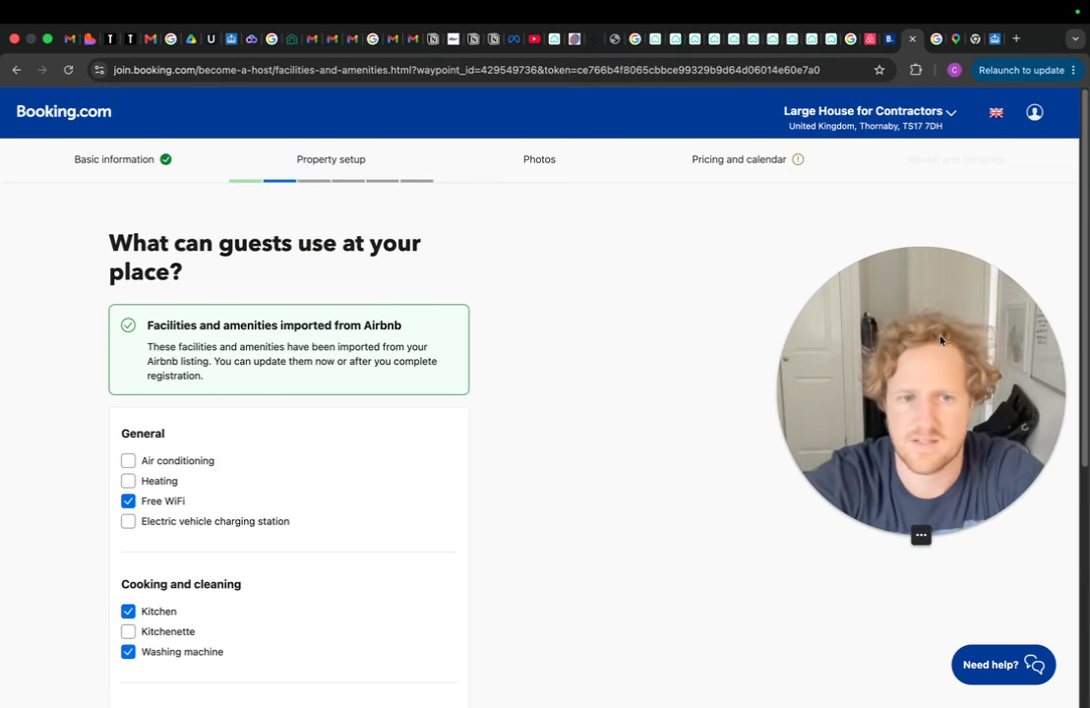
# Review the Airbnb-imported facilities list and accept it
pyautogui.moveTo(919, 404); pyautogui.dragTo(901, 338)
pyautogui.scroll(-4, 141, 505)
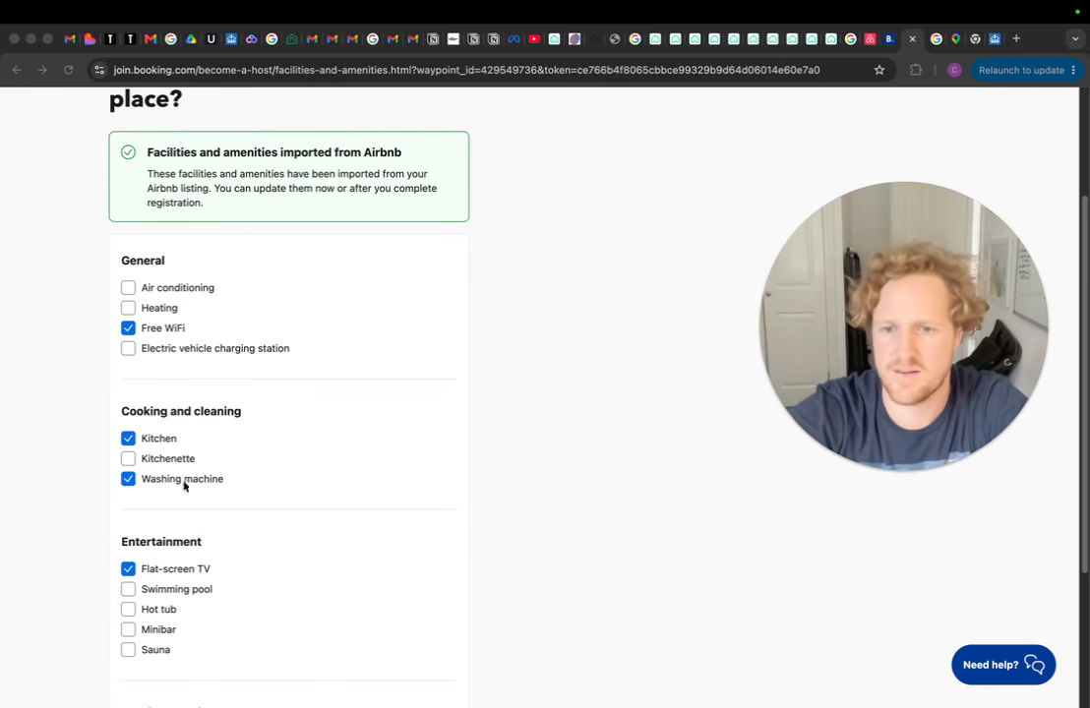
pyautogui.scroll(-3, 187, 492)
pyautogui.scroll(-2, 177, 492)
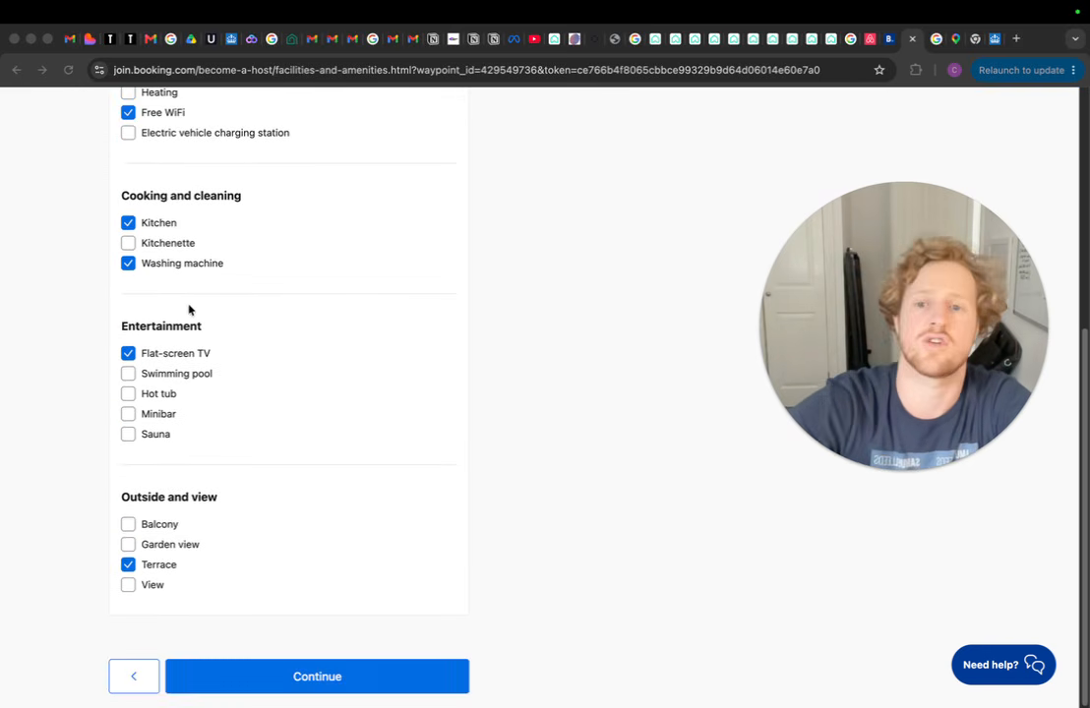
pyautogui.scroll(4, 188, 310)
pyautogui.scroll(-4, 195, 257)
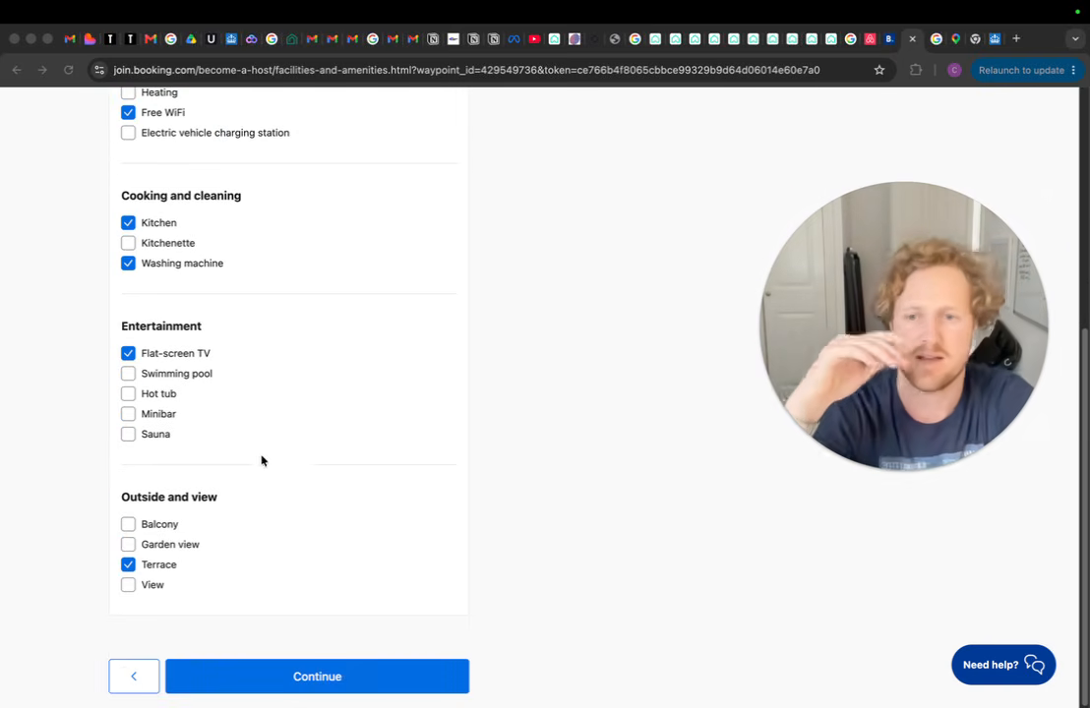
pyautogui.click(354, 683)
pyautogui.click(356, 686)
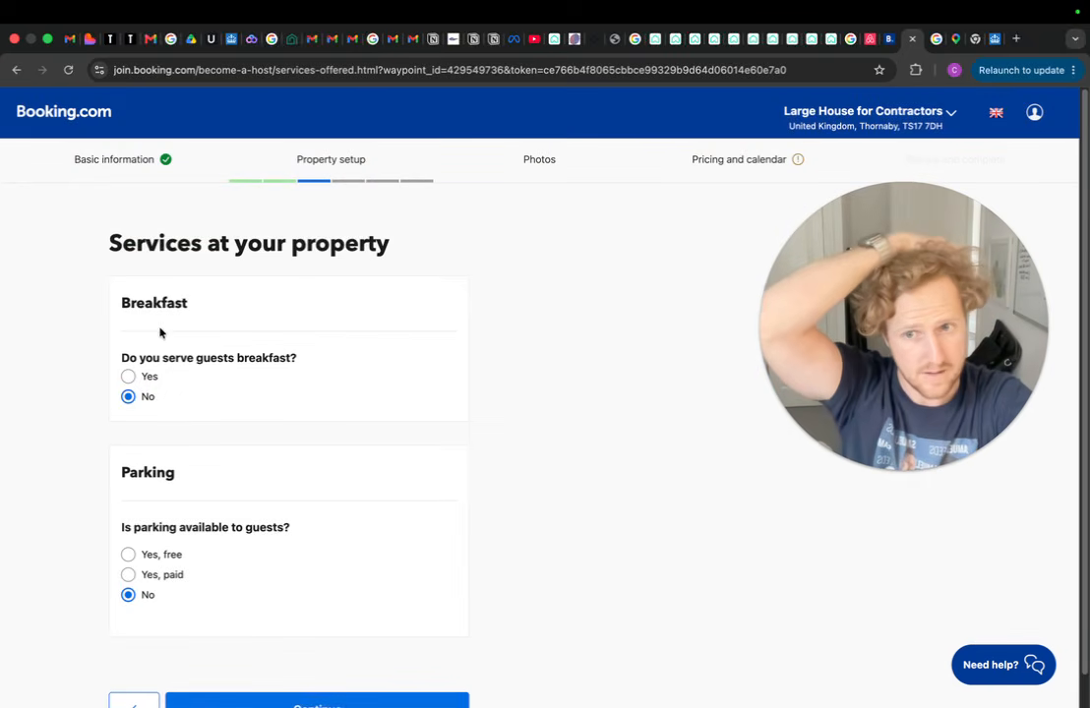
# Set parking to free, off-site and public with no reservation needed
pyautogui.click(129, 557)
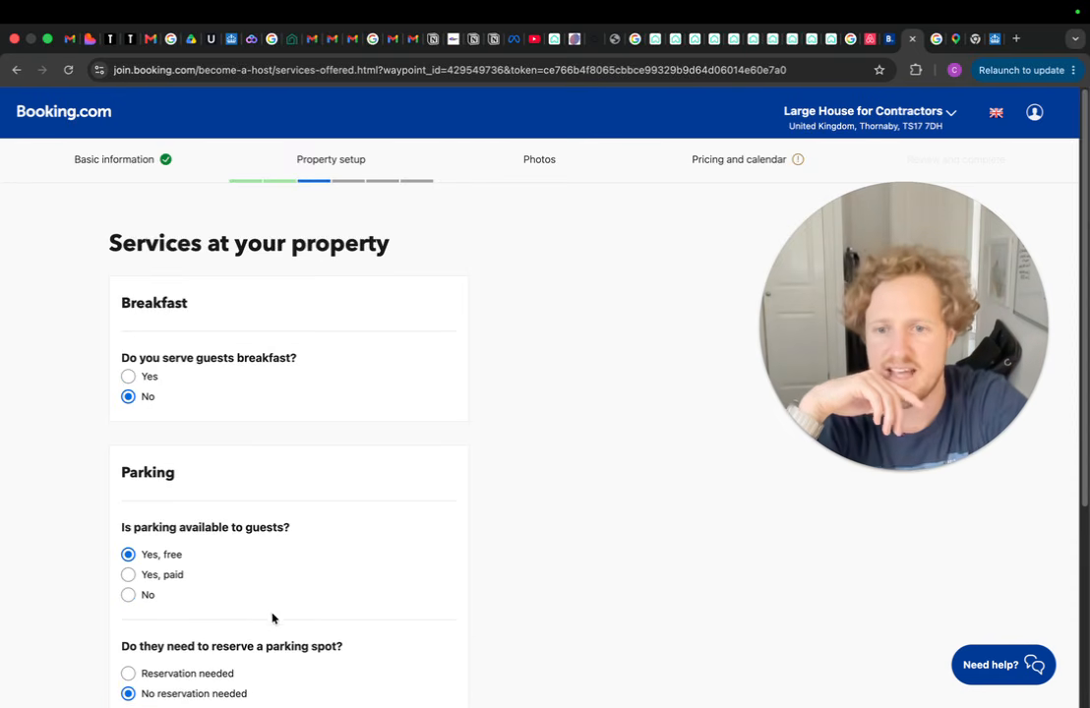
pyautogui.scroll(-5, 243, 552)
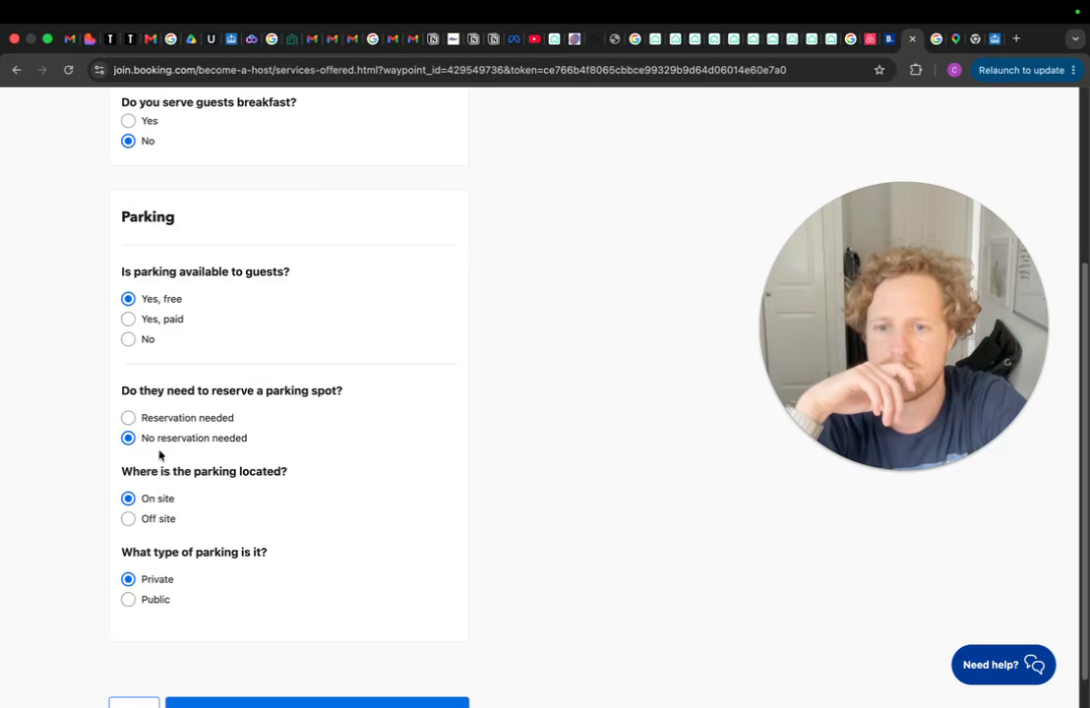
pyautogui.click(128, 520)
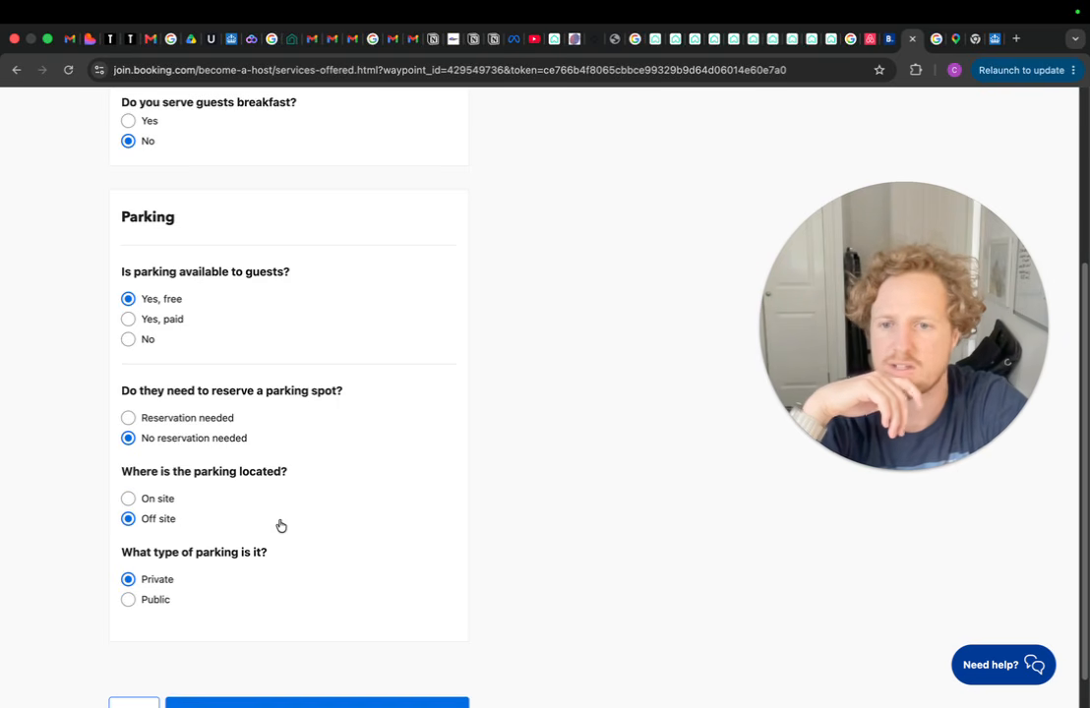
pyautogui.click(129, 600)
pyautogui.scroll(-1, 343, 530)
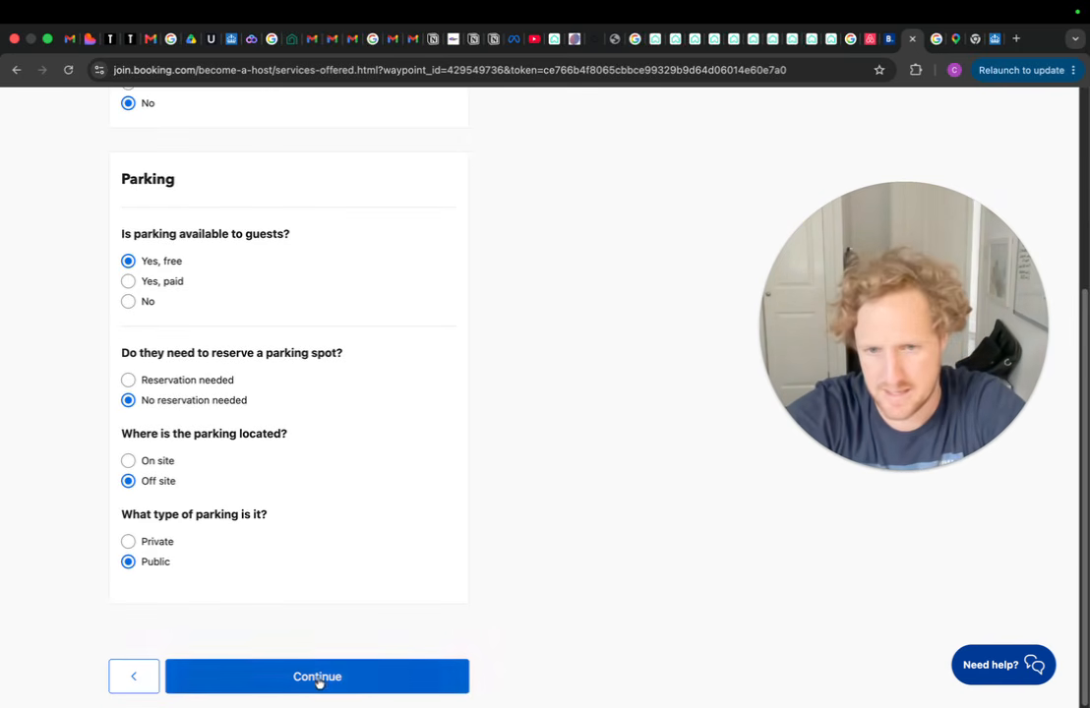
pyautogui.click(370, 667)
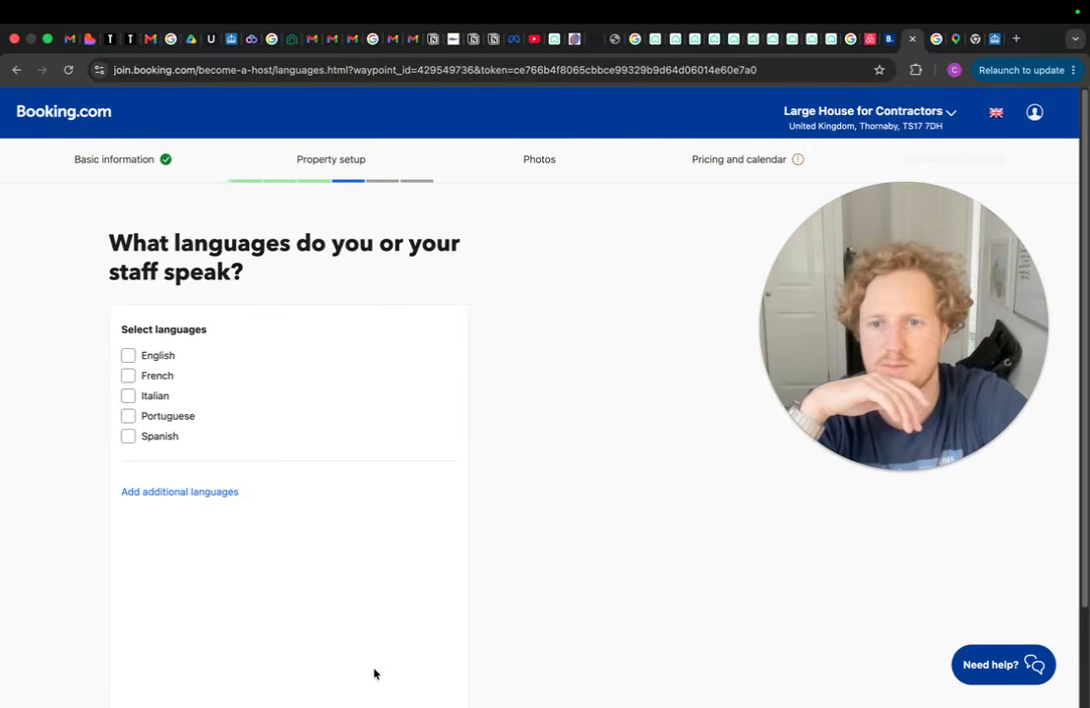
# Add English as a spoken language
pyautogui.click(129, 355)
pyautogui.scroll(-2, 325, 413)
pyautogui.click(302, 677)
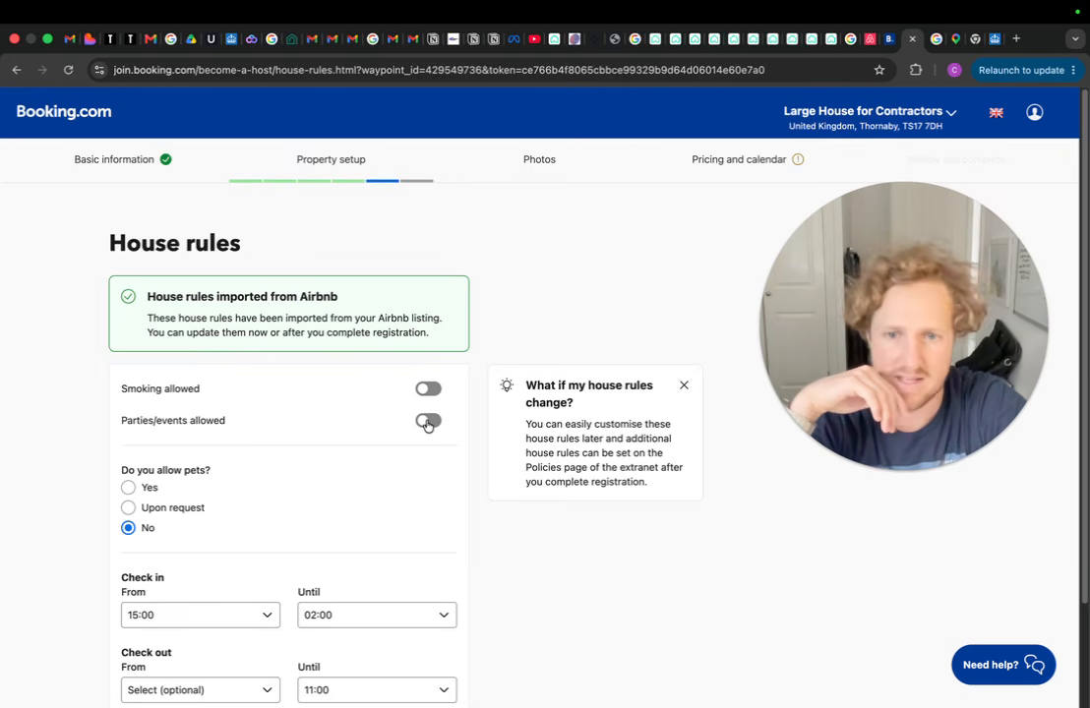
# Keep pets not allowed, with check-in until 00:00 and check-out from 00:00
pyautogui.click(129, 509)
pyautogui.click(128, 528)
pyautogui.scroll(-3, 257, 486)
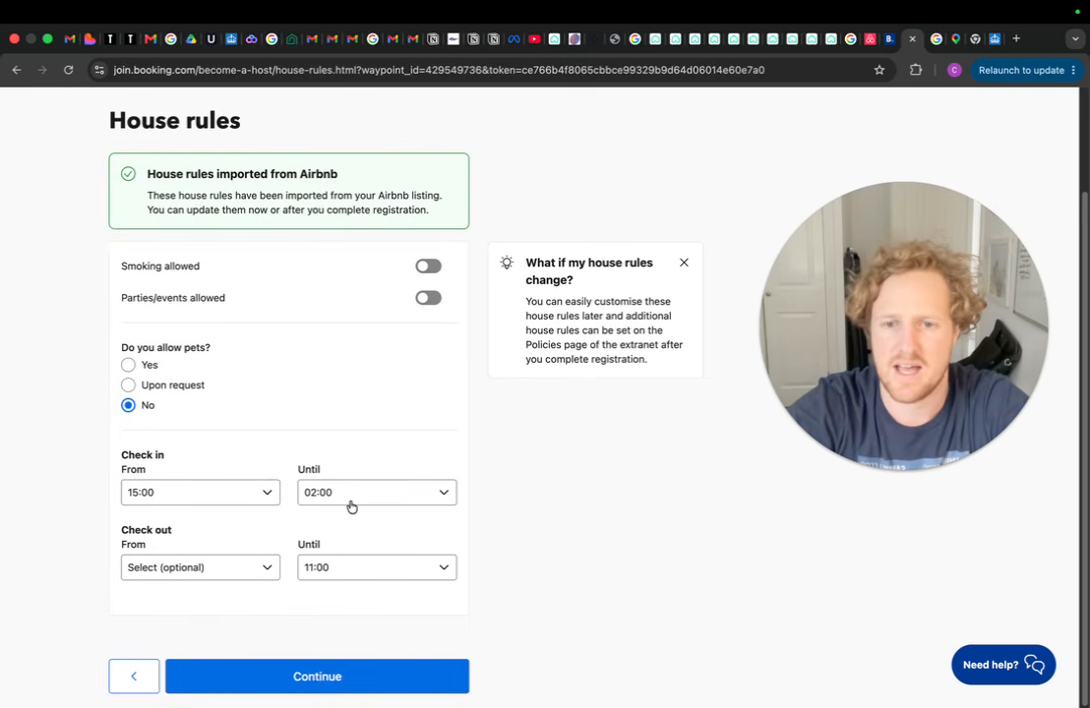
pyautogui.click(401, 500)
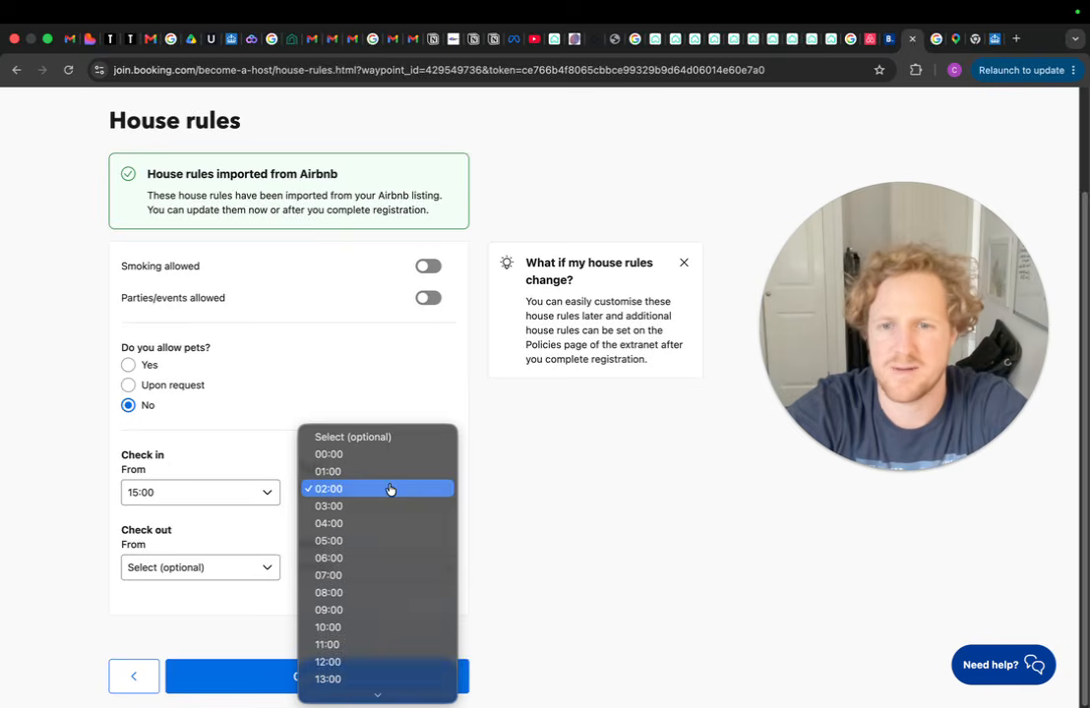
pyautogui.click(379, 453)
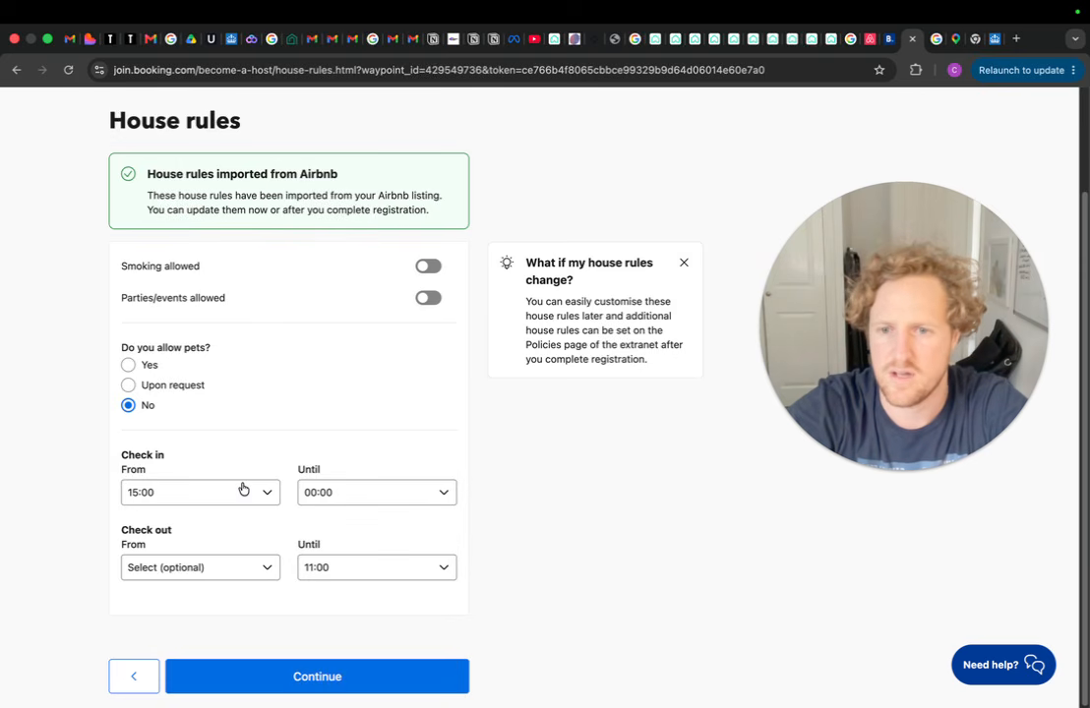
pyautogui.click(260, 571)
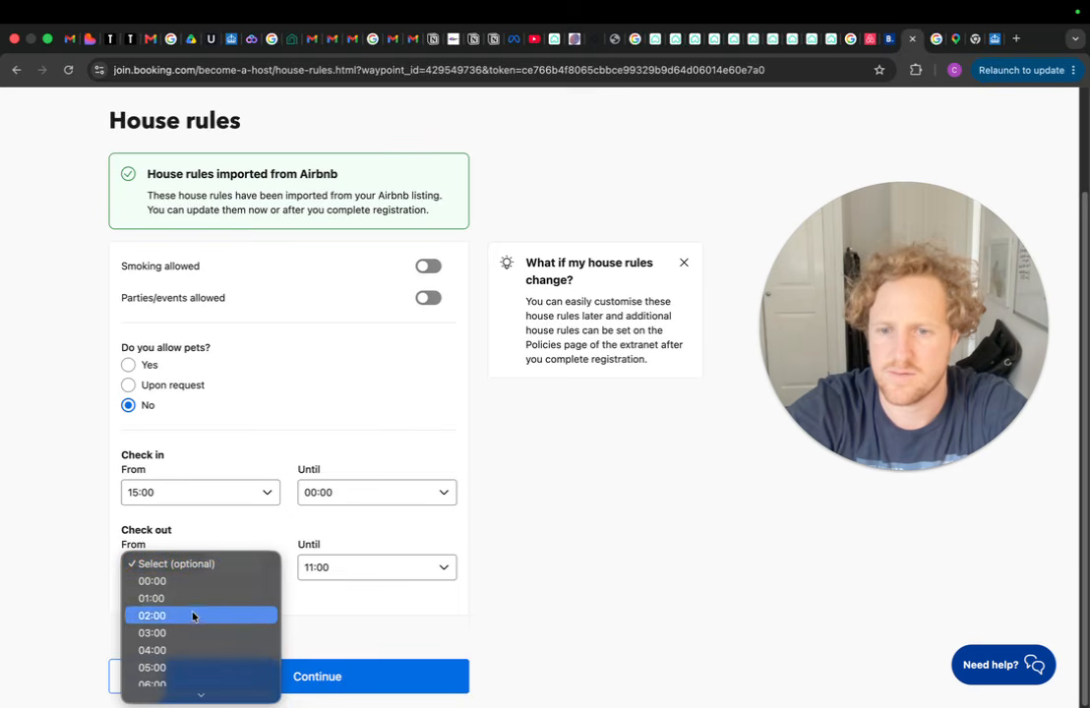
pyautogui.click(198, 583)
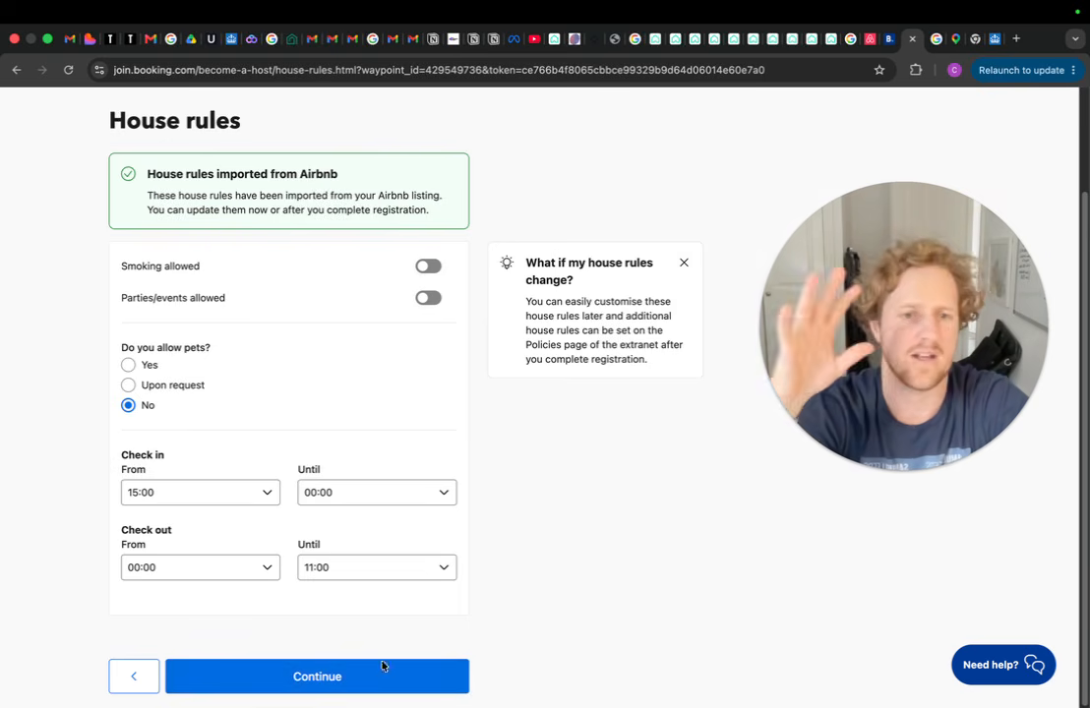
pyautogui.click(365, 680)
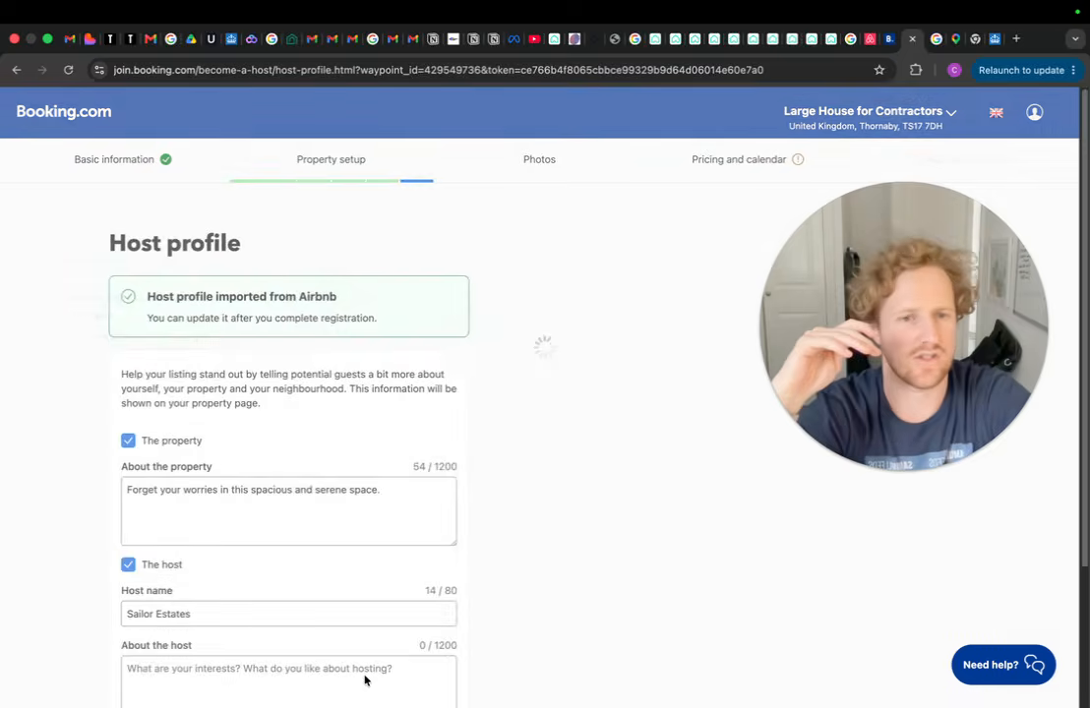
# Look over the host profile sections, adding then removing a neighbourhood description
pyautogui.scroll(-1, 367, 421)
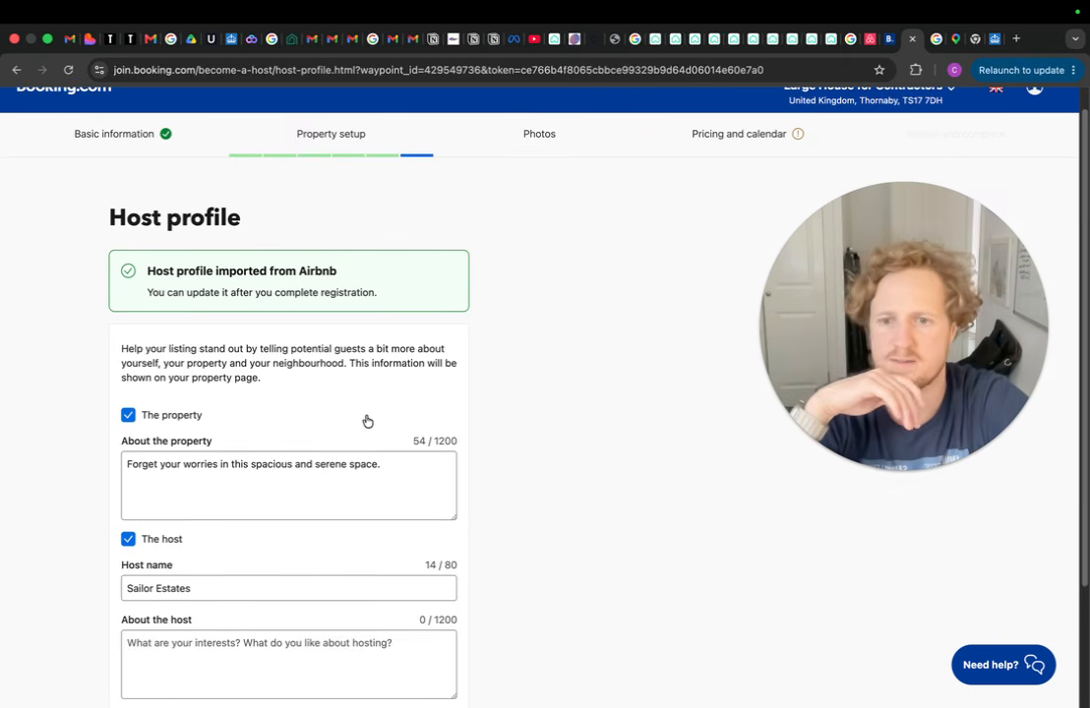
pyautogui.scroll(-5, 363, 464)
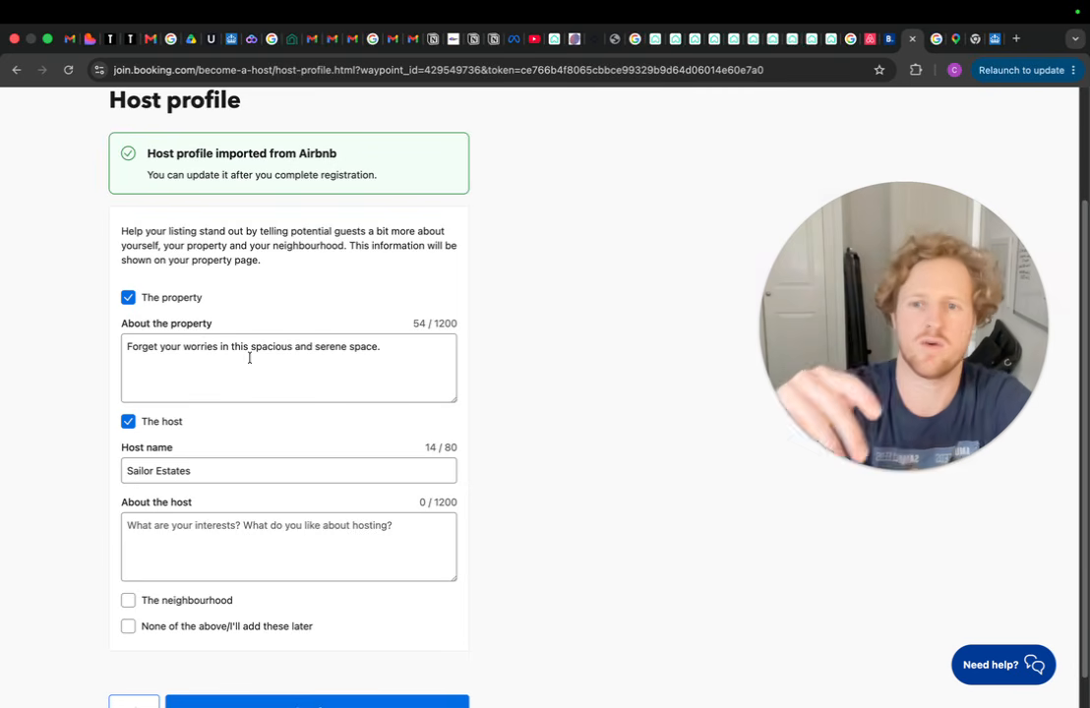
pyautogui.click(444, 347)
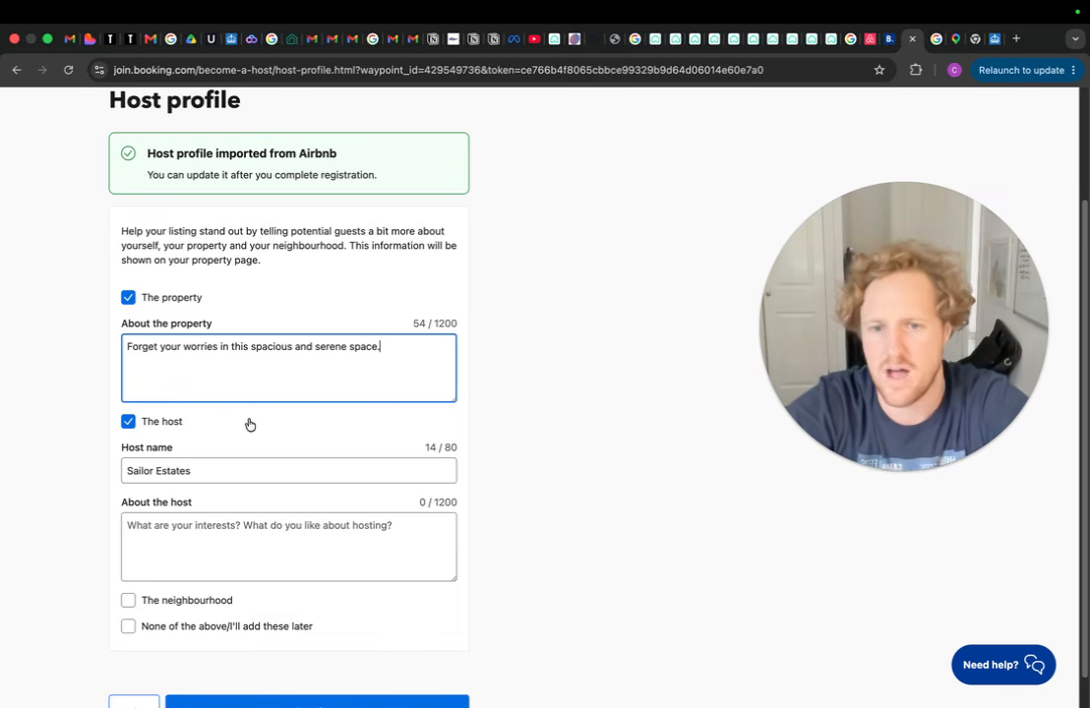
pyautogui.click(246, 528)
pyautogui.scroll(-1, 300, 531)
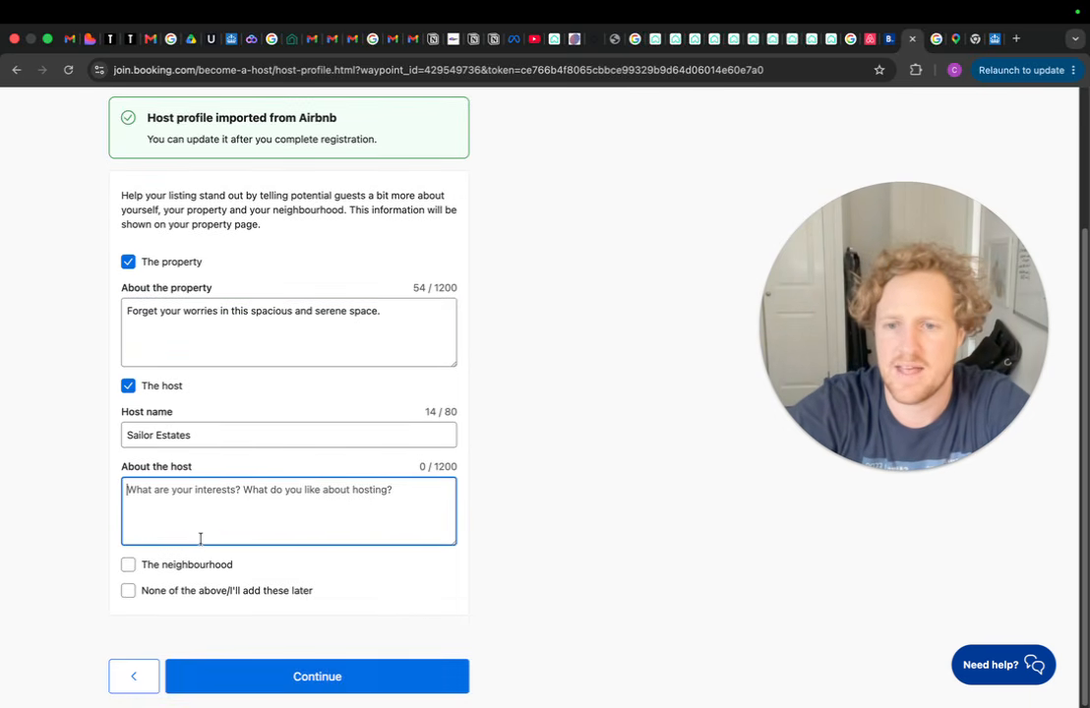
pyautogui.click(128, 565)
pyautogui.scroll(-2, 127, 569)
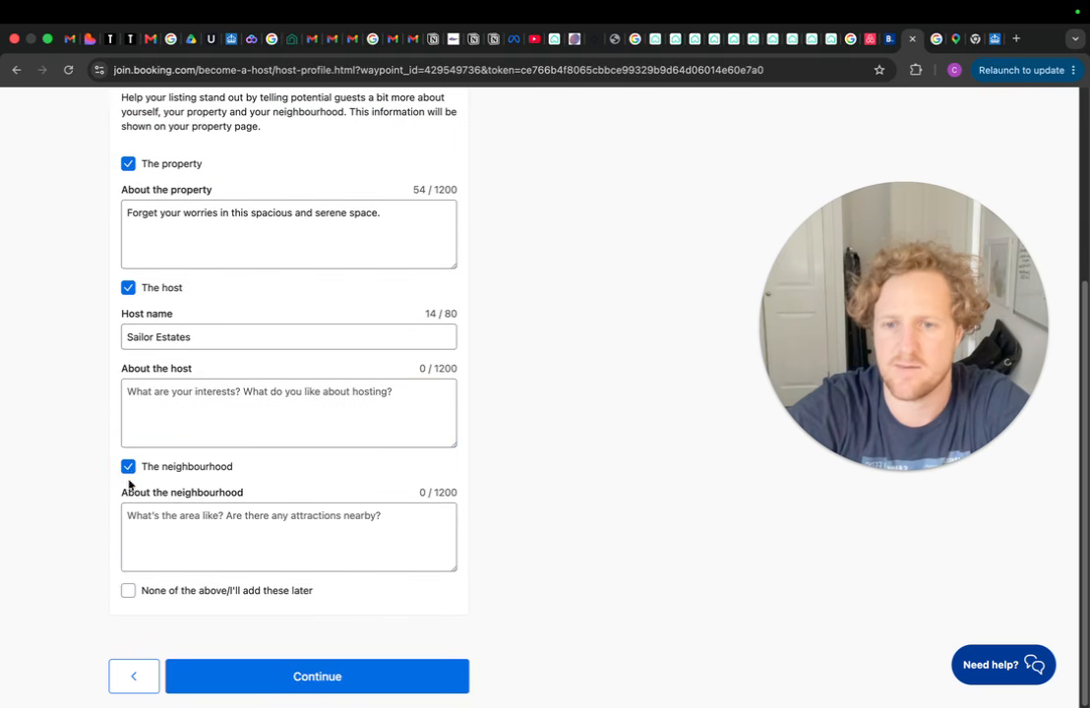
pyautogui.click(128, 467)
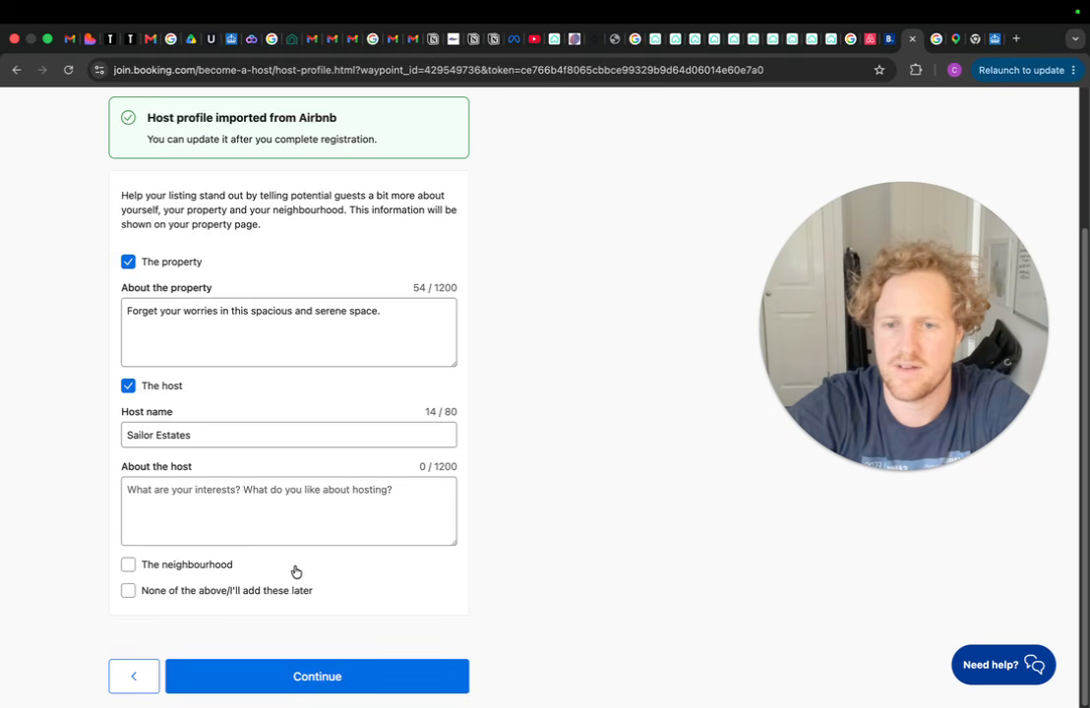
# Choose 'None of the above/I'll add these later' for the host profile
pyautogui.scroll(3, 217, 538)
pyautogui.scroll(-2, 285, 389)
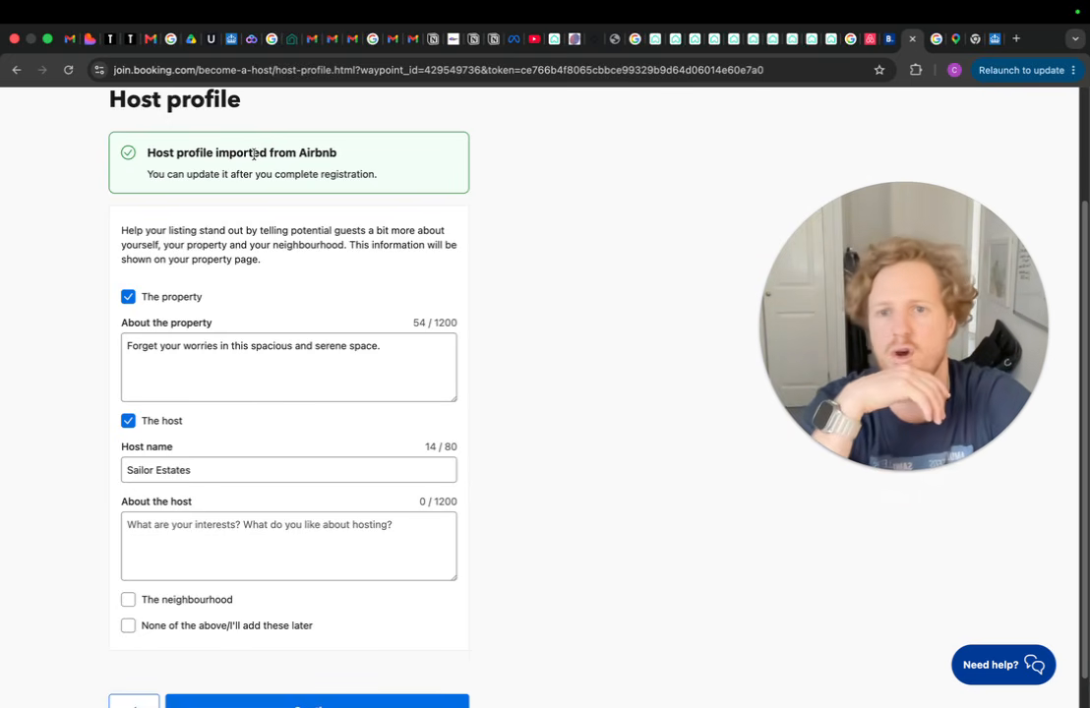
pyautogui.scroll(-1, 286, 226)
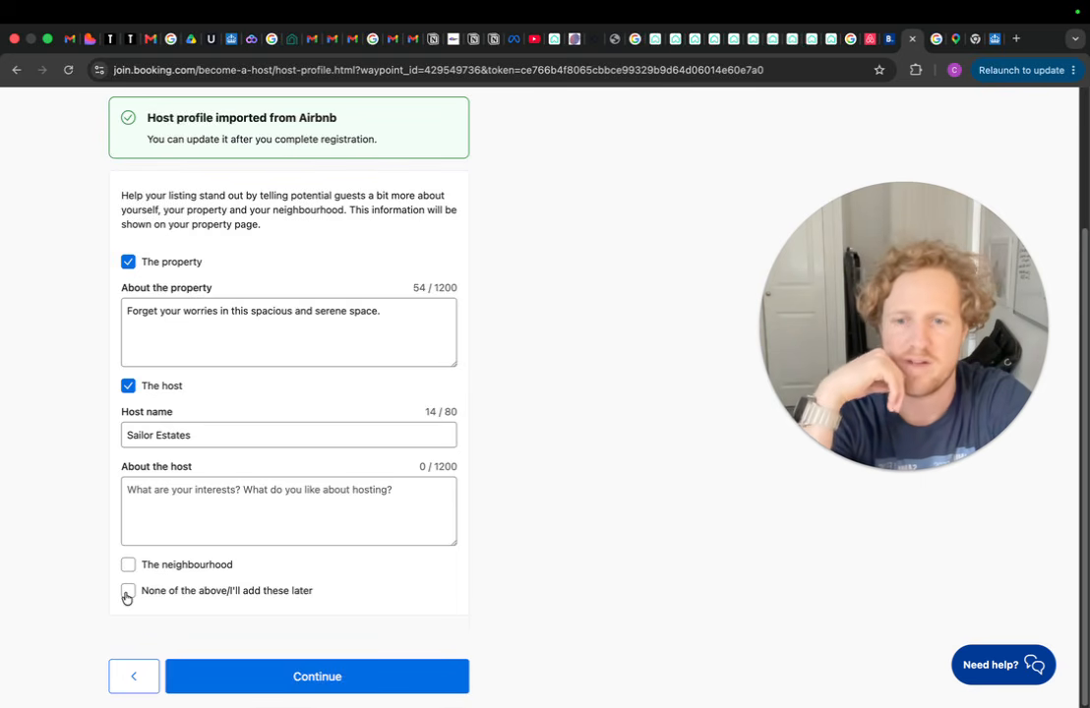
pyautogui.click(128, 592)
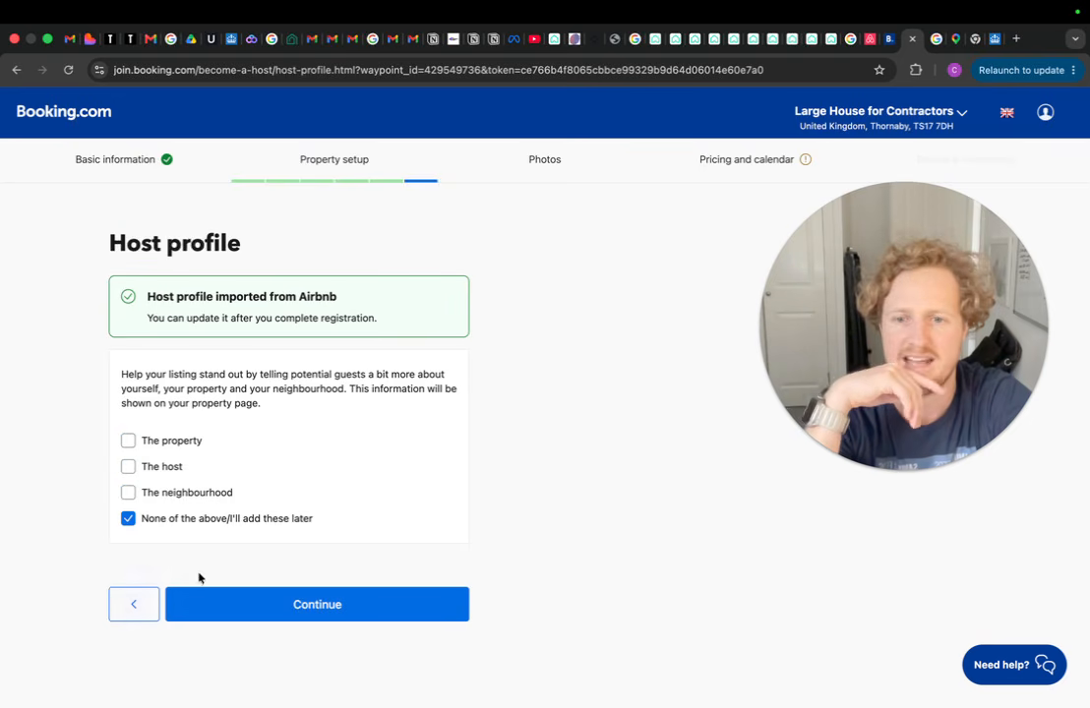
pyautogui.click(379, 611)
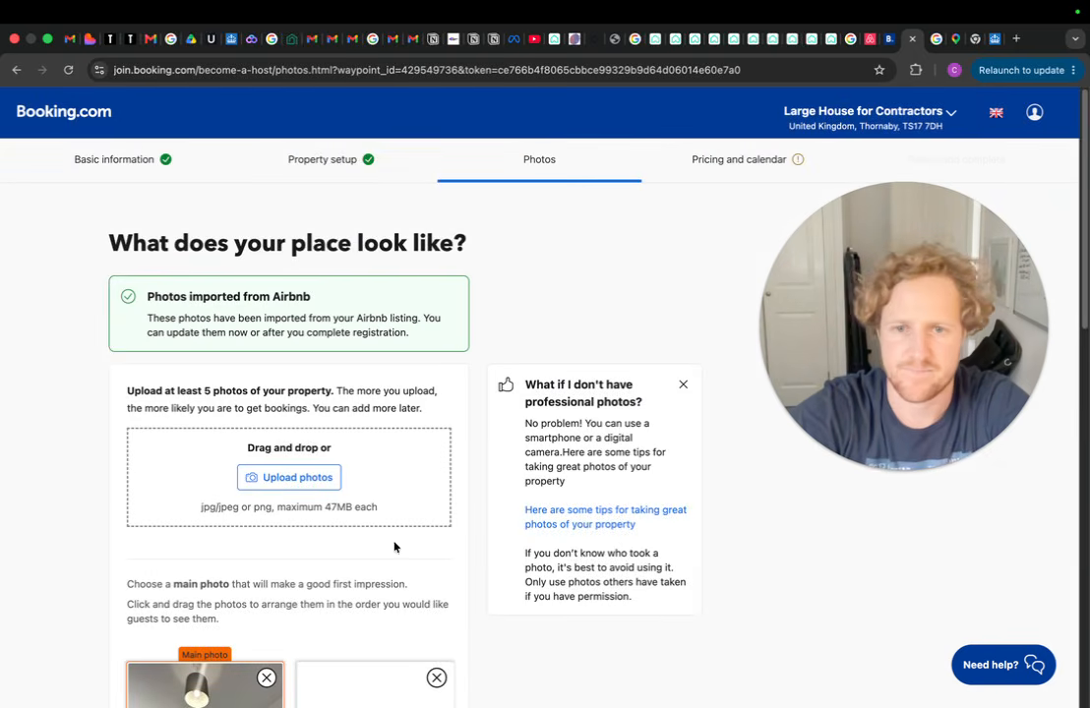
# Certify permission for the imported Airbnb photos and finish the photos step
pyautogui.scroll(-3, 531, 315)
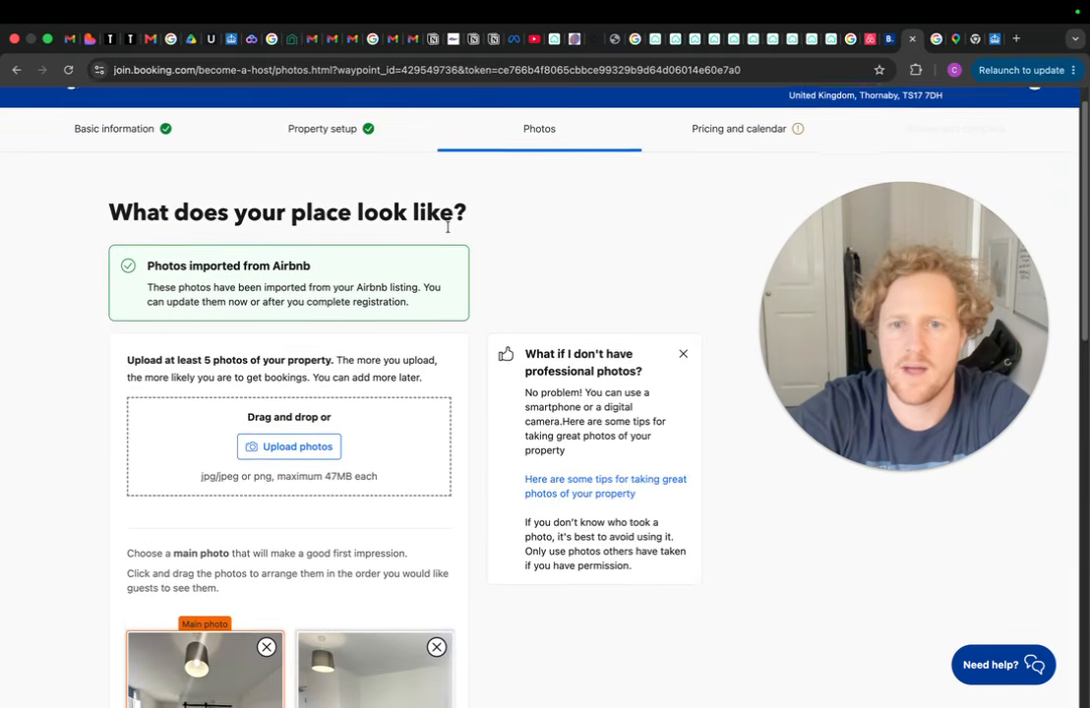
pyautogui.scroll(-10, 506, 232)
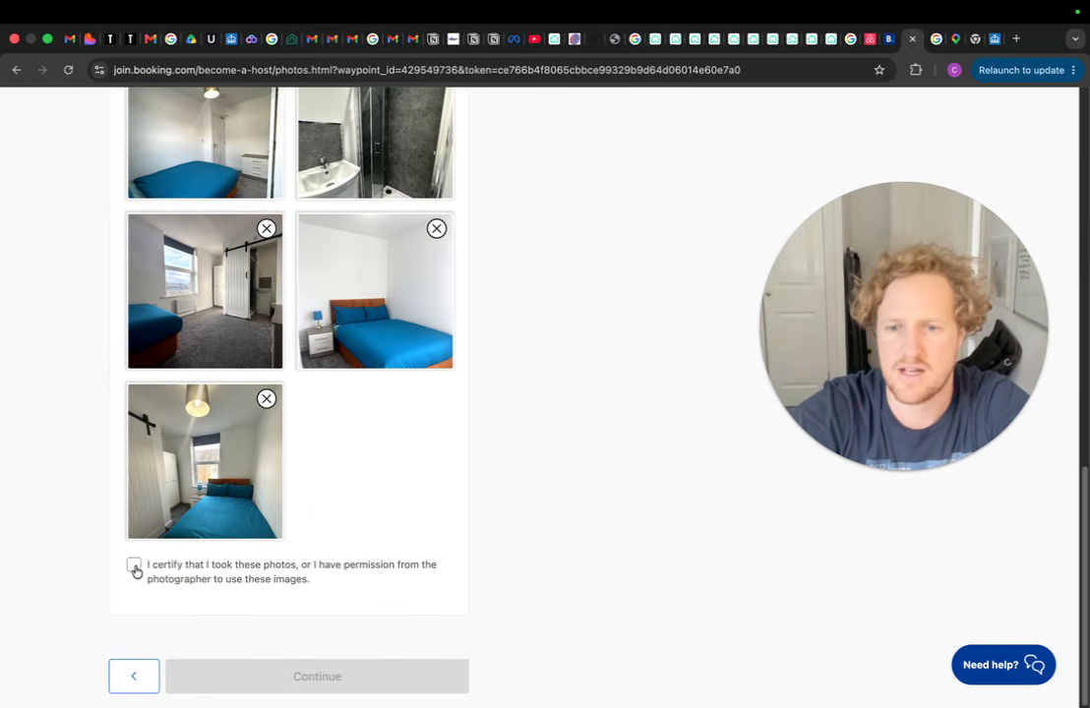
pyautogui.click(134, 568)
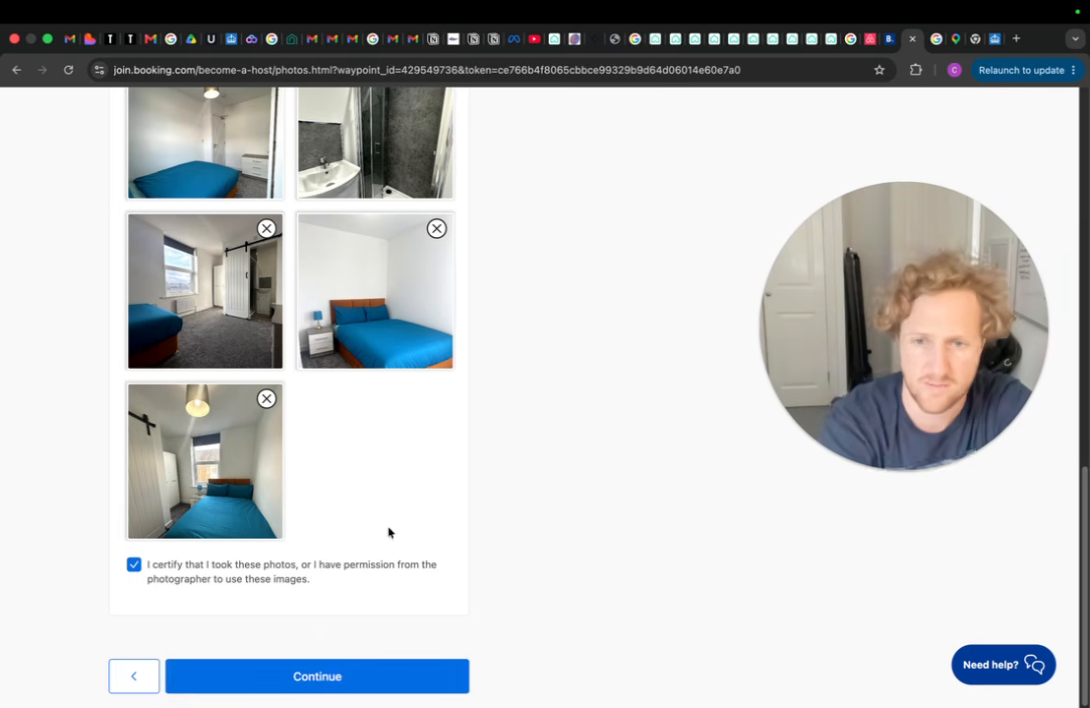
pyautogui.scroll(3, 389, 531)
pyautogui.scroll(2, 248, 596)
pyautogui.scroll(-7, 169, 496)
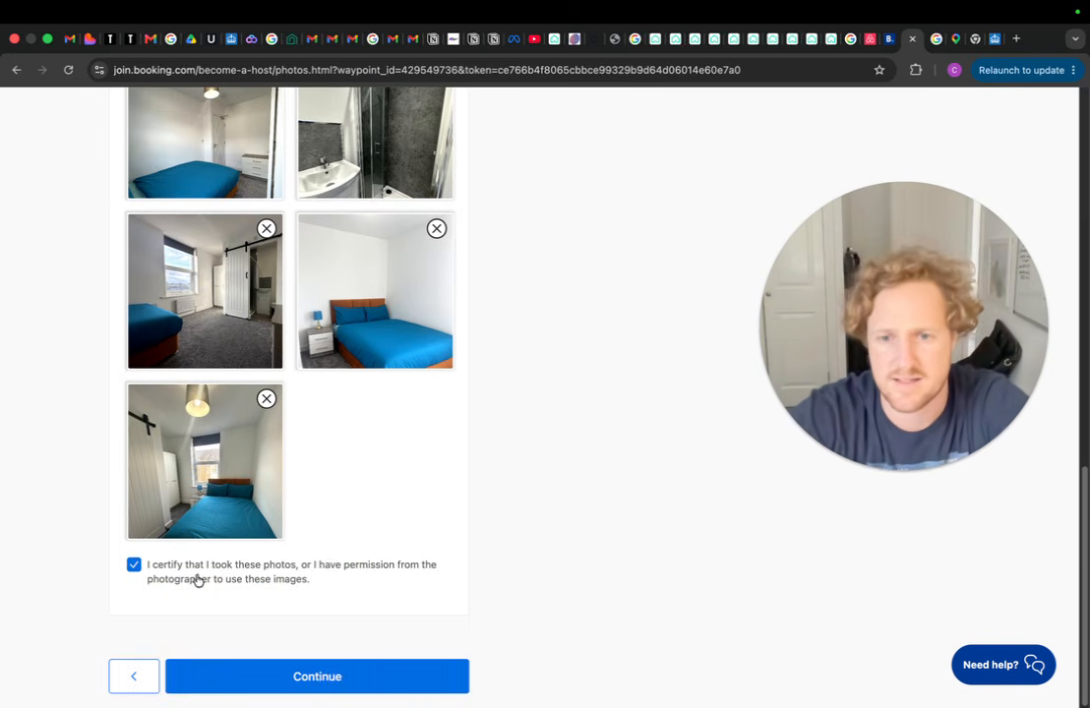
pyautogui.scroll(5, 326, 552)
pyautogui.scroll(3, 284, 467)
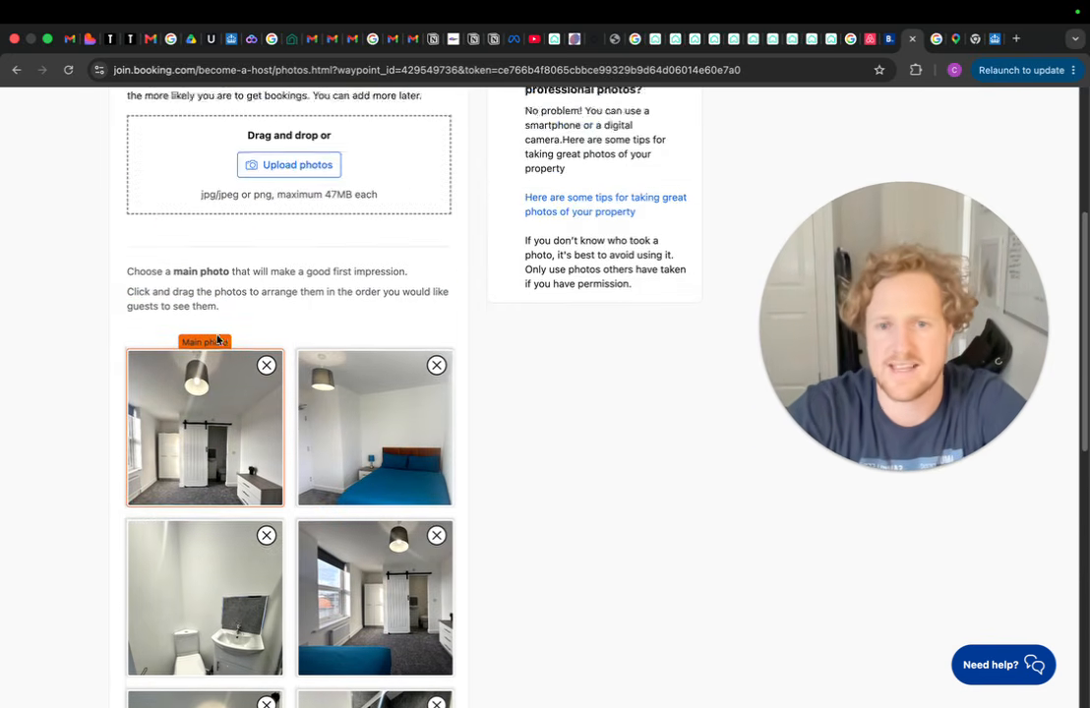
pyautogui.scroll(2, 246, 402)
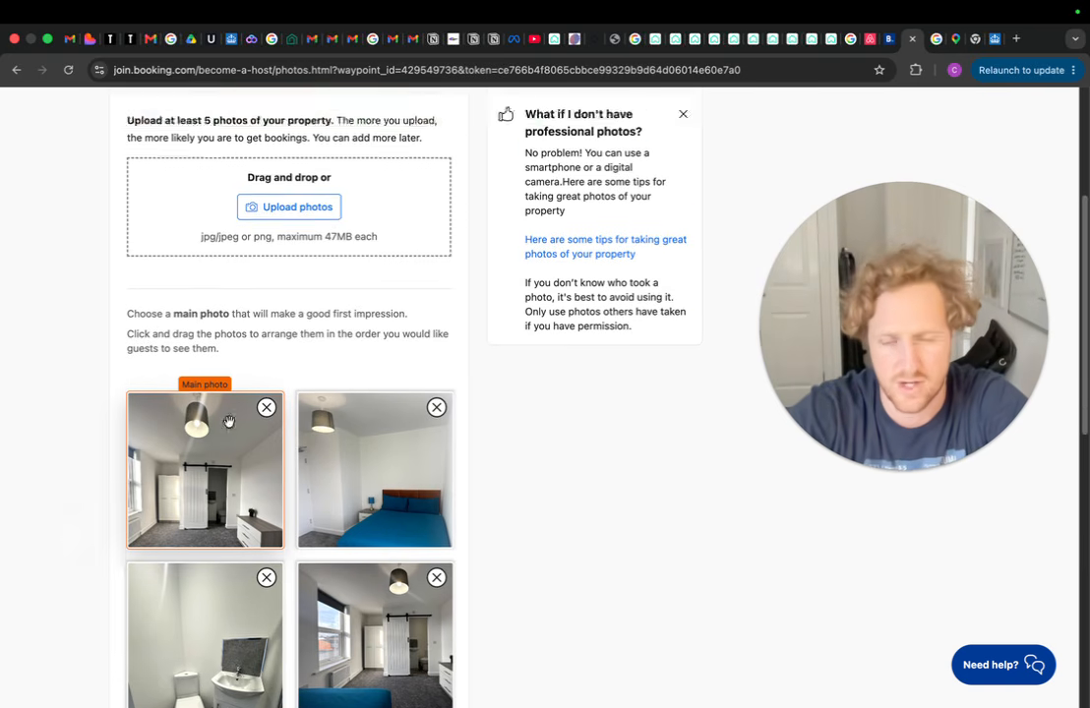
pyautogui.scroll(-2, 266, 352)
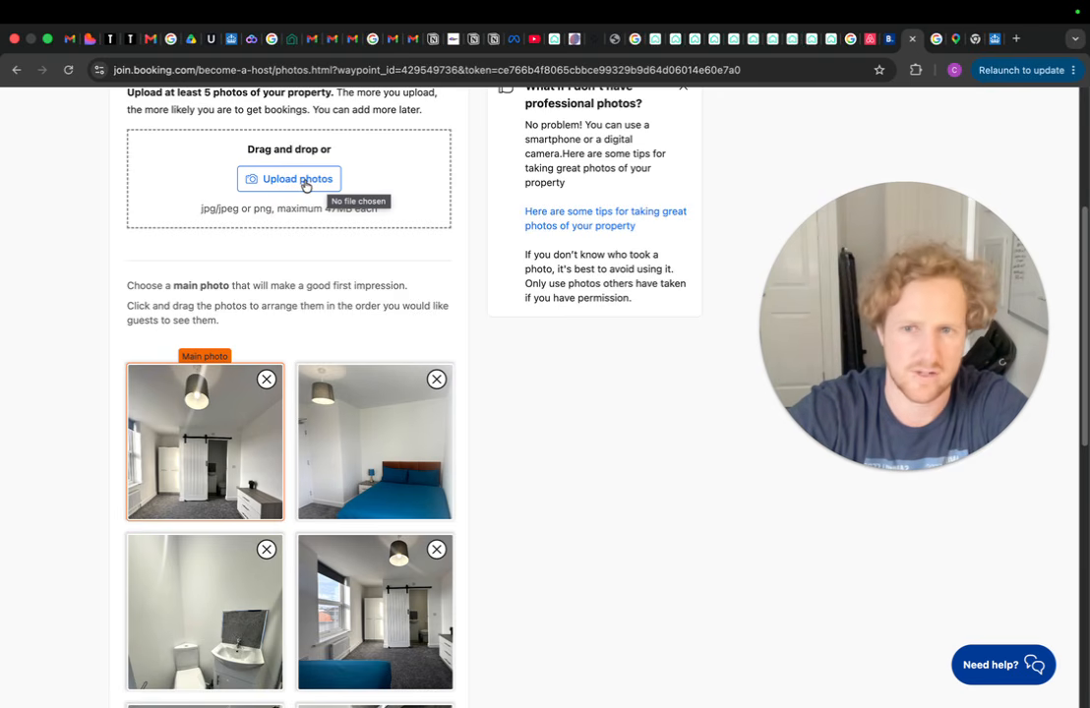
pyautogui.scroll(-10, 306, 186)
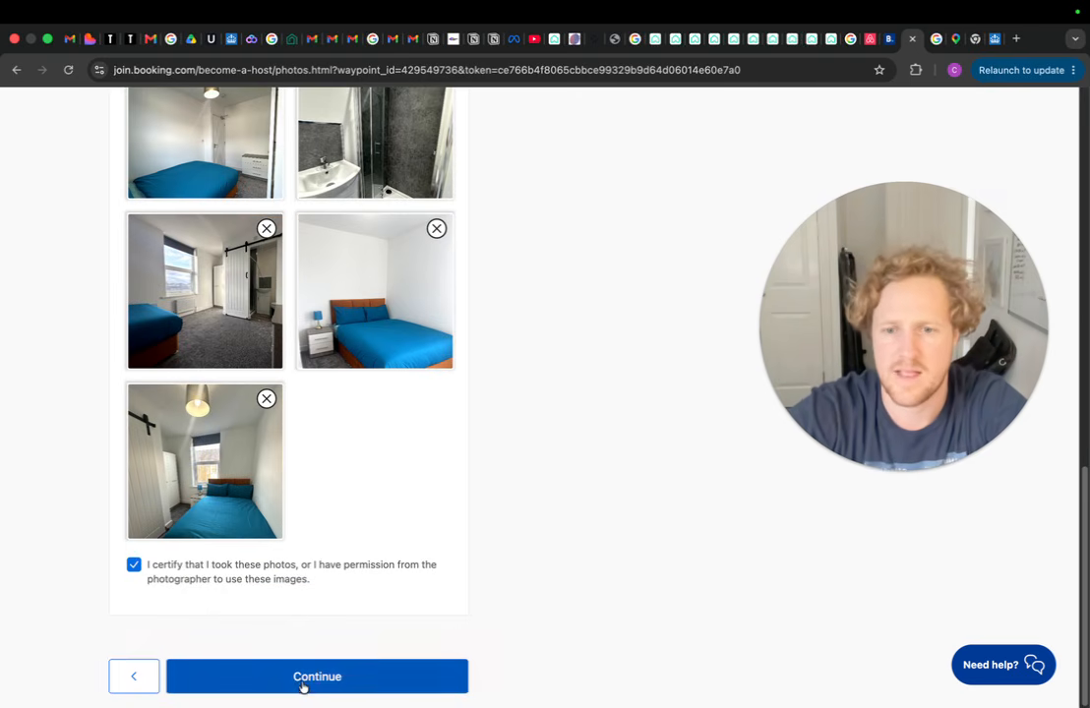
pyautogui.click(303, 687)
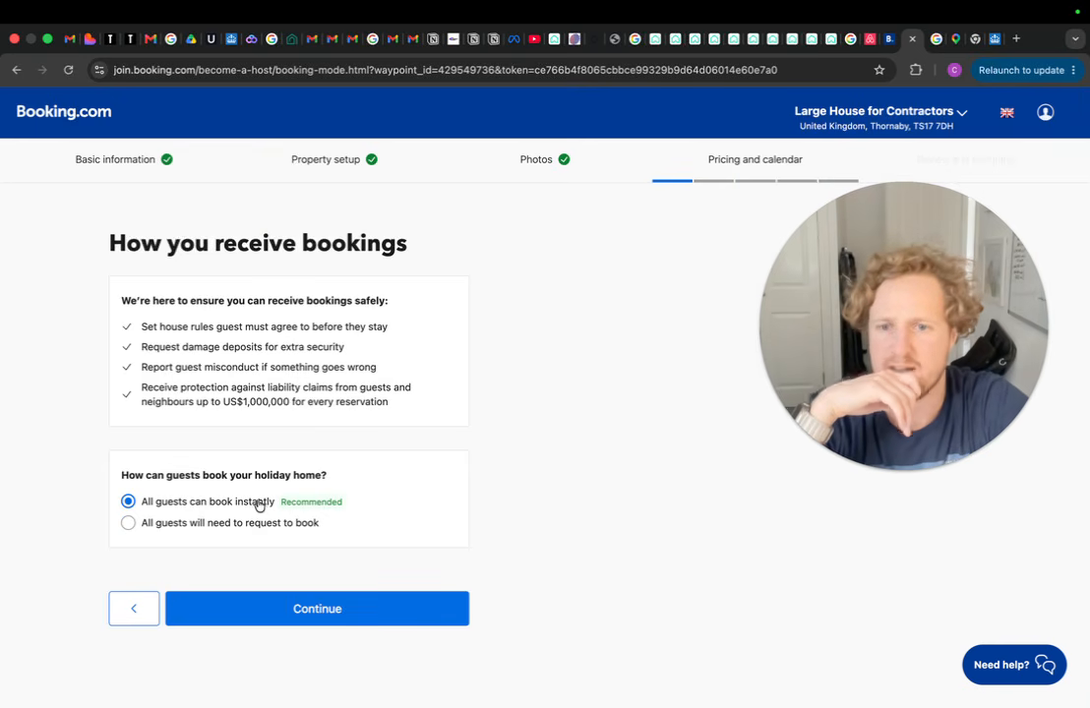
# Require all guests to request to book rather than book instantly
pyautogui.click(126, 526)
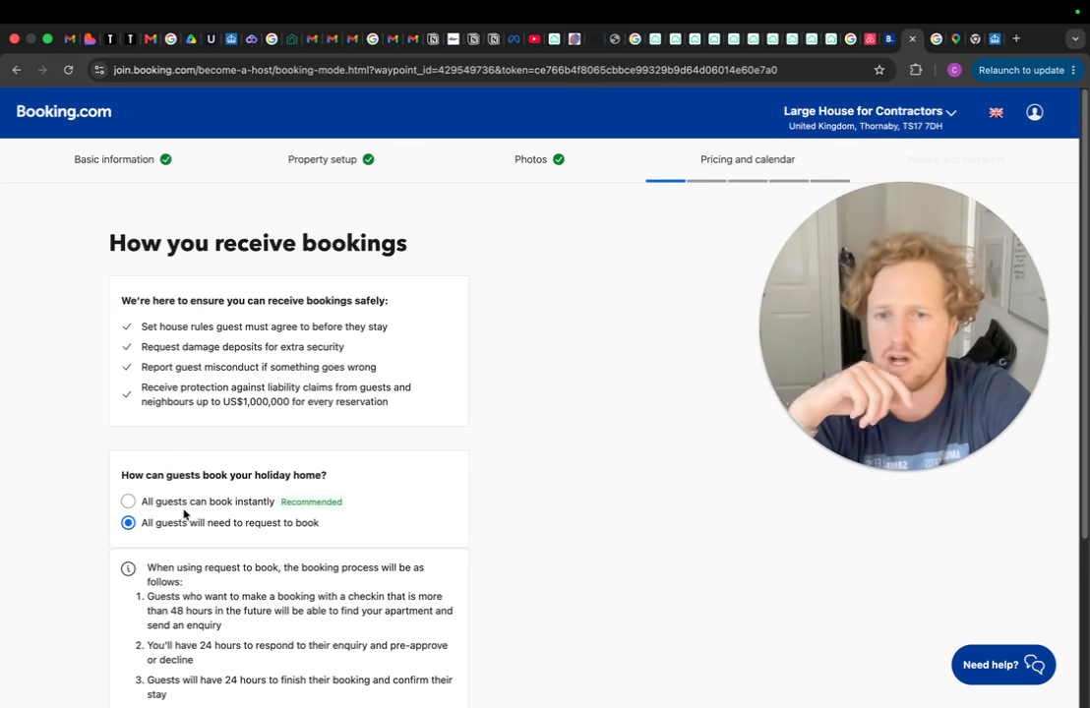
pyautogui.scroll(-3, 184, 512)
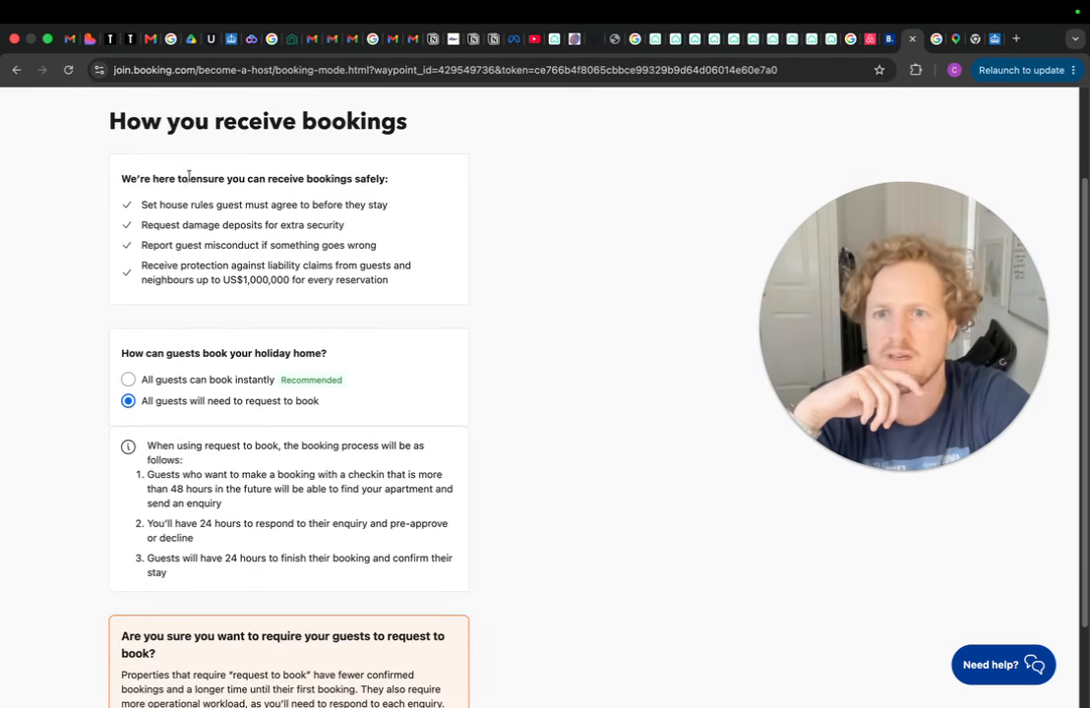
pyautogui.scroll(-3, 150, 190)
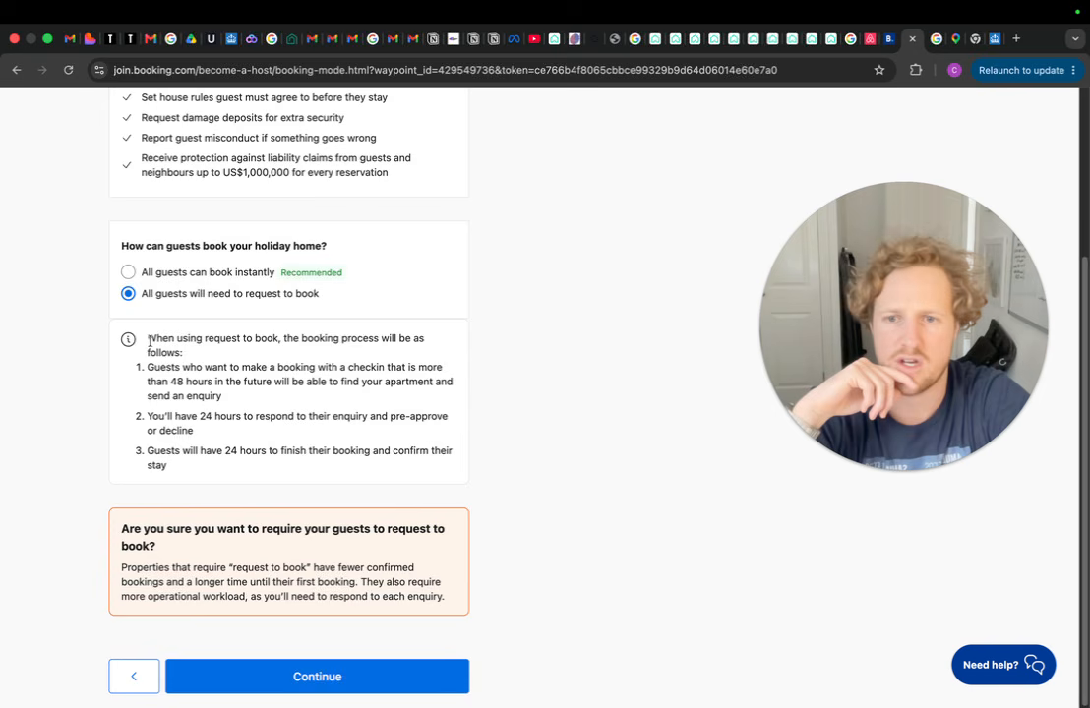
pyautogui.moveTo(147, 335); pyautogui.dragTo(299, 439)
pyautogui.click(309, 448)
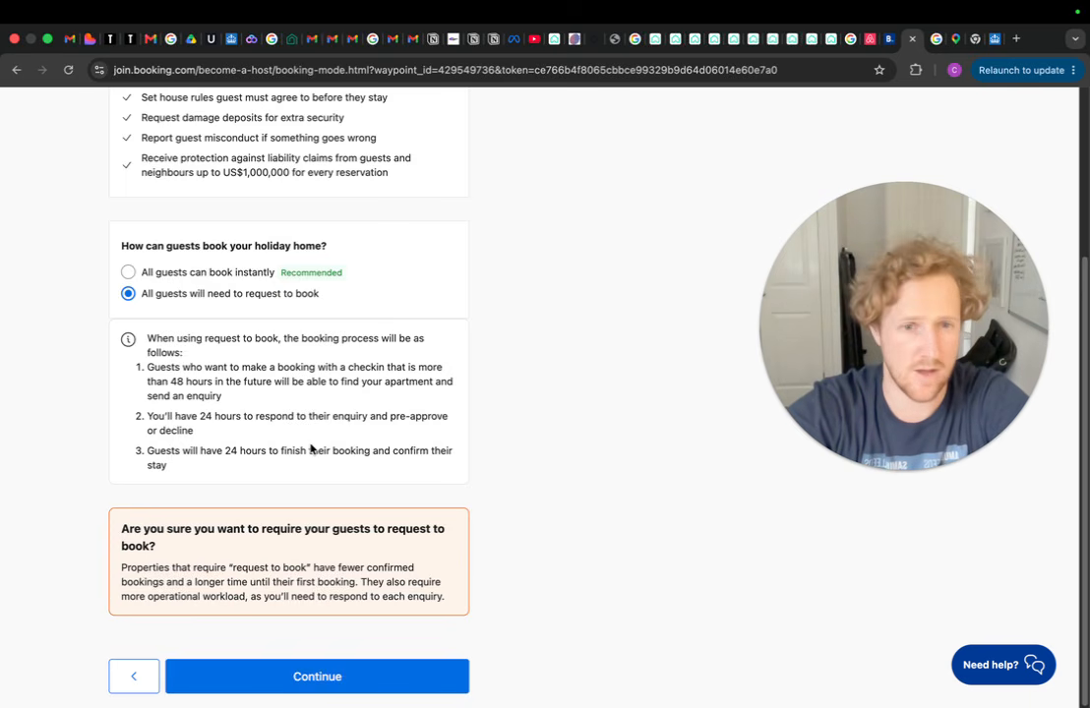
pyautogui.click(128, 273)
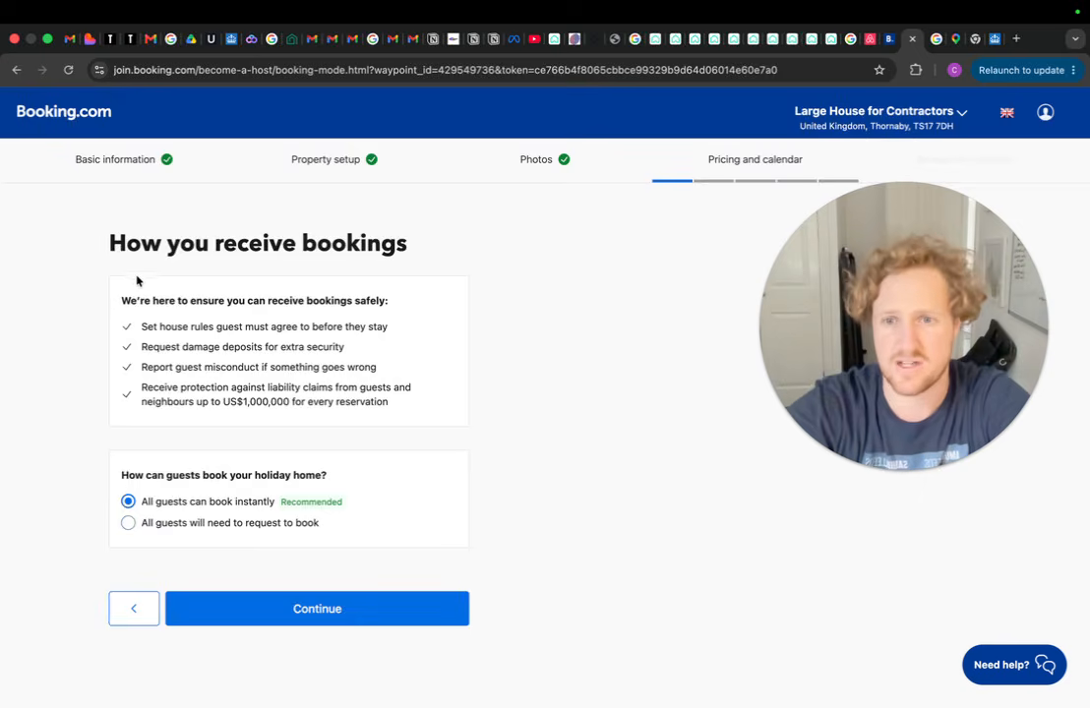
pyautogui.click(129, 524)
pyautogui.scroll(-3, 290, 495)
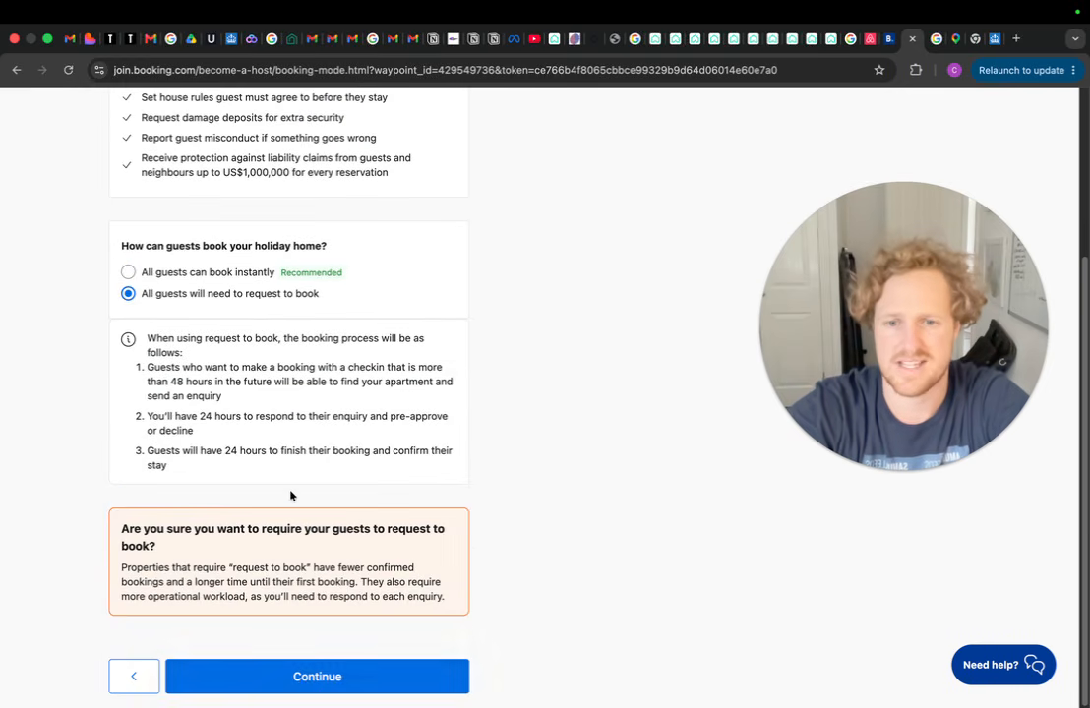
pyautogui.click(303, 678)
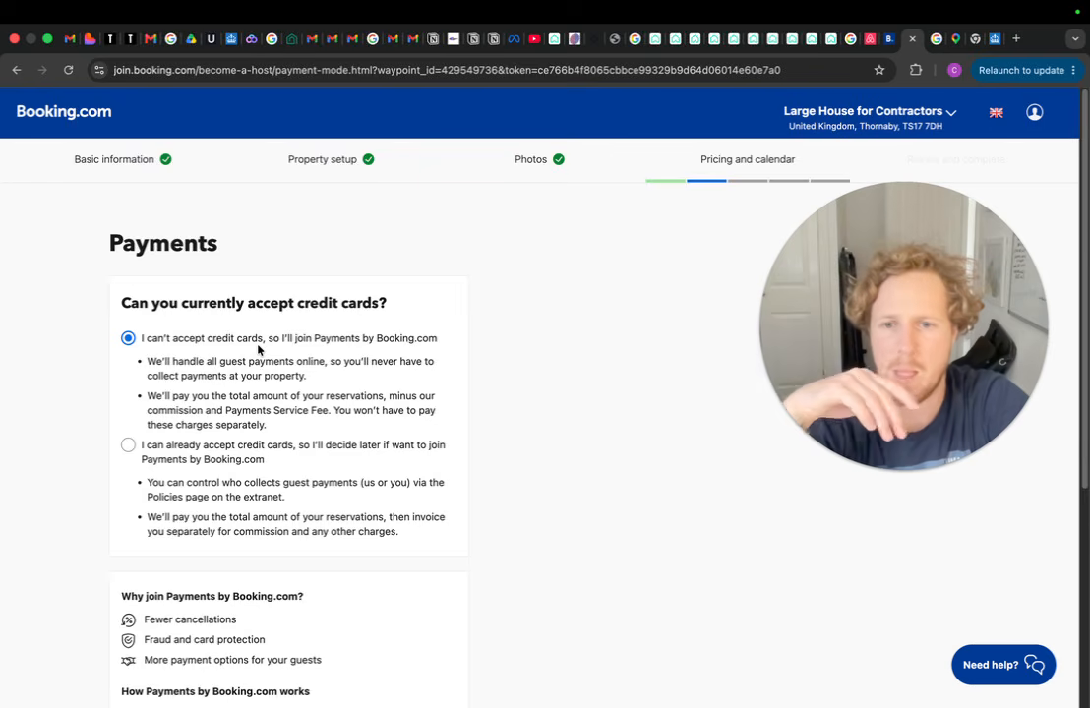
# Keep Payments by Booking.com as the payment option
pyautogui.scroll(-4, 228, 416)
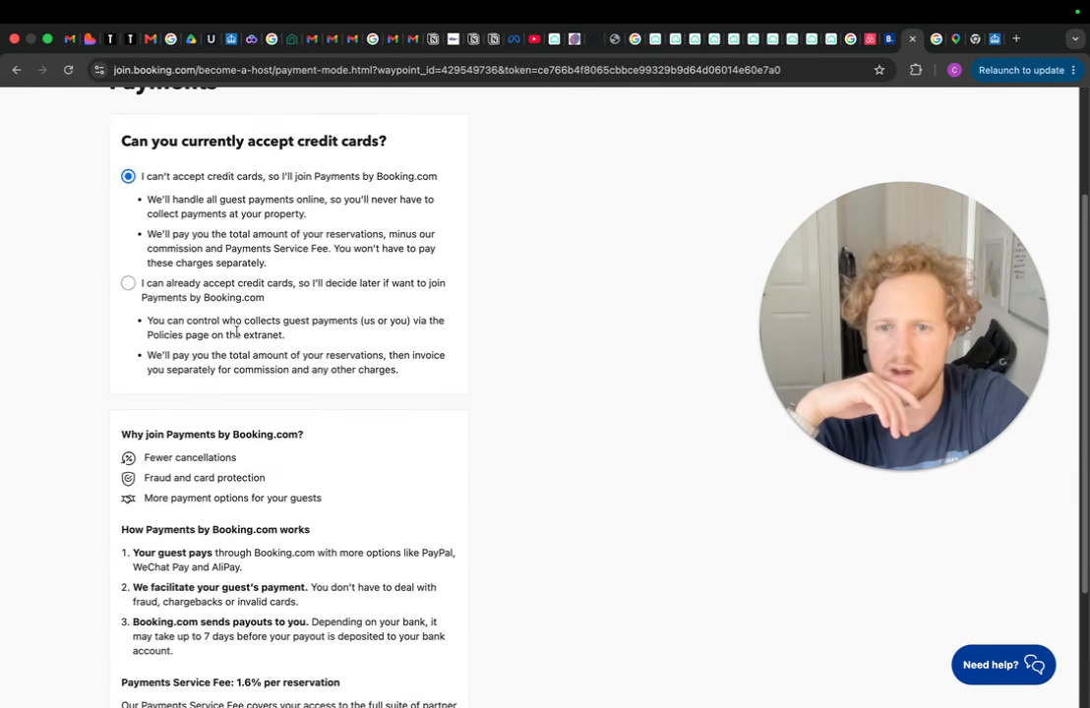
pyautogui.scroll(-4, 213, 344)
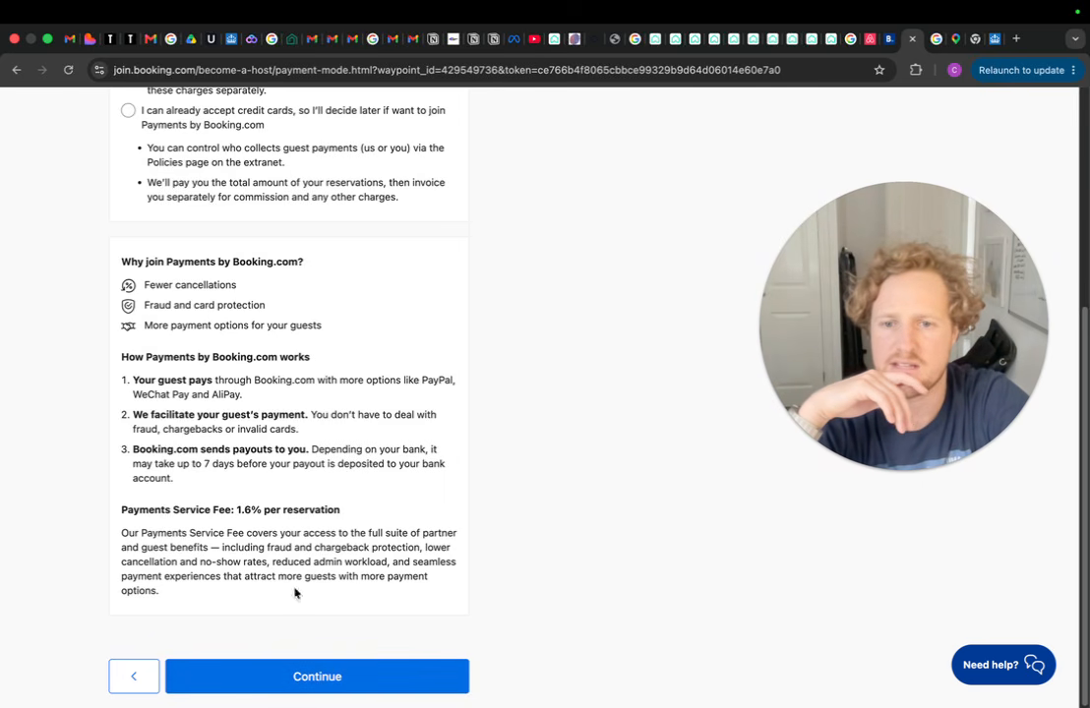
pyautogui.click(333, 678)
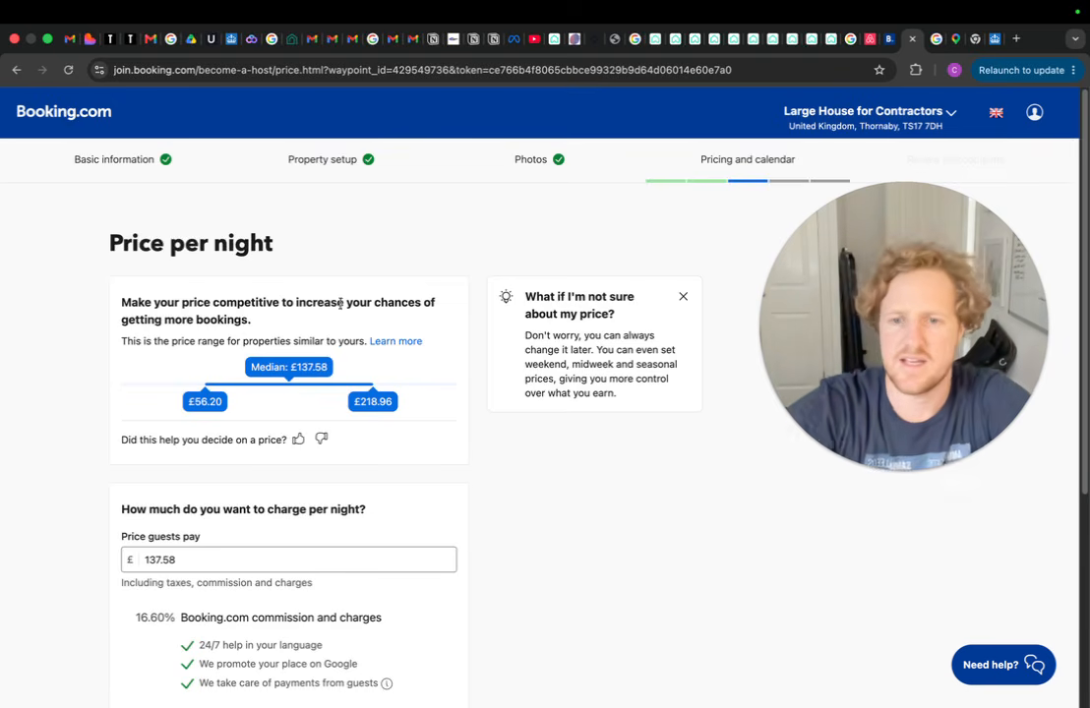
# Change the nightly price guests pay from 137.58 to £250
pyautogui.scroll(-1, 341, 304)
pyautogui.doubleClick(183, 463)
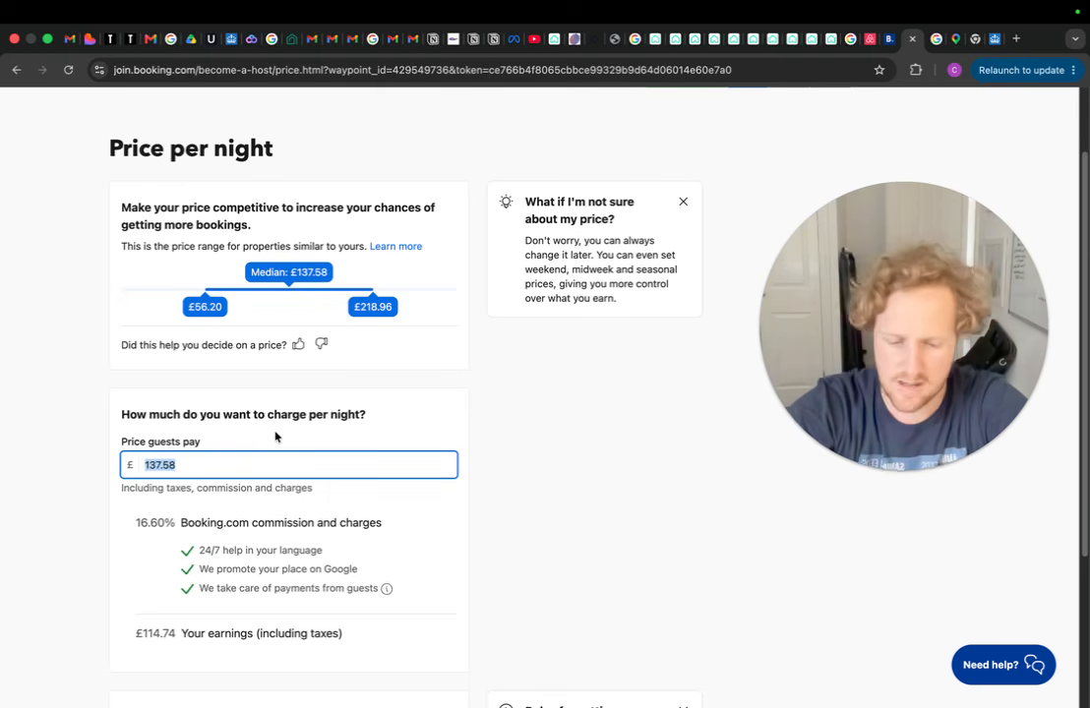
pyautogui.write('250')
pyautogui.click(566, 492)
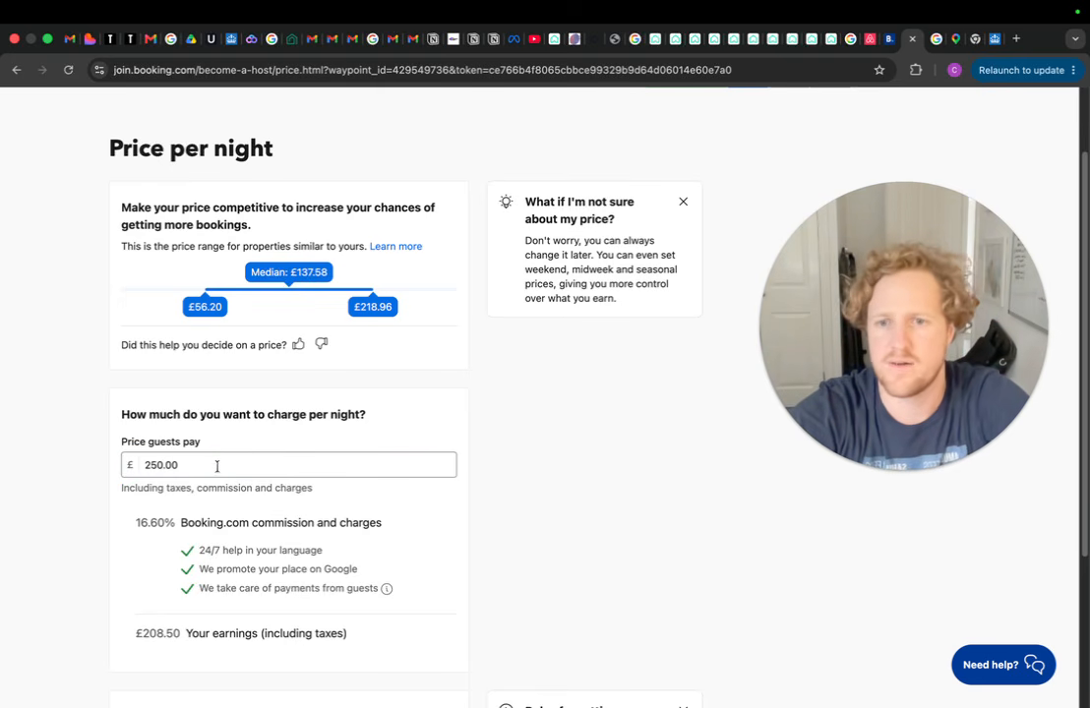
# Turn off the 20% introductory discount and save the price
pyautogui.scroll(-4, 360, 451)
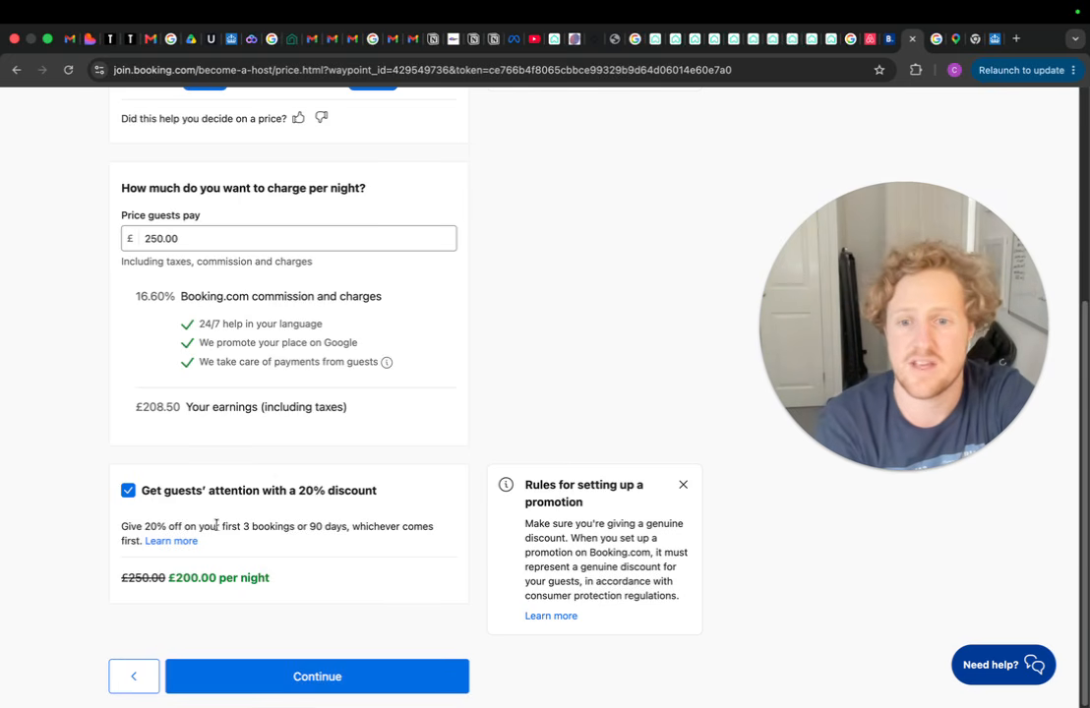
pyautogui.moveTo(218, 529); pyautogui.dragTo(348, 529)
pyautogui.click(289, 526)
pyautogui.click(344, 528)
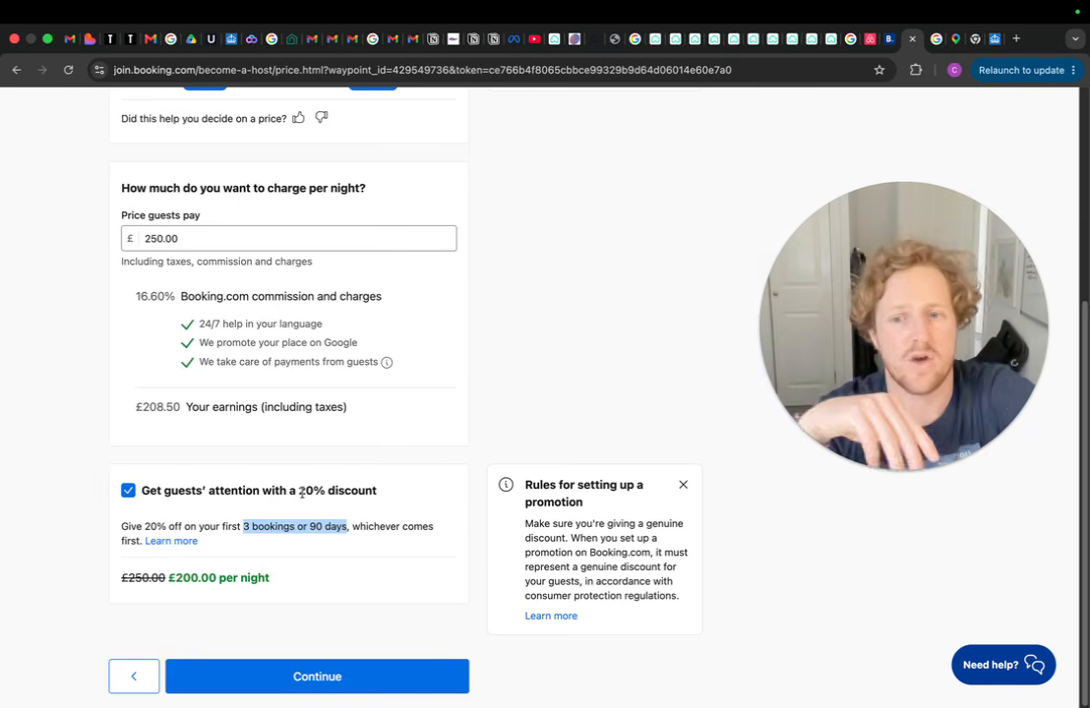
pyautogui.click(143, 490)
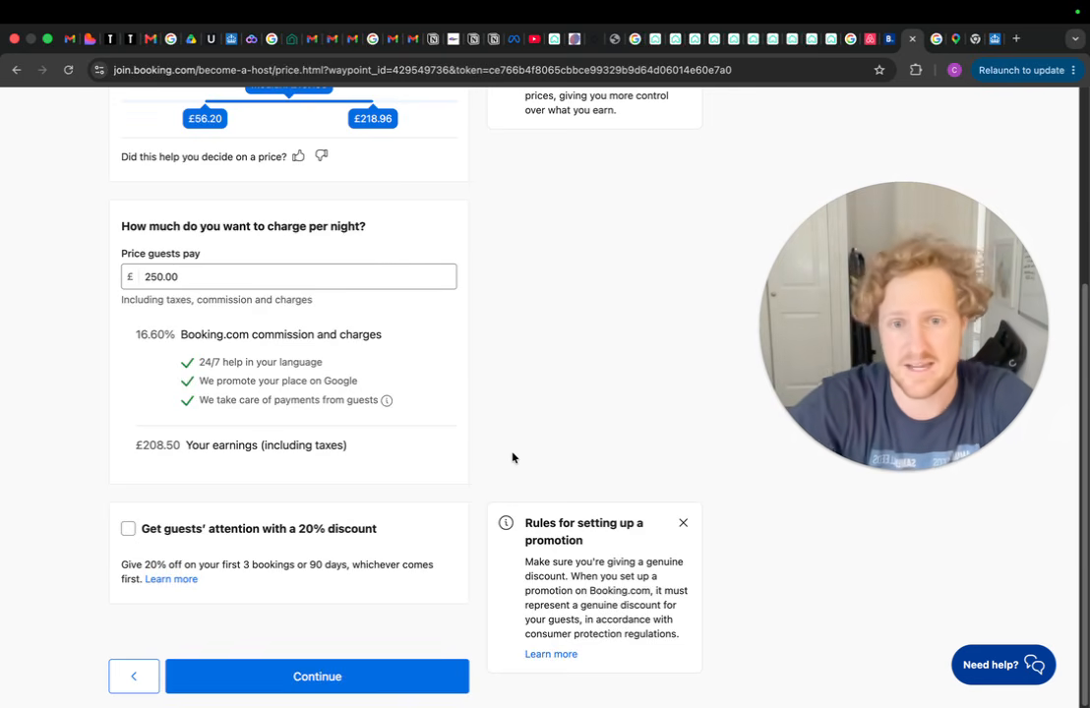
pyautogui.scroll(1, 500, 484)
pyautogui.scroll(-1, 500, 484)
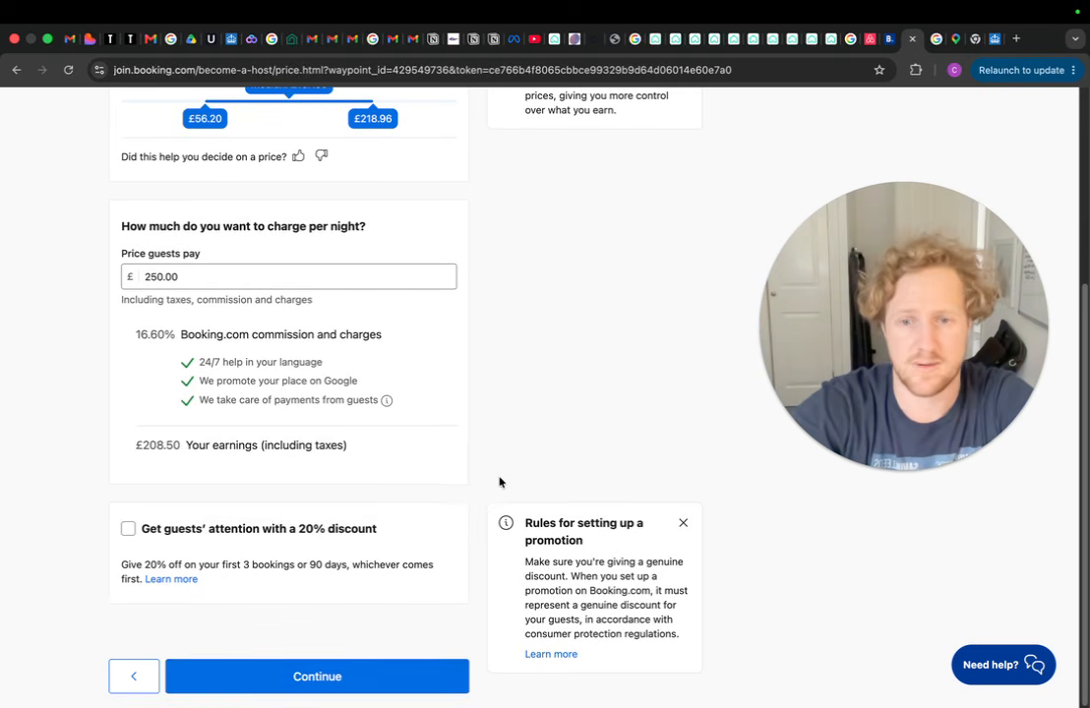
pyautogui.click(325, 675)
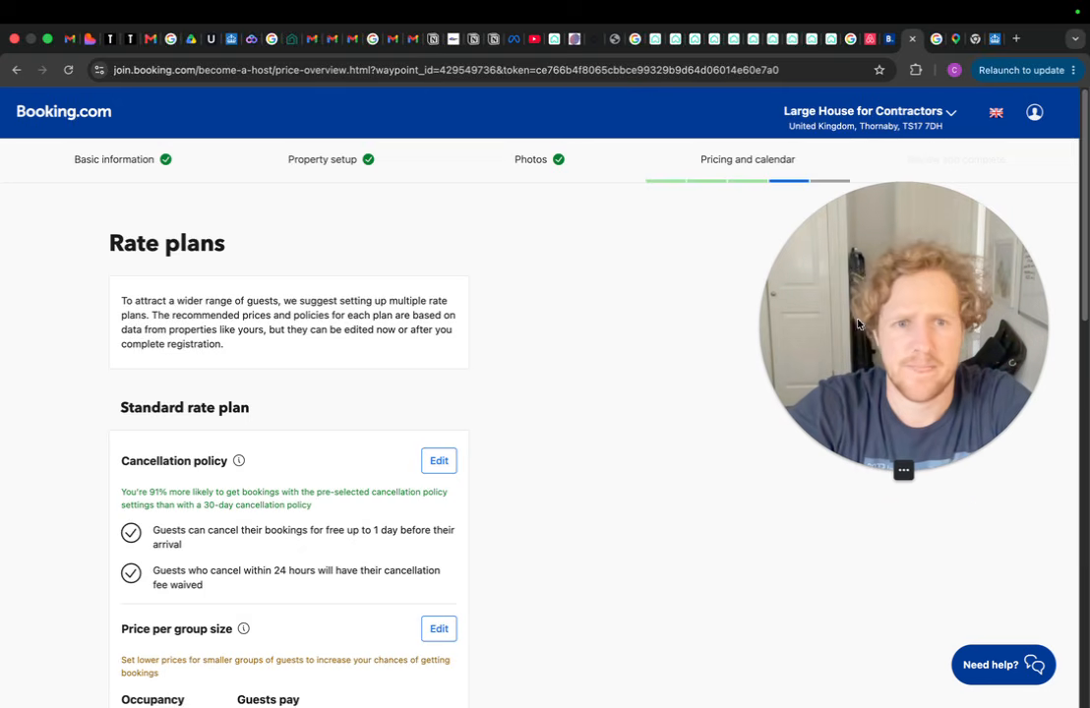
pyautogui.scroll(-3, 325, 439)
pyautogui.scroll(-1, 324, 440)
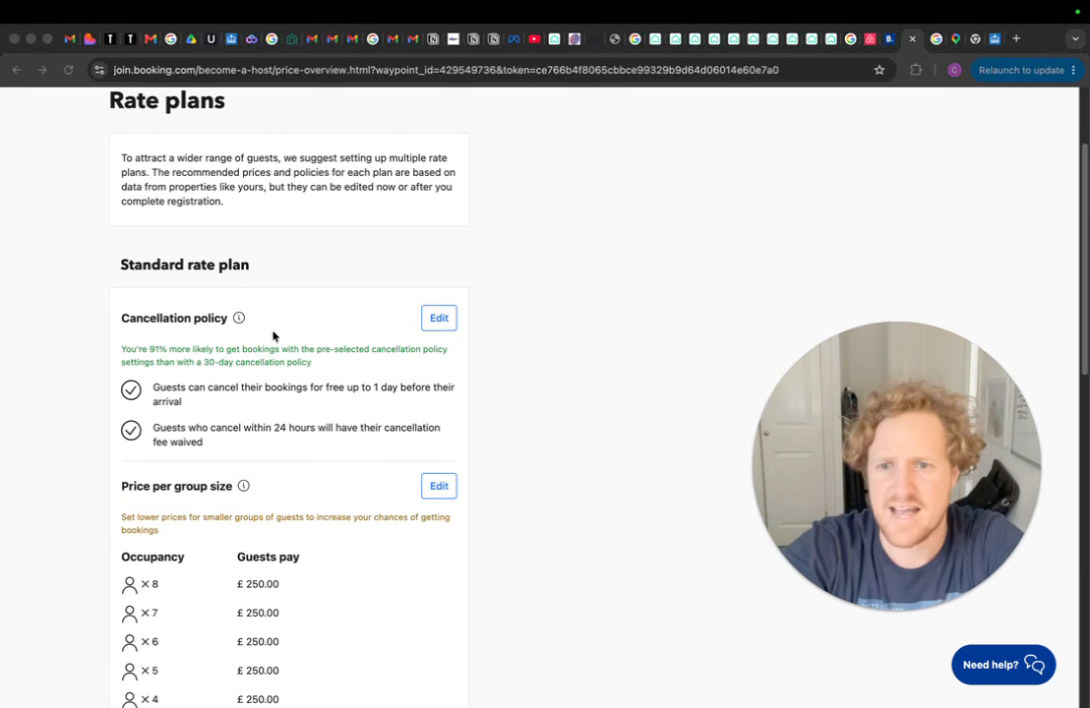
pyautogui.click(440, 316)
pyautogui.click(161, 315)
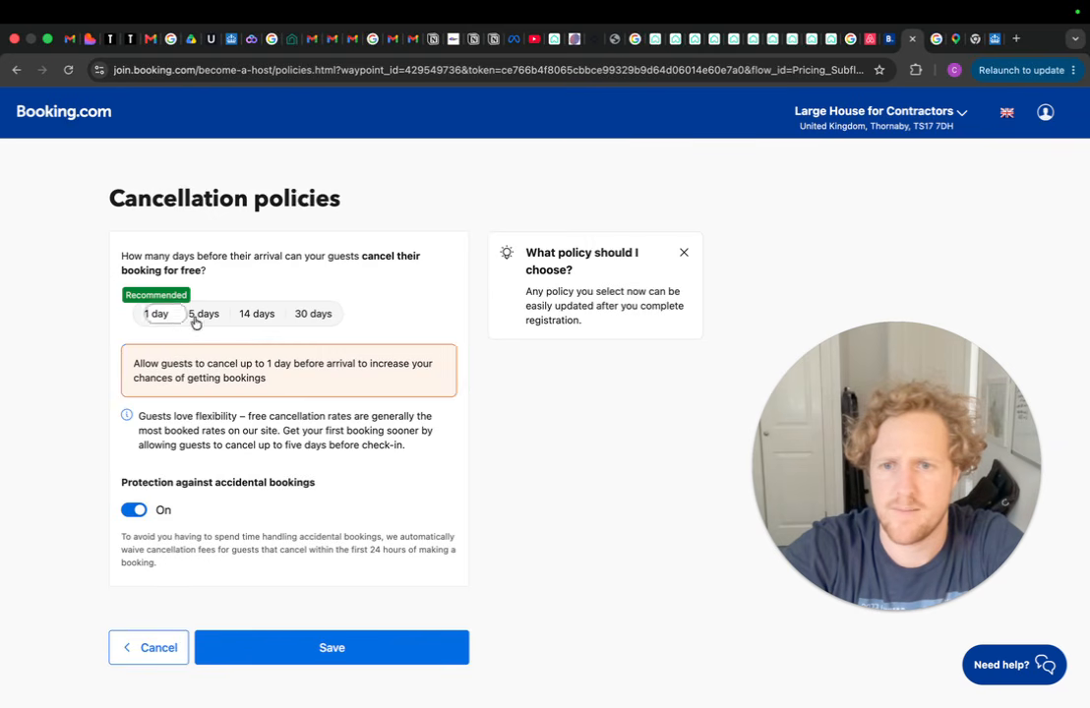
pyautogui.click(246, 319)
pyautogui.click(201, 322)
pyautogui.click(307, 321)
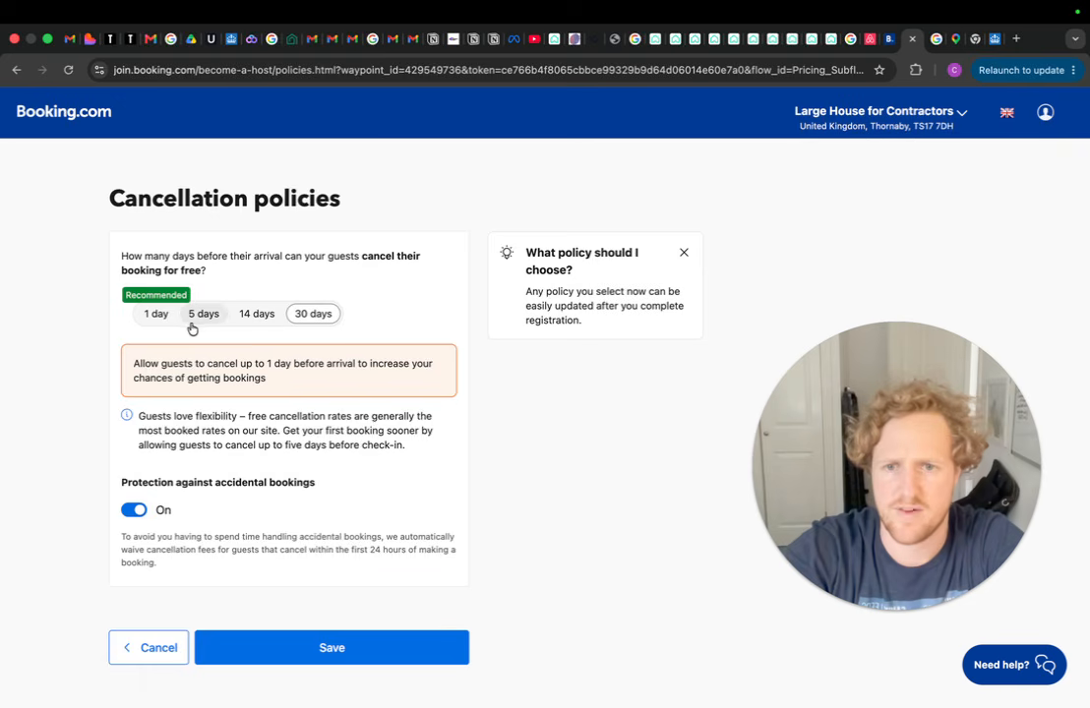
pyautogui.click(153, 315)
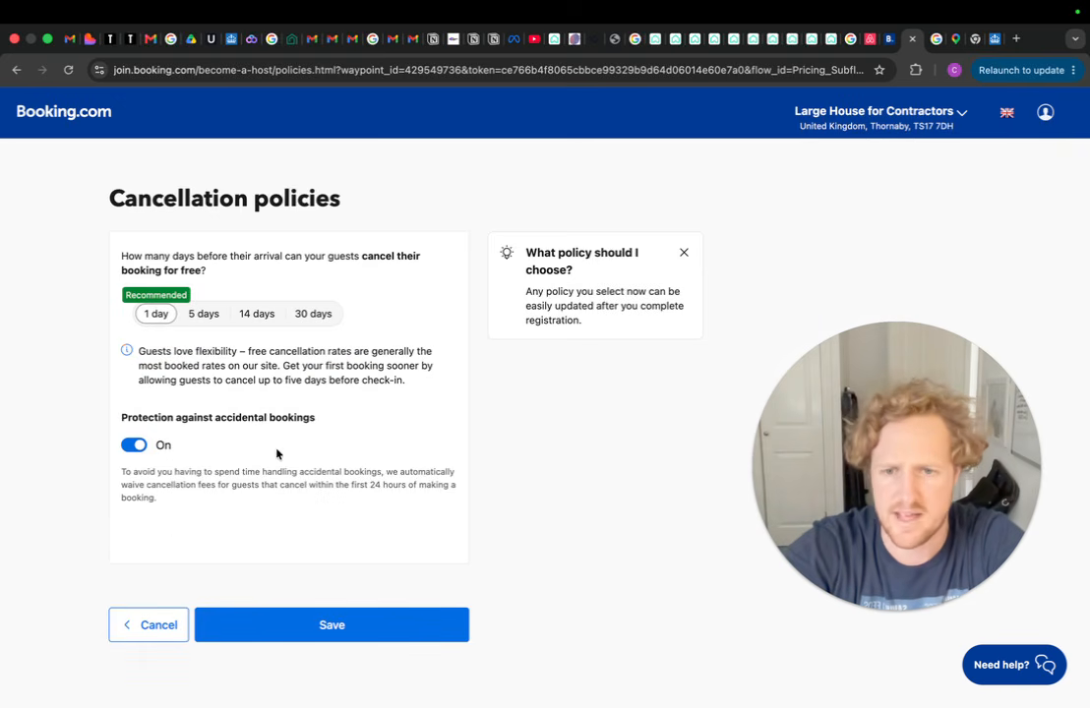
pyautogui.click(175, 634)
pyautogui.scroll(-5, 246, 423)
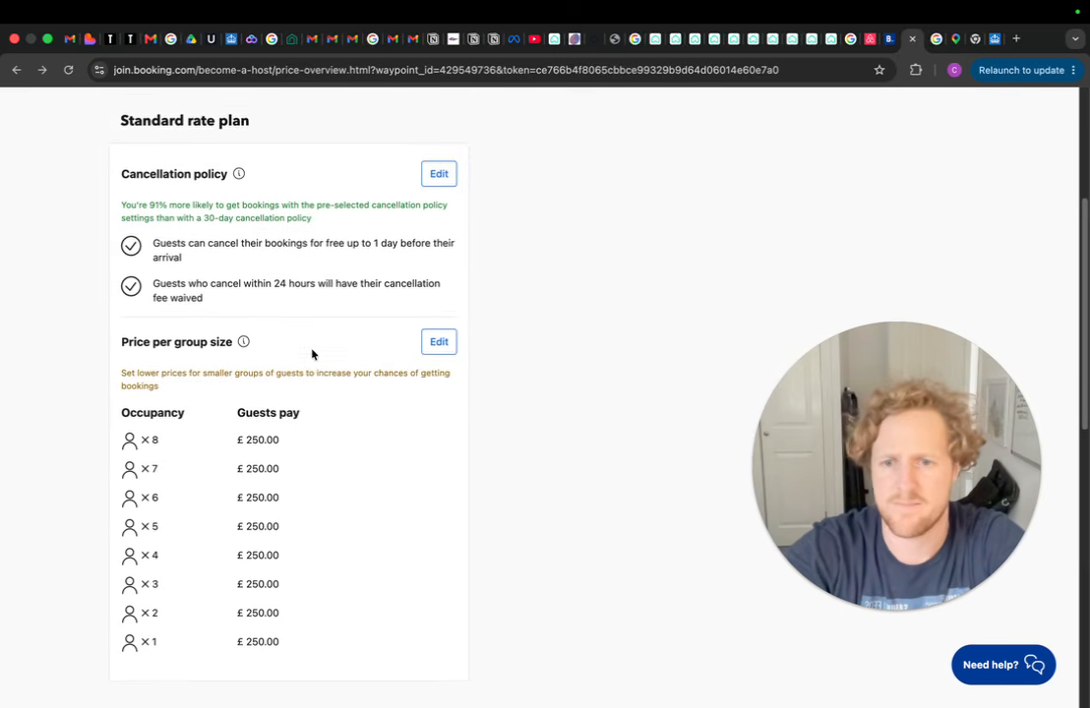
pyautogui.scroll(-1, 350, 417)
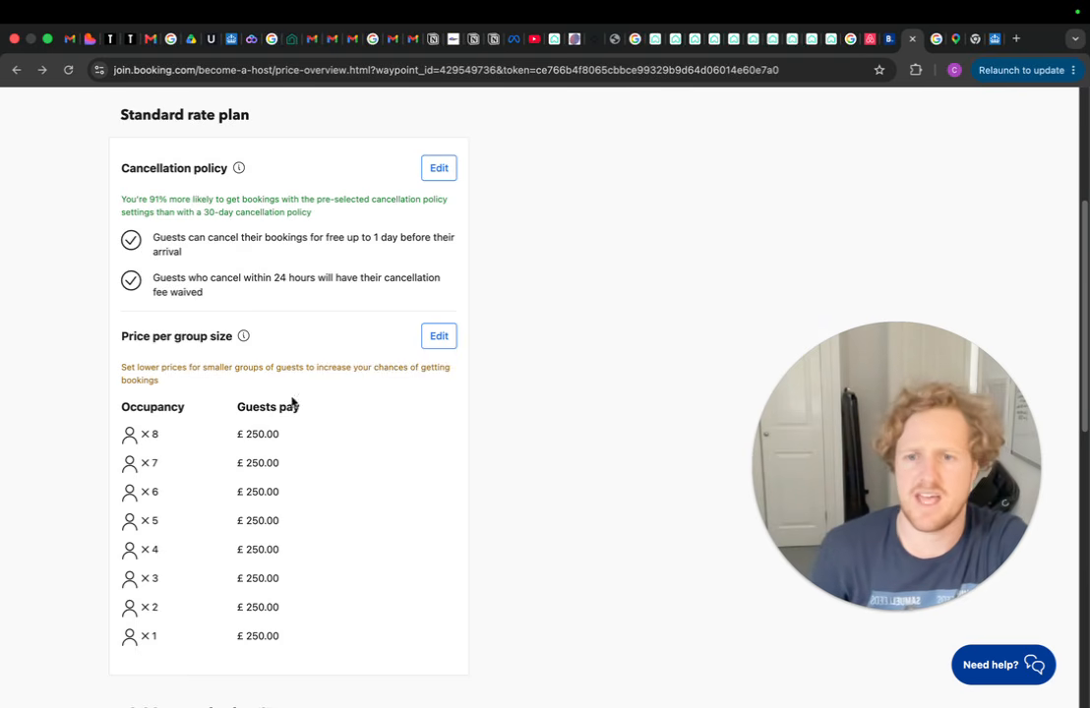
pyautogui.scroll(-2, 240, 509)
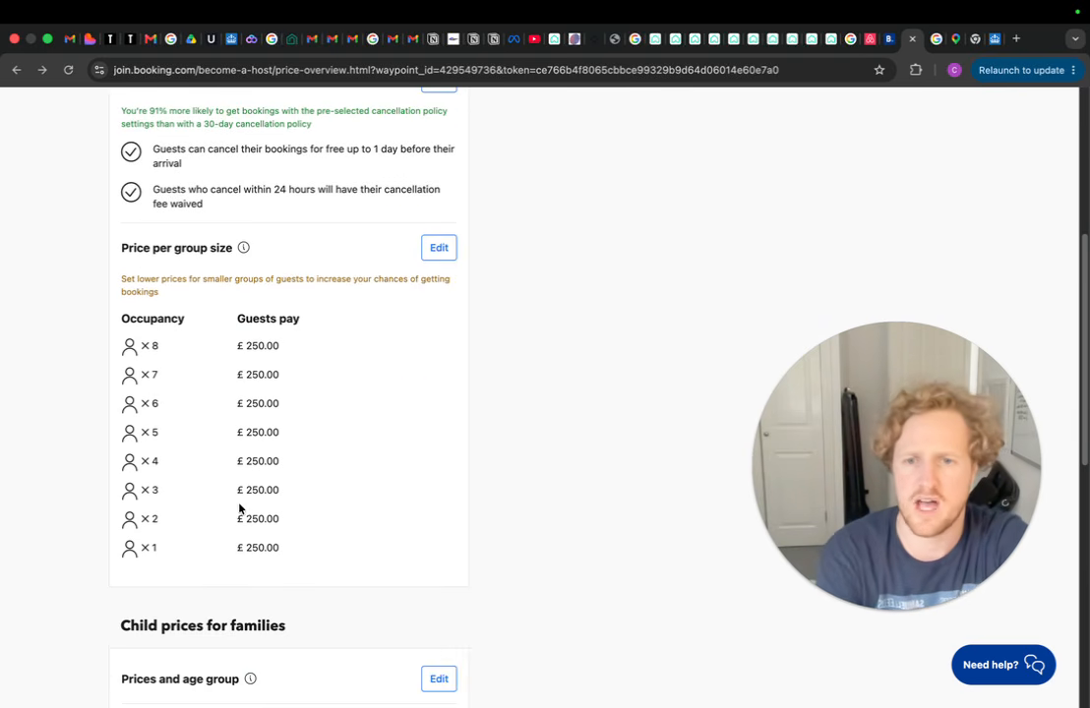
pyautogui.scroll(-7, 323, 444)
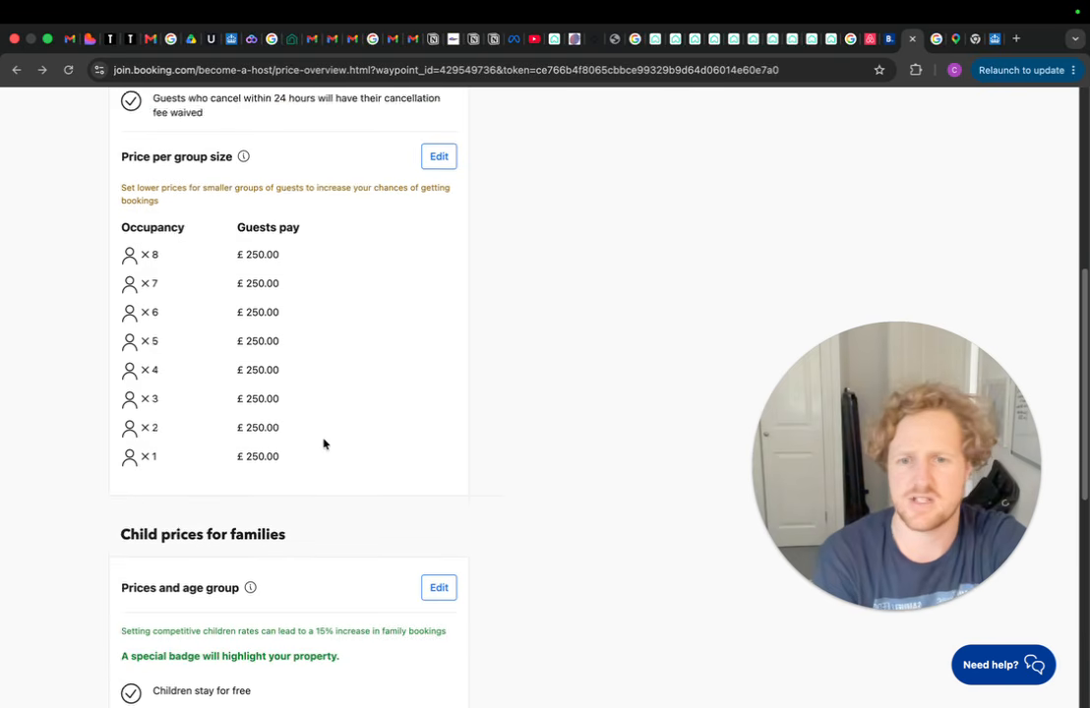
pyautogui.scroll(-1, 360, 416)
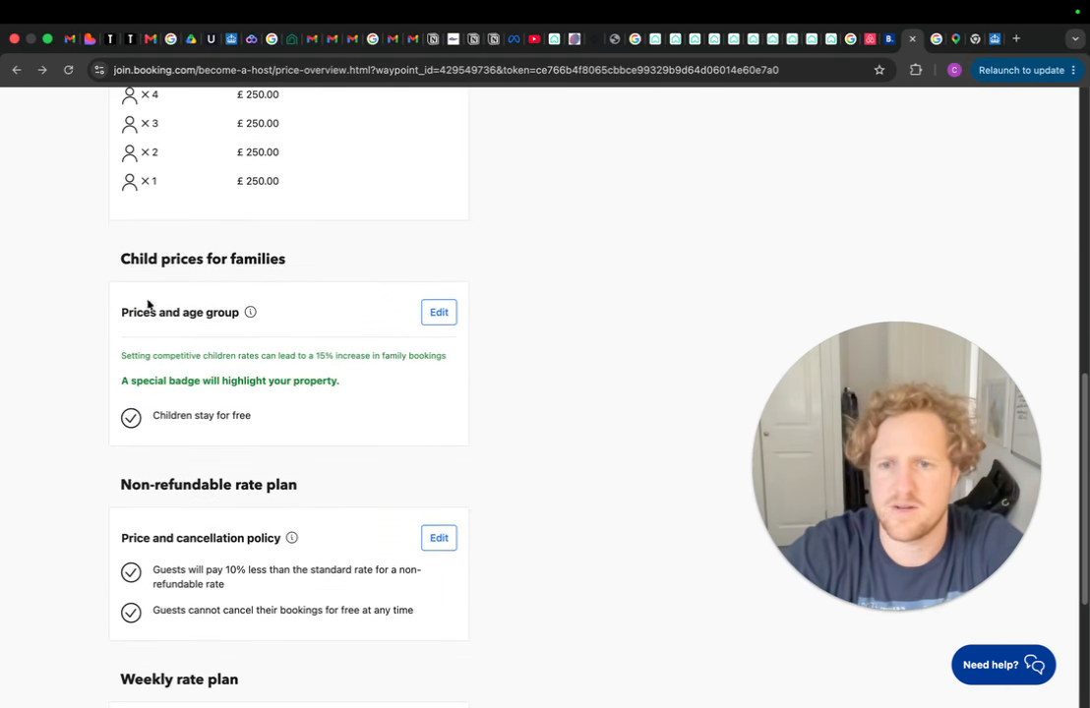
pyautogui.scroll(-5, 310, 315)
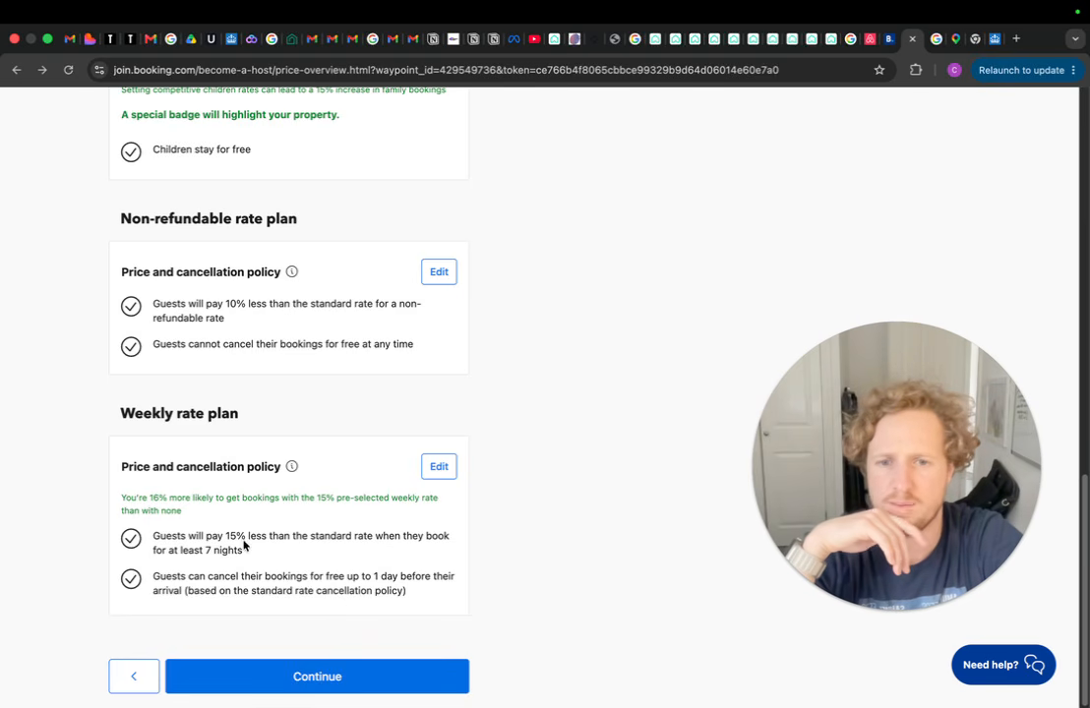
pyautogui.scroll(5, 307, 425)
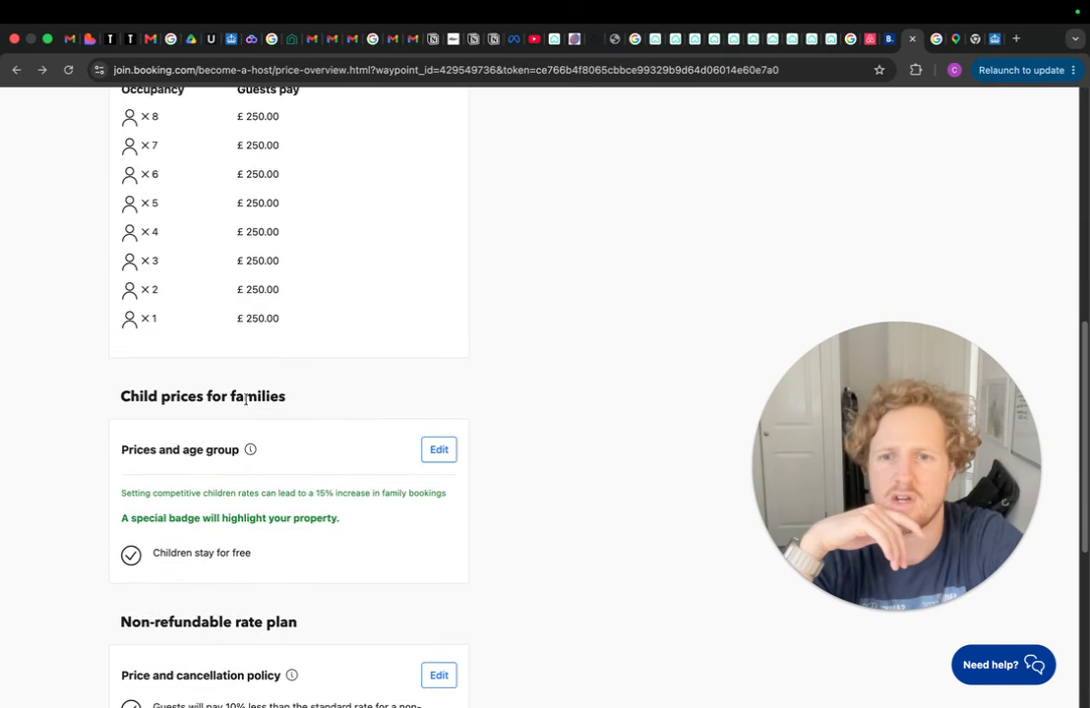
pyautogui.scroll(-3, 347, 451)
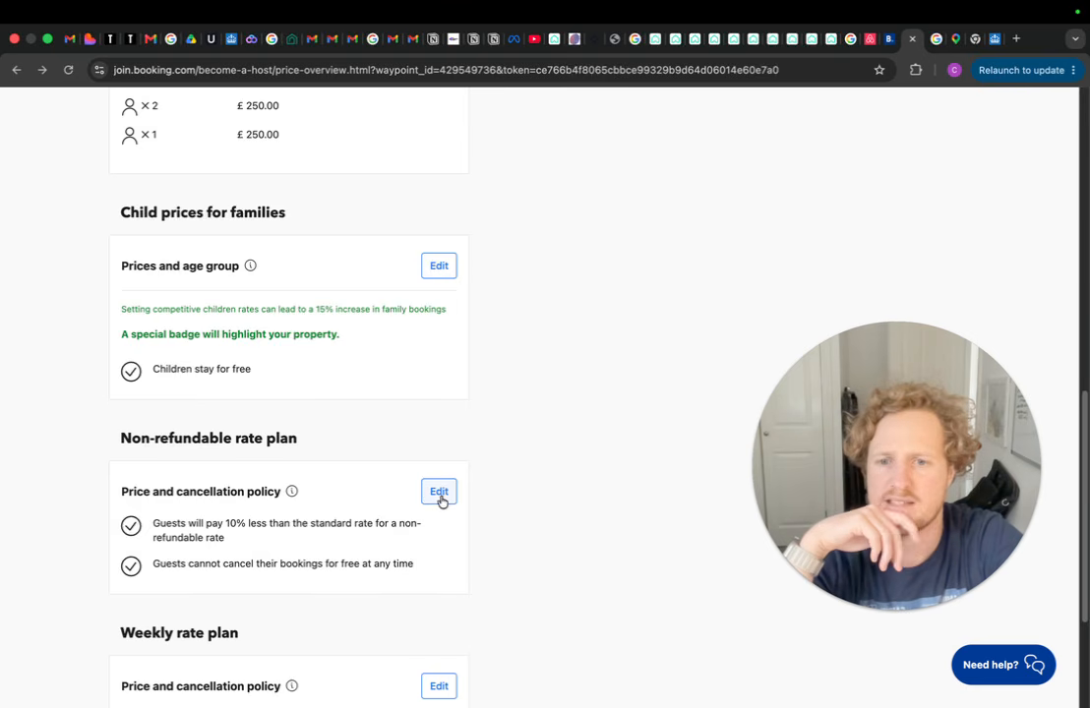
# Switch off the non-refundable rate plan and save the change
pyautogui.click(439, 494)
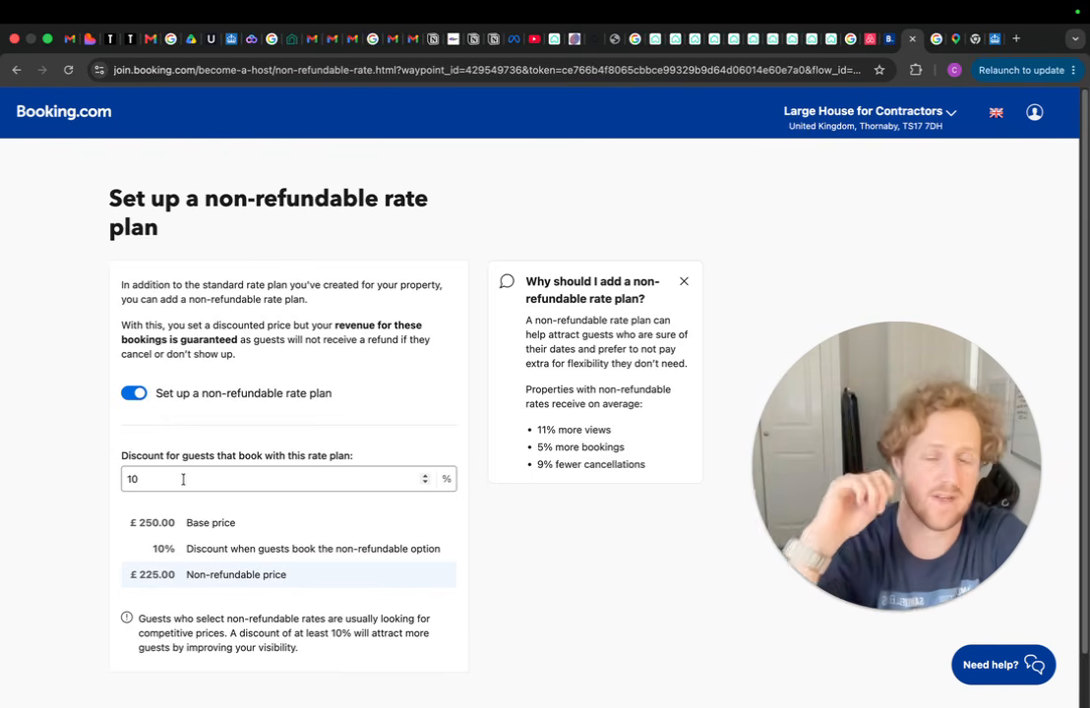
pyautogui.click(424, 482)
pyautogui.click(424, 482)
pyautogui.click(424, 482)
pyautogui.click(424, 482)
pyautogui.click(424, 482)
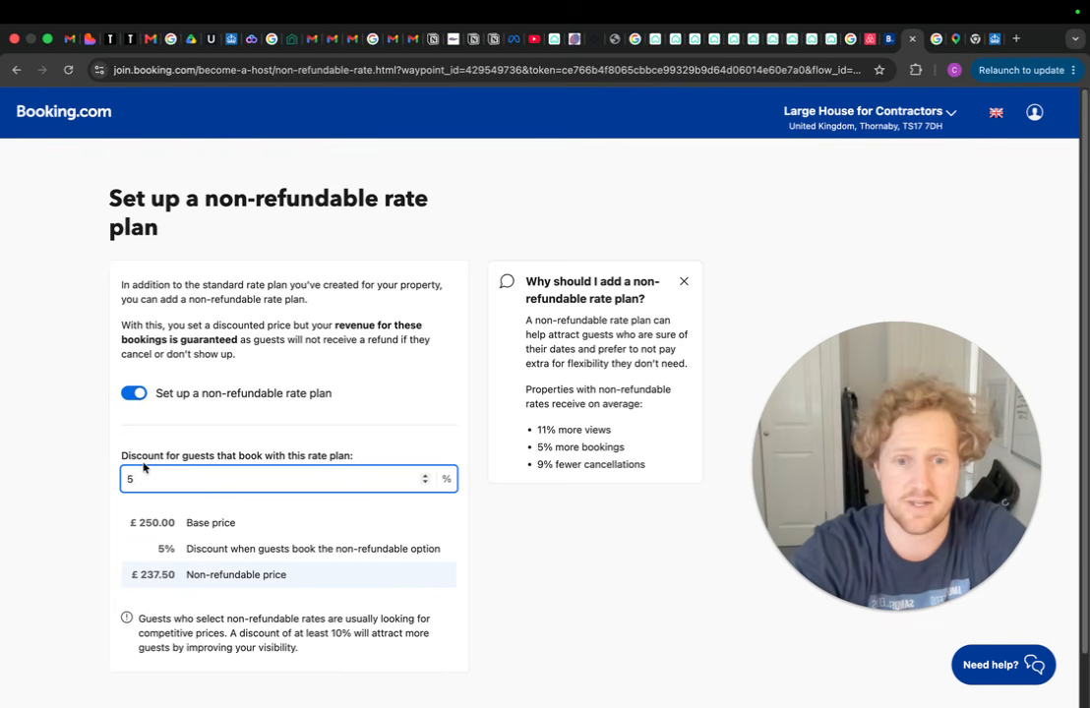
pyautogui.click(137, 394)
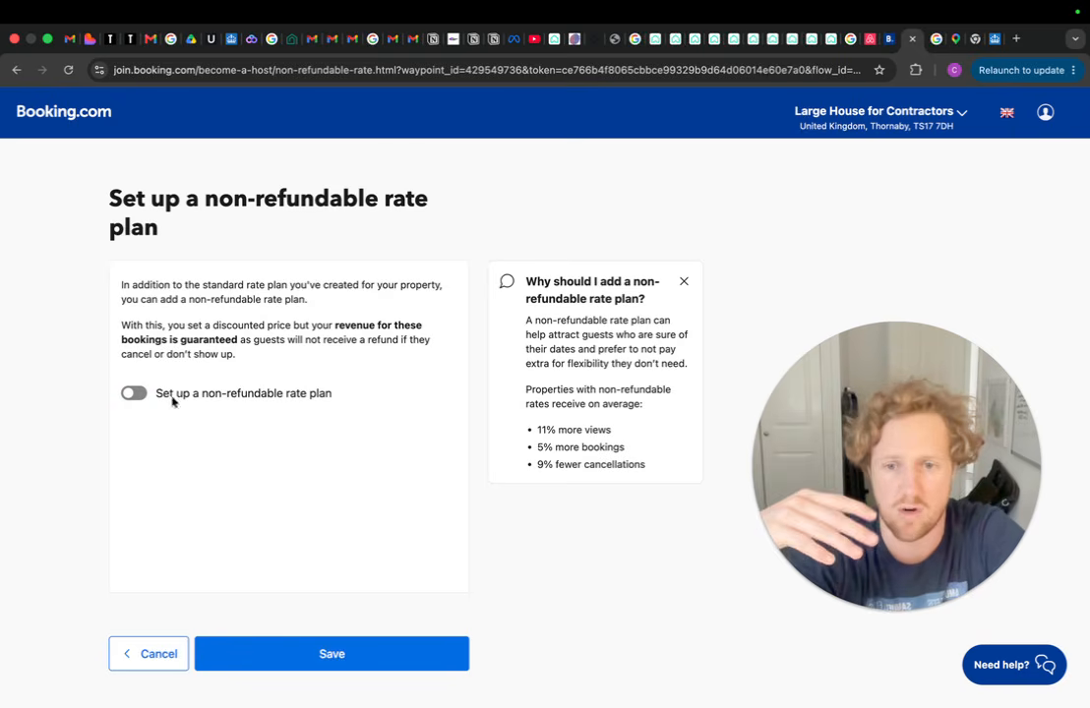
pyautogui.click(333, 657)
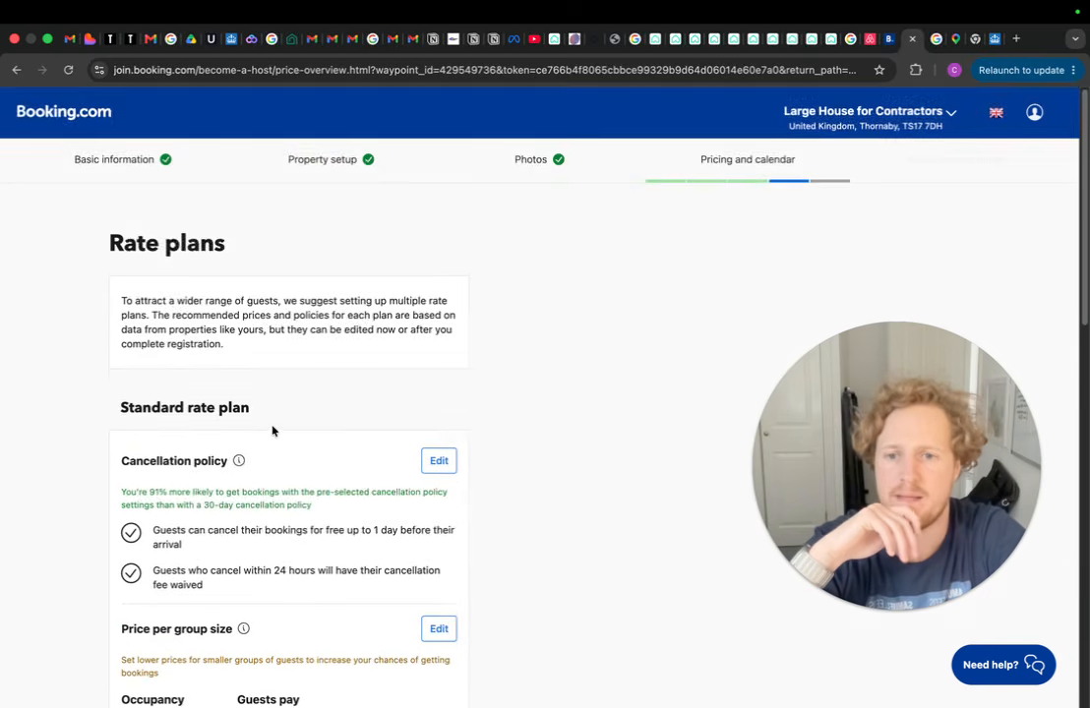
# Open the weekly rate plan for editing
pyautogui.scroll(-5, 272, 431)
pyautogui.scroll(-14, 272, 430)
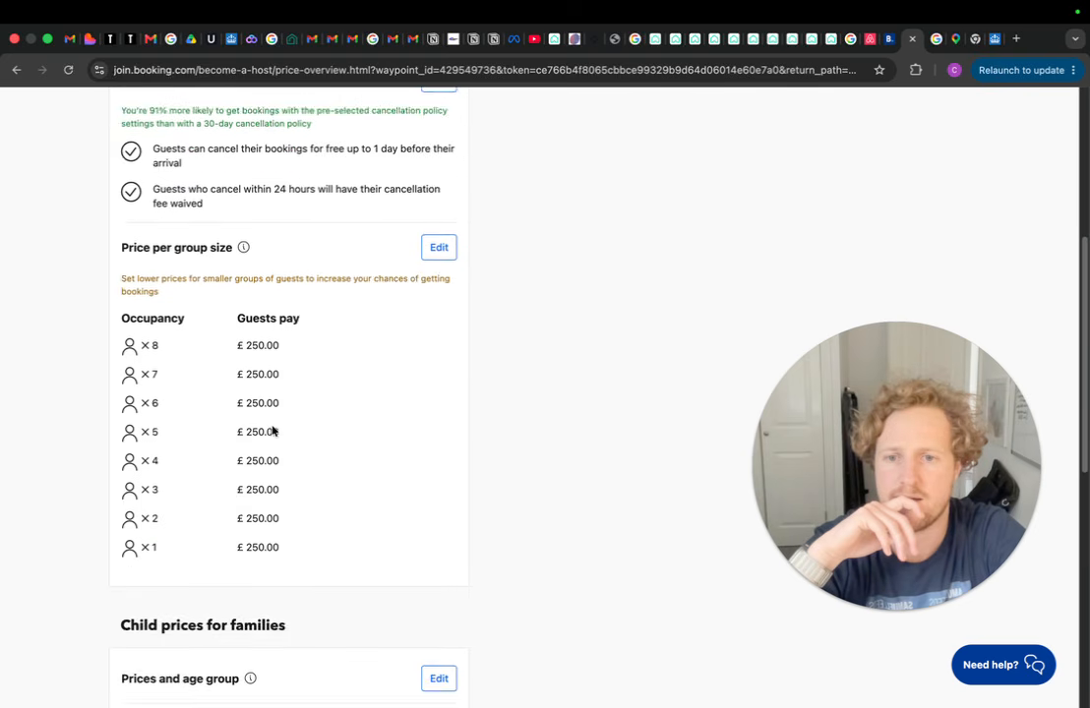
pyautogui.scroll(-1, 252, 425)
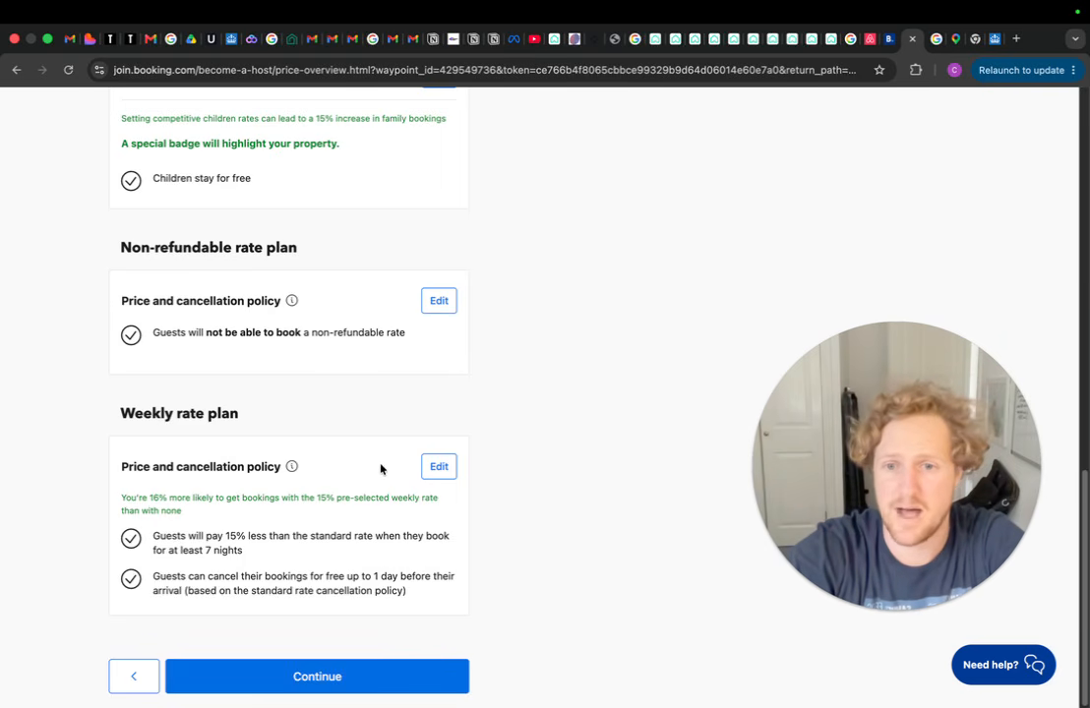
pyautogui.click(439, 468)
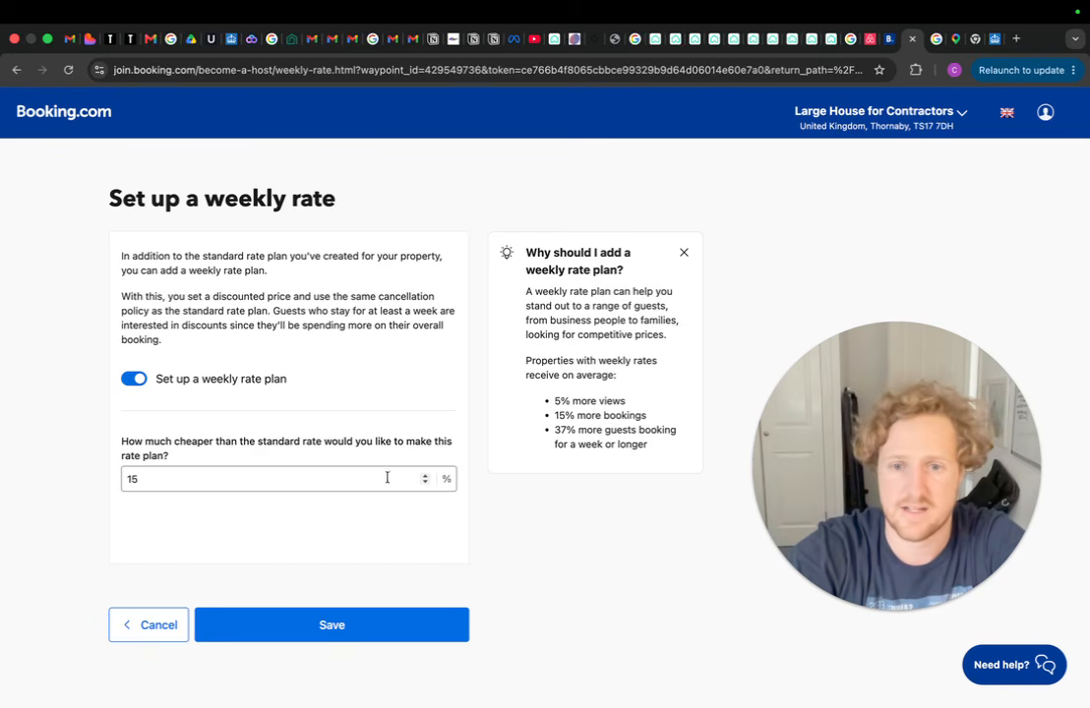
# Reduce the weekly rate discount to 10% for stays of 7+ nights and save
pyautogui.click(425, 483)
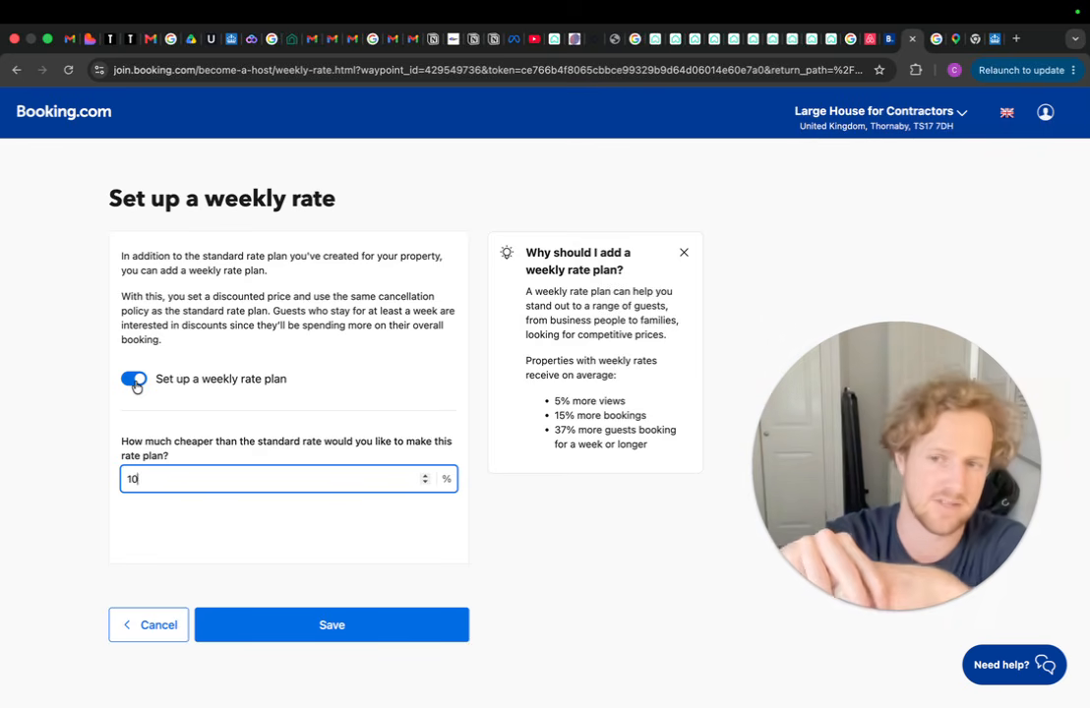
pyautogui.click(276, 633)
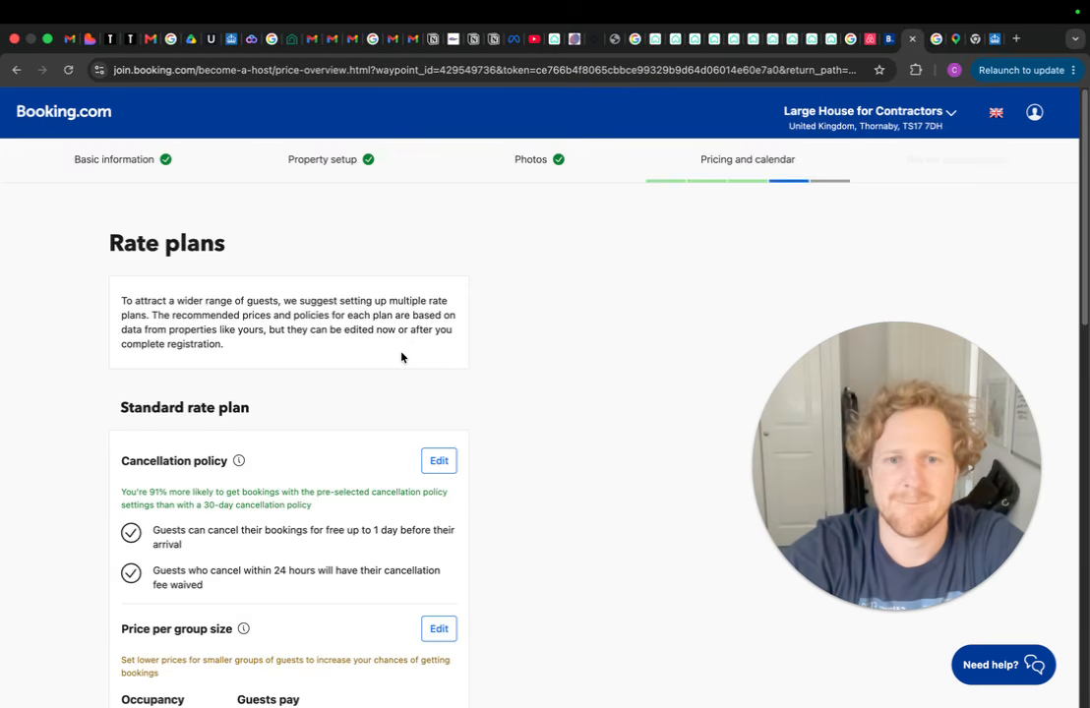
pyautogui.scroll(-10, 359, 325)
pyautogui.scroll(-3, 354, 335)
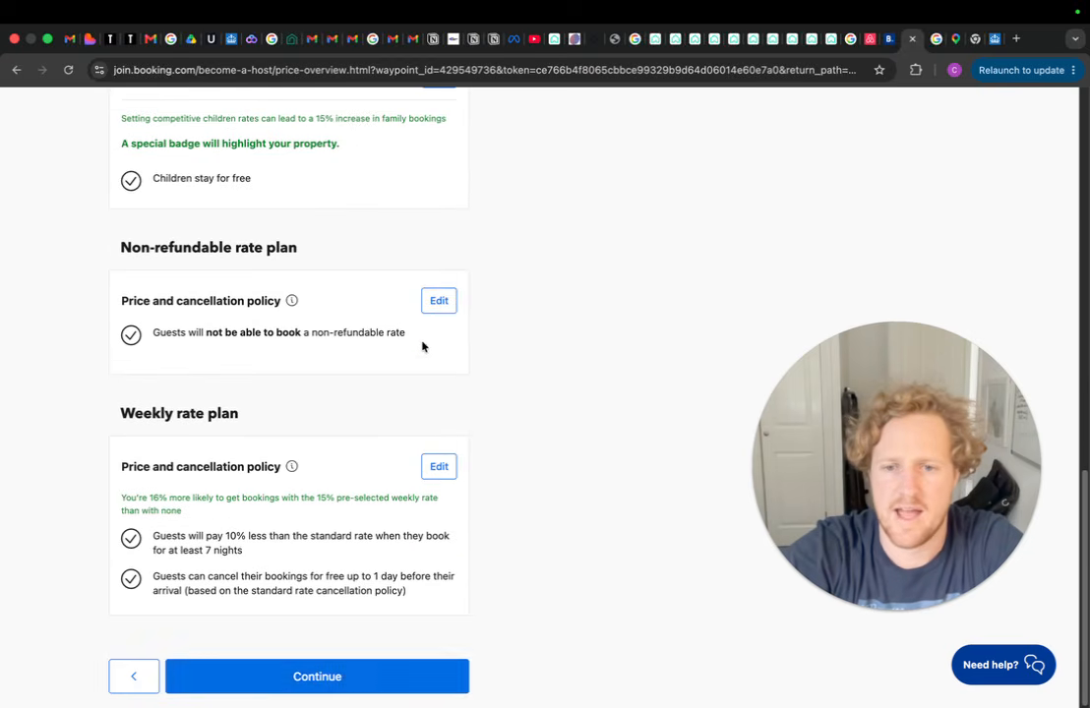
pyautogui.click(367, 684)
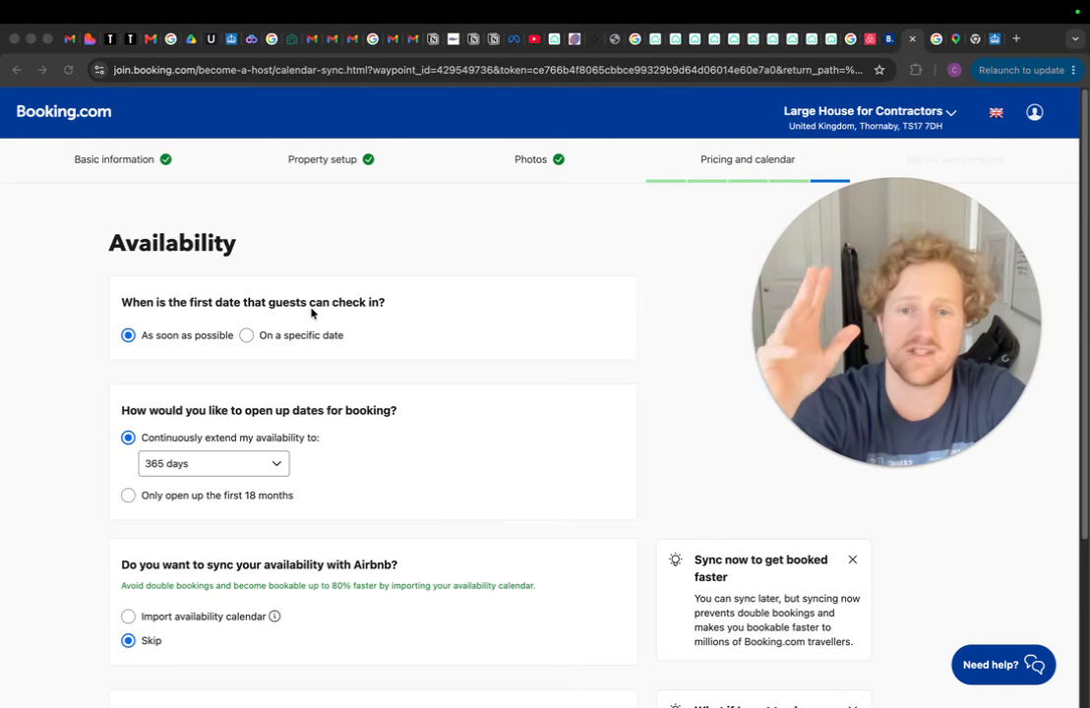
# Set the first check-in date to 15 June 2026
pyautogui.click(245, 339)
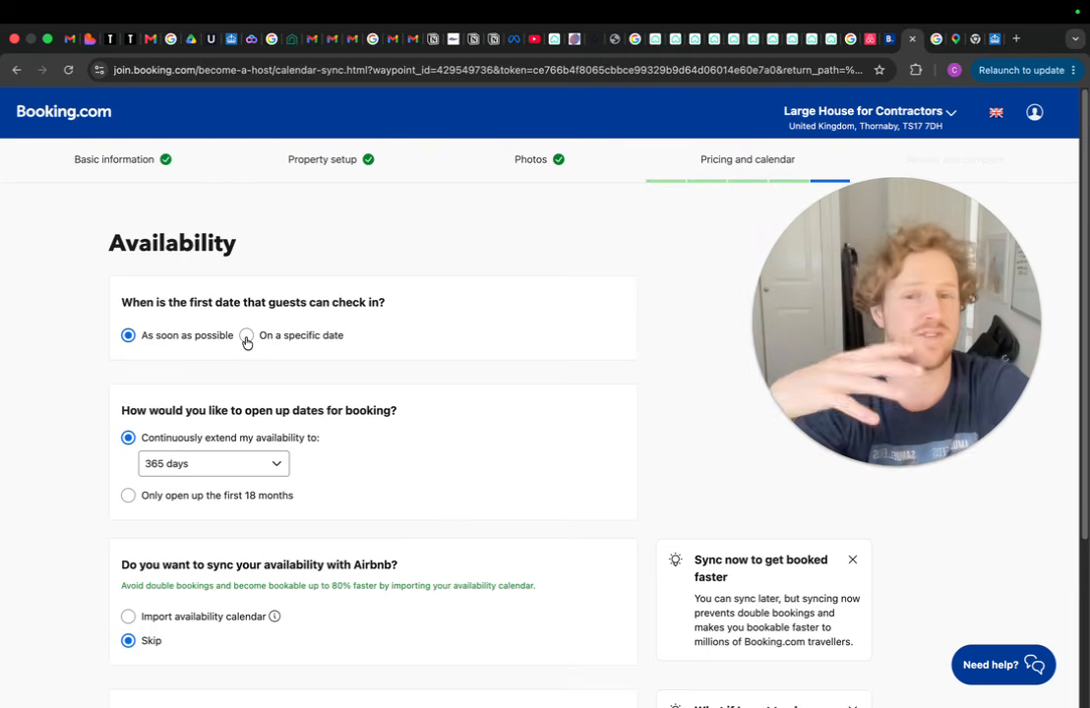
pyautogui.click(246, 337)
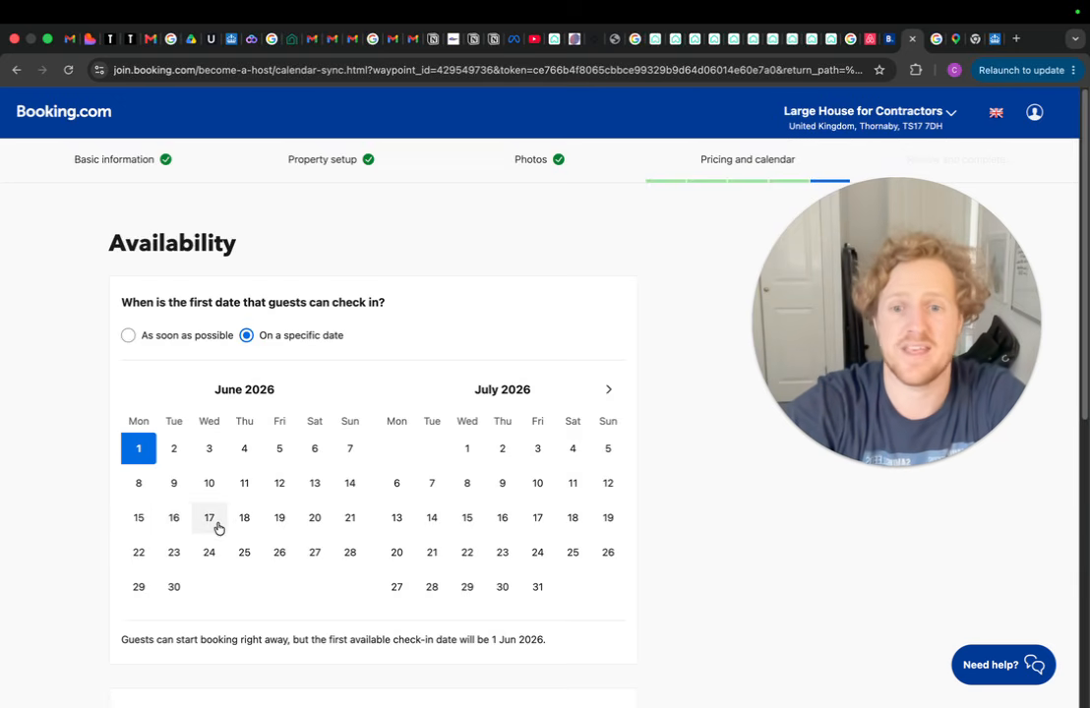
pyautogui.click(140, 521)
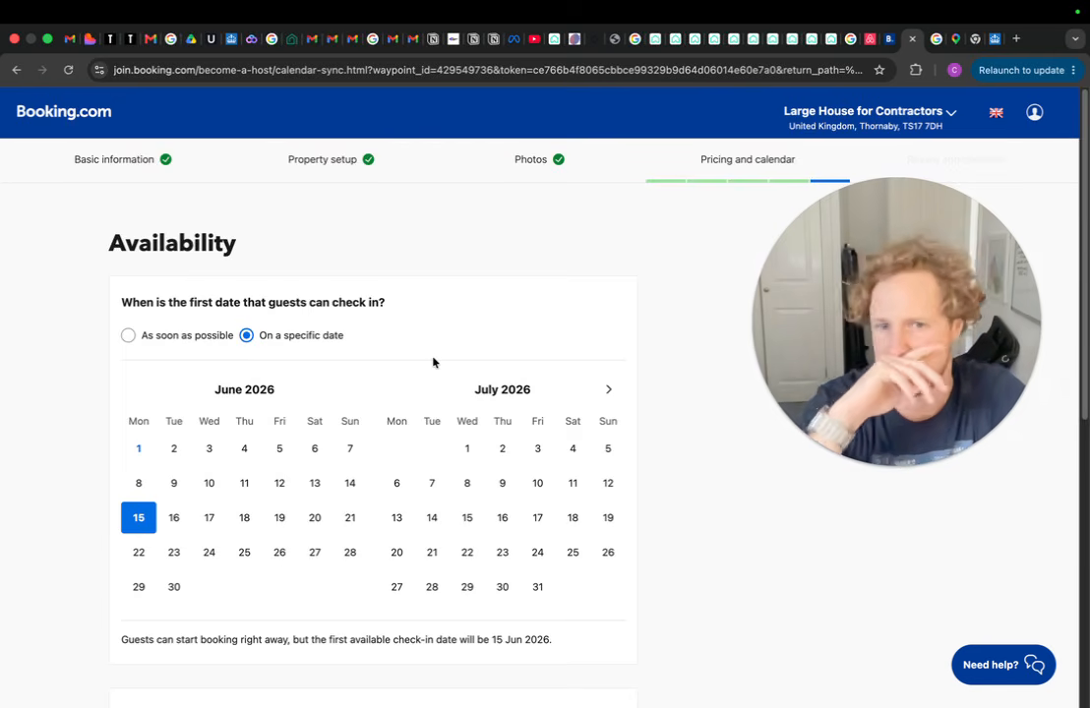
# Extend the calendar availability 60 days ahead
pyautogui.scroll(-5, 433, 362)
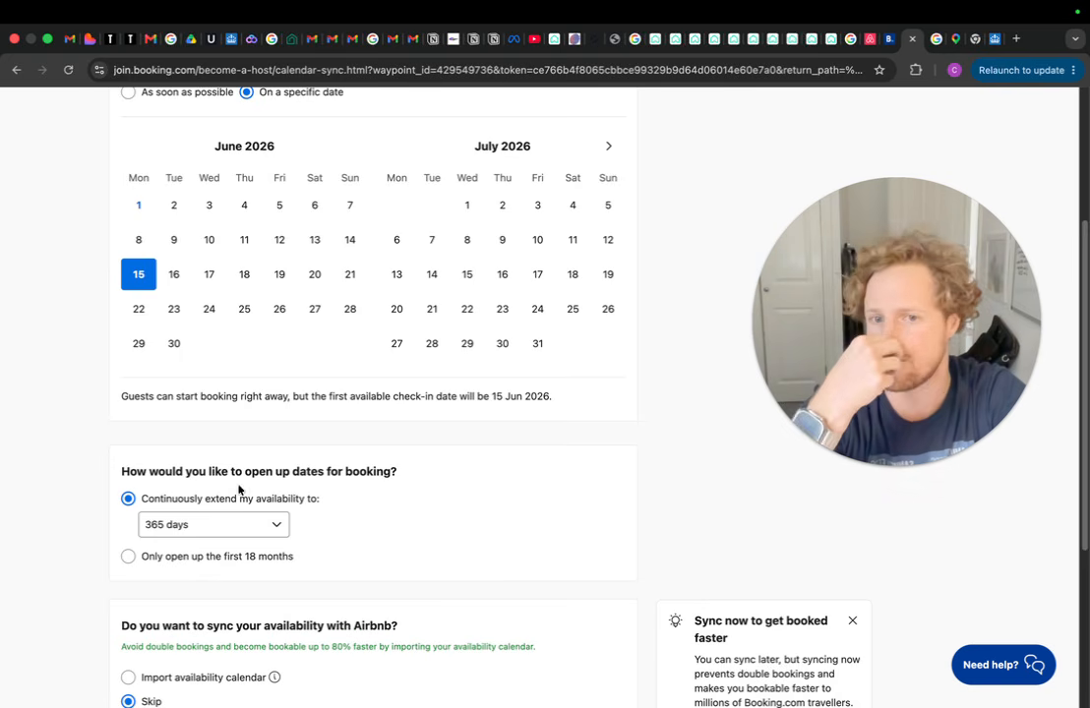
pyautogui.click(275, 524)
pyautogui.click(201, 470)
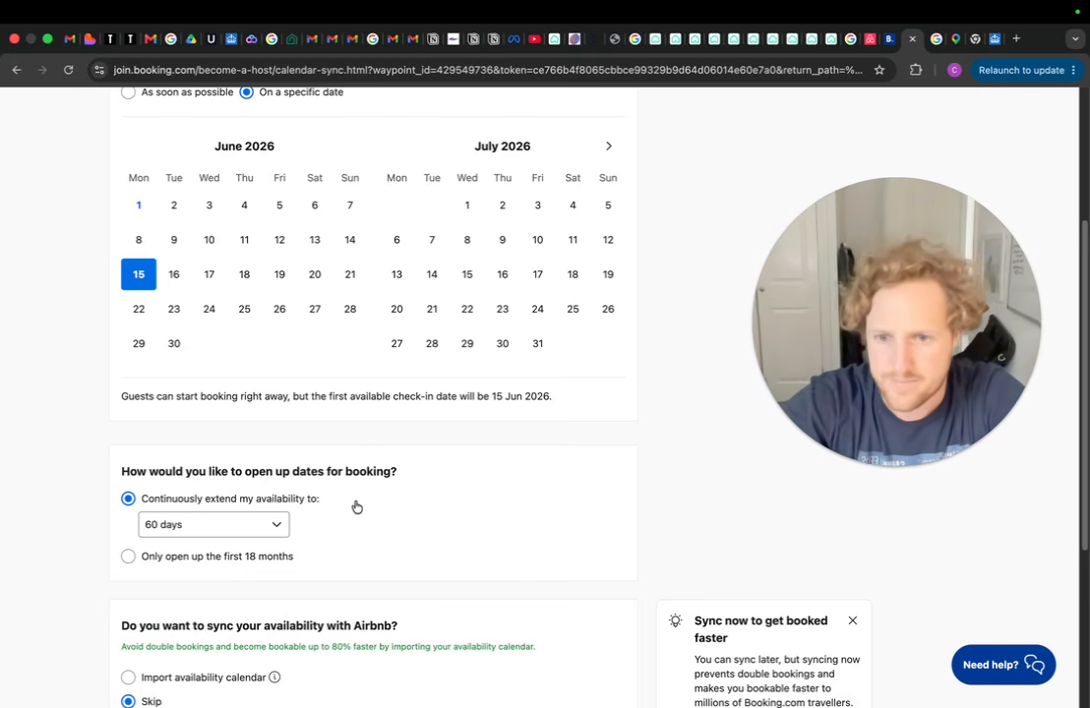
pyautogui.scroll(-5, 360, 509)
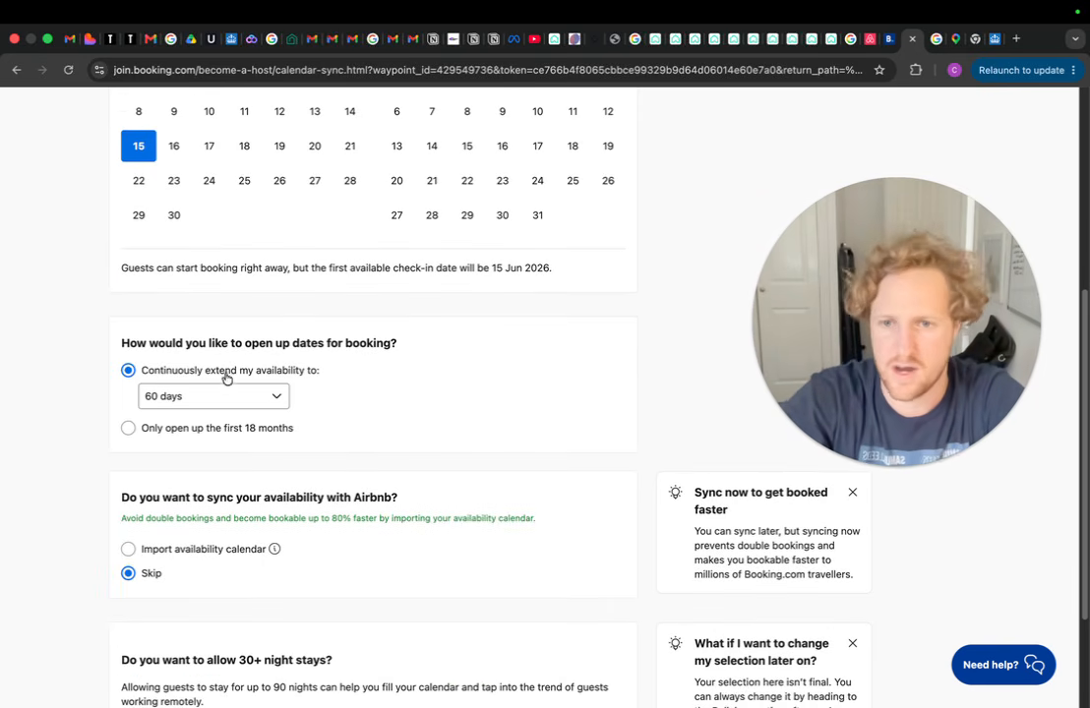
pyautogui.scroll(-5, 228, 406)
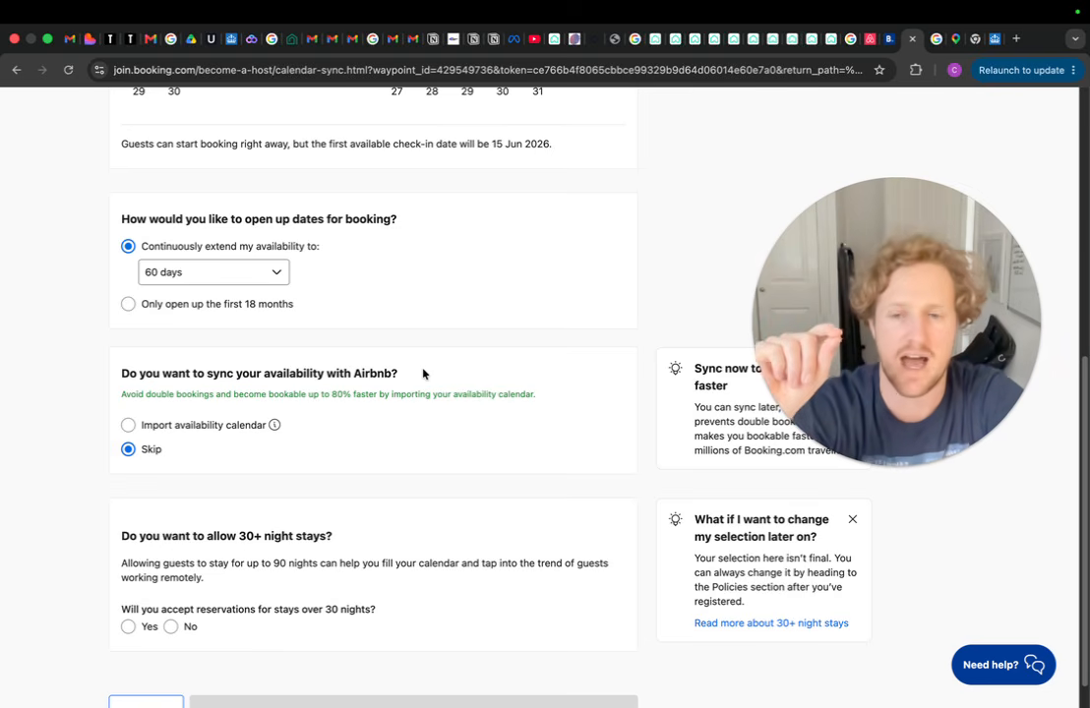
pyautogui.moveTo(861, 331); pyautogui.dragTo(878, 264)
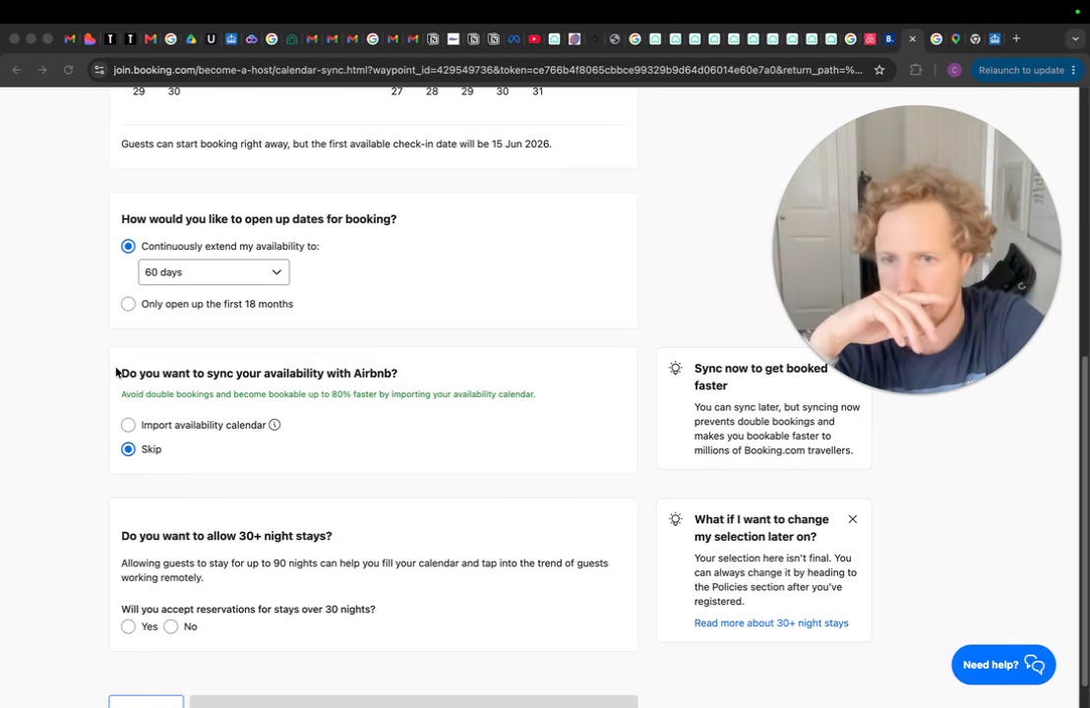
# Skip syncing an Airbnb availability calendar
pyautogui.click(128, 426)
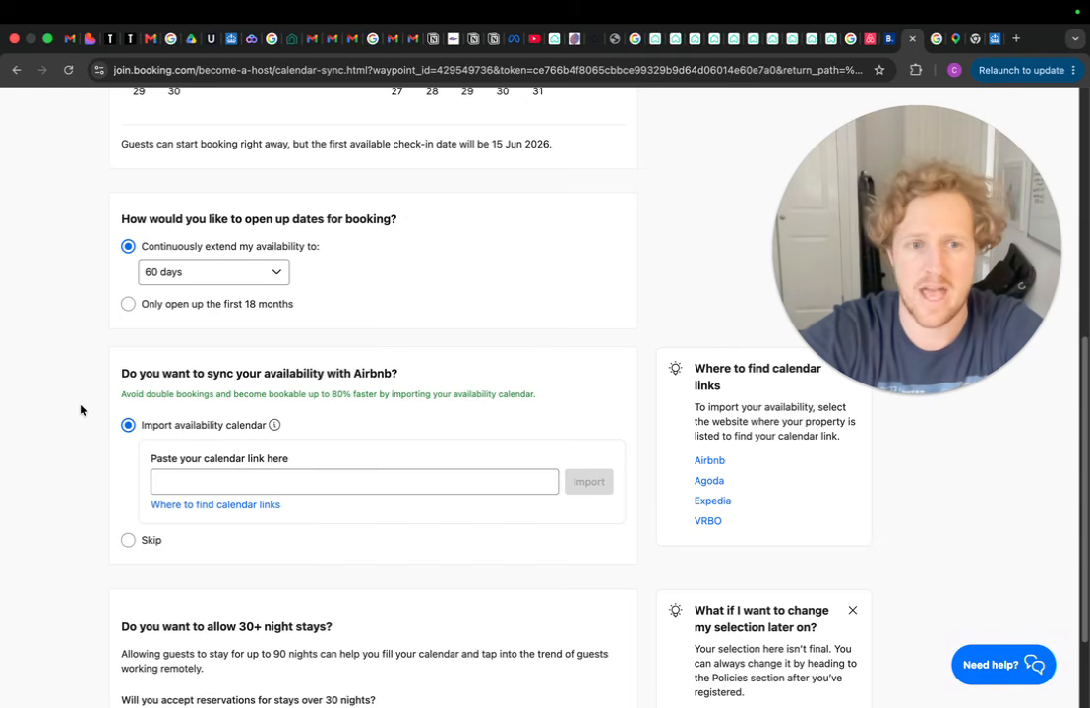
pyautogui.scroll(-1, 295, 407)
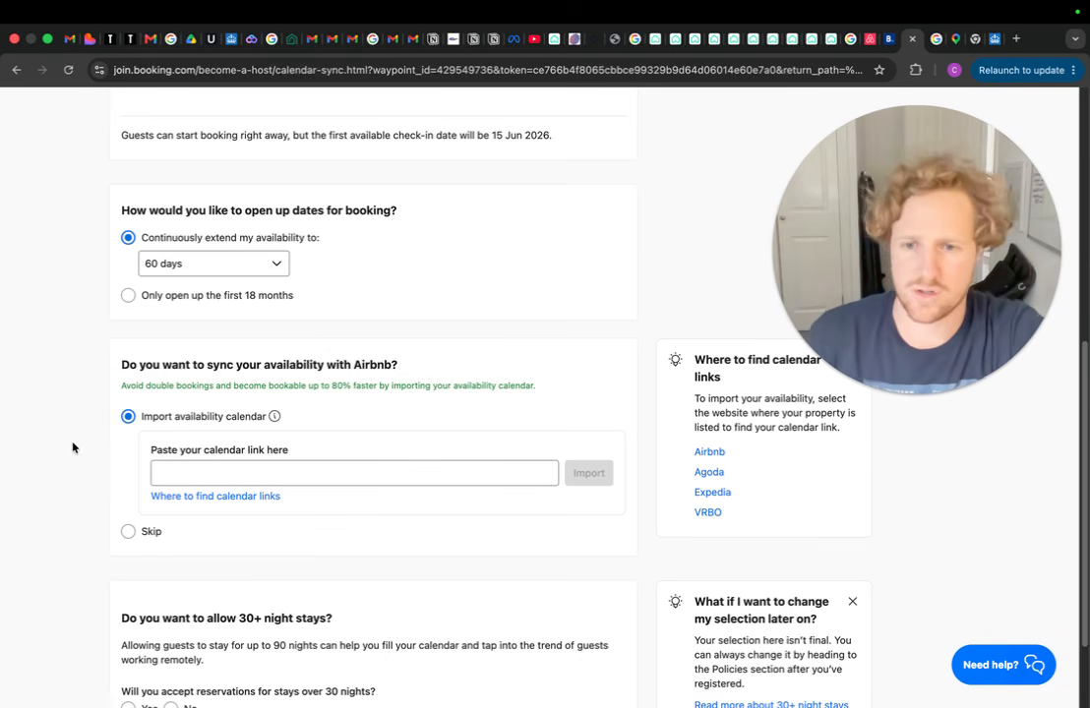
pyautogui.scroll(-1, 72, 448)
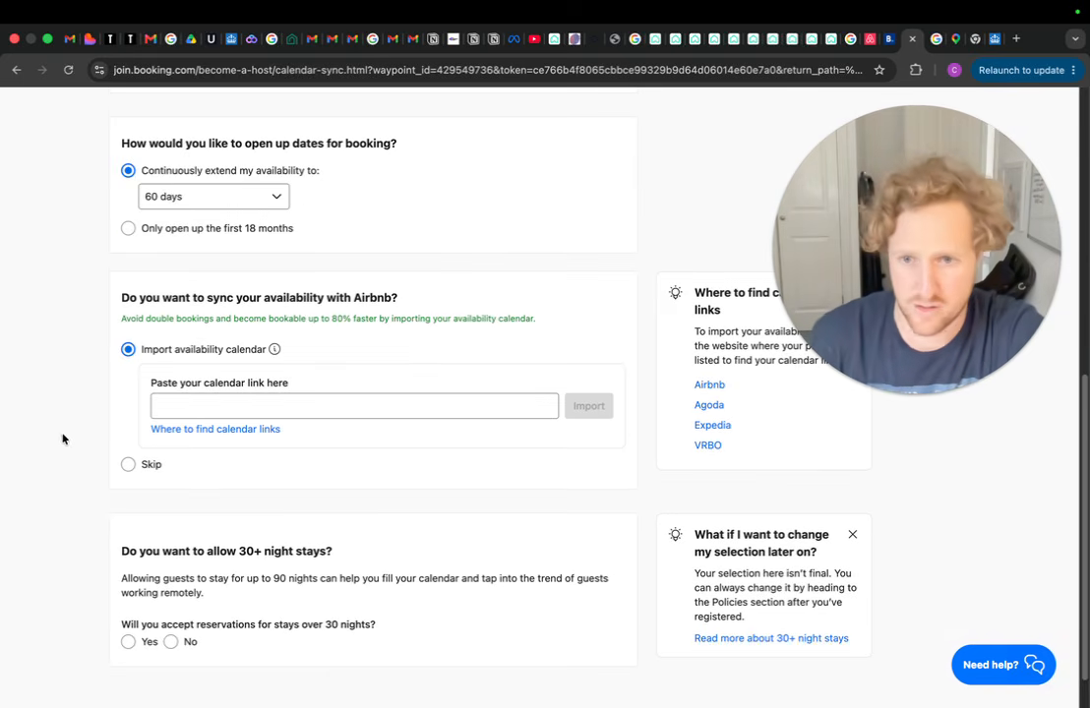
pyautogui.click(129, 464)
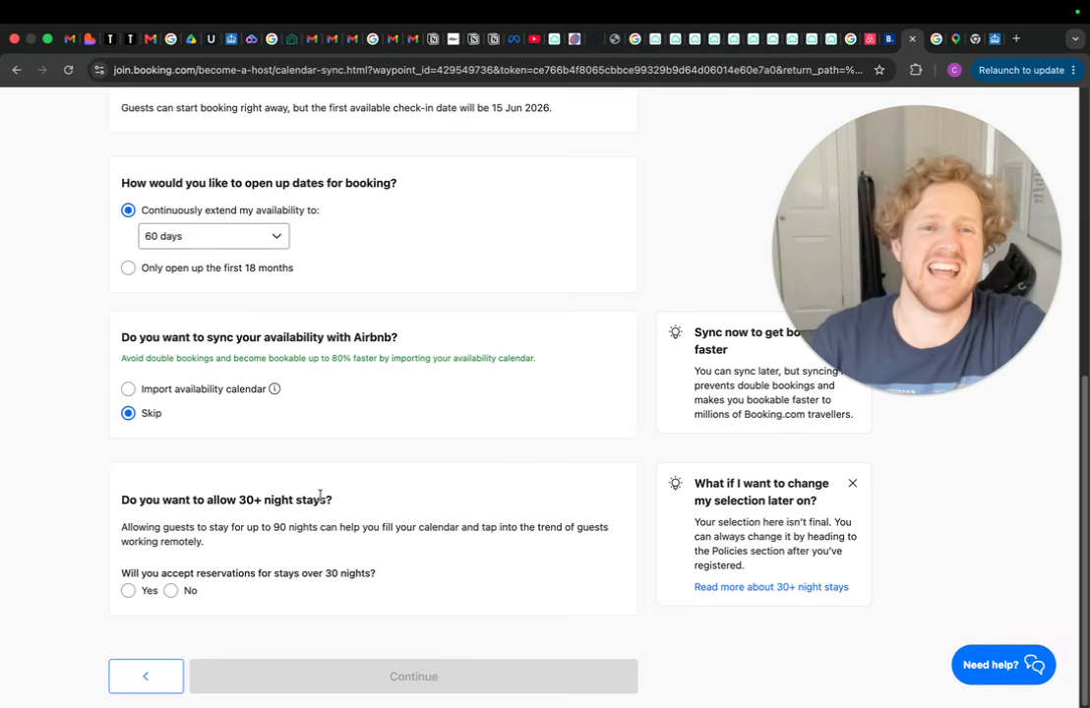
# Accept stays over 30 nights with a 90-night maximum, then continue
pyautogui.click(129, 593)
pyautogui.scroll(-1, 261, 546)
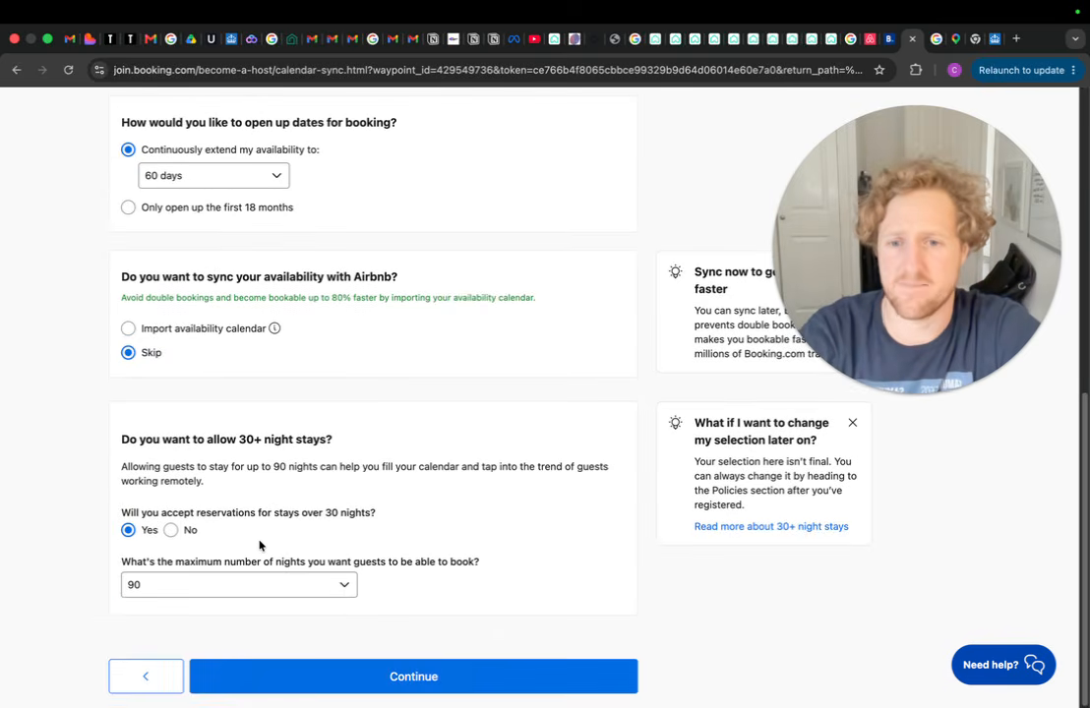
pyautogui.click(344, 588)
pyautogui.click(224, 583)
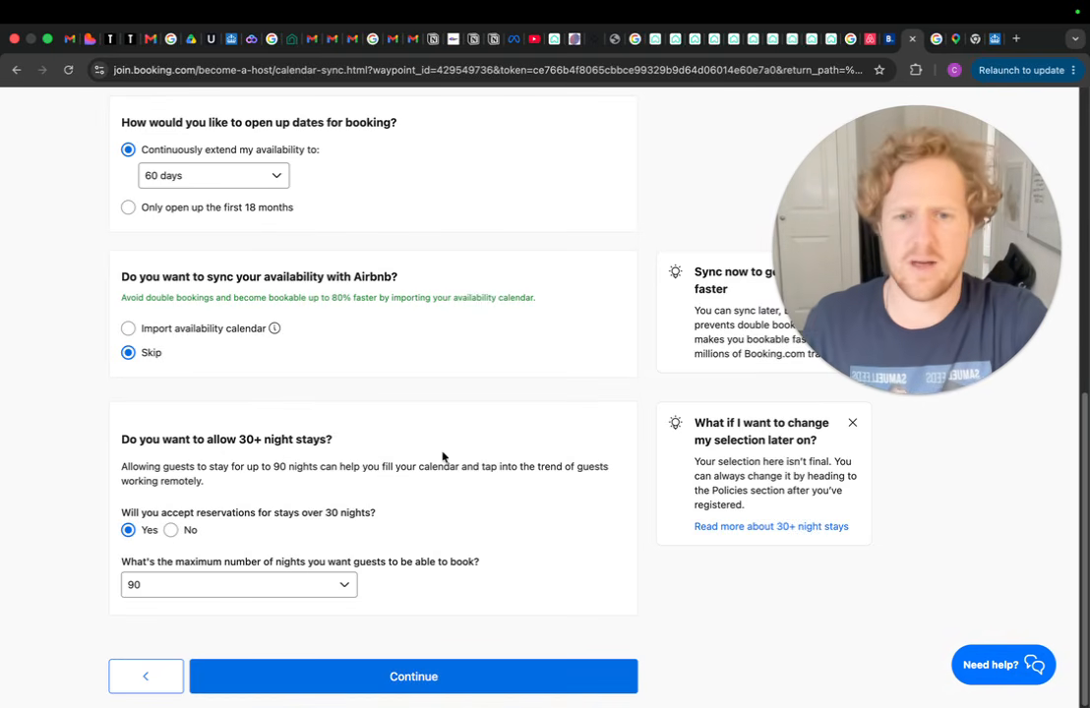
pyautogui.click(324, 588)
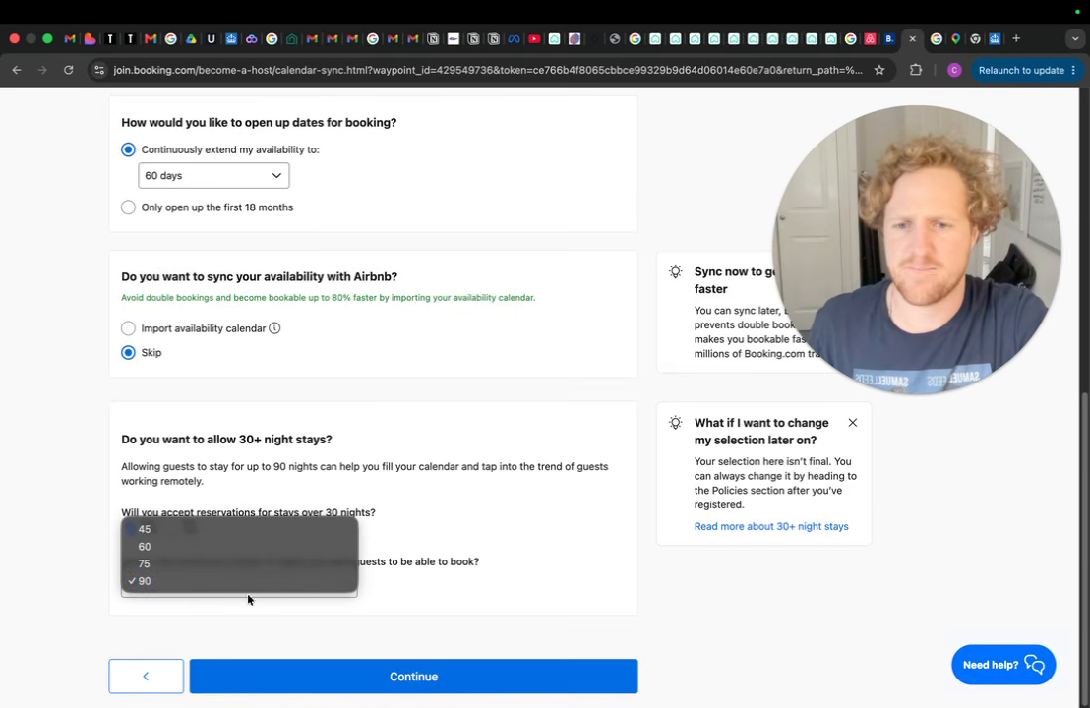
pyautogui.click(212, 582)
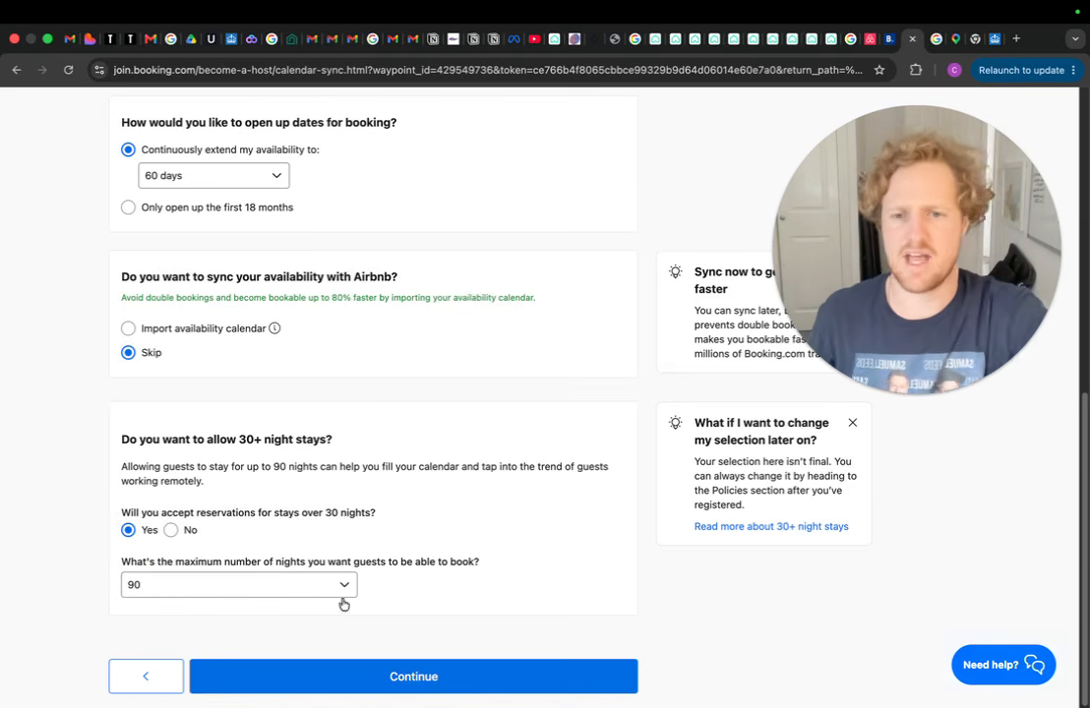
pyautogui.click(428, 677)
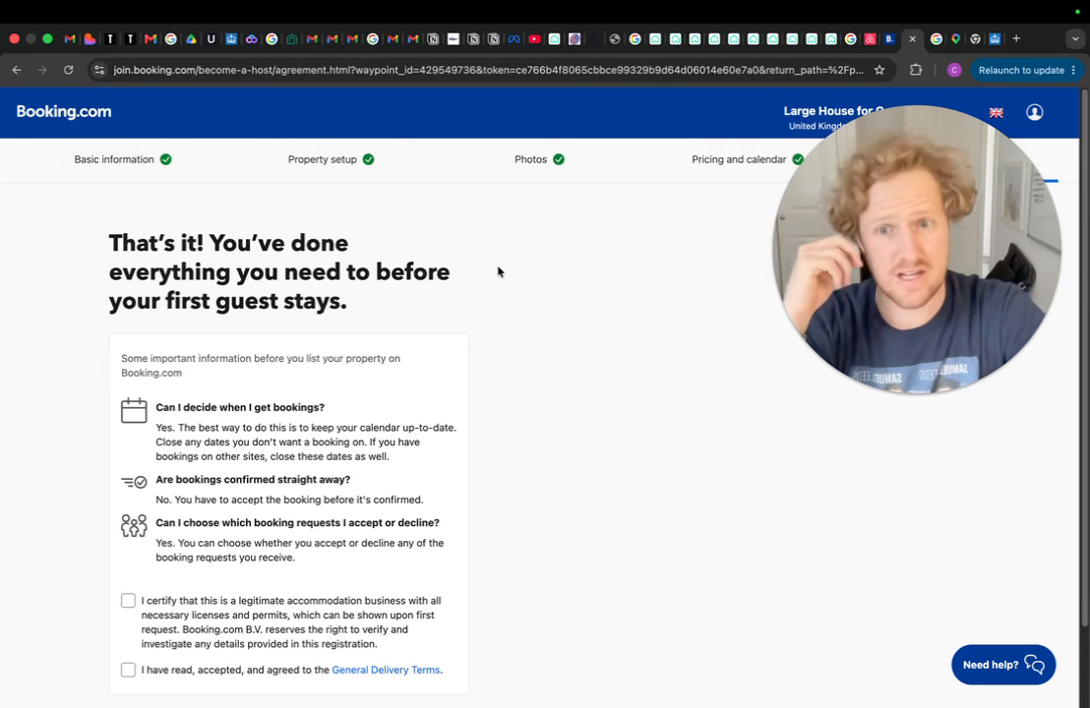
# Certify a legitimate accommodation business, agree to the General Delivery Terms, and open for bookings
pyautogui.scroll(-2, 478, 263)
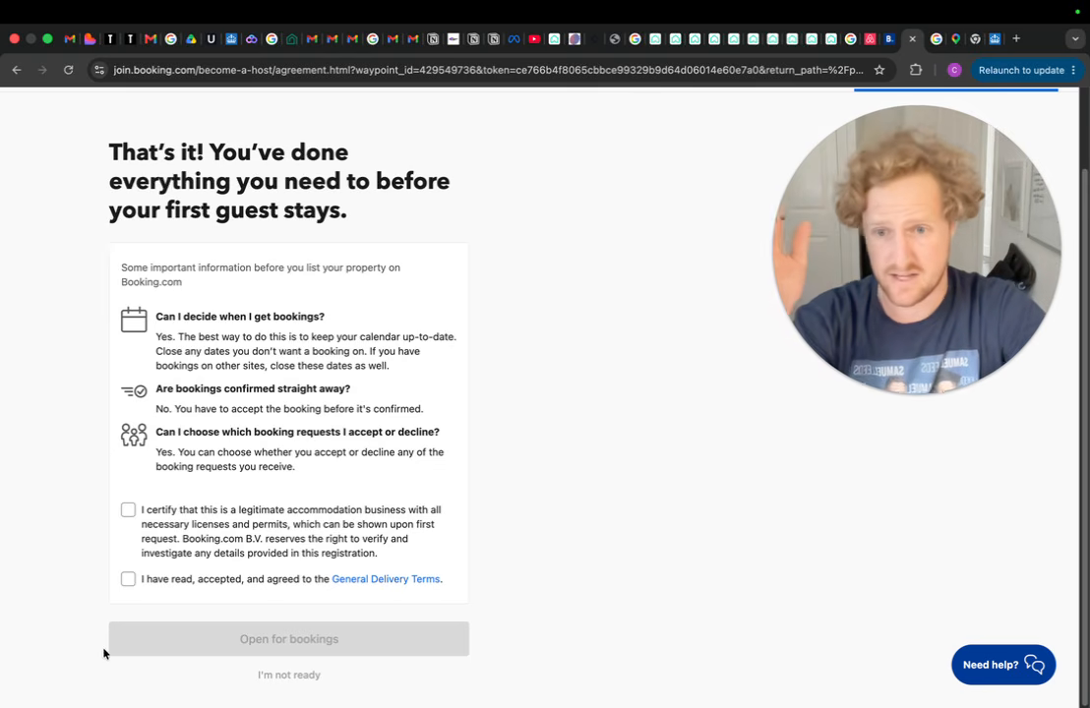
pyautogui.click(130, 511)
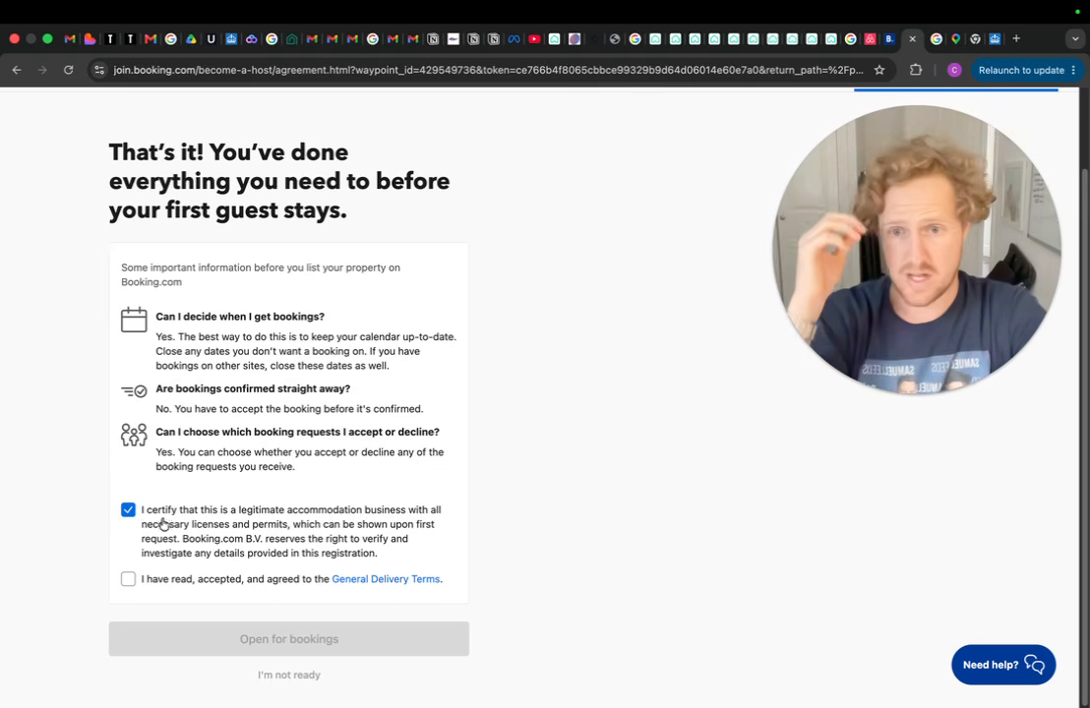
pyautogui.click(129, 583)
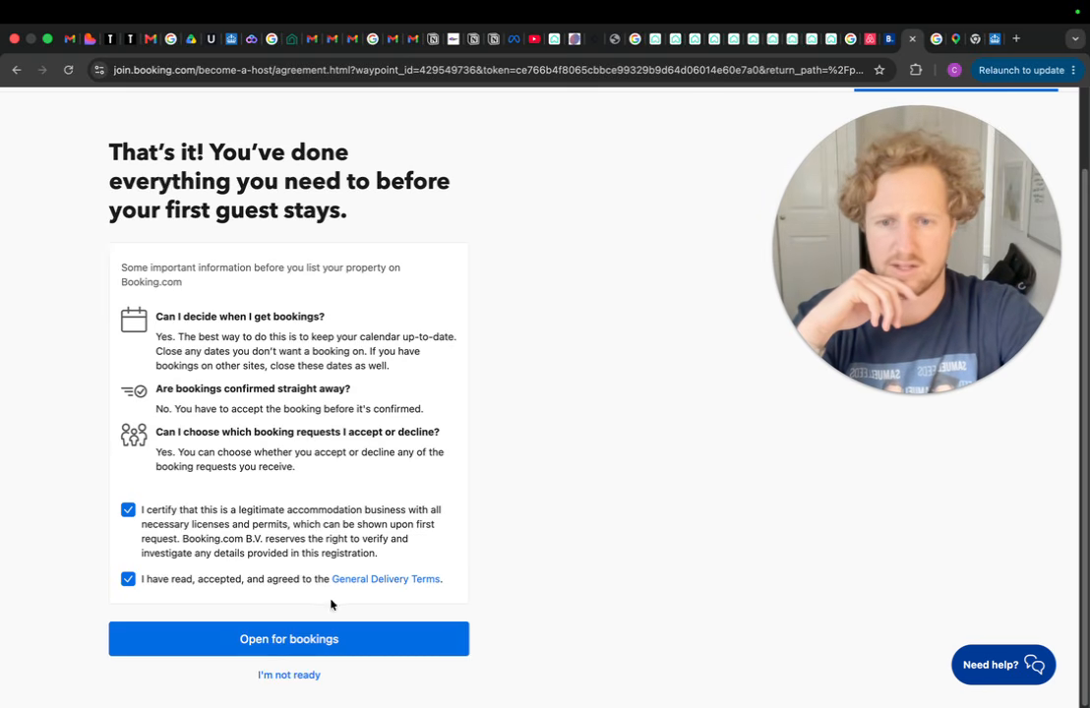
pyautogui.click(319, 648)
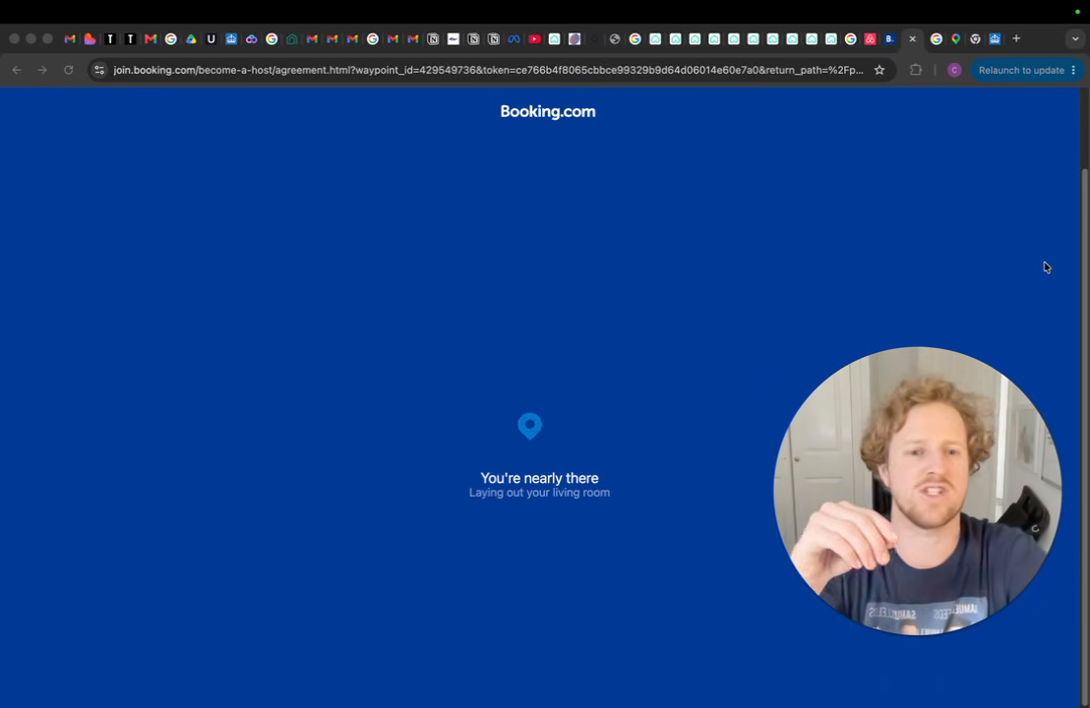
# Glance at the admin homepage tab, return, and dismiss the performance data tour tip
pyautogui.click(885, 41)
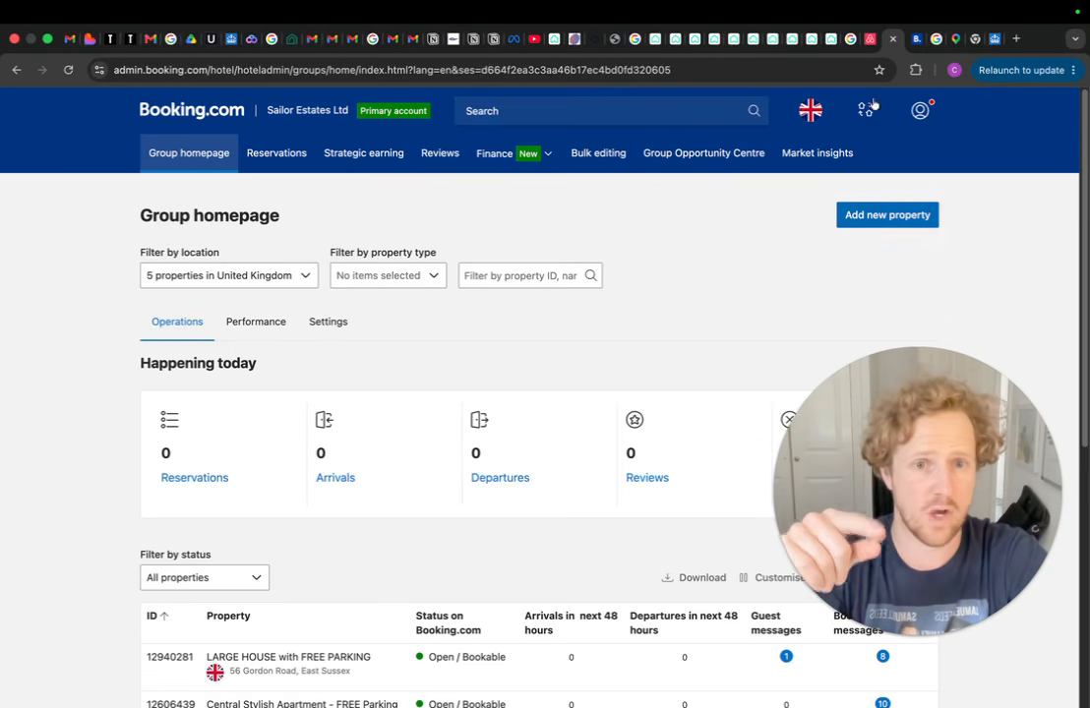
pyautogui.click(916, 39)
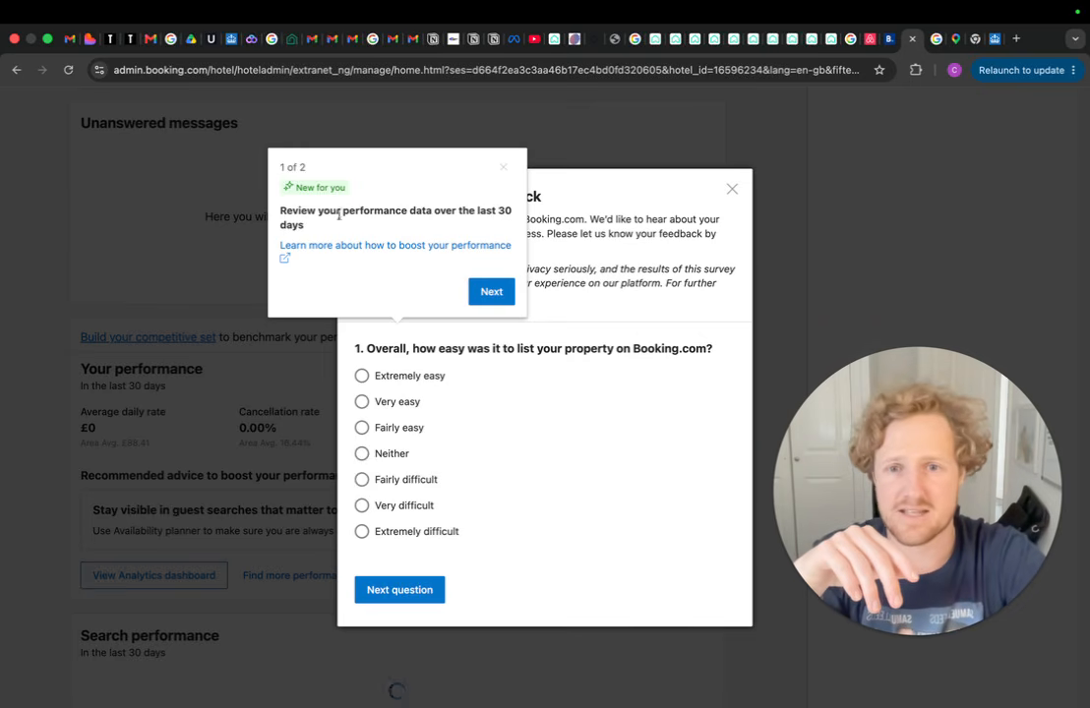
pyautogui.click(505, 171)
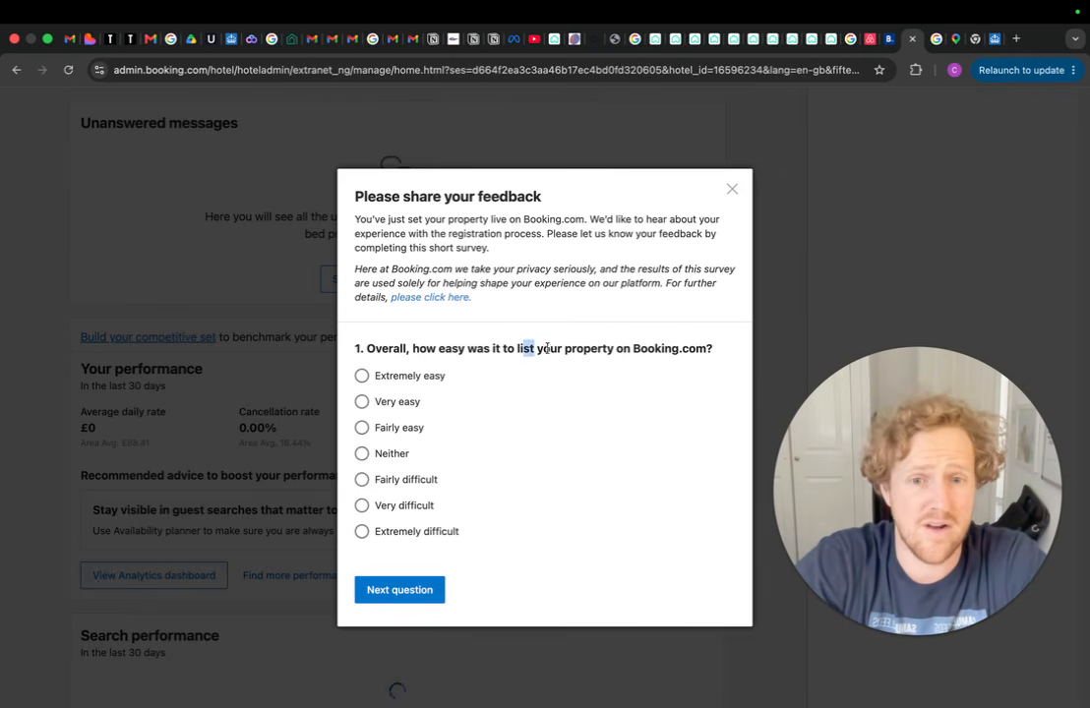
# Rate listing the property as 'Very easy' in the survey, then close it
pyautogui.click(362, 403)
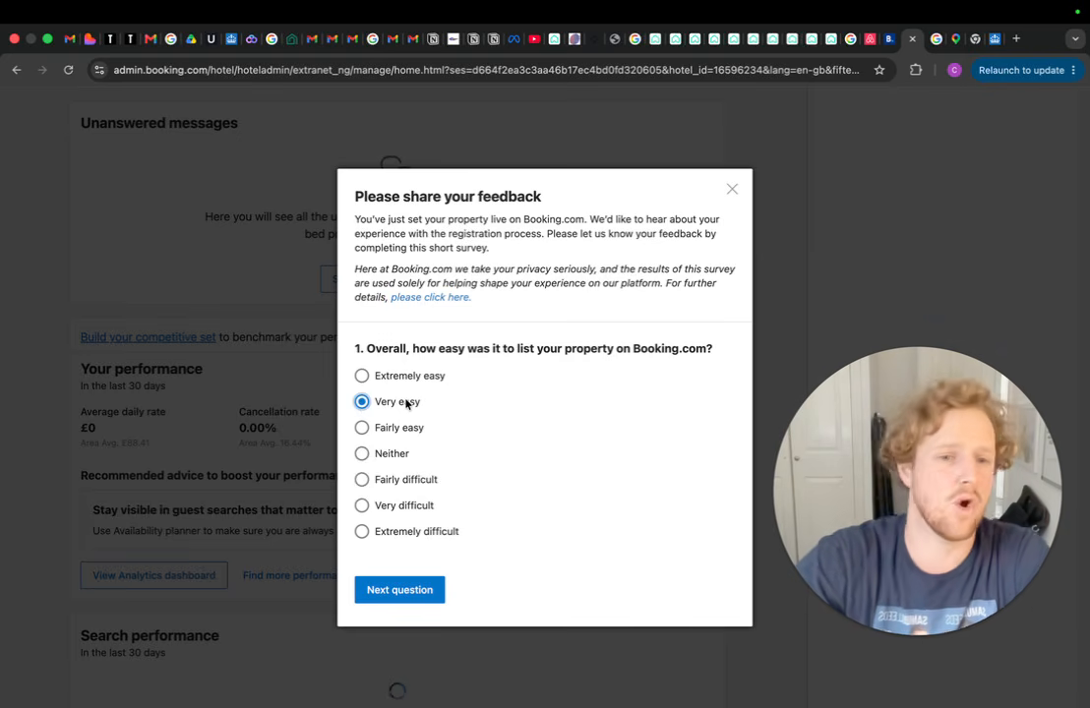
pyautogui.click(399, 597)
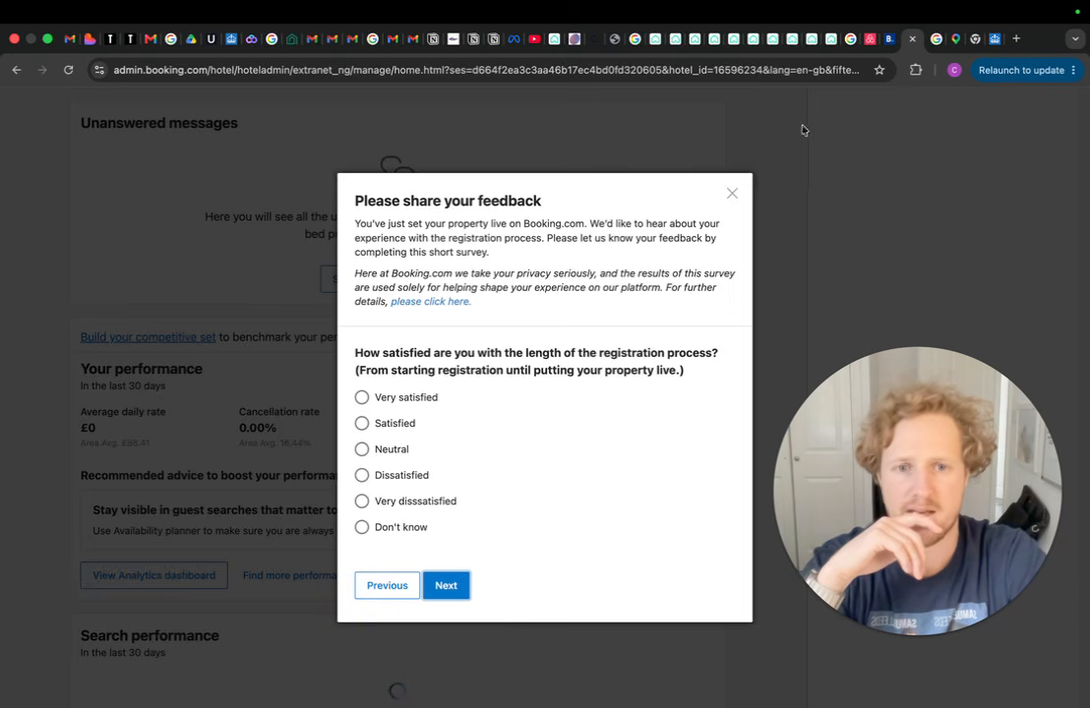
pyautogui.click(732, 194)
pyautogui.scroll(10, 571, 265)
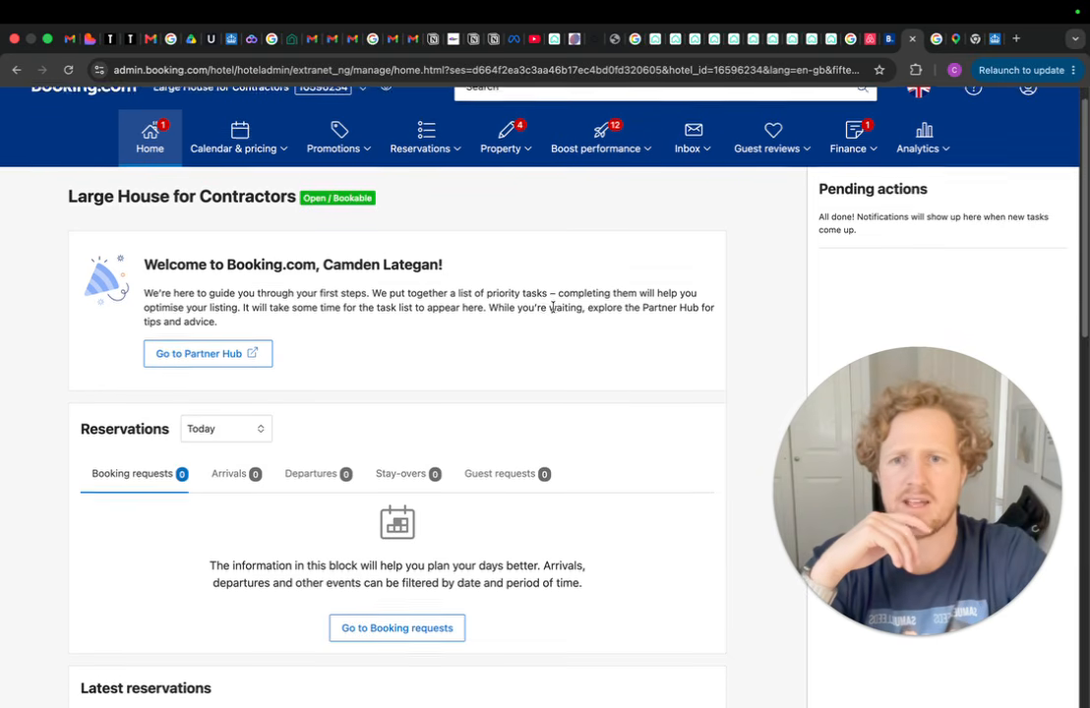
# Choose Property policies from the Property menu for Large House for Contractors
pyautogui.scroll(-10, 413, 195)
pyautogui.scroll(10, 443, 236)
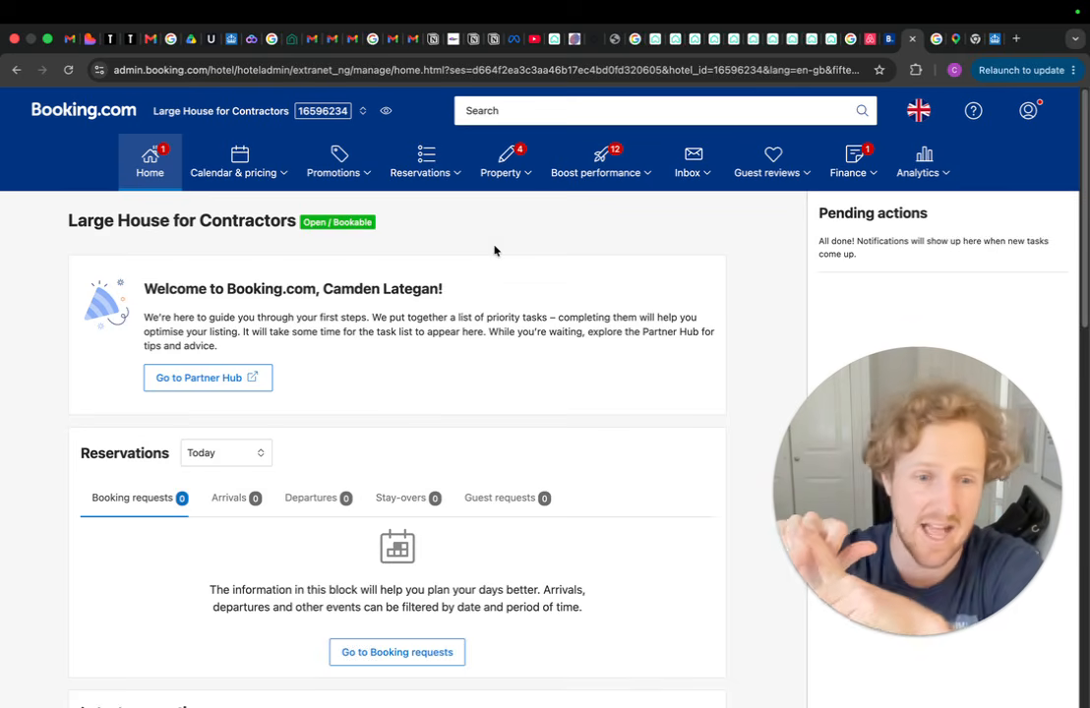
pyautogui.click(529, 181)
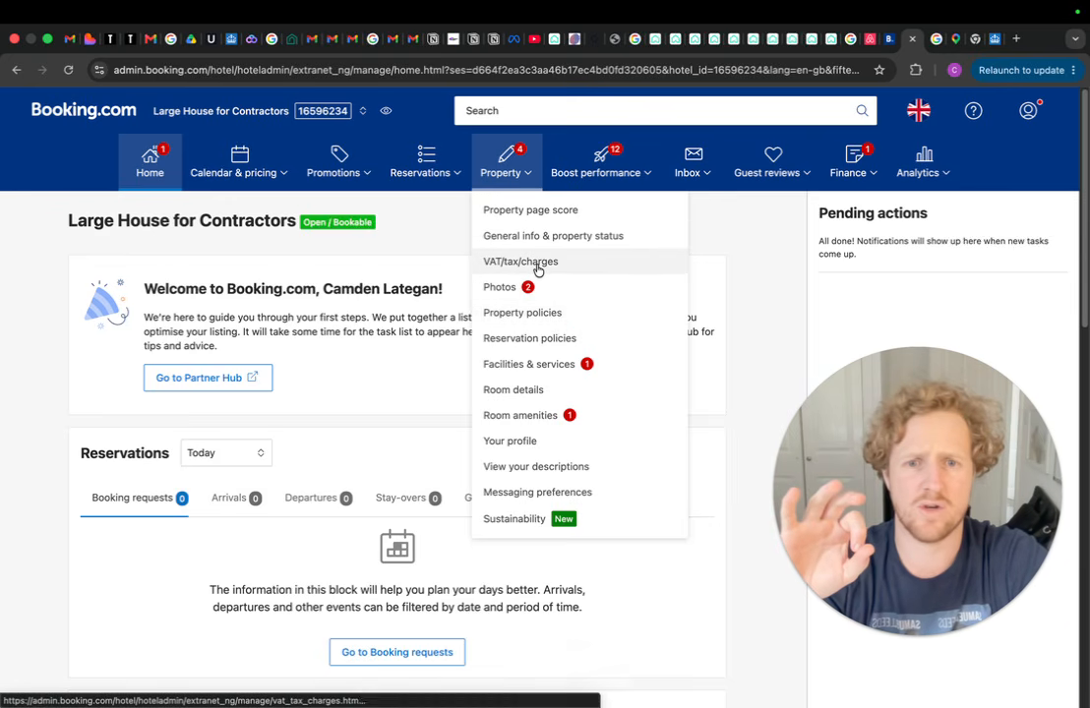
pyautogui.click(584, 315)
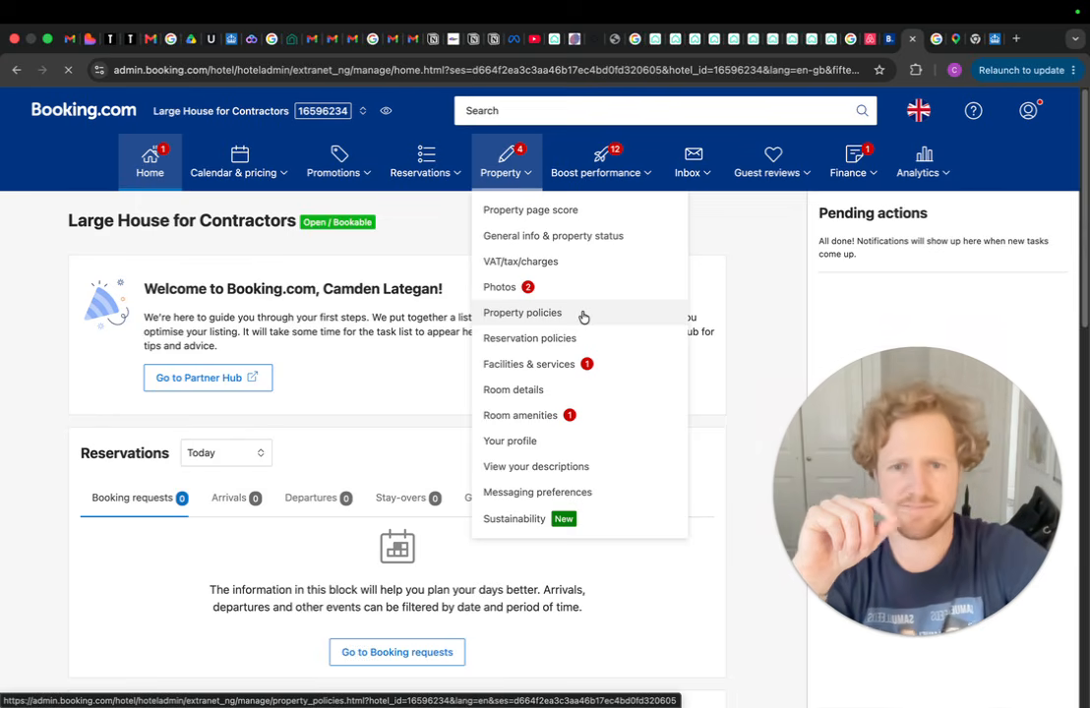
# Scroll through the child and cash-payment policies, then edit the Additional fees & charges card
pyautogui.scroll(-3, 580, 329)
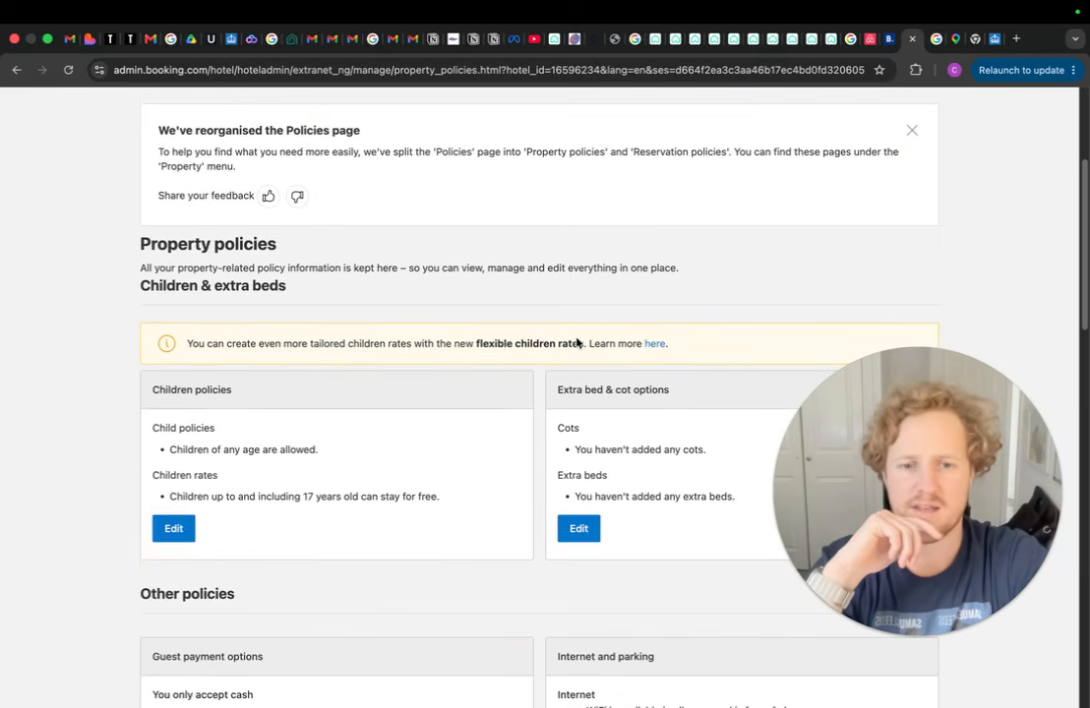
pyautogui.scroll(-3, 577, 342)
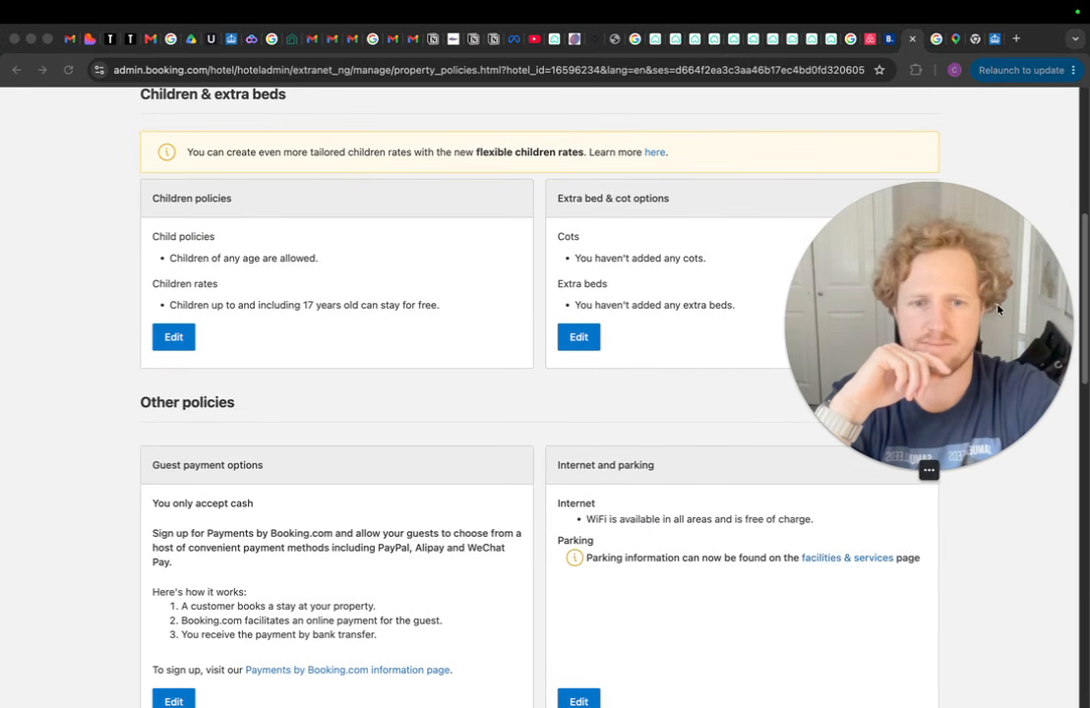
pyautogui.scroll(7, 463, 289)
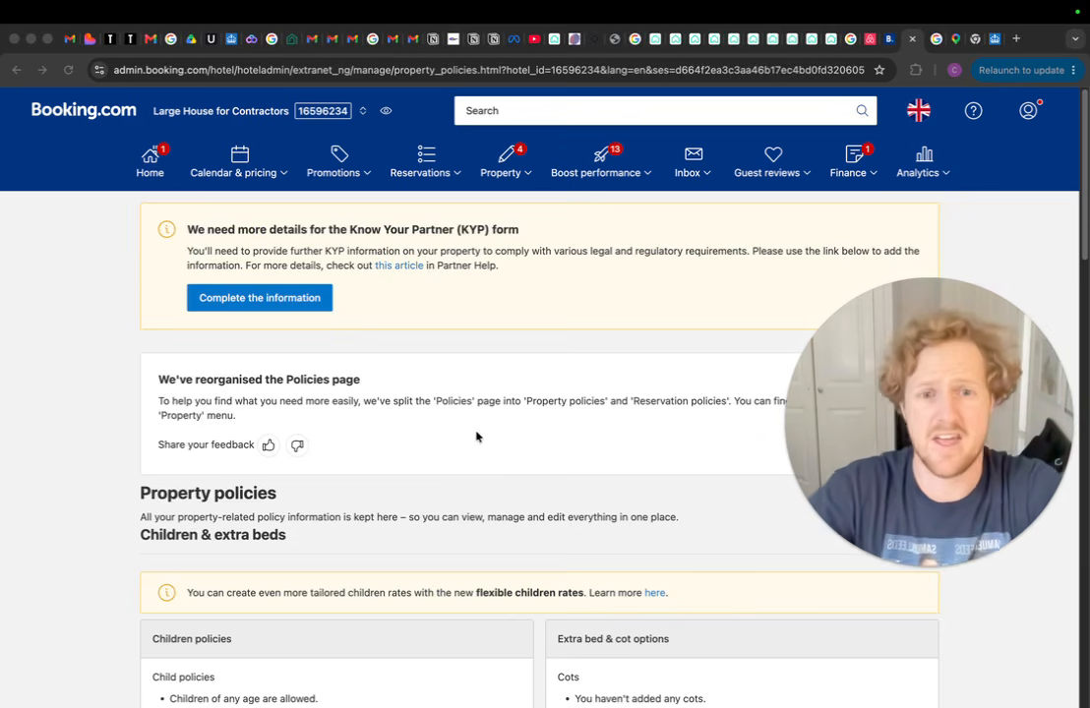
pyautogui.scroll(-5, 482, 423)
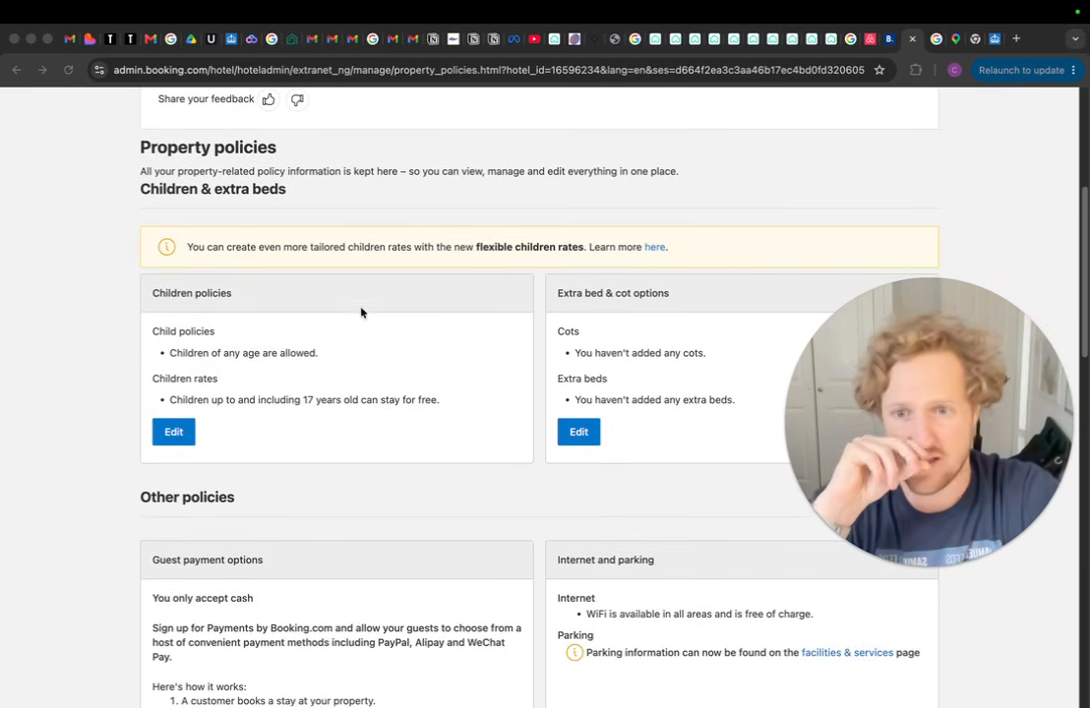
pyautogui.scroll(-6, 407, 358)
pyautogui.scroll(-4, 530, 337)
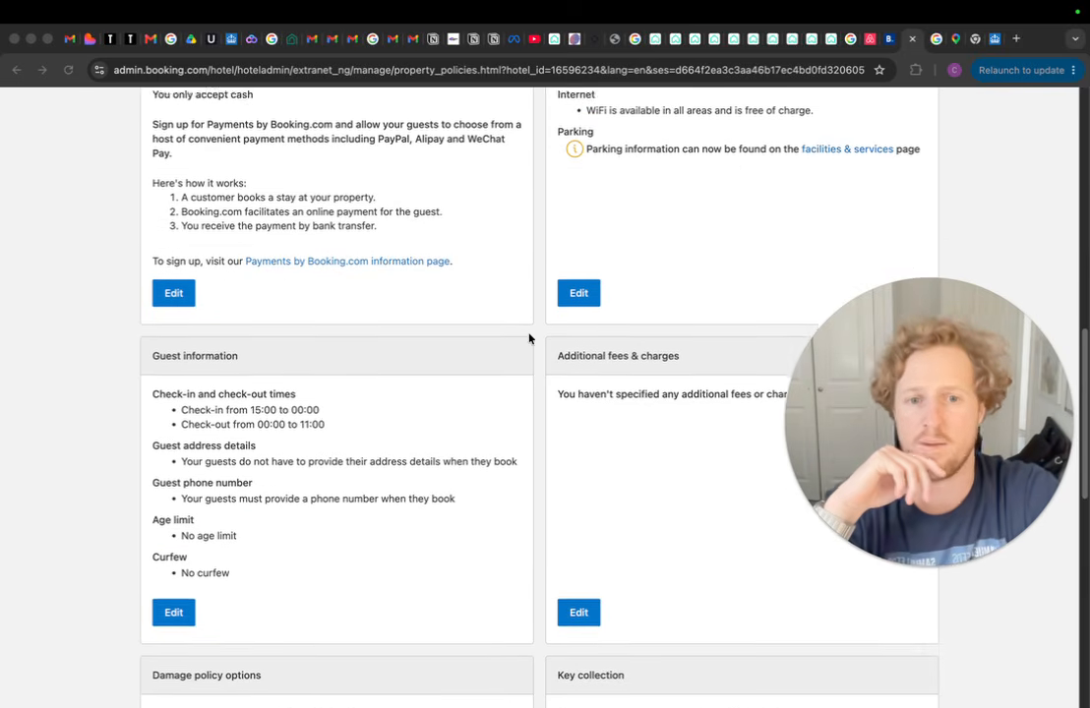
pyautogui.scroll(15, 575, 382)
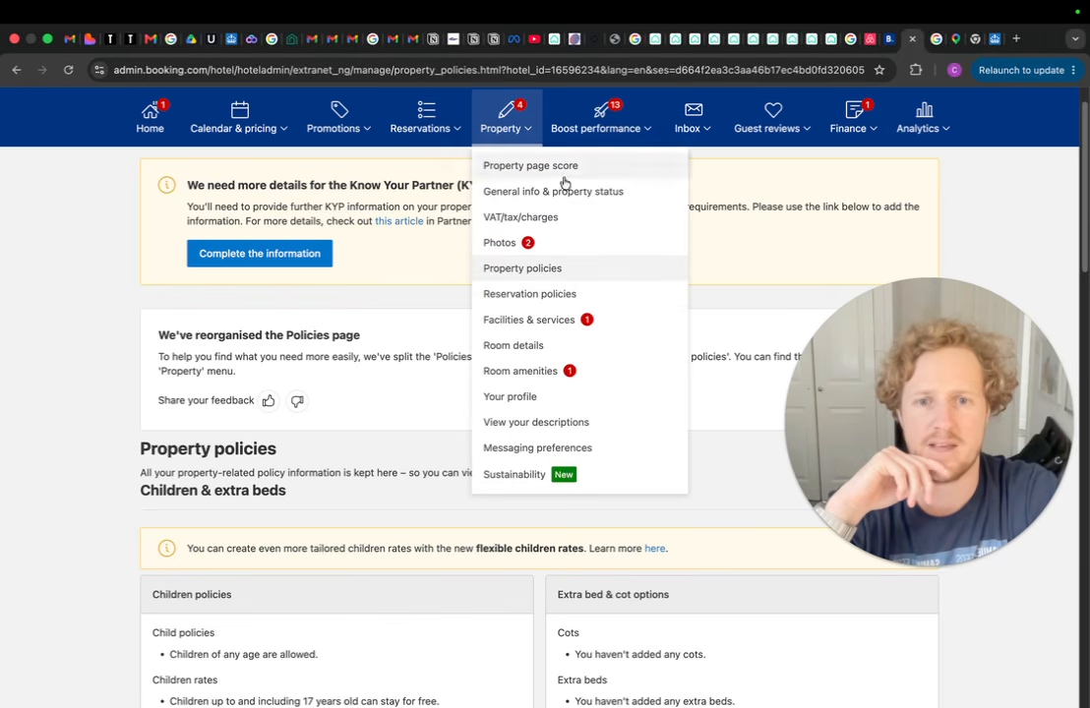
pyautogui.scroll(-15, 105, 315)
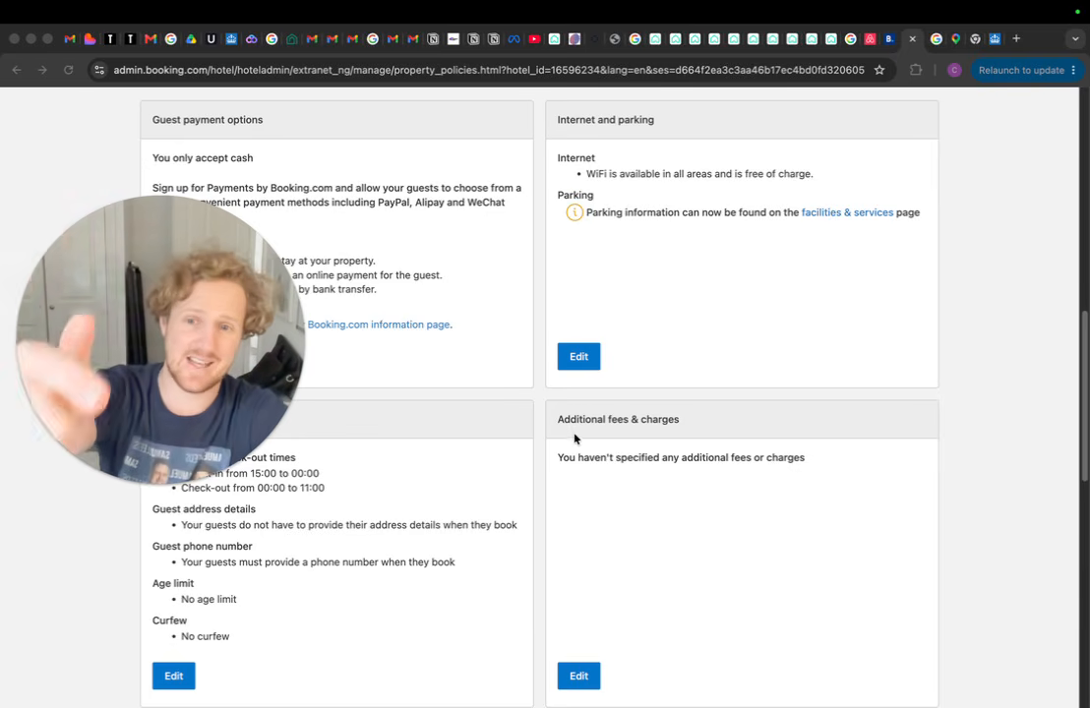
pyautogui.scroll(-2, 601, 502)
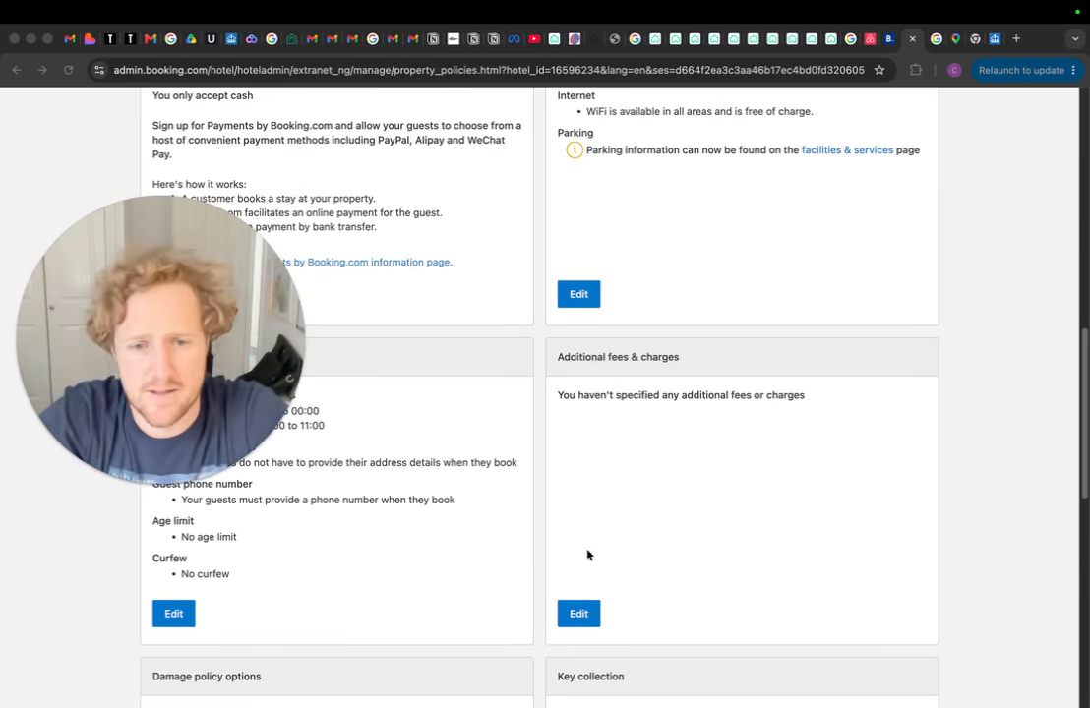
pyautogui.click(580, 614)
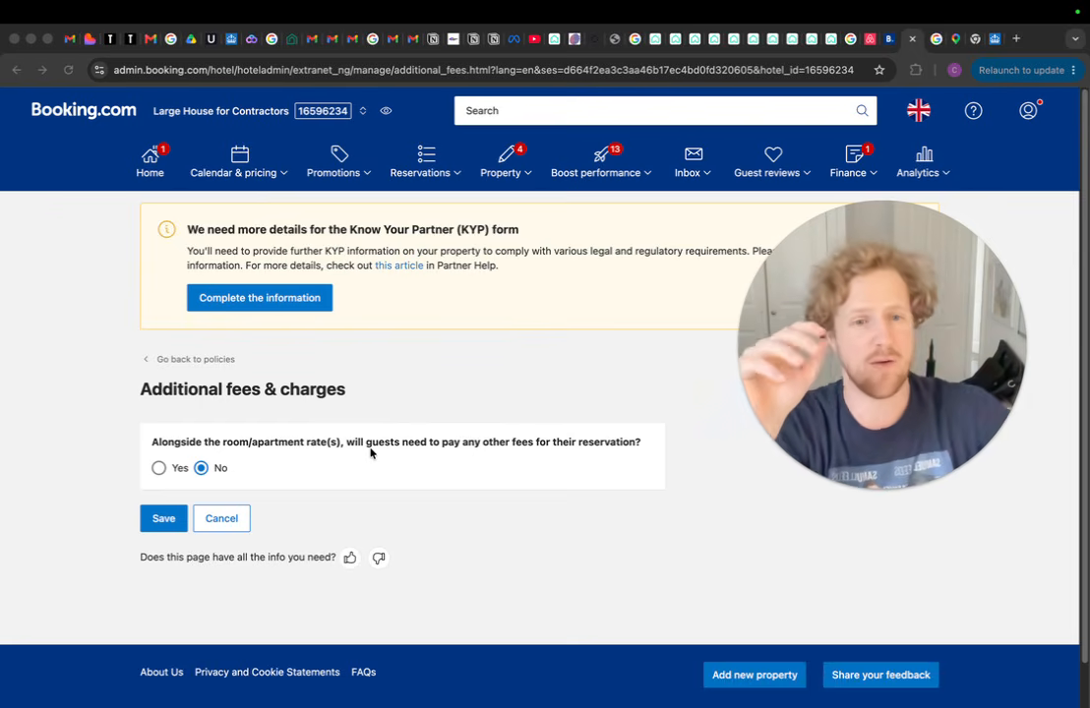
# Indicate that guests pay additional fees and choose Cleaning fee as the fee type
pyautogui.click(158, 468)
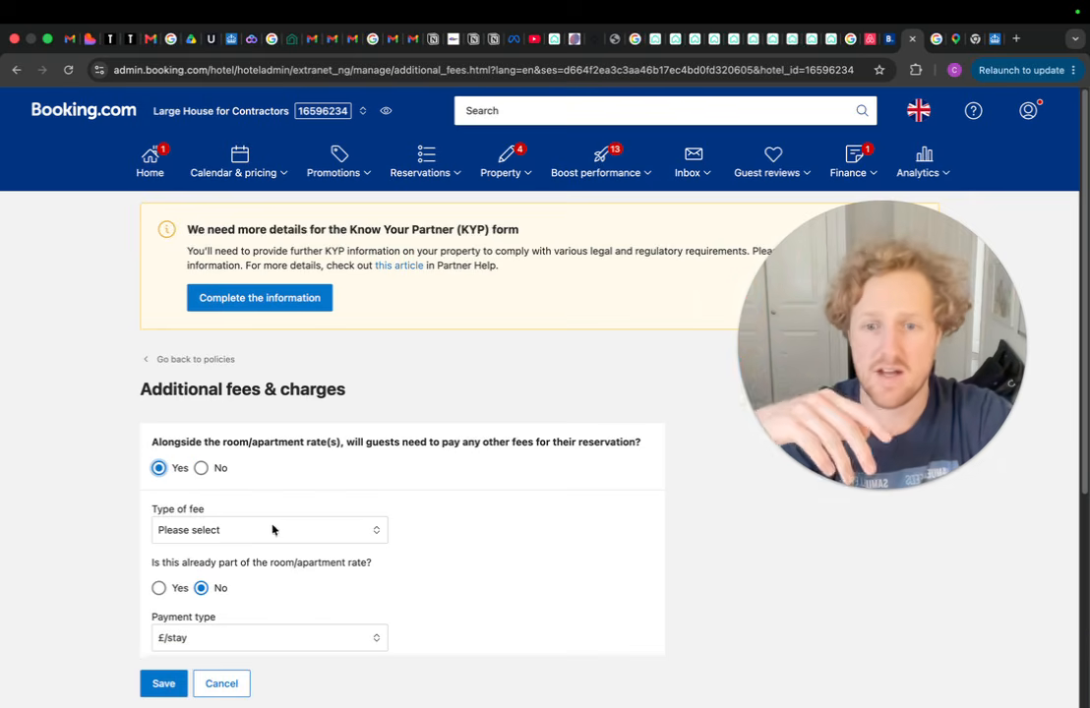
pyautogui.click(350, 537)
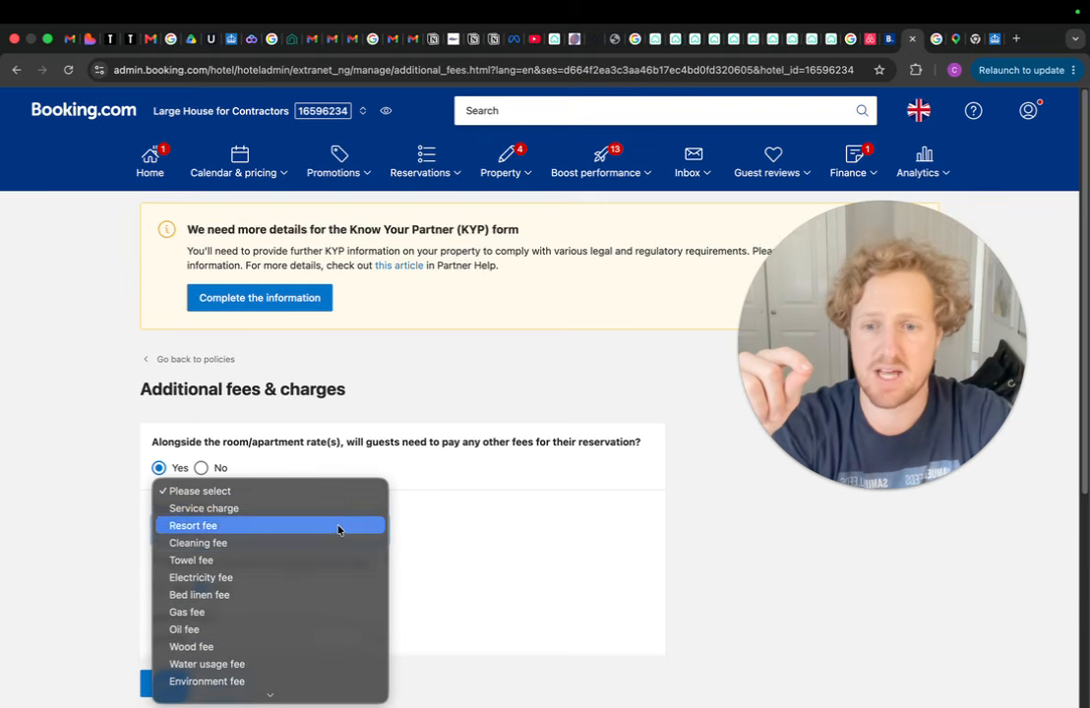
pyautogui.click(232, 547)
pyautogui.scroll(-2, 377, 504)
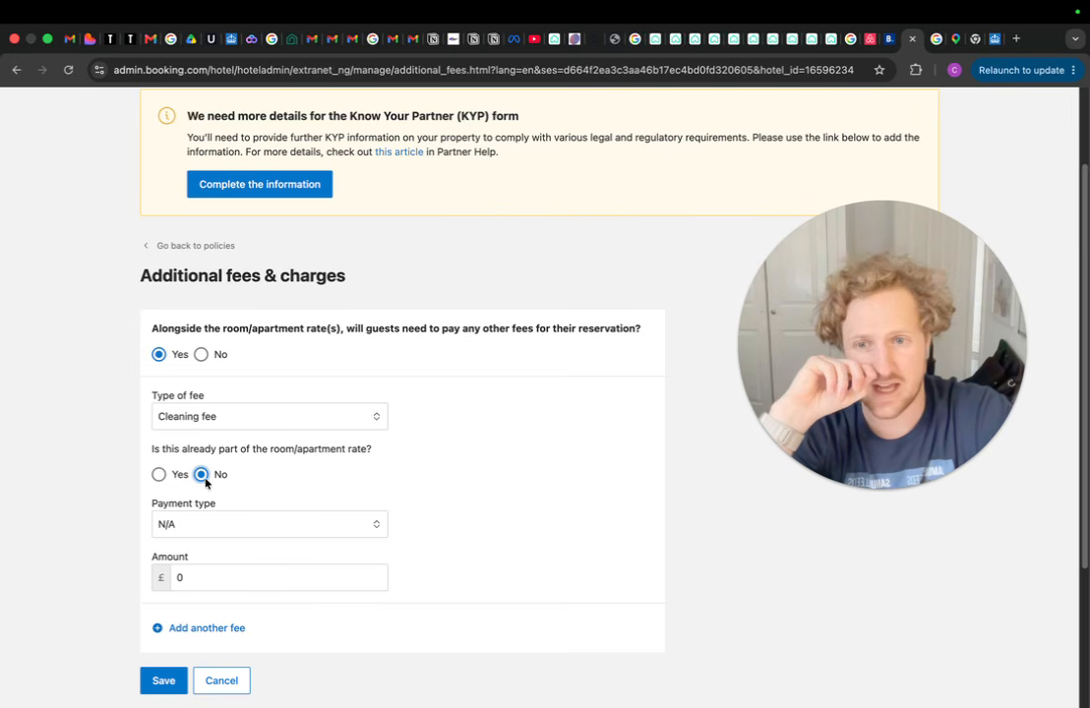
# Charge the cleaning fee once per stay at £100
pyautogui.click(320, 527)
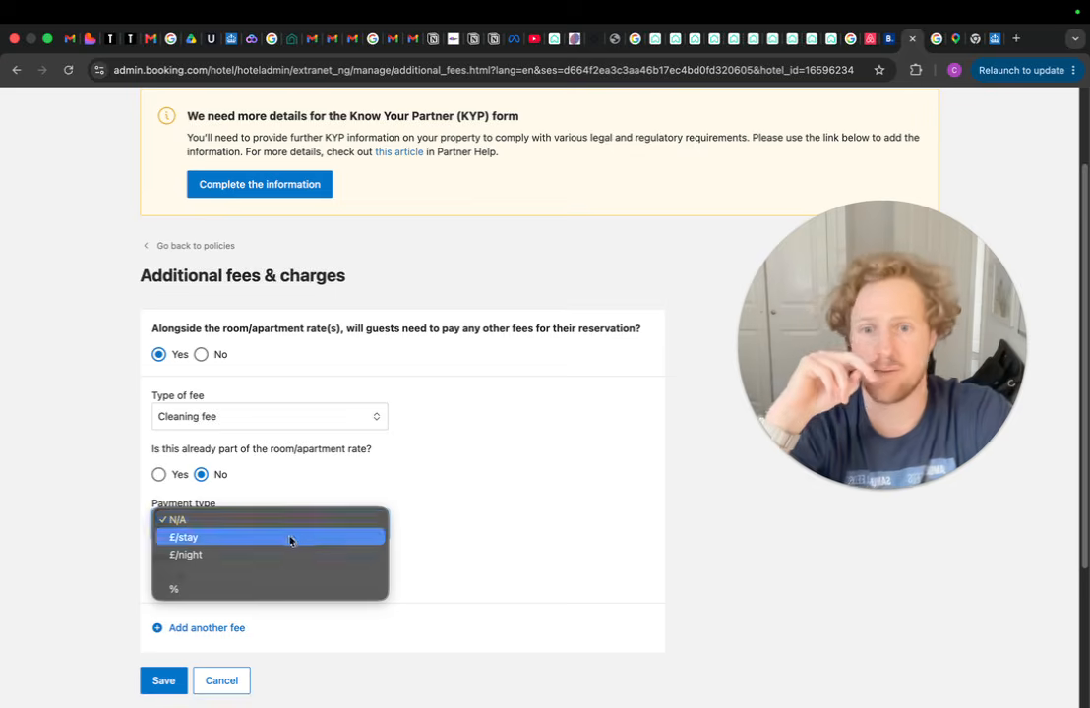
pyautogui.click(216, 538)
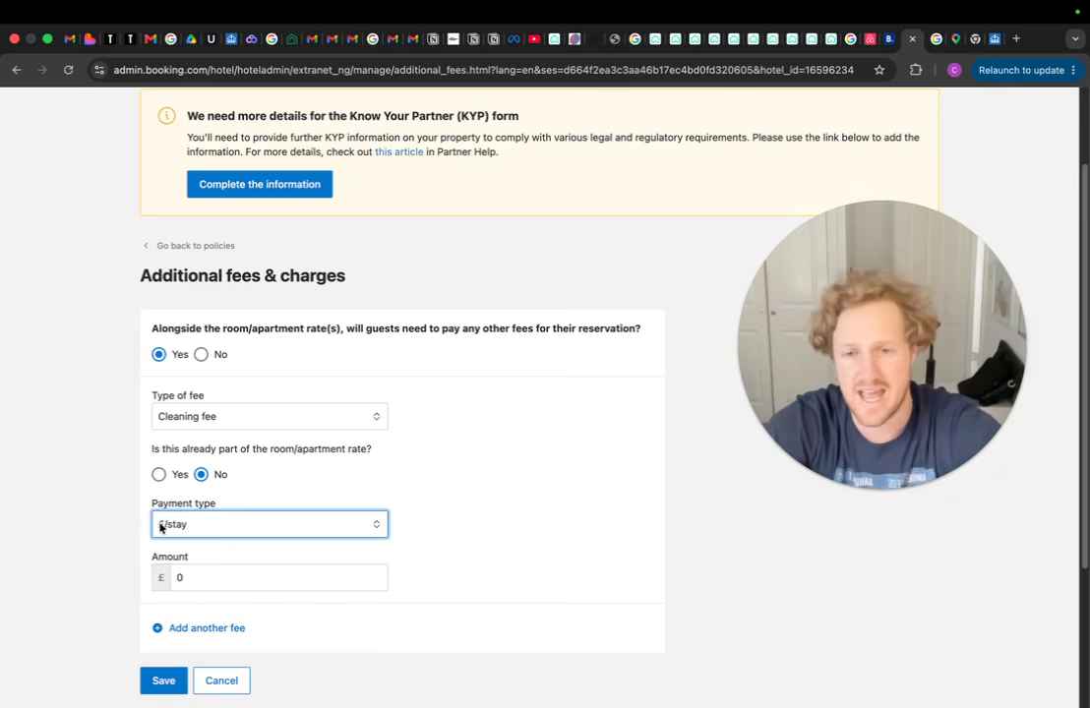
pyautogui.click(343, 532)
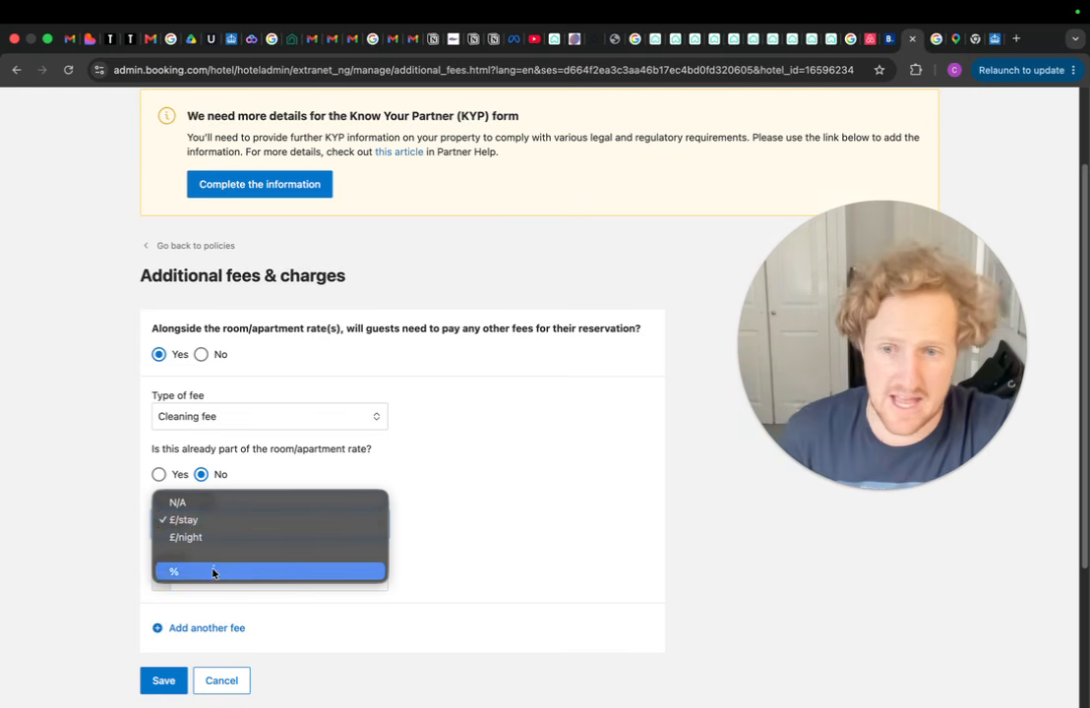
pyautogui.click(236, 522)
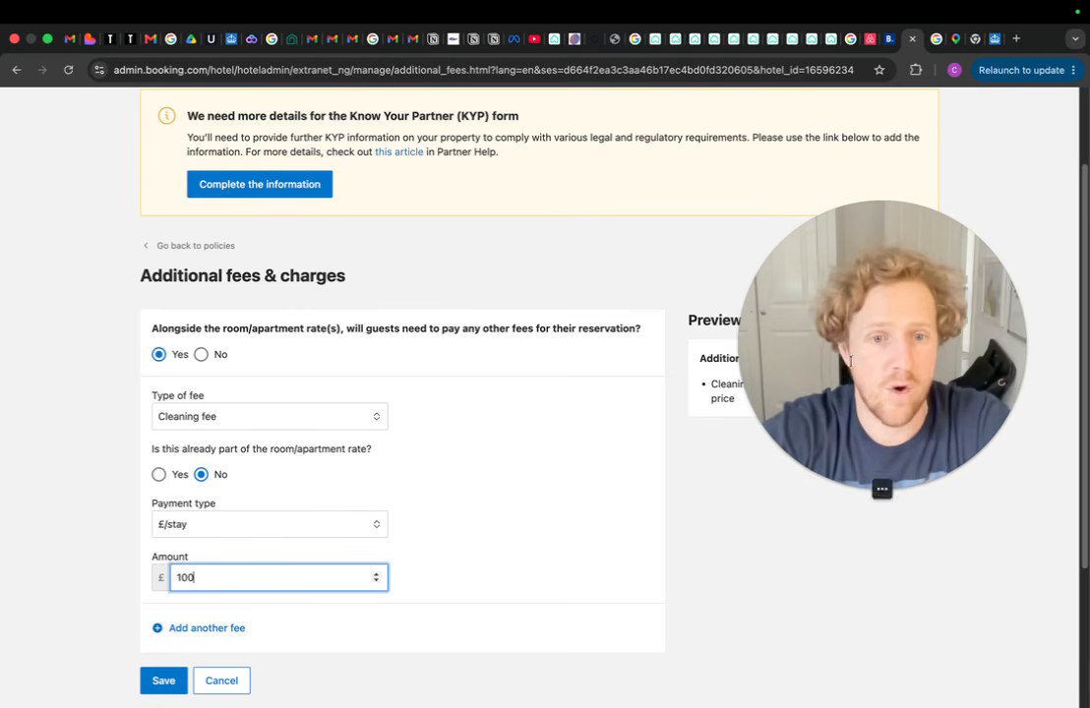
pyautogui.moveTo(851, 361); pyautogui.dragTo(906, 238)
pyautogui.click(471, 482)
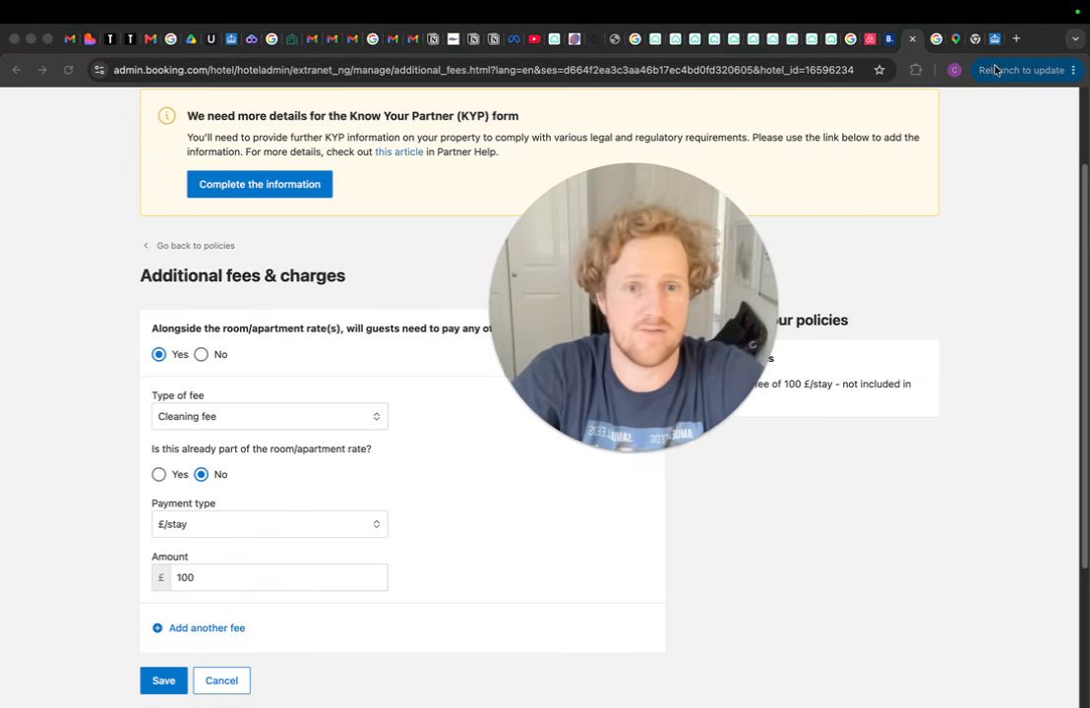
pyautogui.click(1016, 39)
# Search Google for 'calculator' to bring up the calculator
pyautogui.write('cal')
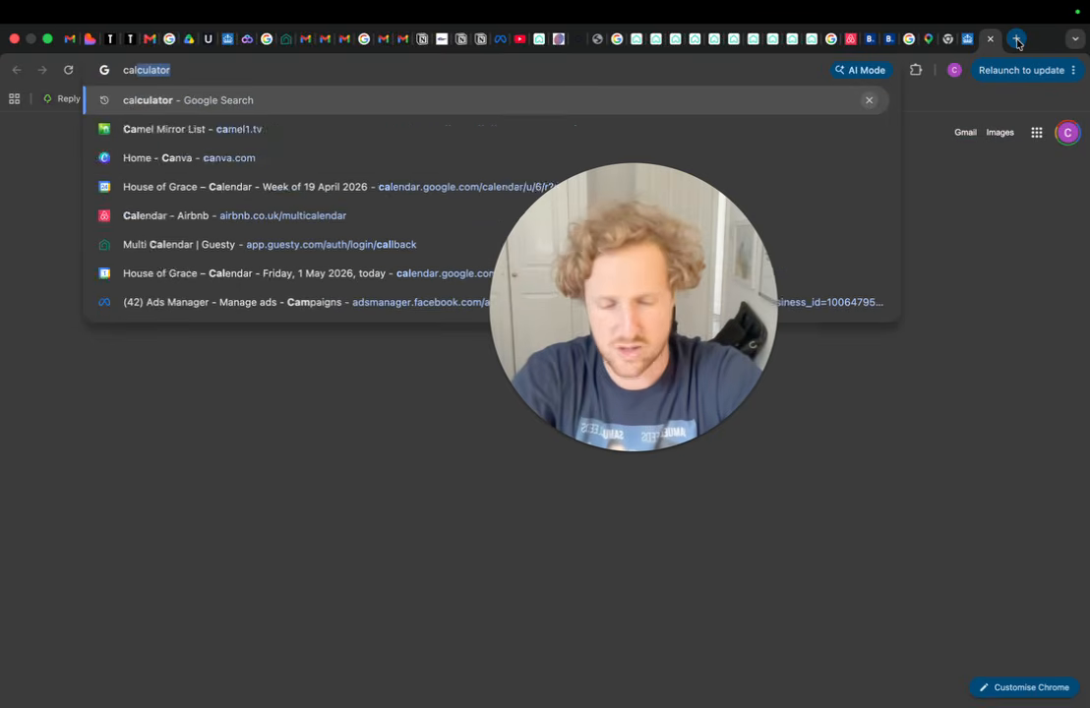
pyautogui.press('Return')
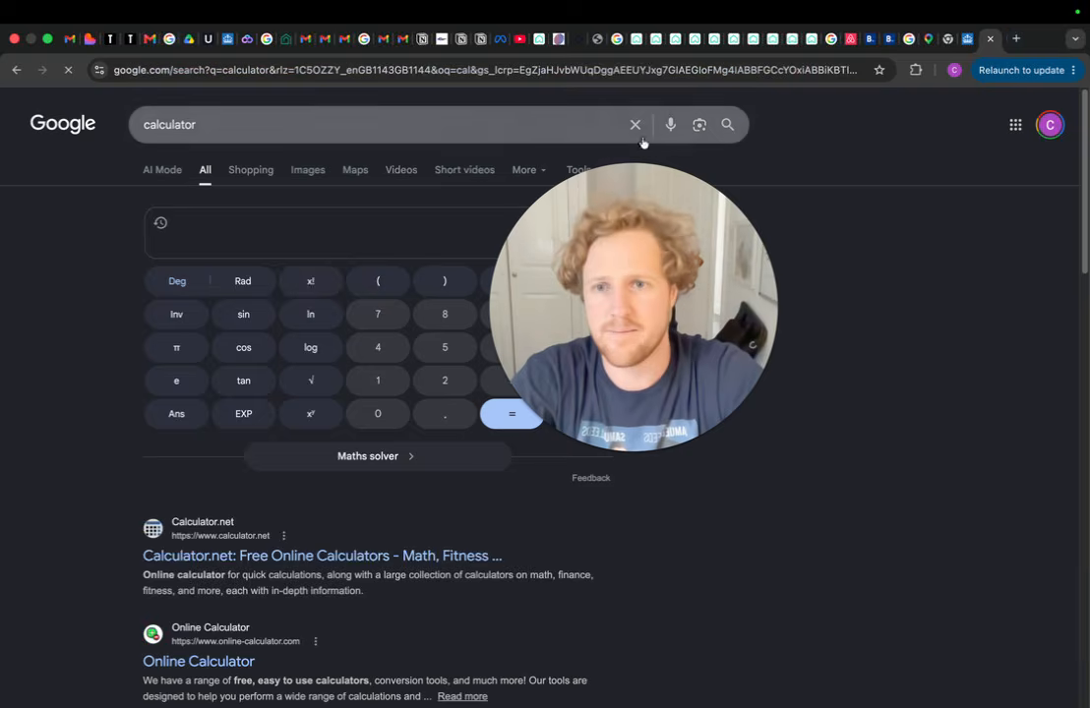
pyautogui.click(397, 374)
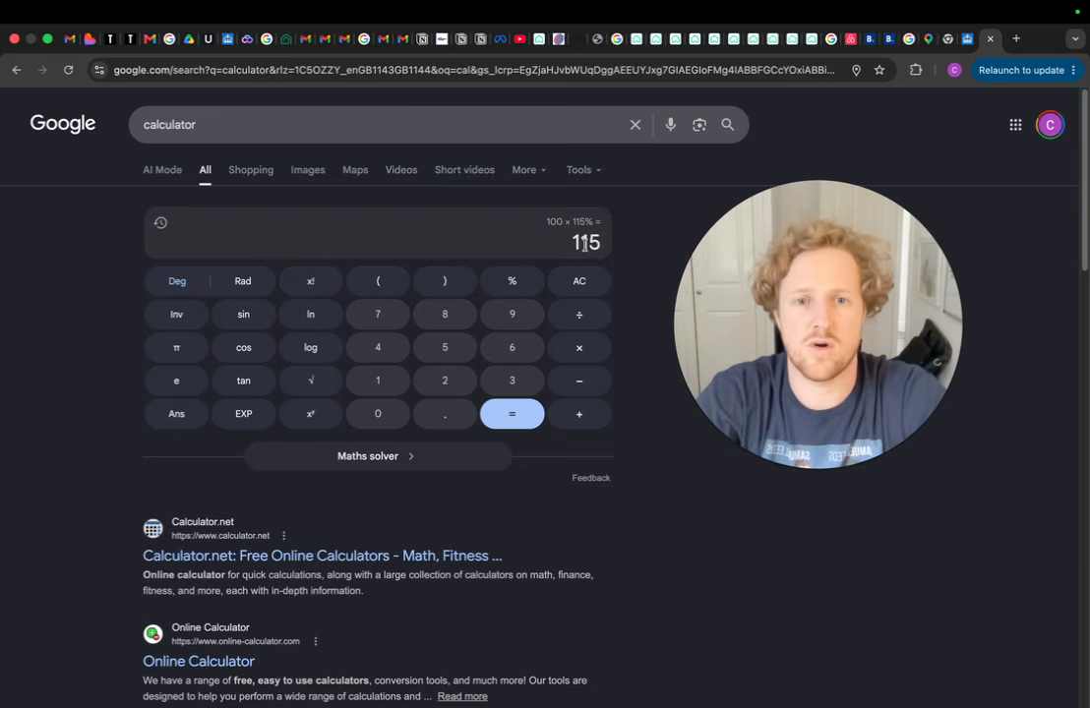
pyautogui.moveTo(808, 330); pyautogui.dragTo(623, 377)
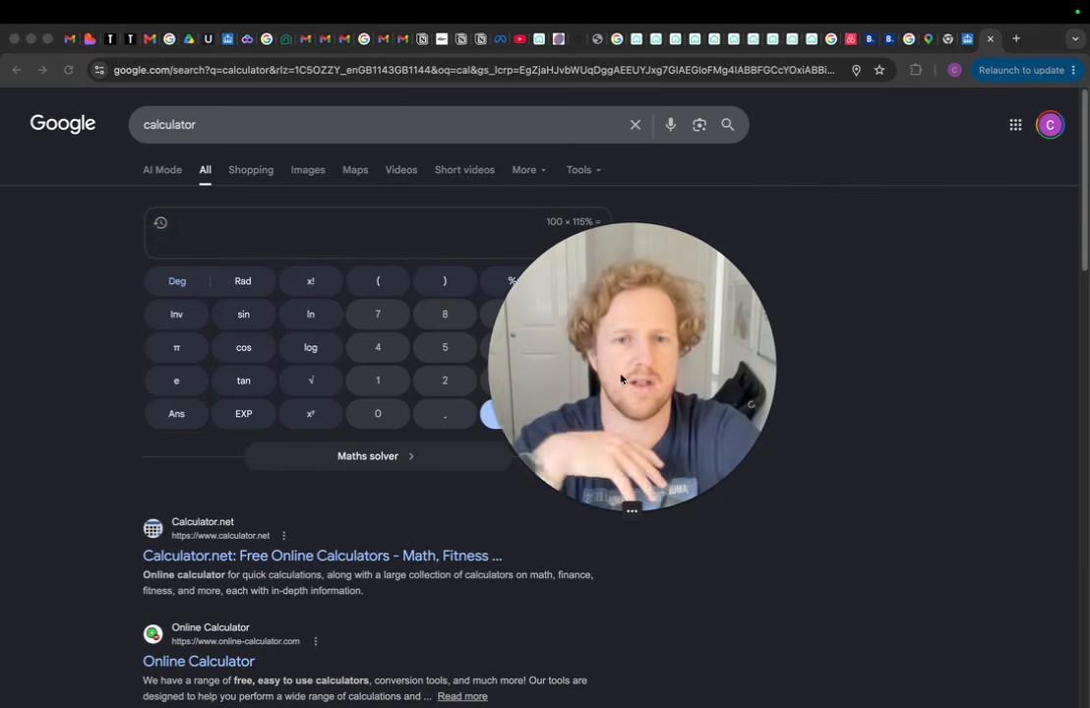
pyautogui.moveTo(656, 317); pyautogui.dragTo(866, 273)
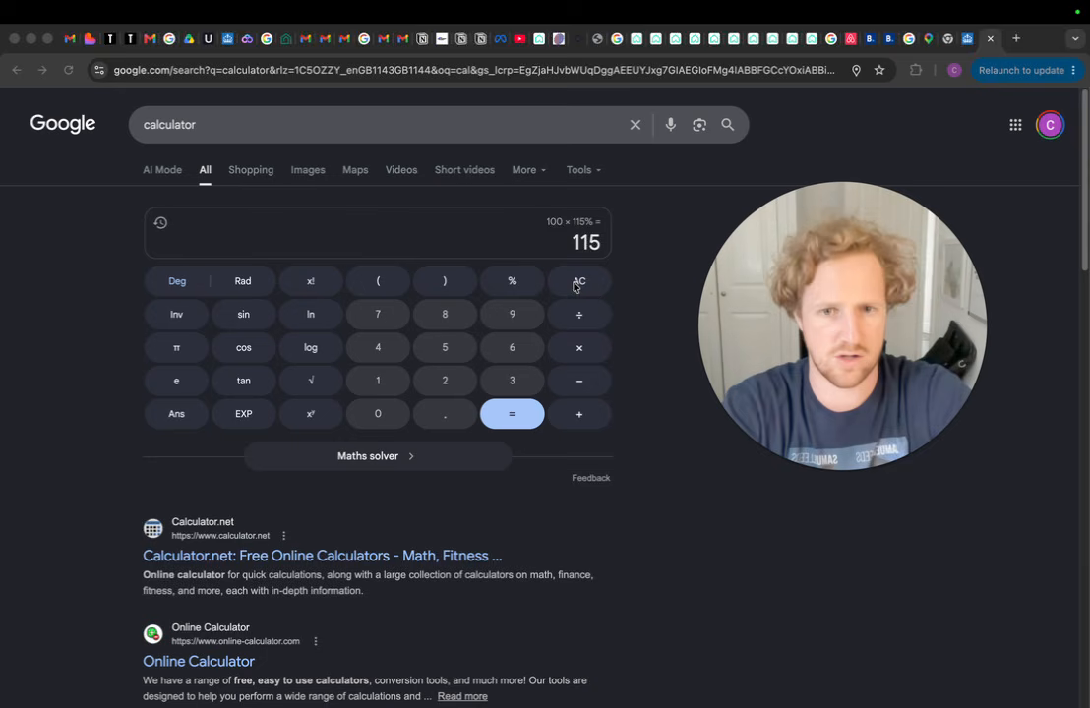
# Compute 98 × 115% (112.7), clear it, and return to start editing the fee amount
pyautogui.click(503, 315)
pyautogui.click(438, 320)
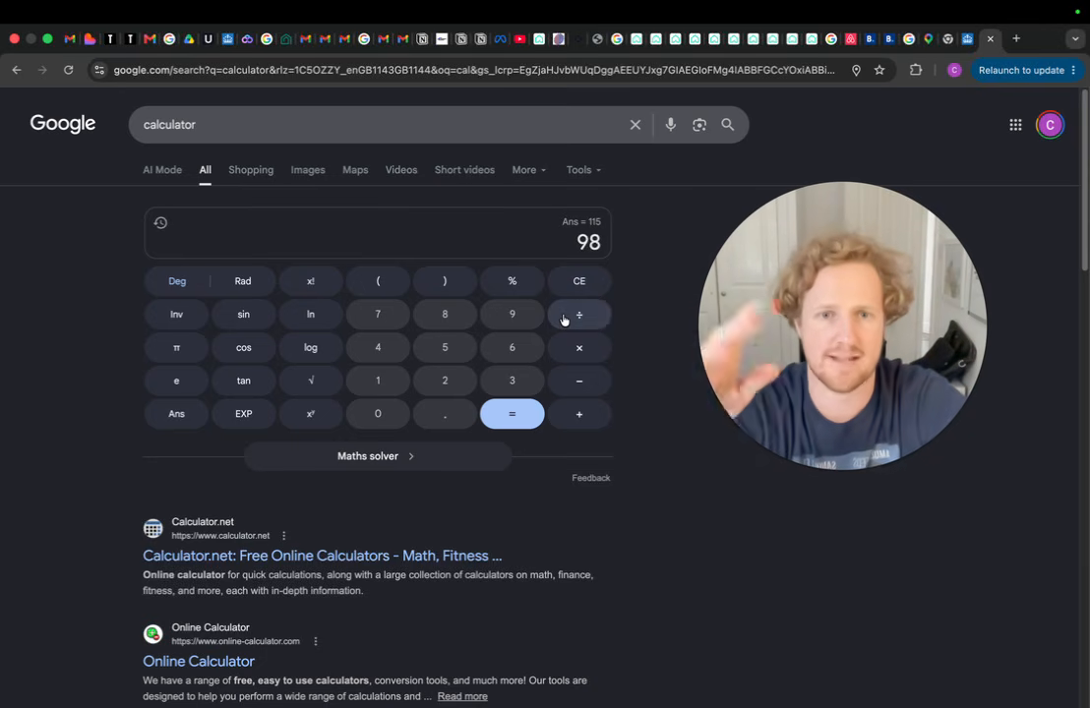
pyautogui.click(579, 348)
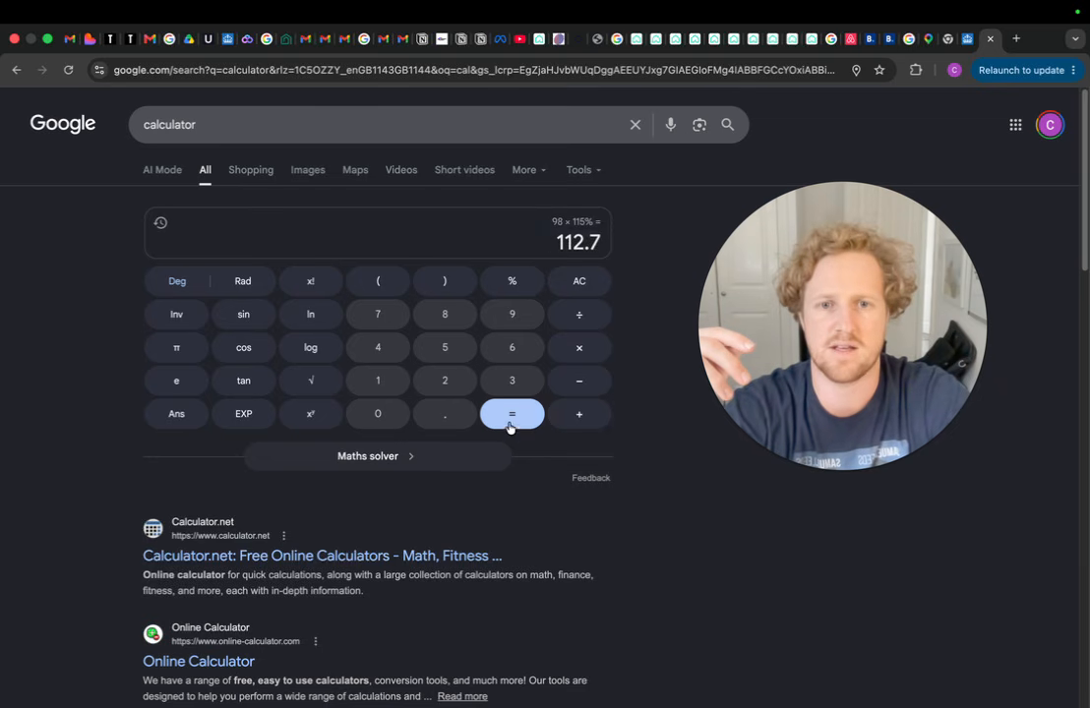
pyautogui.click(567, 288)
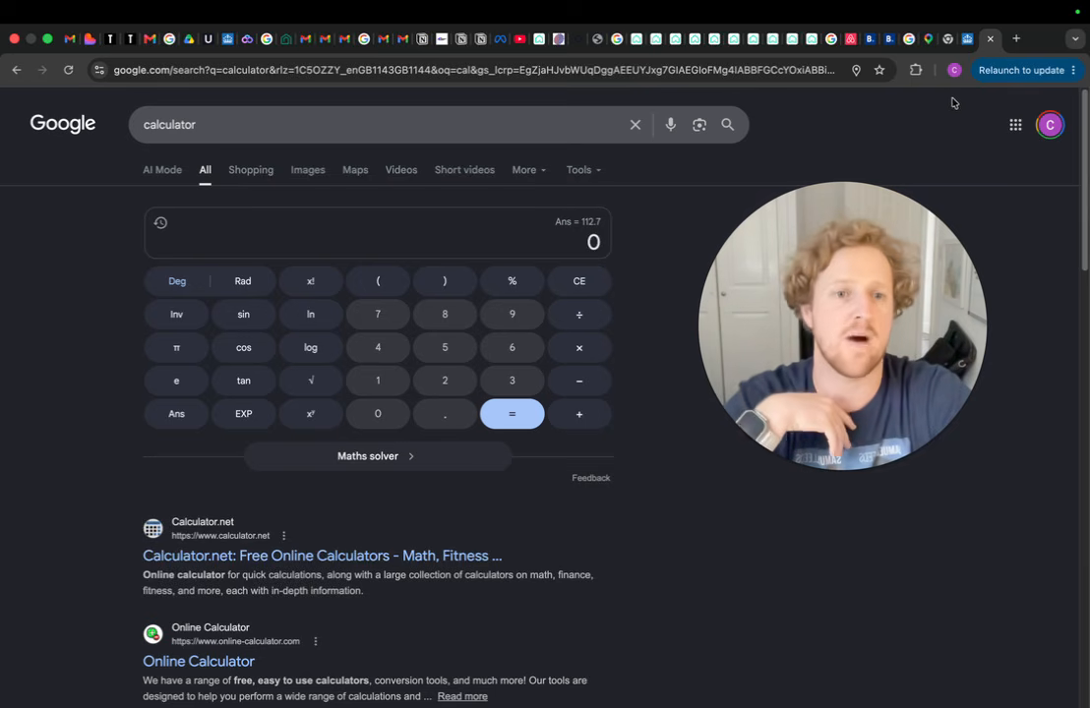
pyautogui.click(890, 44)
pyautogui.press('BackSpace')
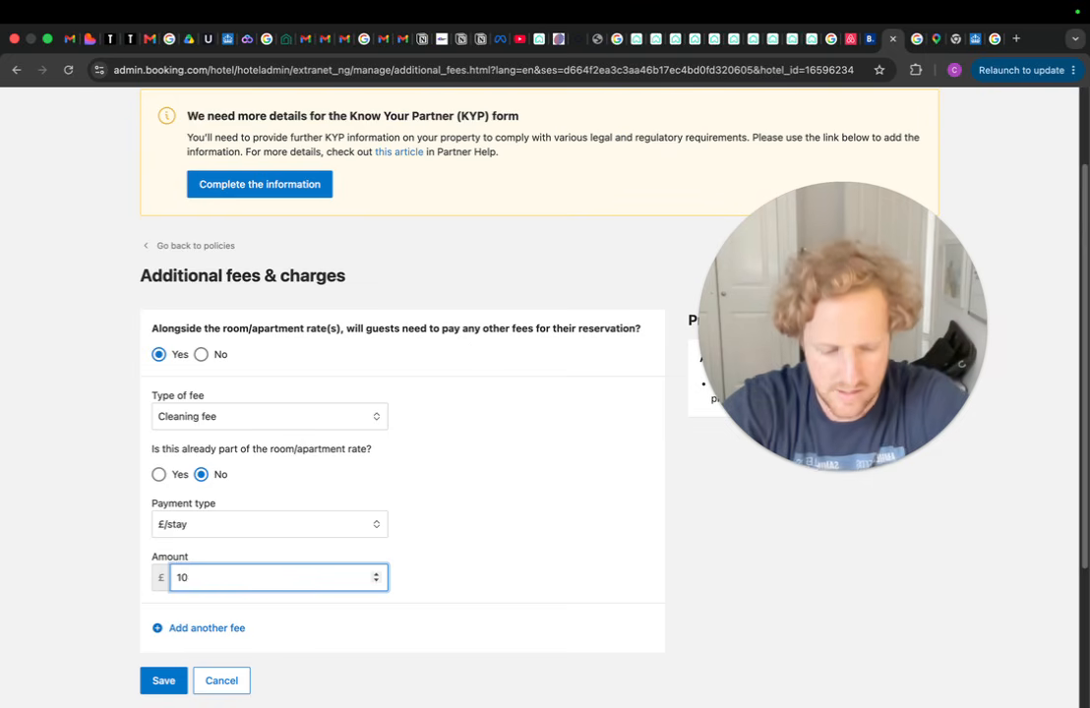
# Change the cleaning fee amount to 115 and save the fee
pyautogui.press('BackSpace')
pyautogui.write('15')
pyautogui.click(492, 522)
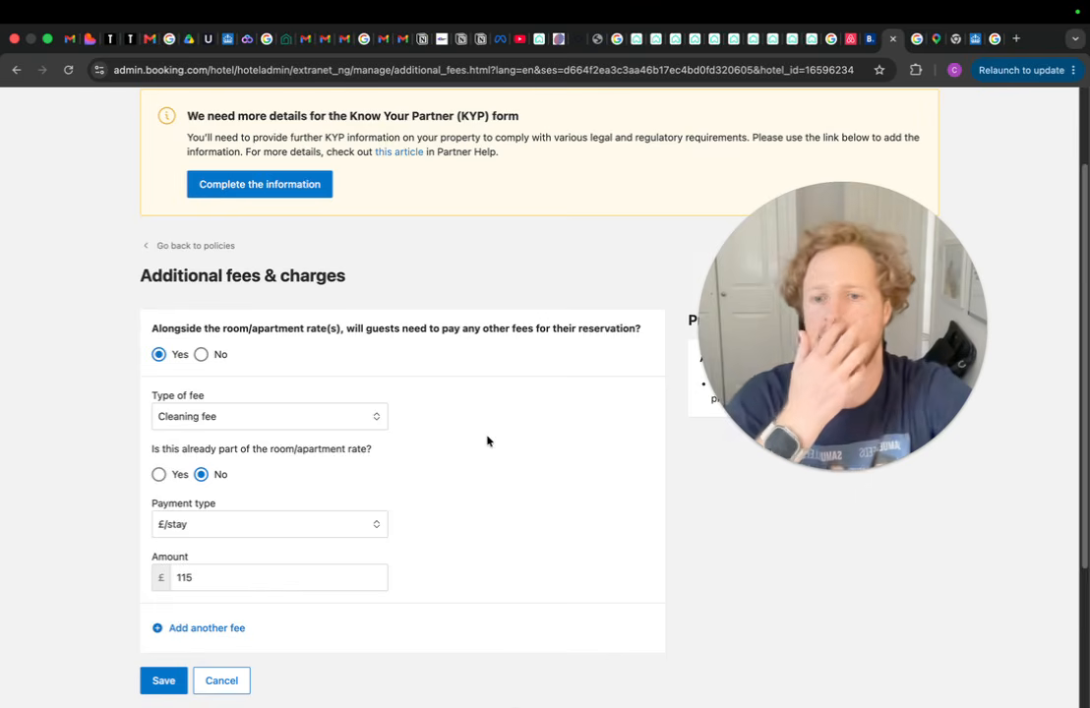
pyautogui.scroll(-3, 488, 435)
pyautogui.scroll(-1, 485, 440)
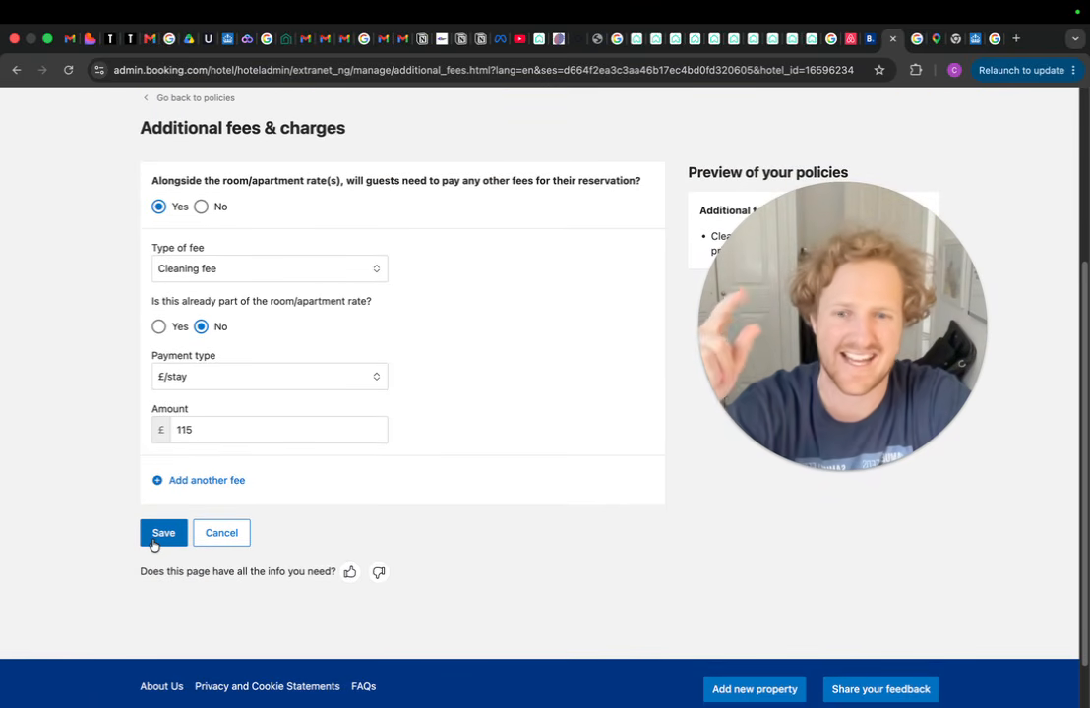
pyautogui.click(163, 534)
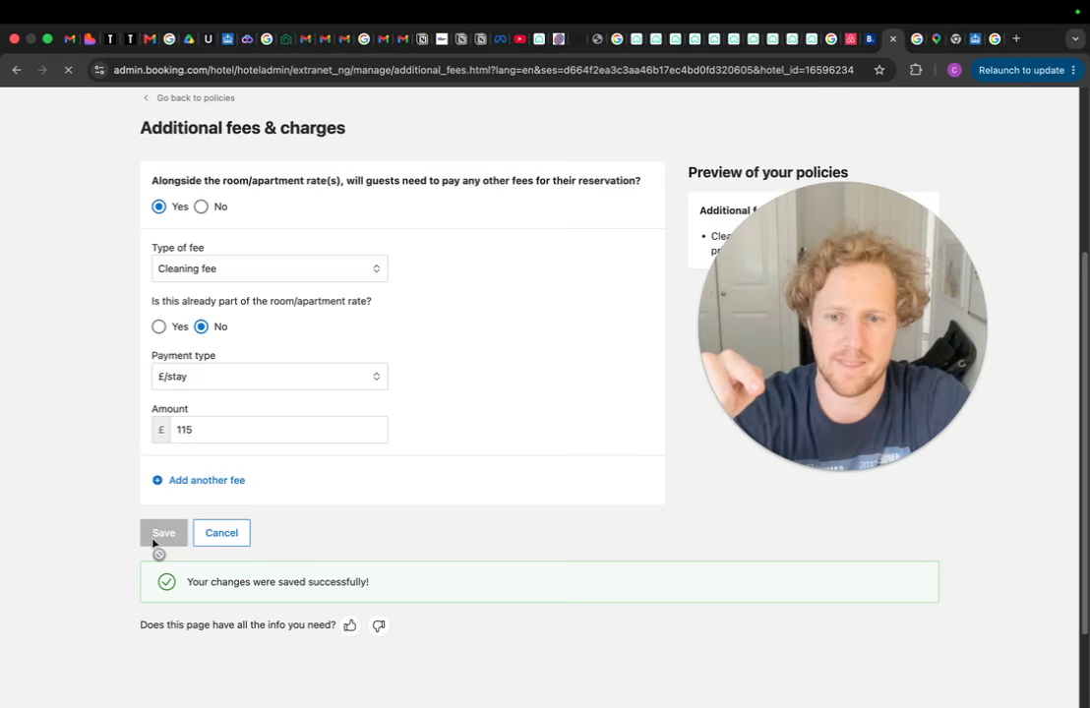
pyautogui.scroll(-3, 138, 557)
pyautogui.scroll(-2, 685, 376)
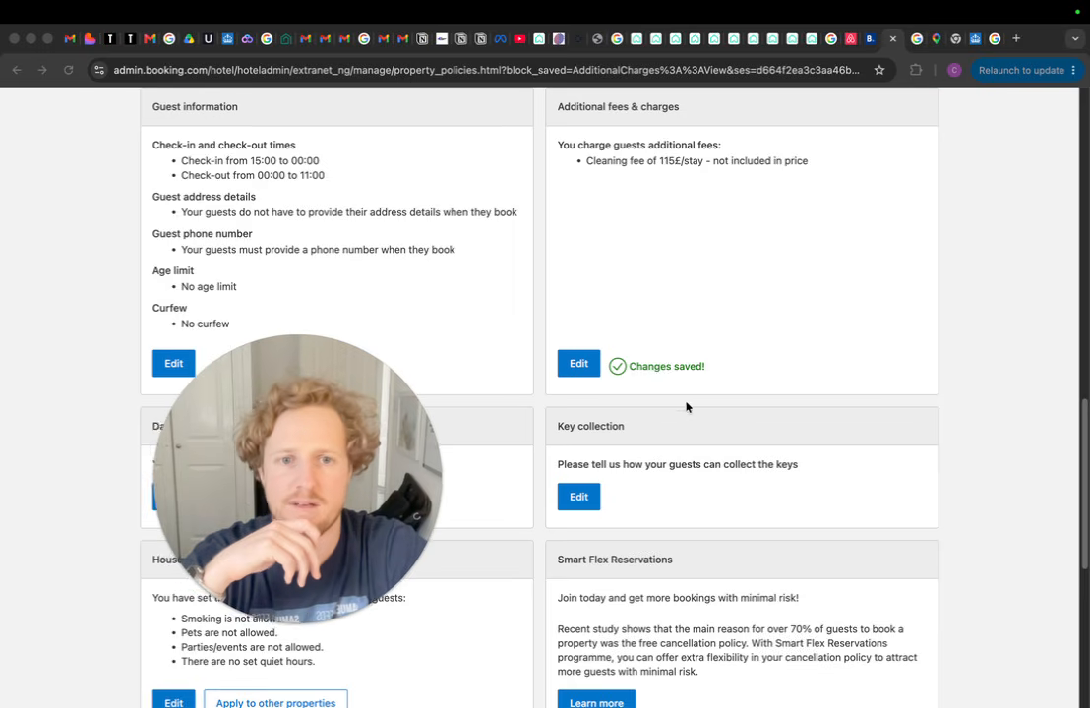
# Find the 'How you receive bookings' card on Property policies and edit it
pyautogui.scroll(5, 723, 403)
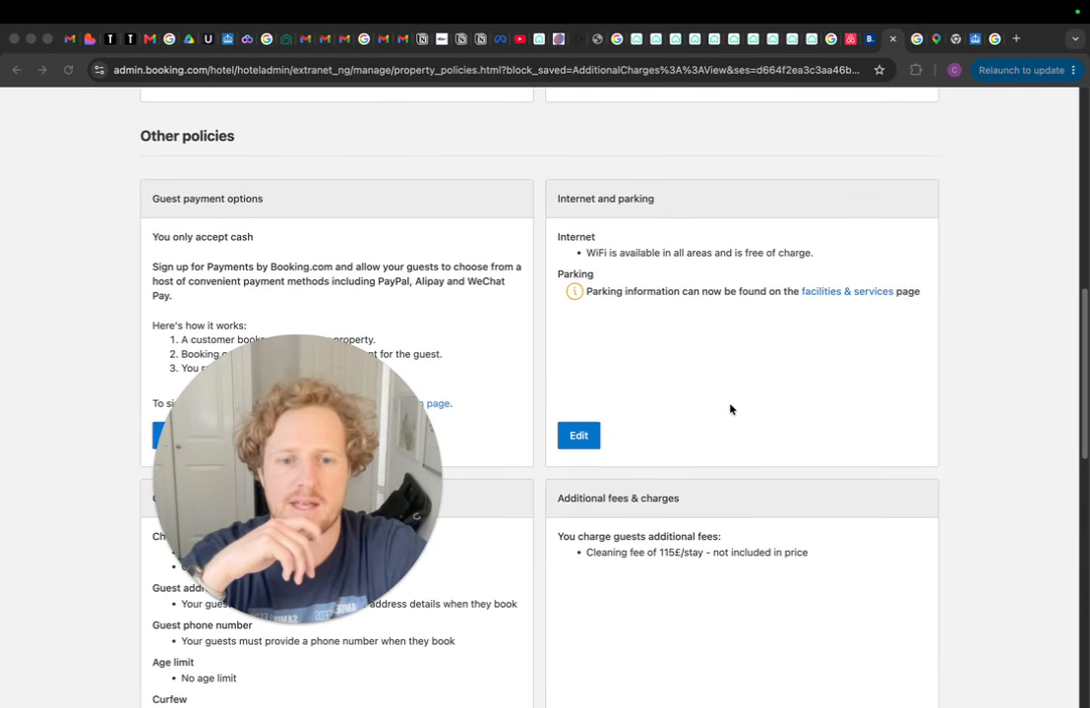
pyautogui.scroll(-2, 731, 410)
pyautogui.scroll(5, 730, 410)
pyautogui.moveTo(283, 418); pyautogui.dragTo(248, 246)
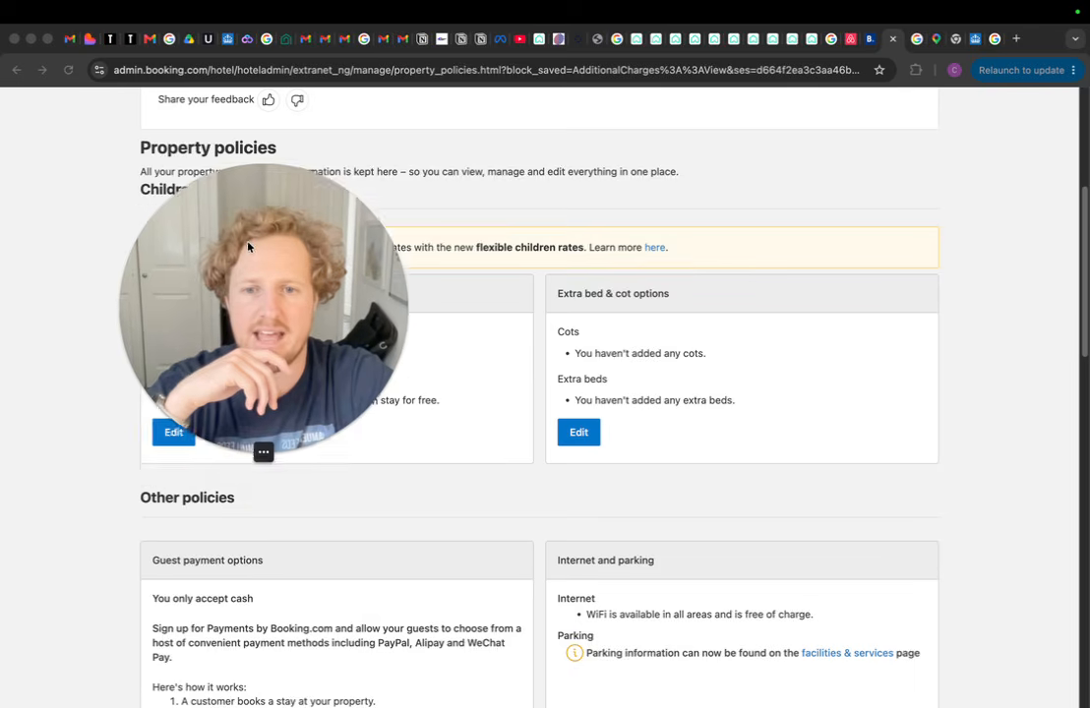
pyautogui.scroll(-2, 423, 305)
pyautogui.scroll(5, 604, 363)
pyautogui.scroll(-15, 584, 324)
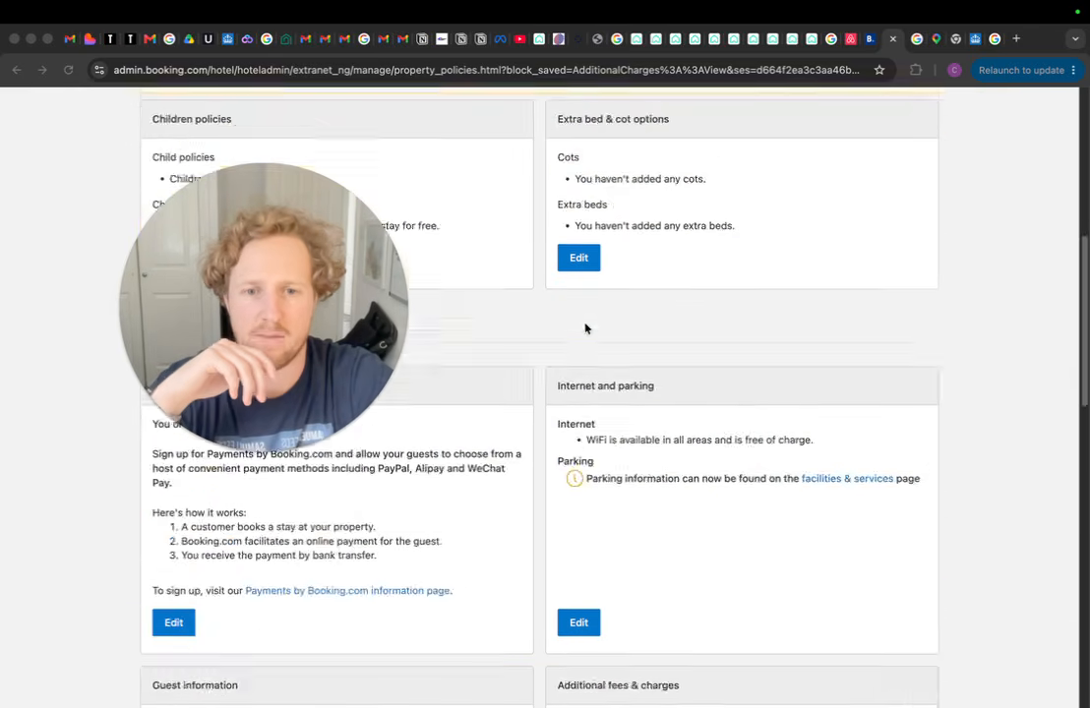
pyautogui.moveTo(335, 304); pyautogui.dragTo(340, 215)
pyautogui.scroll(1, 604, 352)
pyautogui.scroll(1, 604, 352)
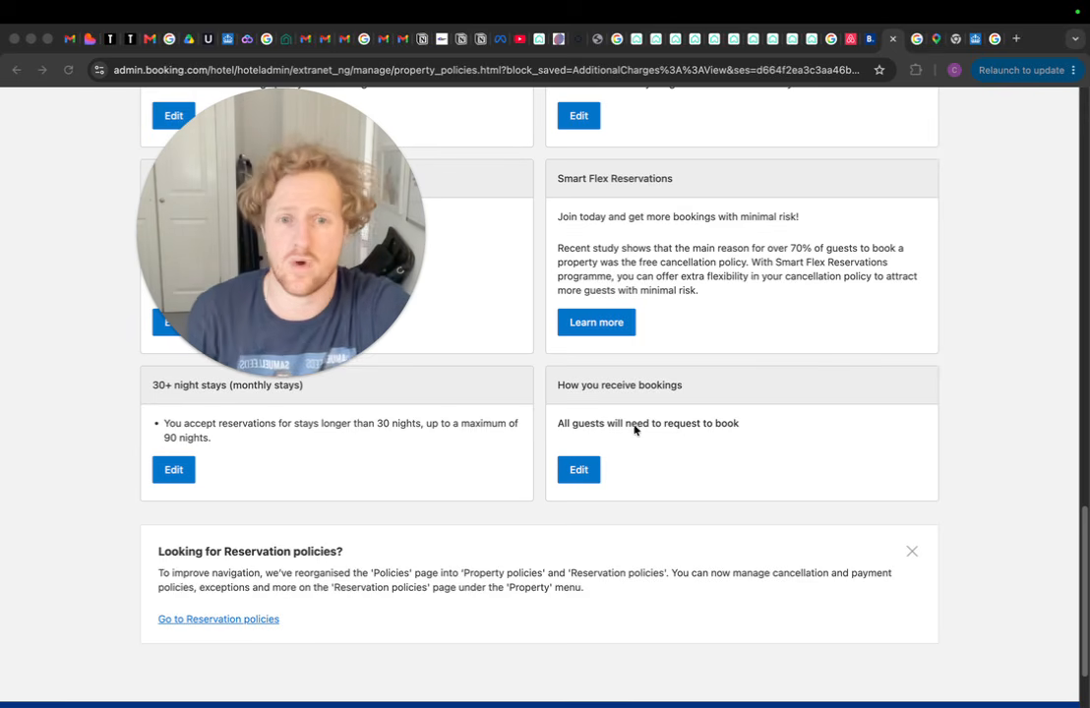
pyautogui.click(581, 472)
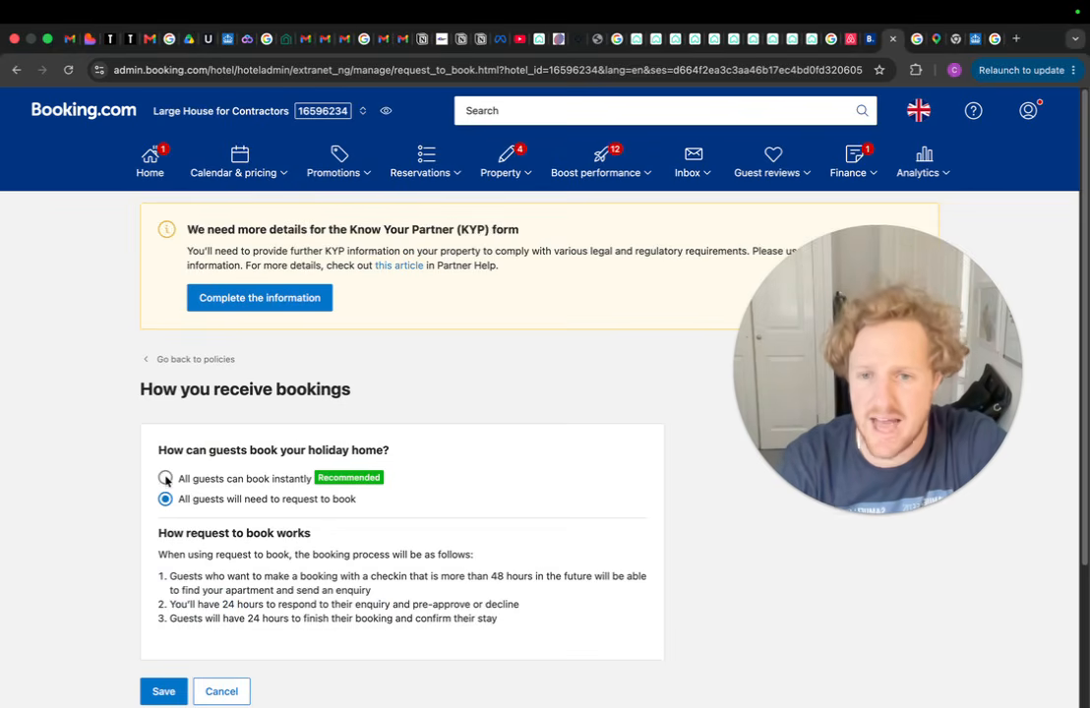
# Select 'All guests can book instantly' as the booking mode
pyautogui.click(165, 479)
pyautogui.scroll(-1, 246, 453)
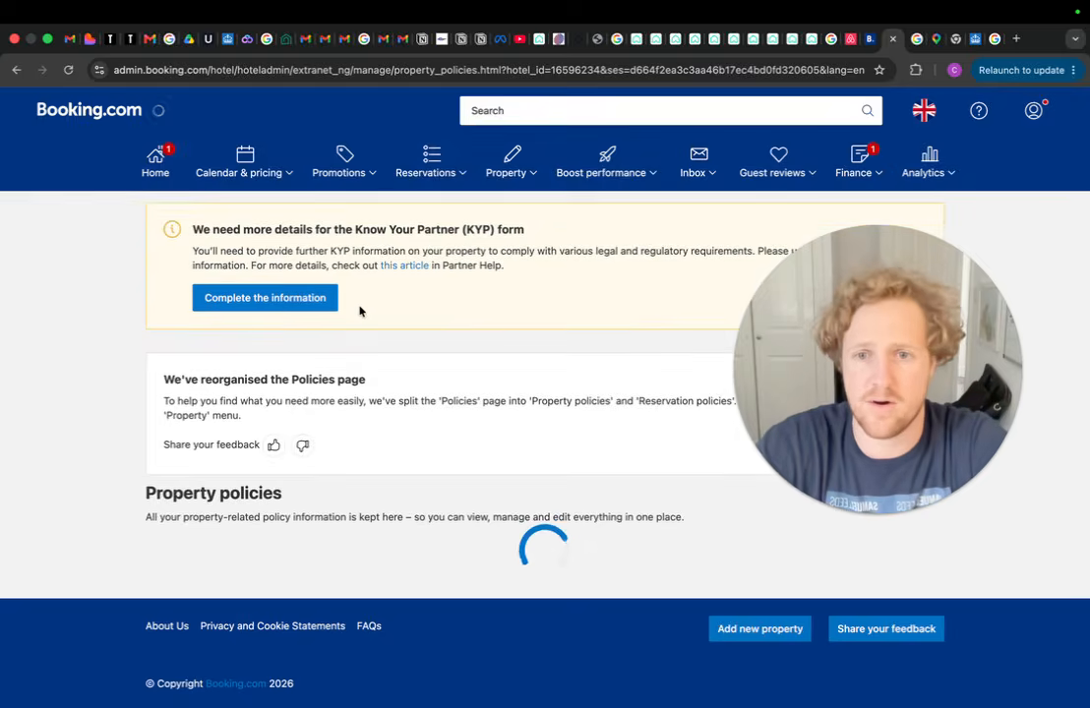
# Open the availability calendar under Calendar & pricing, showing June 2026 dates at £250
pyautogui.click(283, 180)
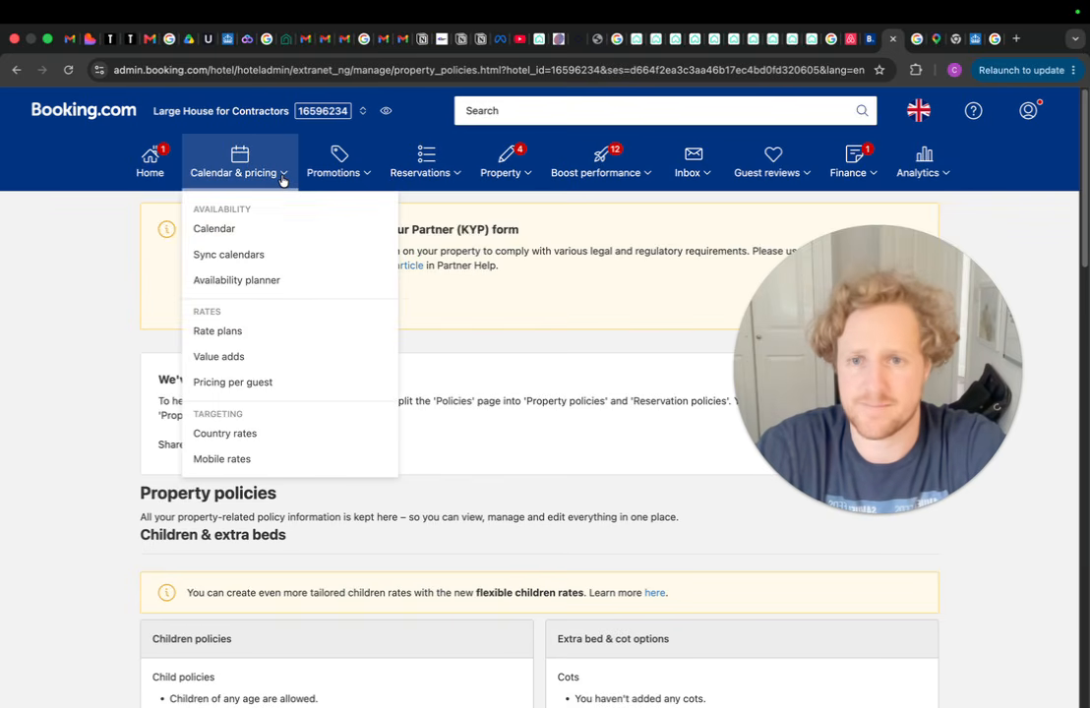
pyautogui.click(239, 237)
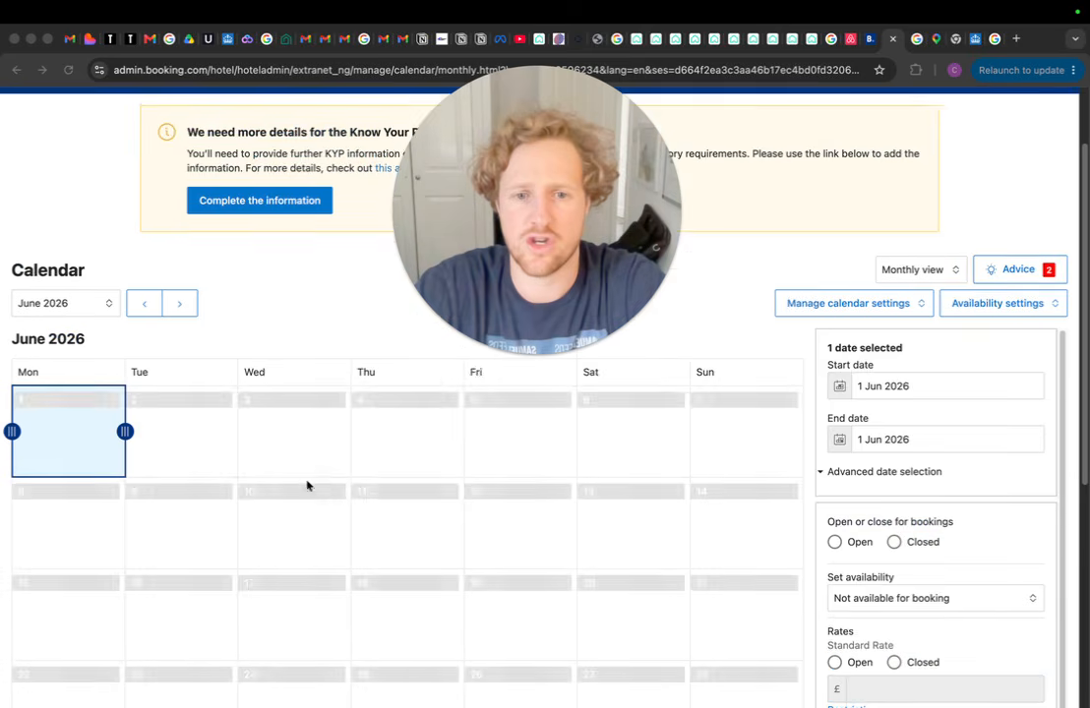
pyautogui.scroll(2, 271, 474)
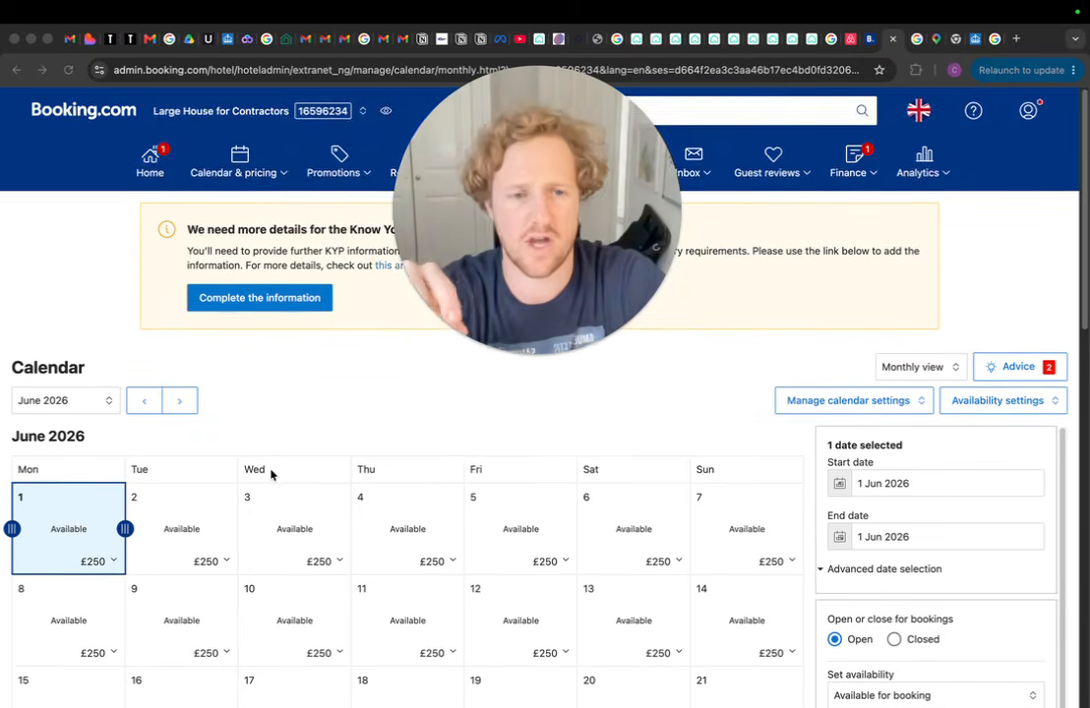
pyautogui.scroll(-3, 273, 473)
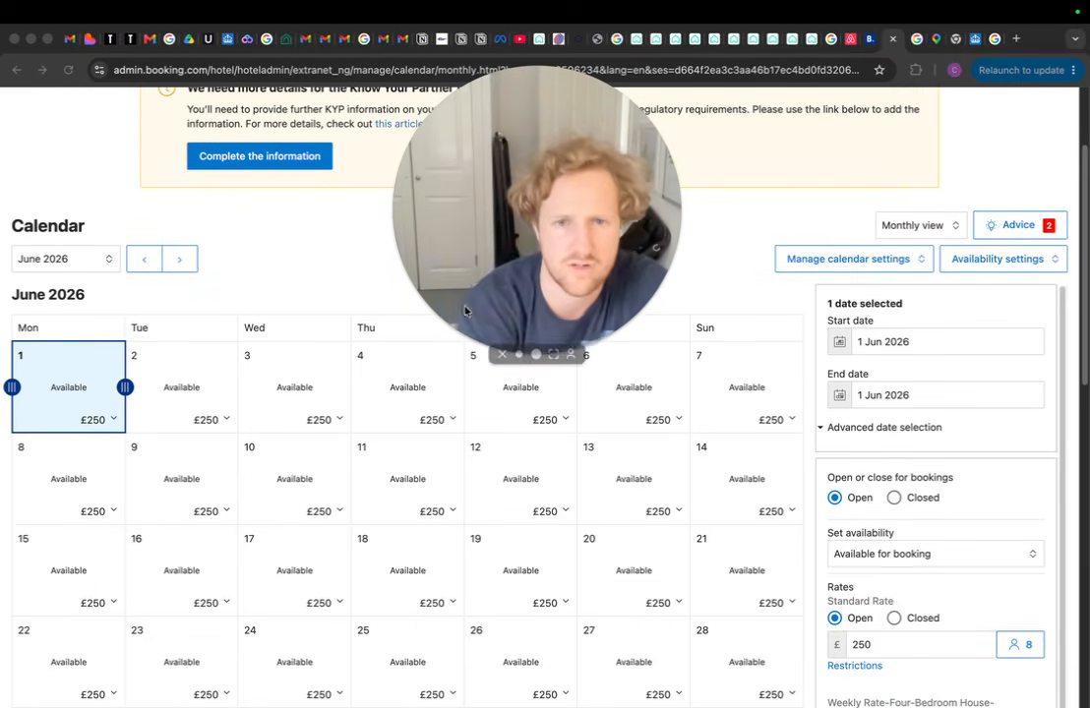
pyautogui.scroll(3, 415, 303)
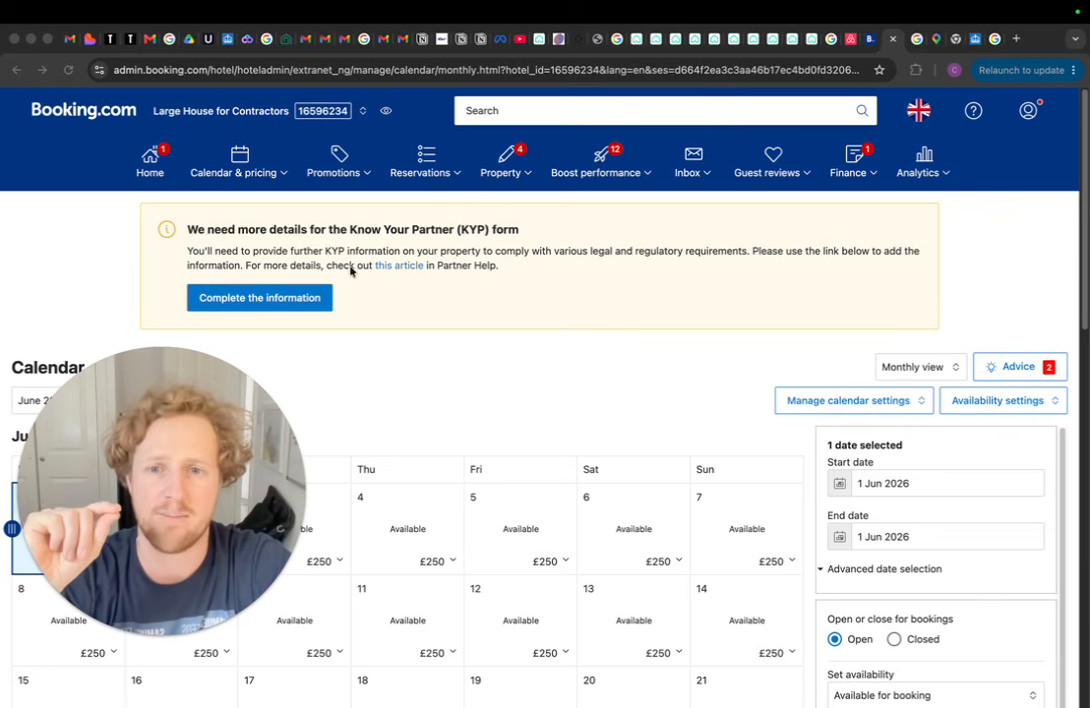
pyautogui.click(433, 305)
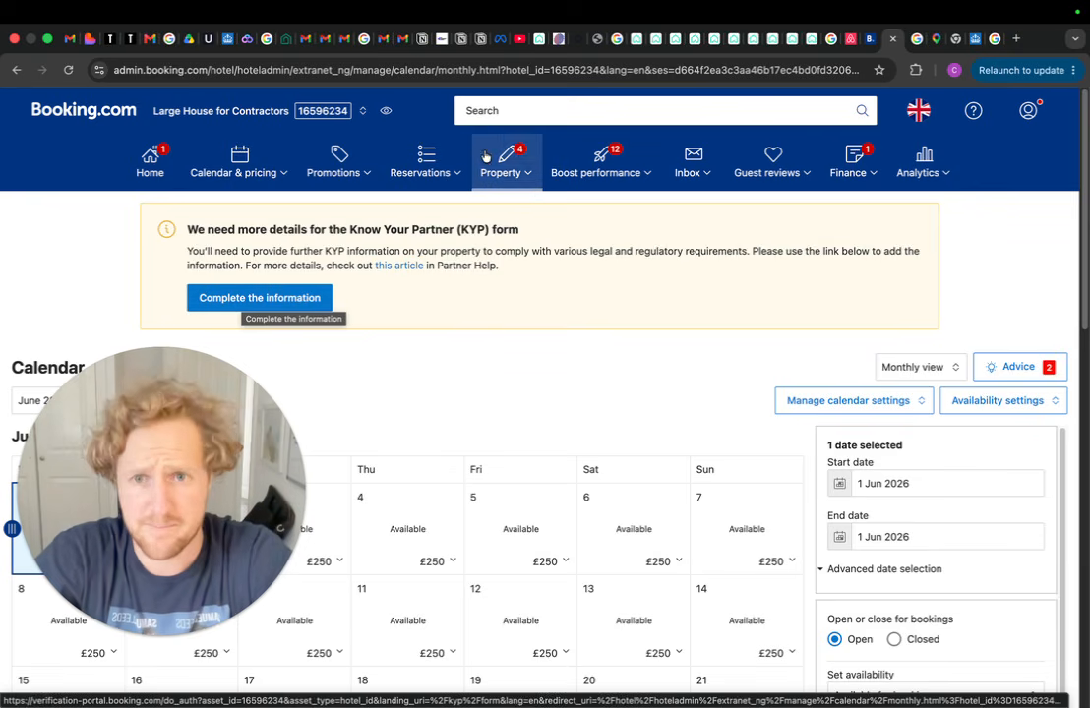
# Go to the Room amenities page from the Property settings menu
pyautogui.click(528, 175)
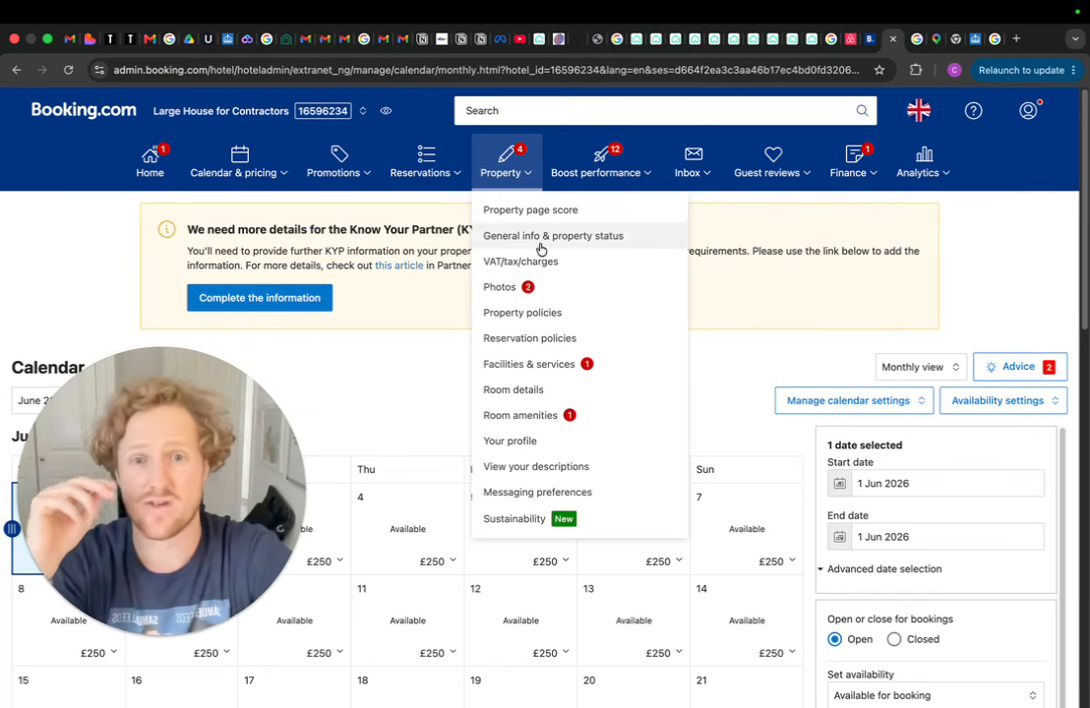
pyautogui.click(726, 375)
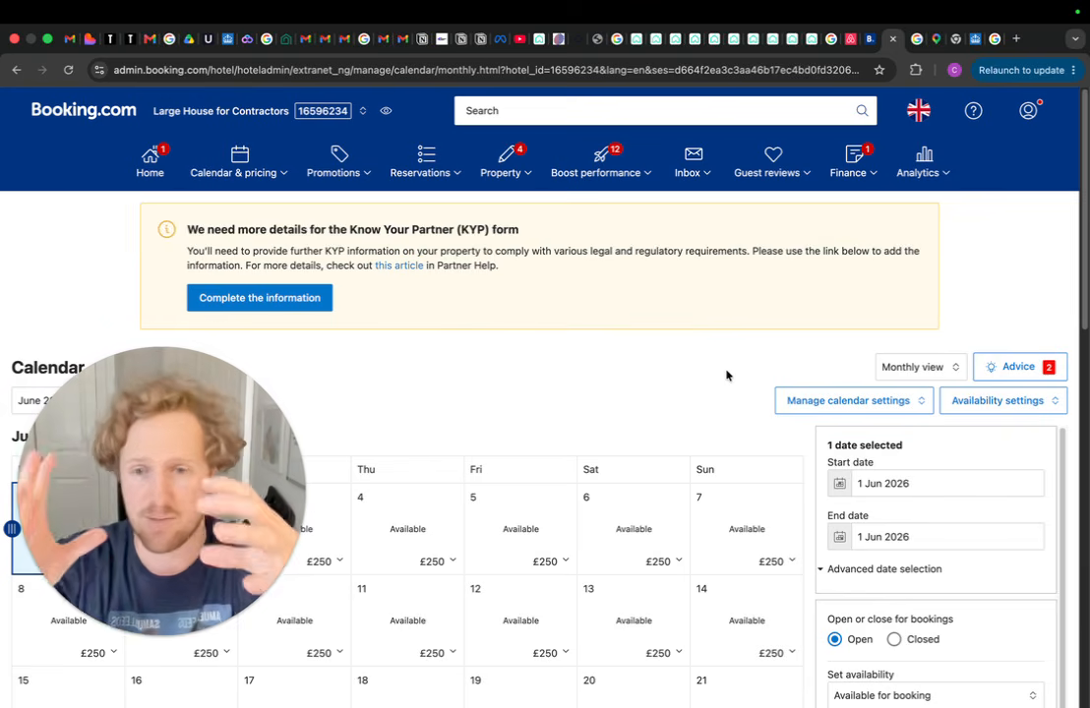
pyautogui.click(523, 174)
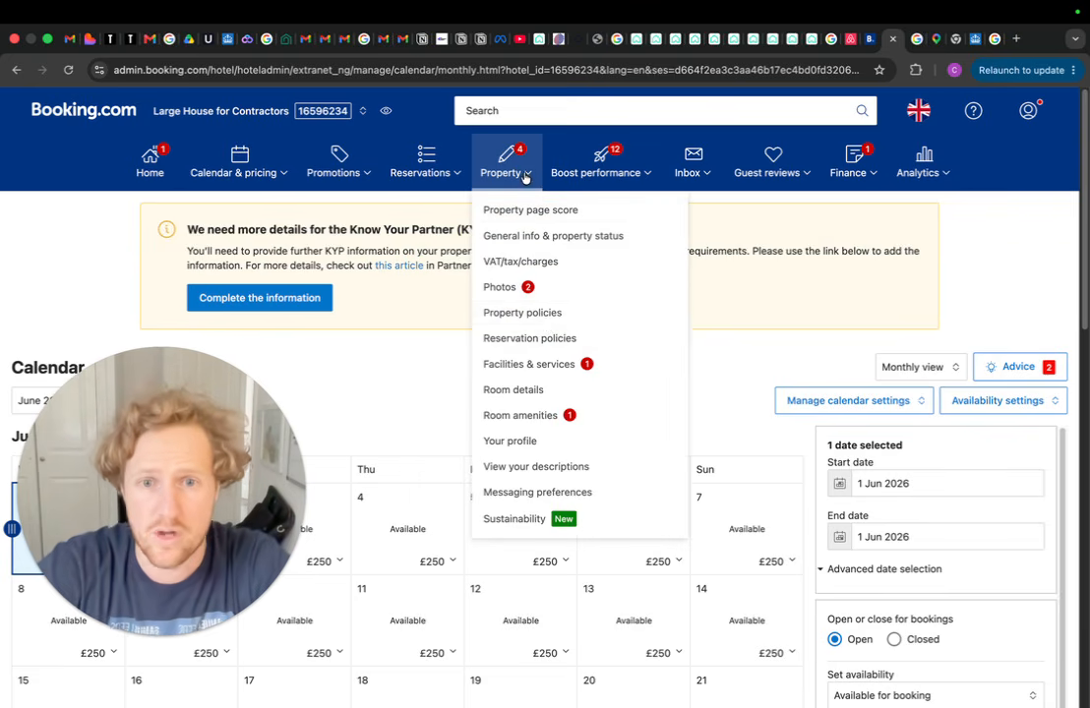
pyautogui.click(525, 417)
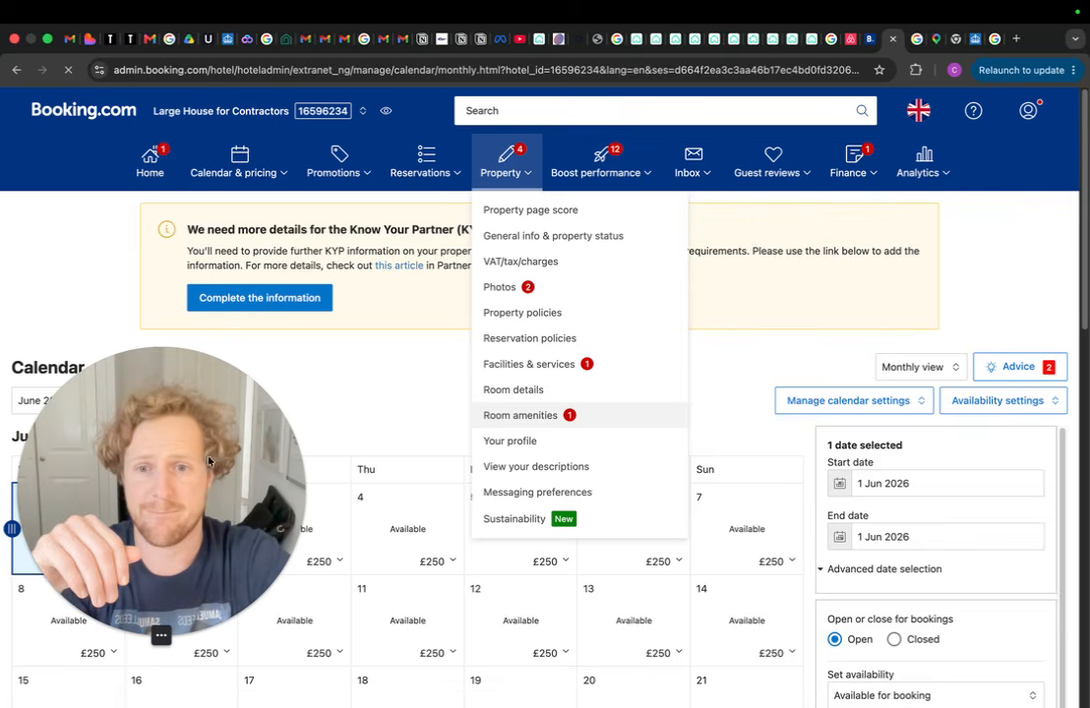
# Scroll through the Room amenities list to find the Iron option
pyautogui.scroll(-6, 310, 374)
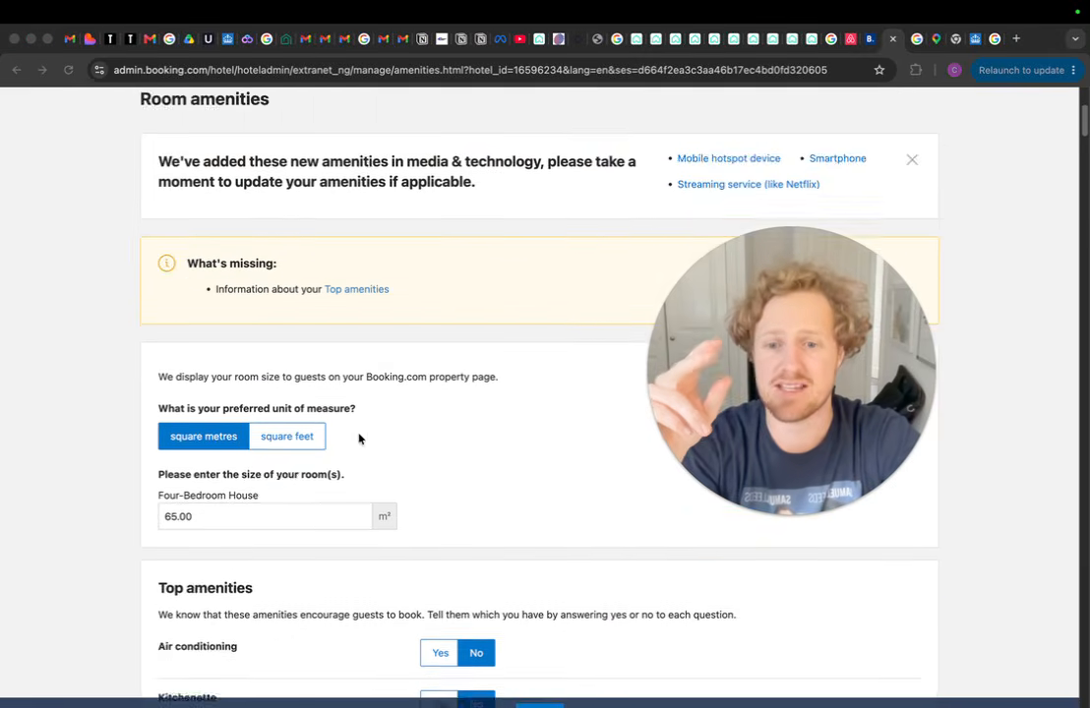
pyautogui.scroll(-15, 310, 353)
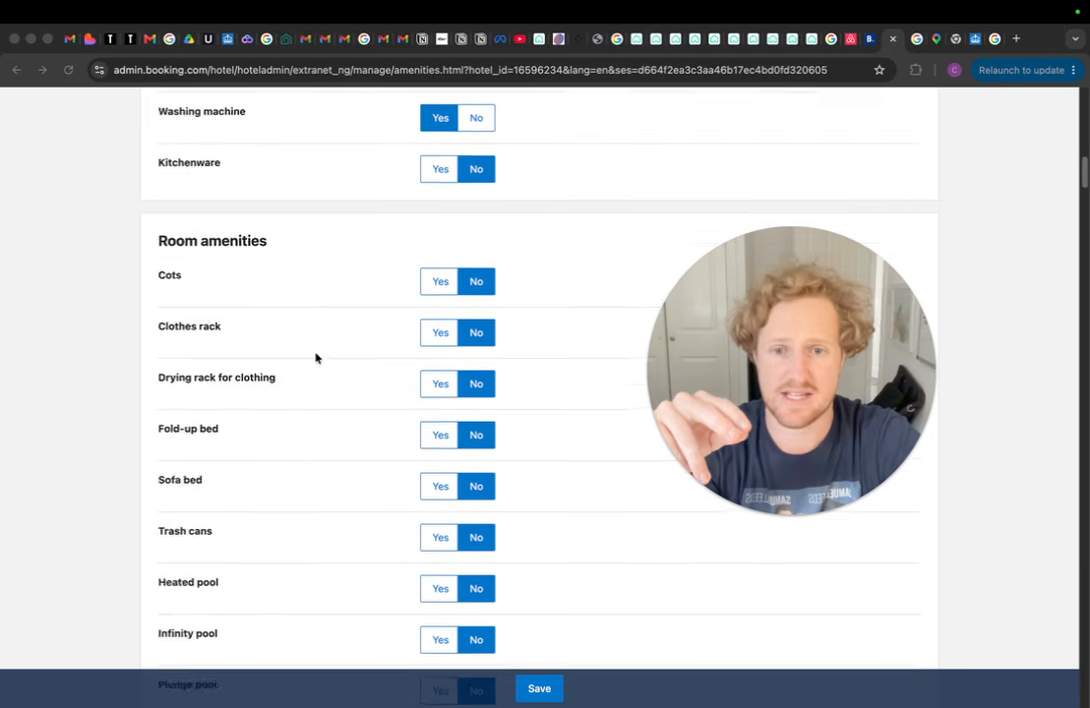
pyautogui.scroll(-2, 304, 358)
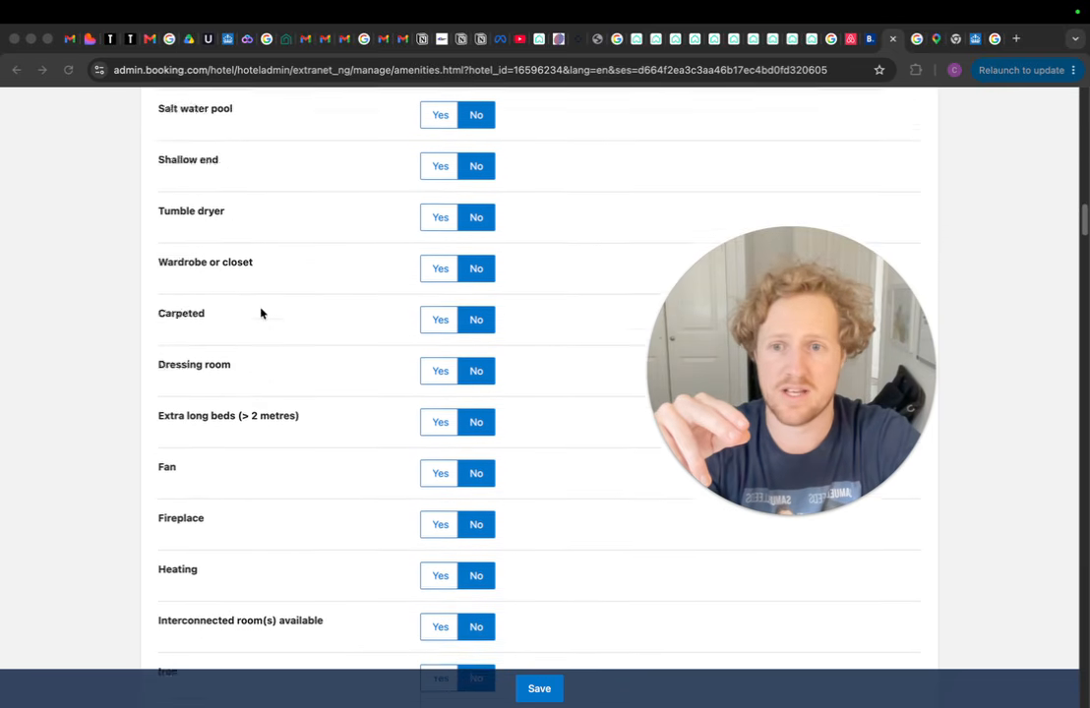
pyautogui.scroll(-3, 289, 279)
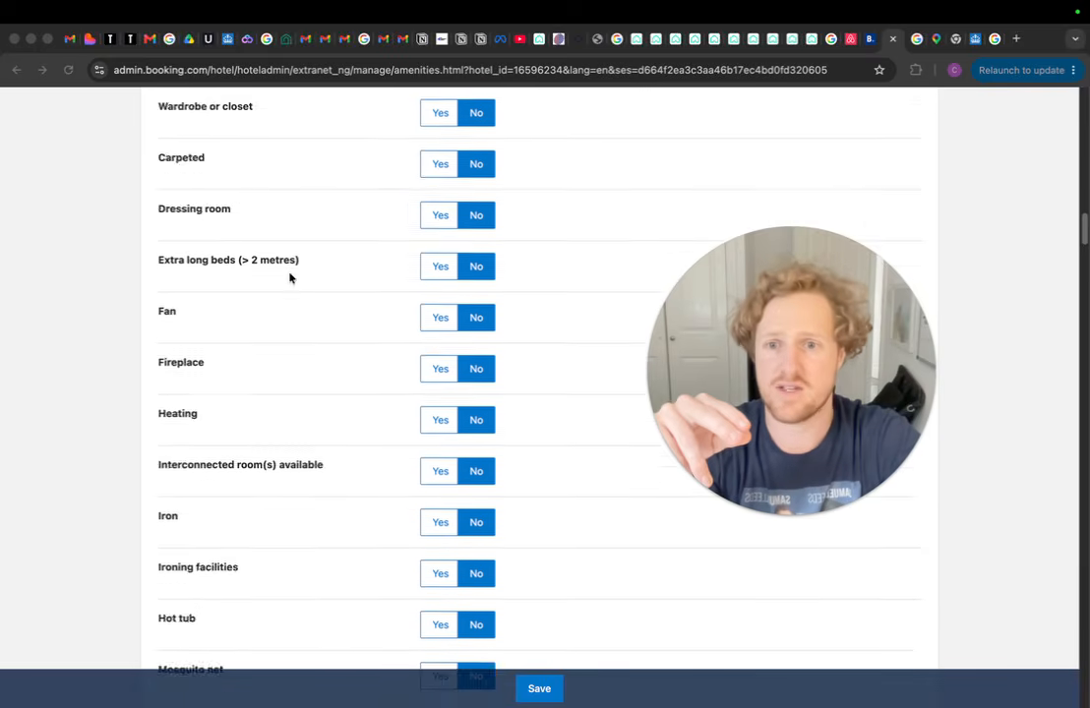
pyautogui.scroll(3, 290, 278)
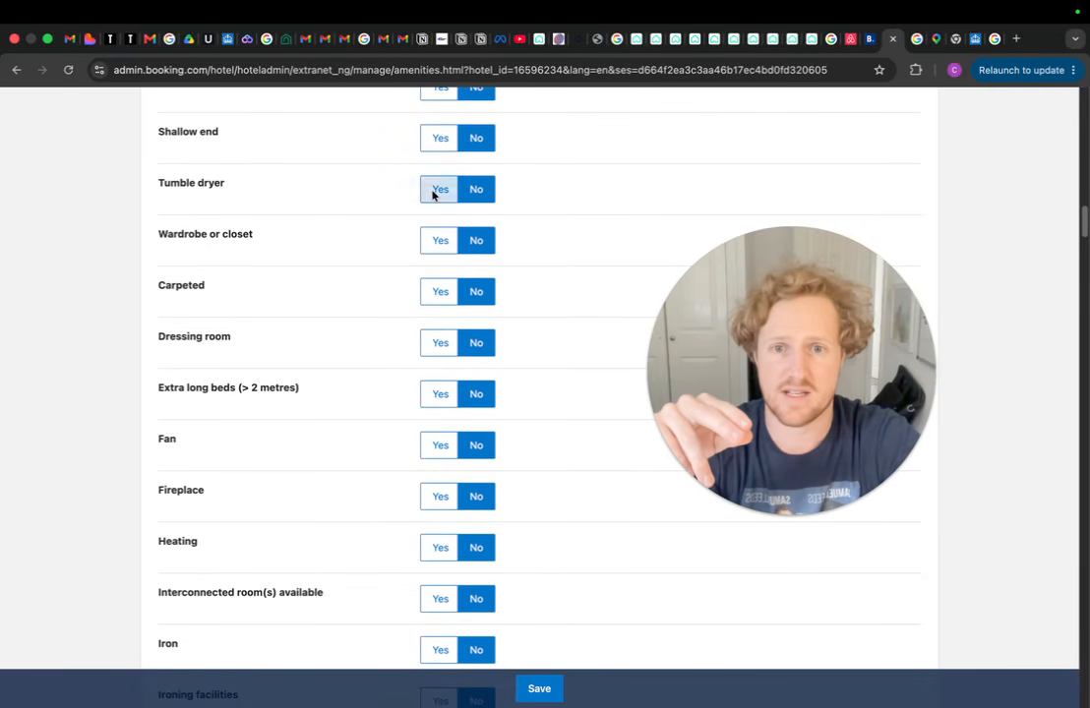
pyautogui.scroll(3, 324, 284)
pyautogui.scroll(-14, 314, 302)
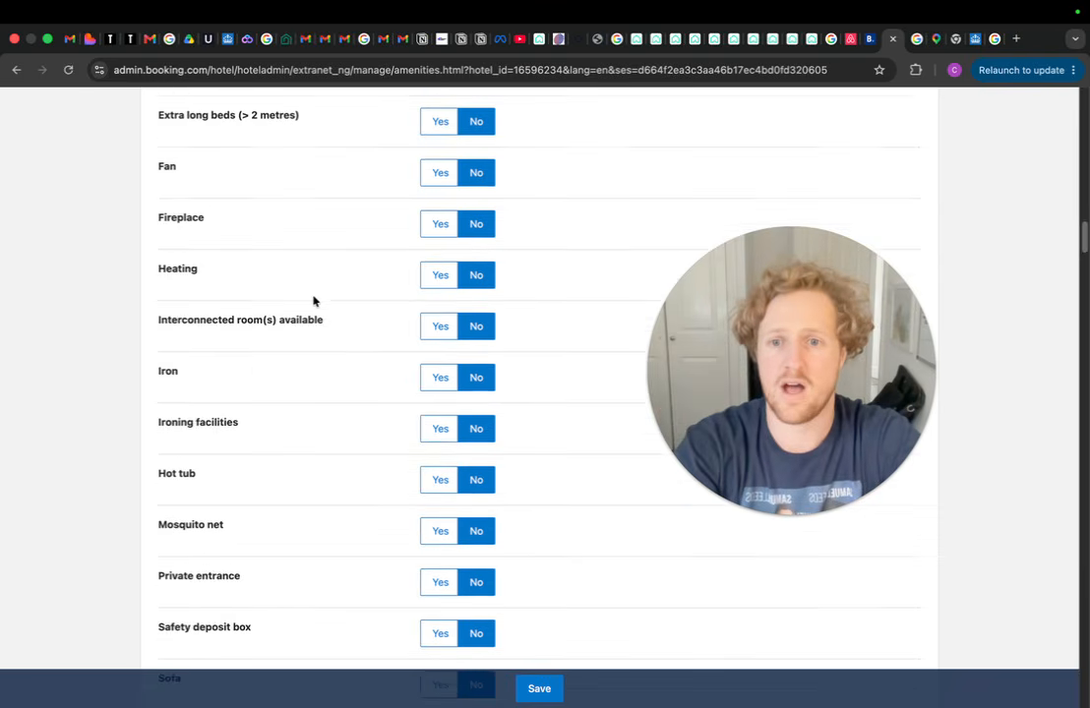
pyautogui.scroll(1, 251, 306)
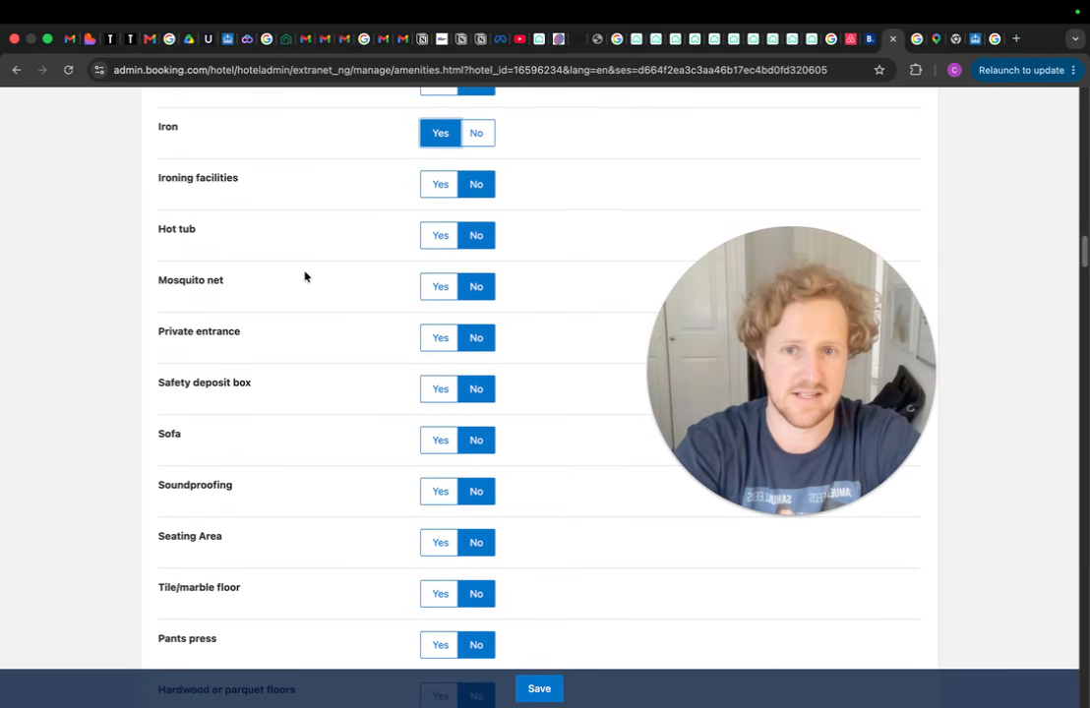
pyautogui.scroll(4, 305, 276)
pyautogui.scroll(-18, 384, 321)
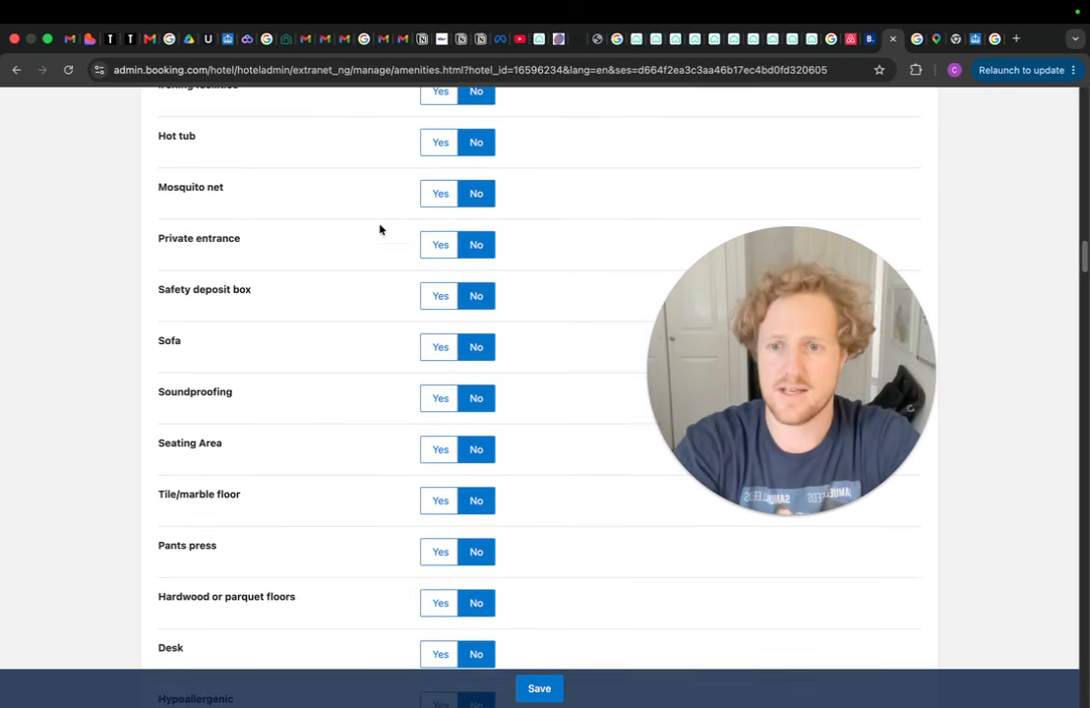
pyautogui.scroll(-20, 352, 301)
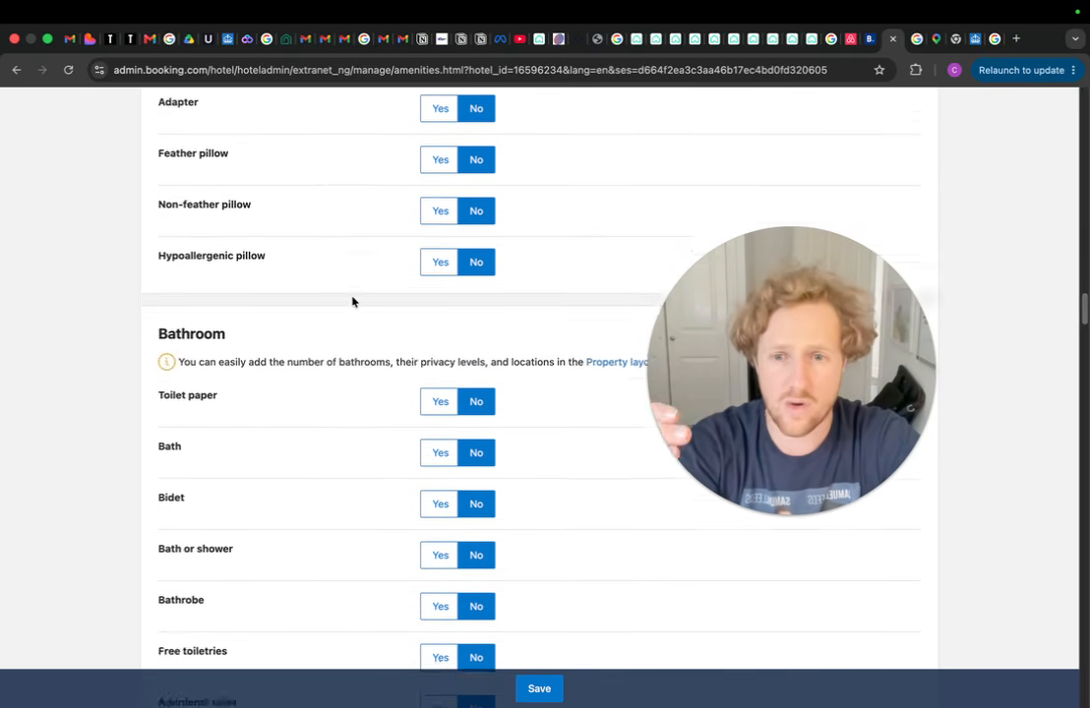
pyautogui.scroll(-20, 302, 304)
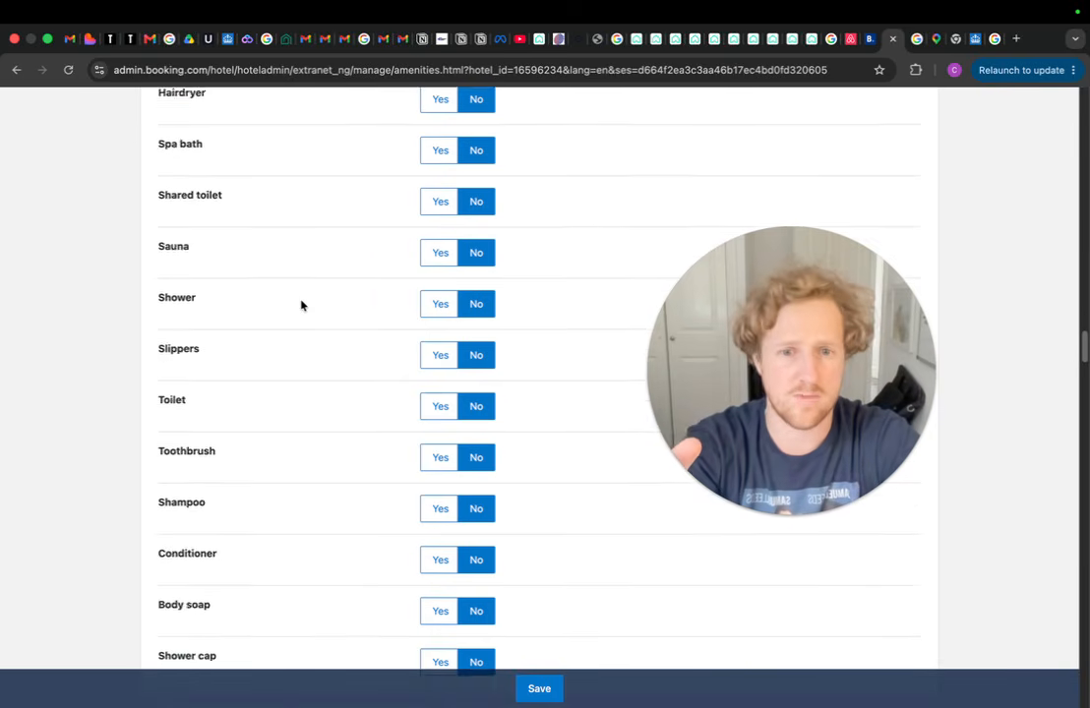
pyautogui.scroll(-20, 302, 305)
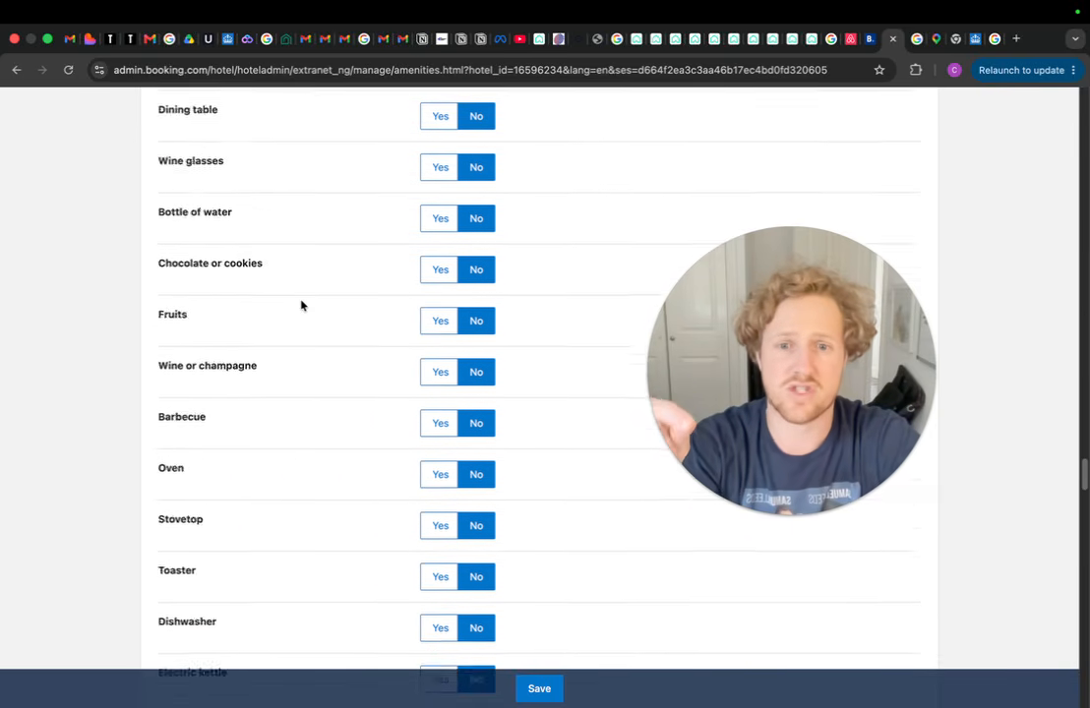
pyautogui.scroll(-20, 301, 305)
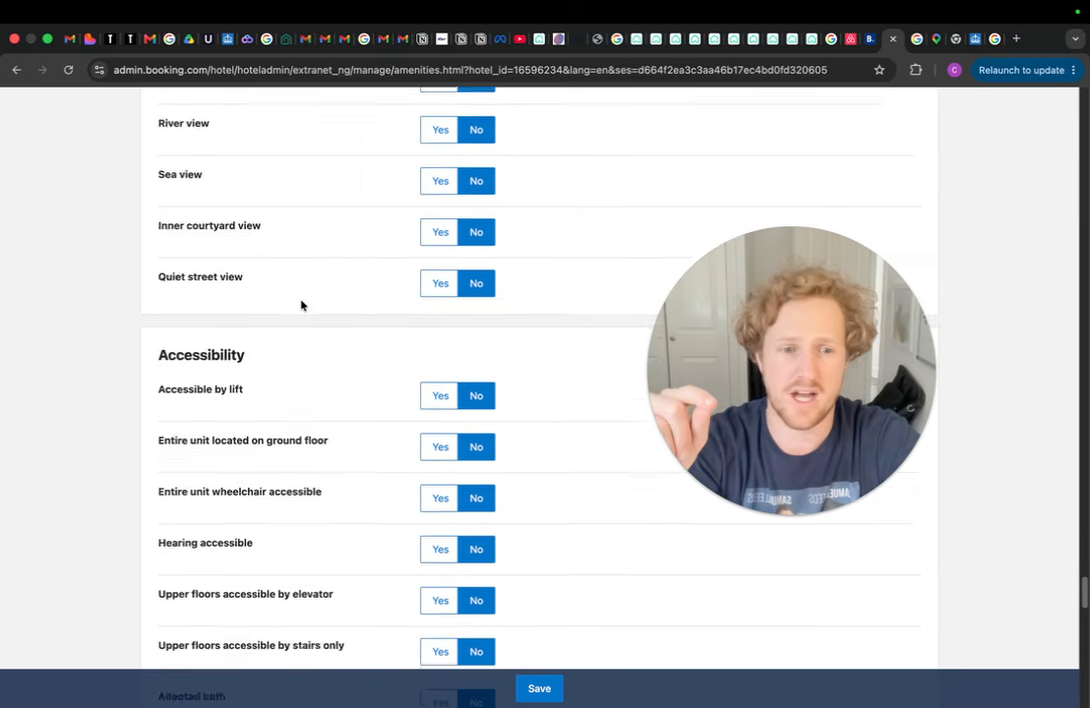
pyautogui.scroll(-10, 301, 305)
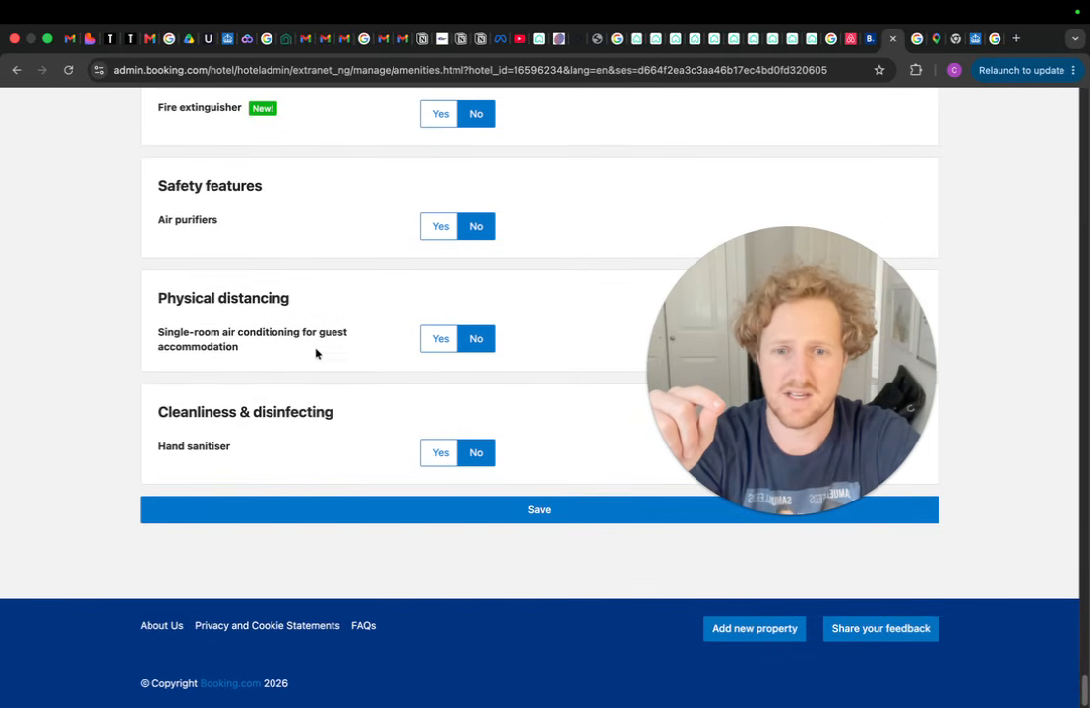
pyautogui.scroll(4, 316, 353)
pyautogui.scroll(20, 328, 414)
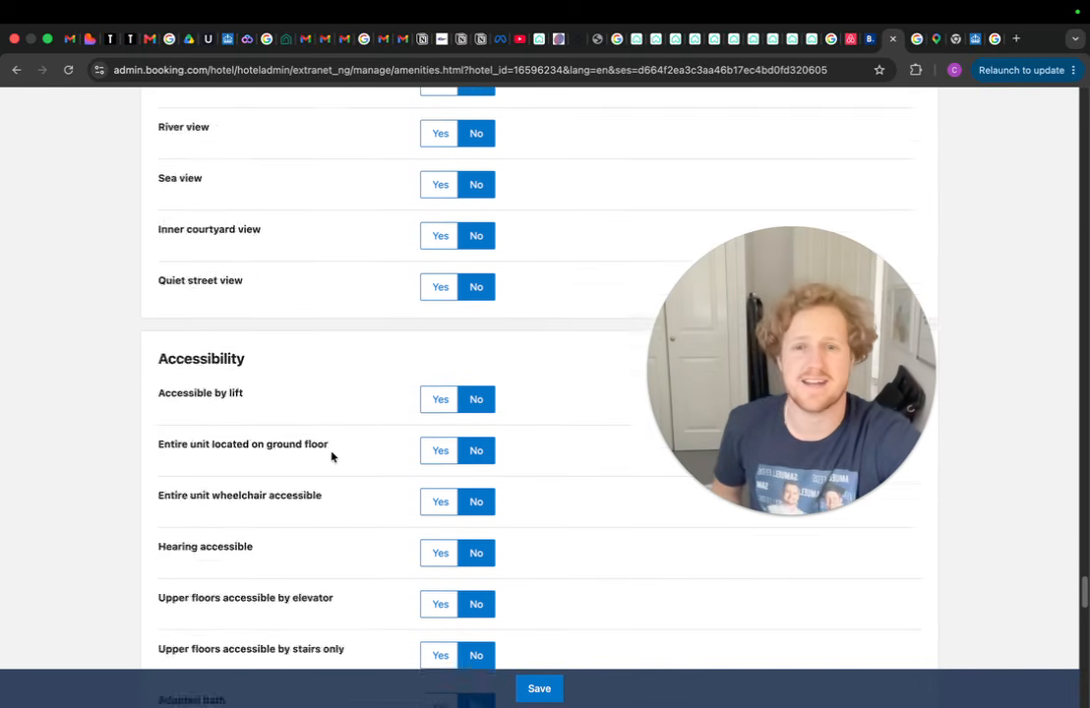
pyautogui.scroll(10, 457, 536)
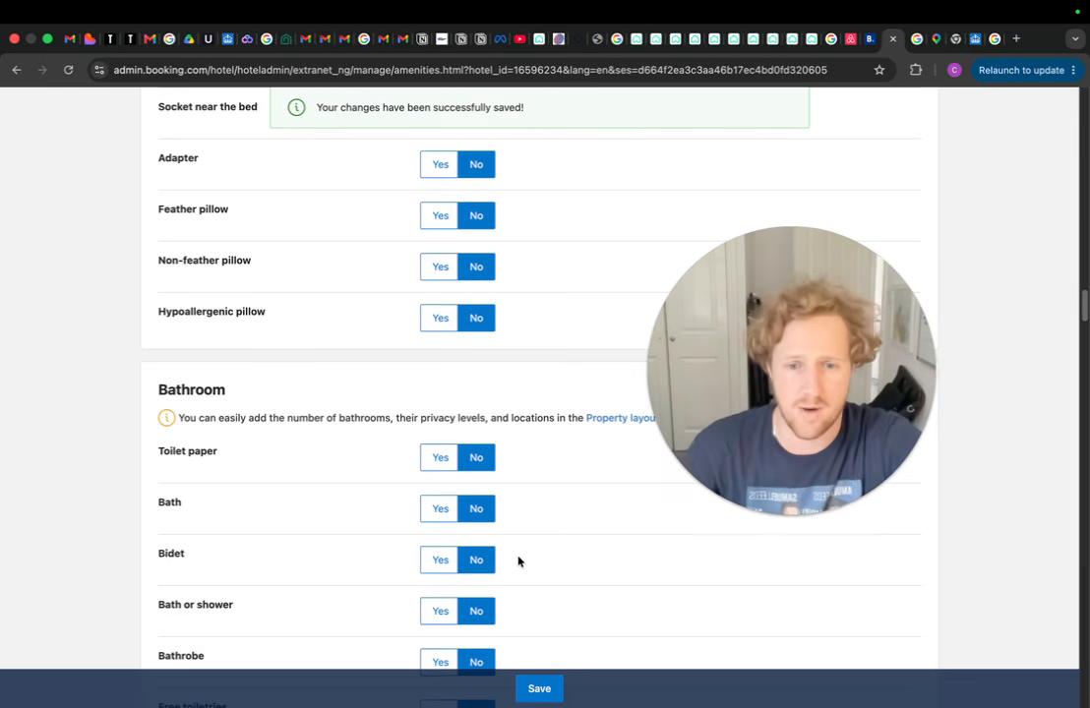
pyautogui.scroll(15, 341, 407)
pyautogui.scroll(20, 297, 395)
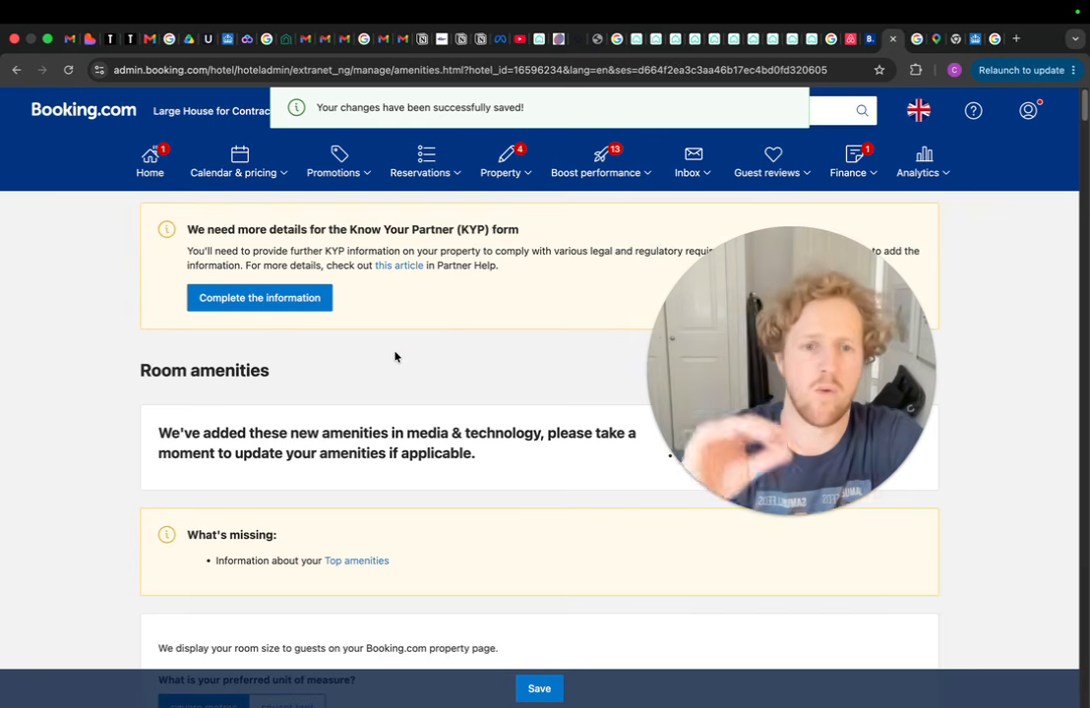
pyautogui.click(523, 175)
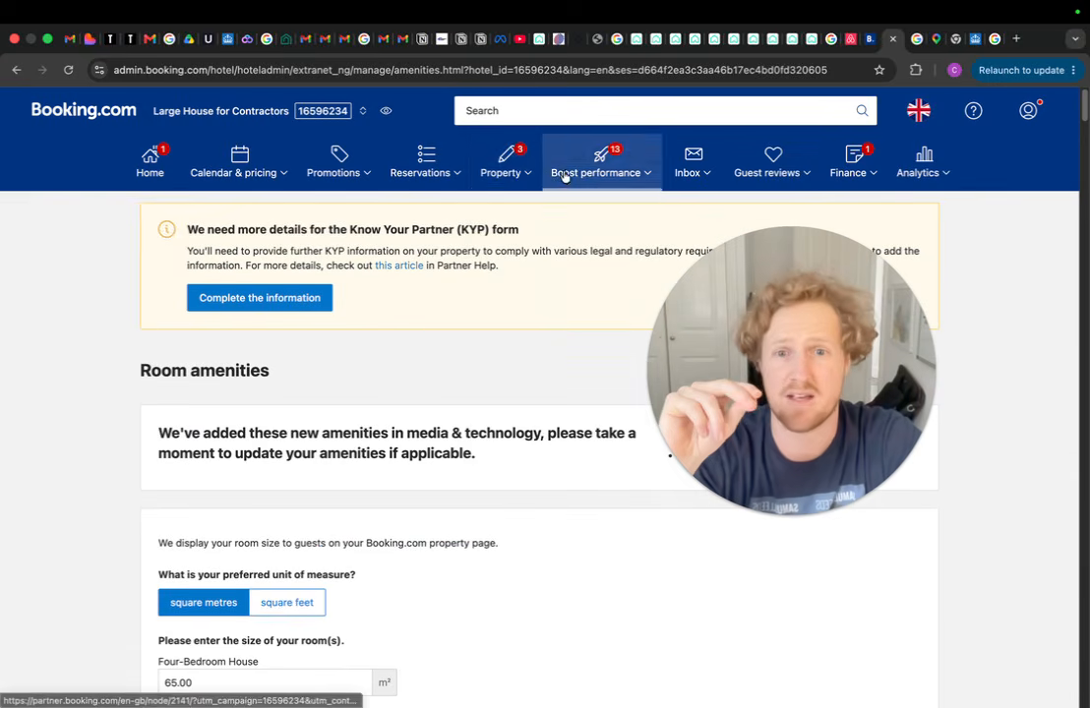
pyautogui.click(505, 165)
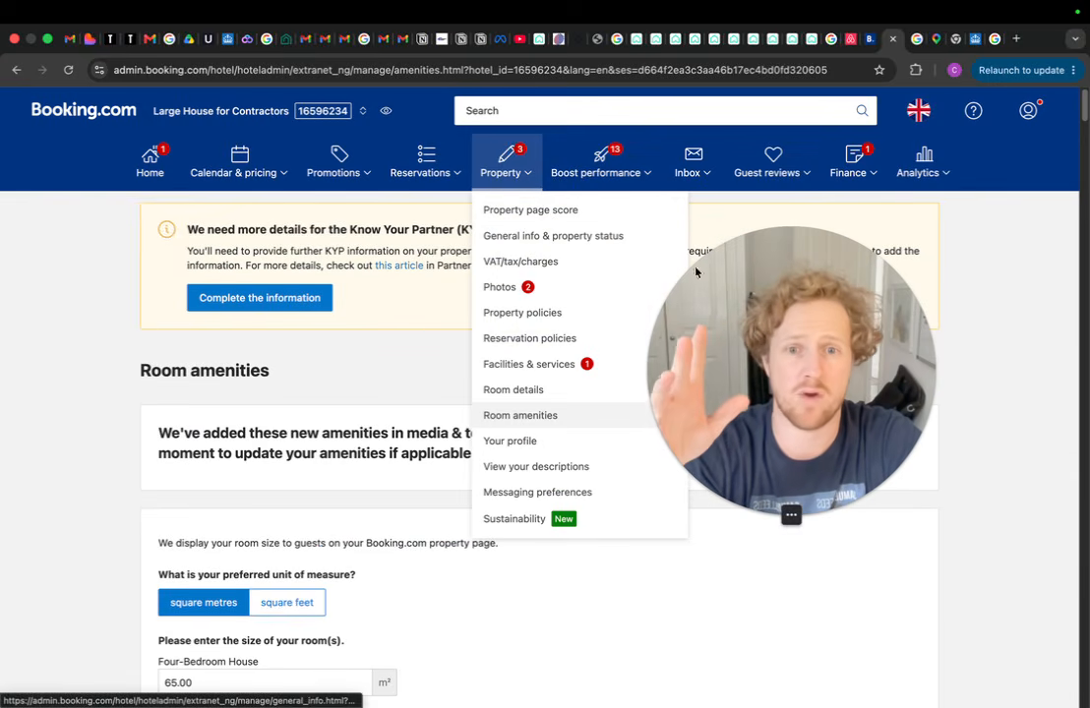
pyautogui.moveTo(690, 328); pyautogui.dragTo(58, 402)
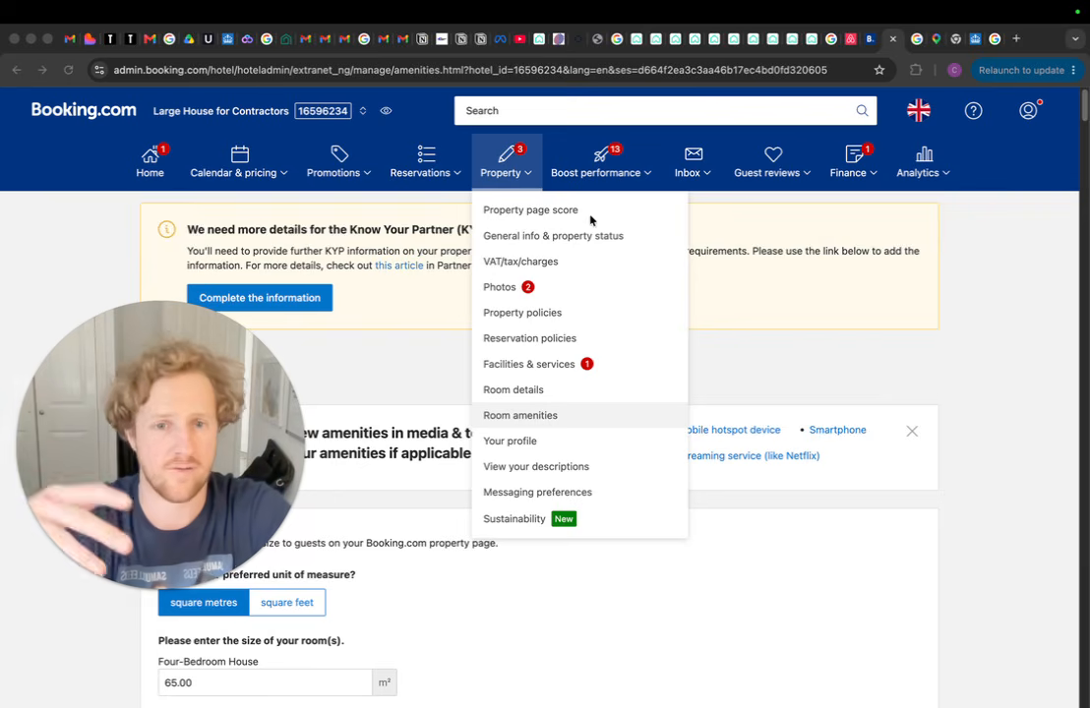
pyautogui.click(562, 244)
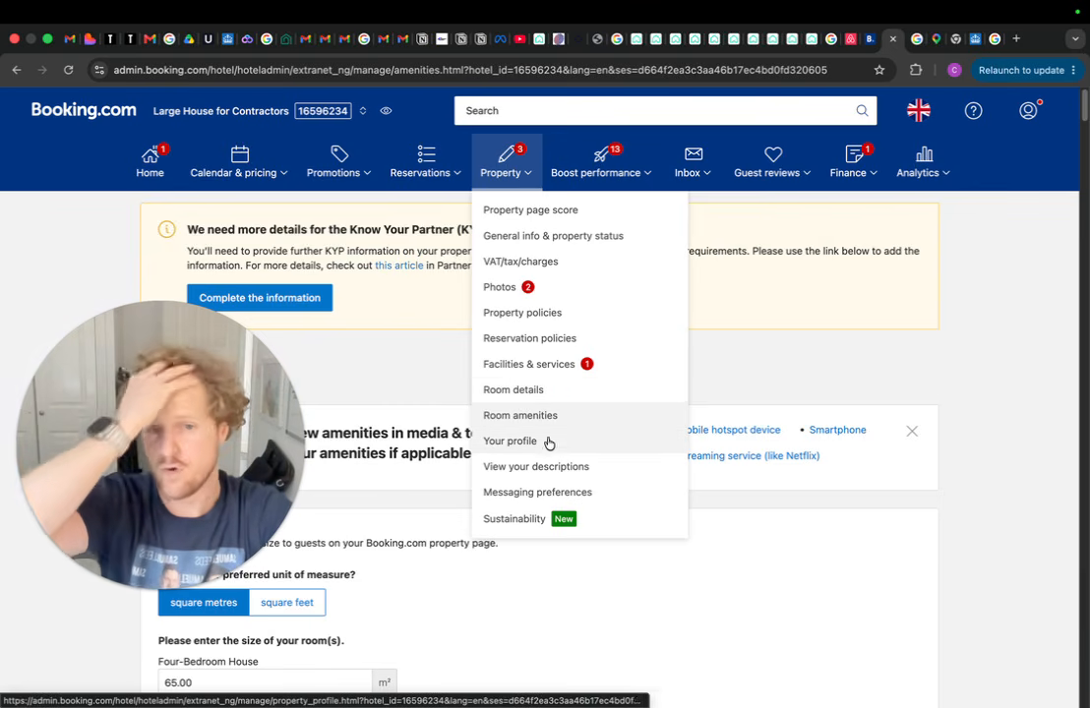
pyautogui.click(644, 176)
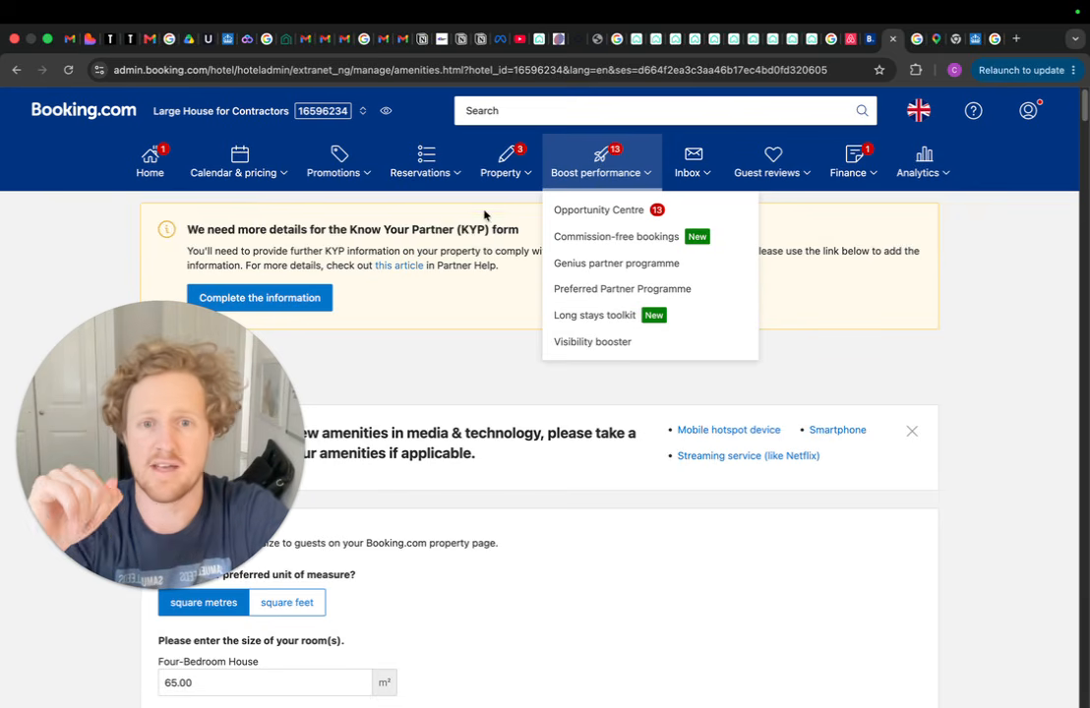
pyautogui.click(457, 178)
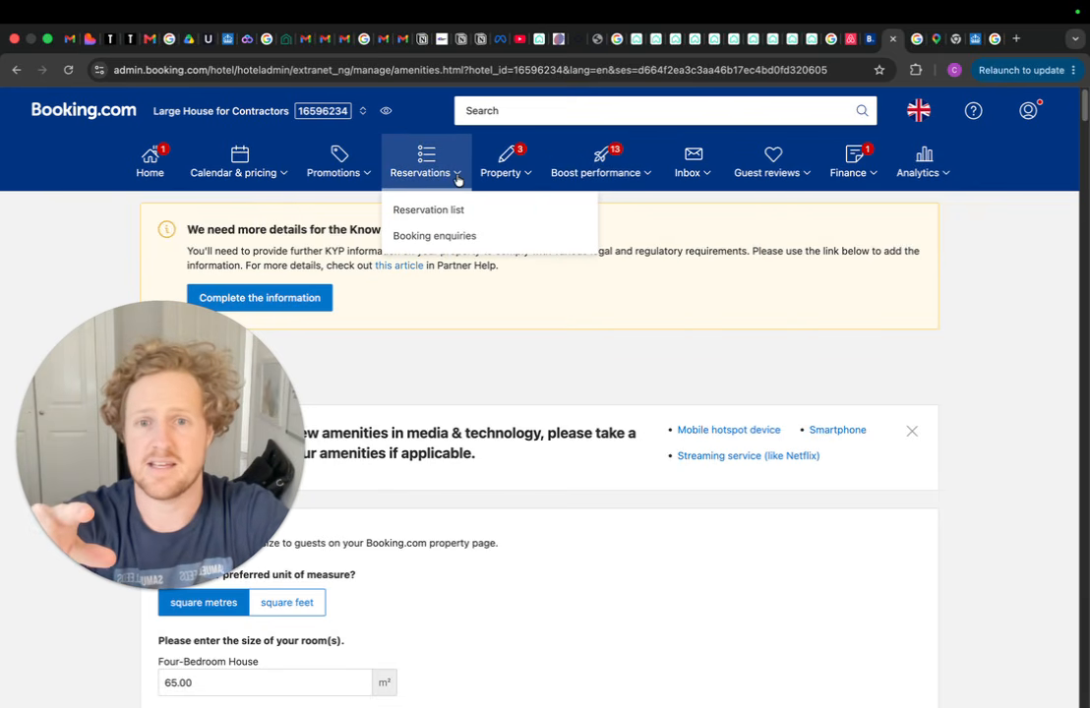
pyautogui.click(361, 177)
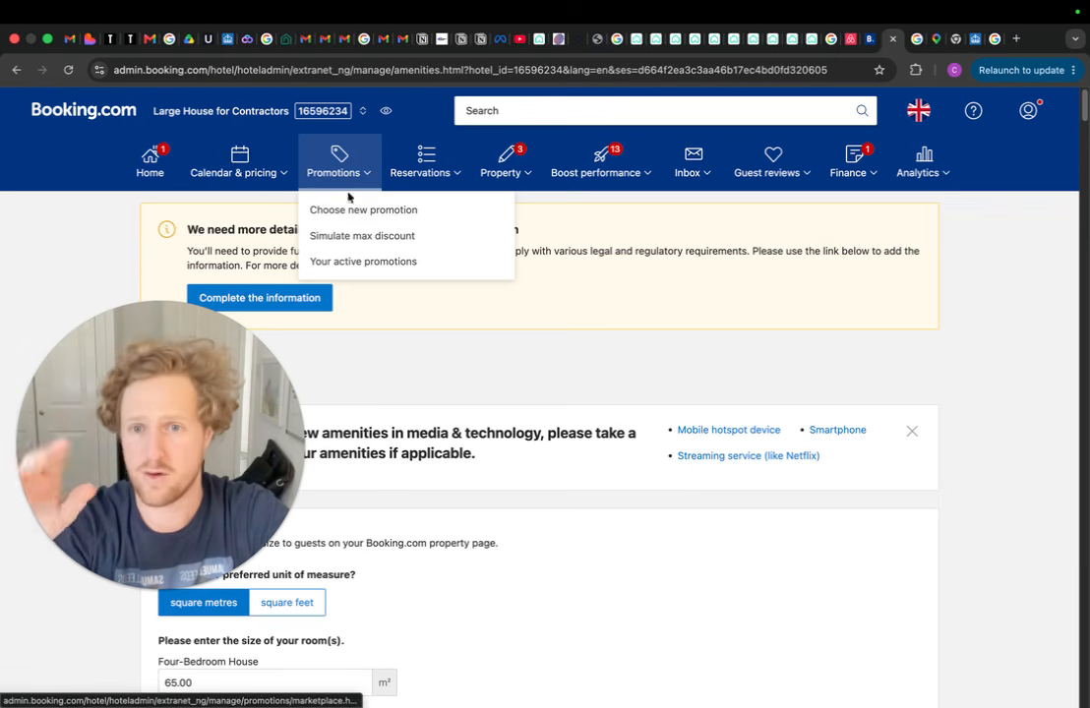
pyautogui.click(284, 177)
pyautogui.click(86, 263)
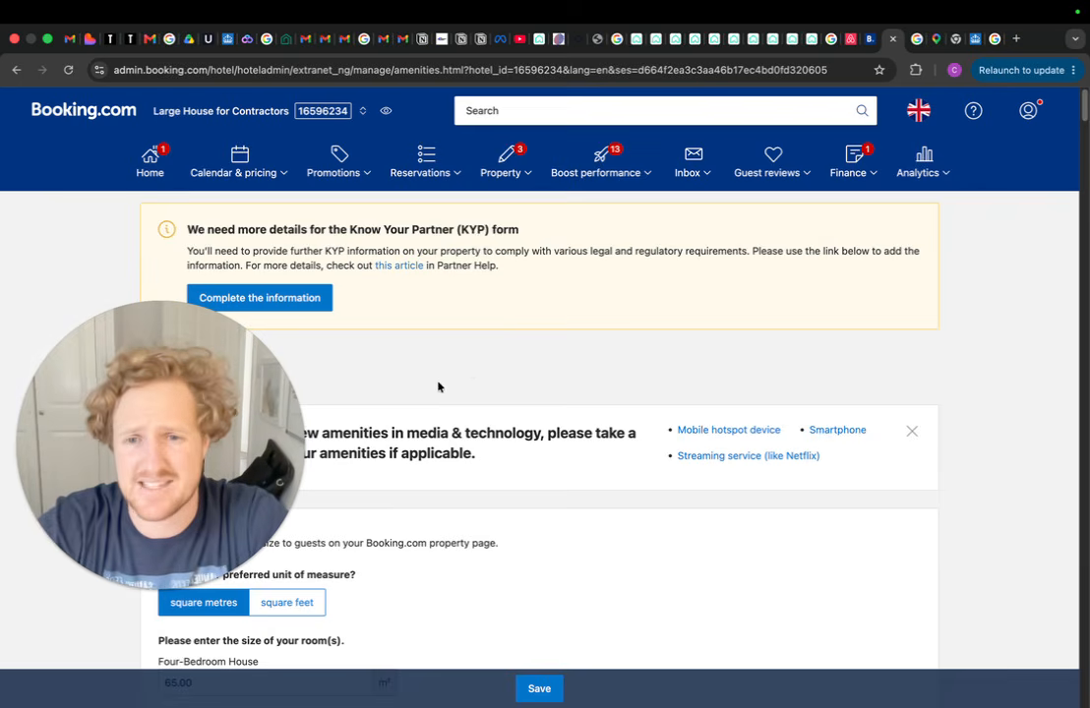
pyautogui.scroll(-6, 435, 386)
pyautogui.scroll(6, 433, 389)
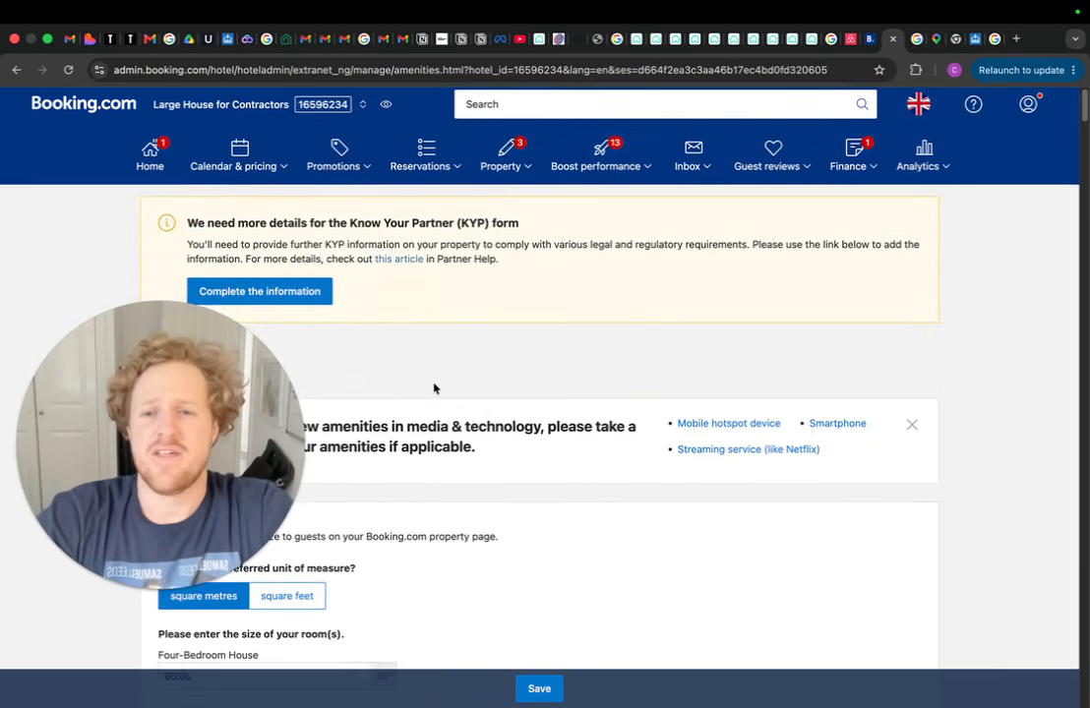
pyautogui.moveTo(187, 422); pyautogui.dragTo(864, 421)
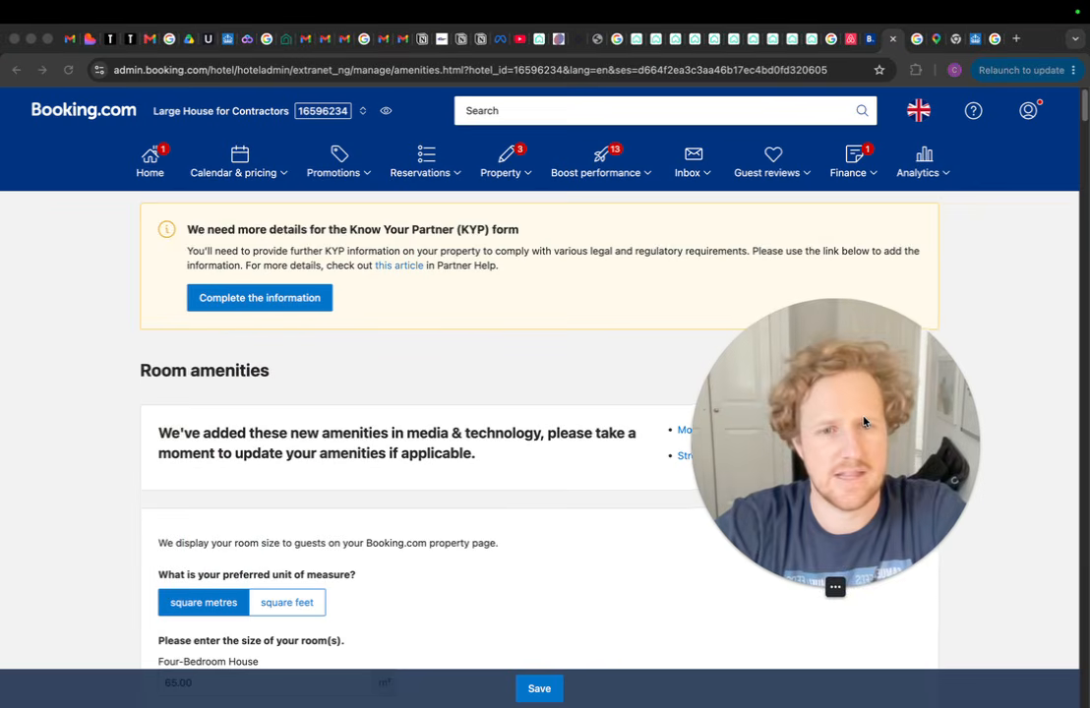